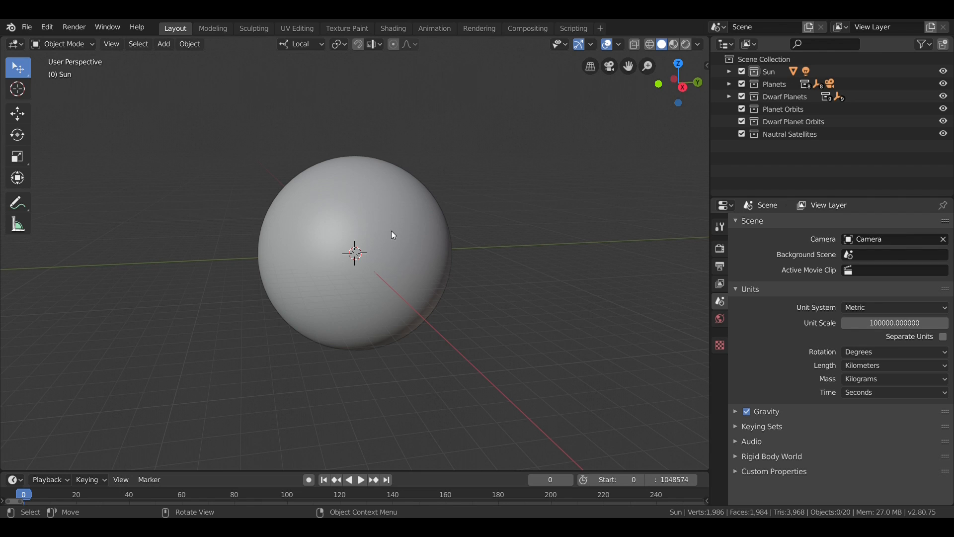
{"action": "scroll", "coordinate": [433, 239], "scroll_direction": "up", "scroll_amount": 1}
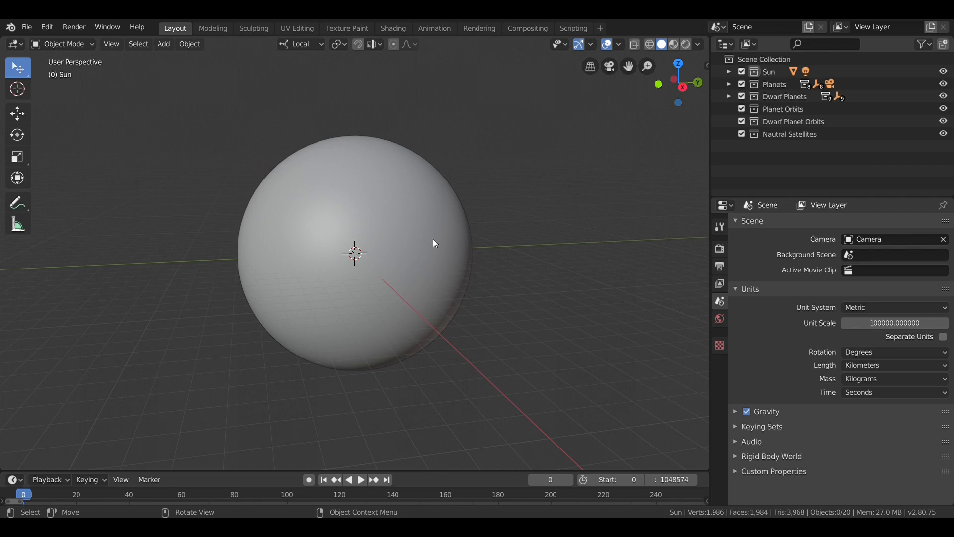
{"action": "middle_click_drag", "start_coordinate": [433, 239], "coordinate": [428, 239]}
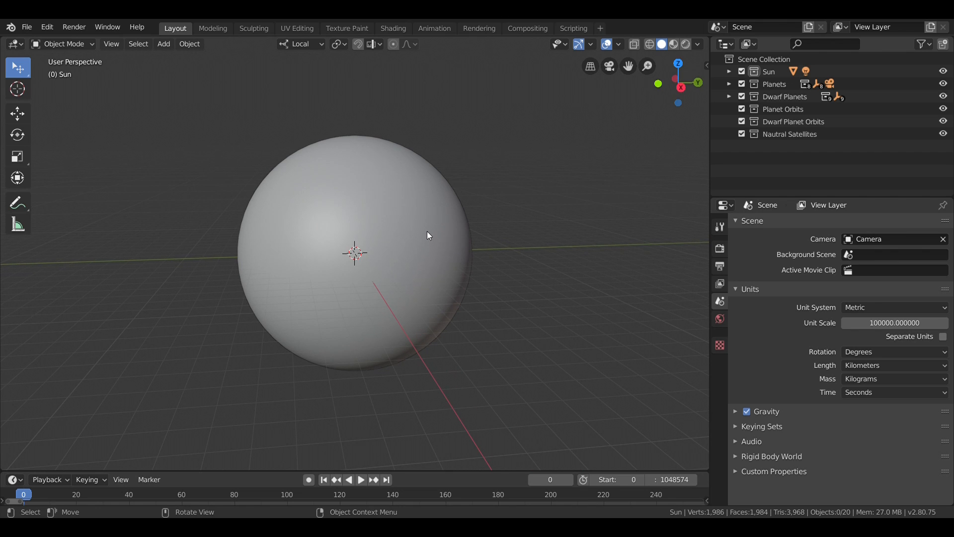
{"action": "scroll", "coordinate": [427, 232], "scroll_direction": "down", "scroll_amount": 1}
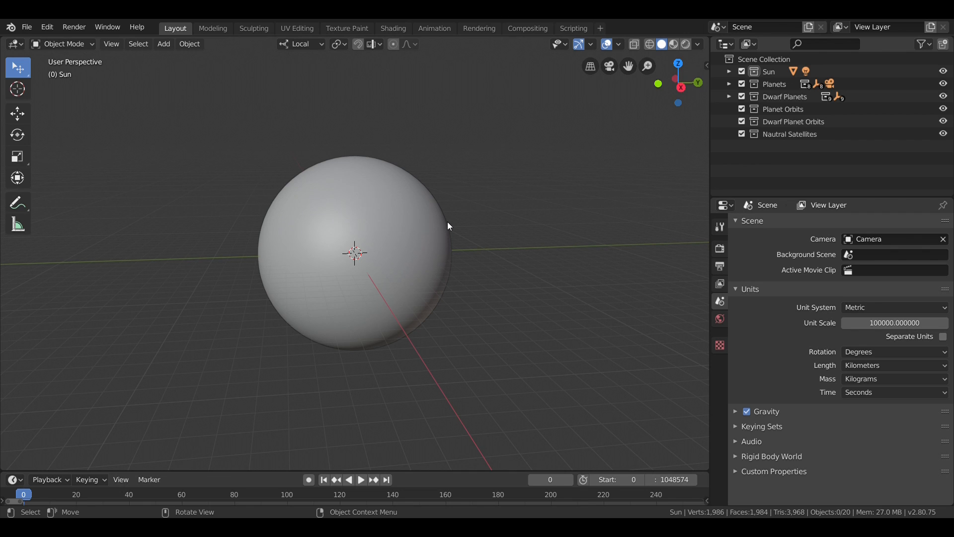
{"action": "middle_click_drag", "start_coordinate": [448, 223], "coordinate": [436, 222]}
{"action": "scroll", "coordinate": [436, 222], "scroll_direction": "up", "scroll_amount": 1}
{"action": "mouse_move", "coordinate": [376, 221]}
{"action": "middle_mouse_down"}
{"action": "mouse_move", "coordinate": [384, 221]}
{"action": "mouse_move", "coordinate": [362, 207]}
{"action": "mouse_move", "coordinate": [381, 205]}
{"action": "middle_mouse_up"}
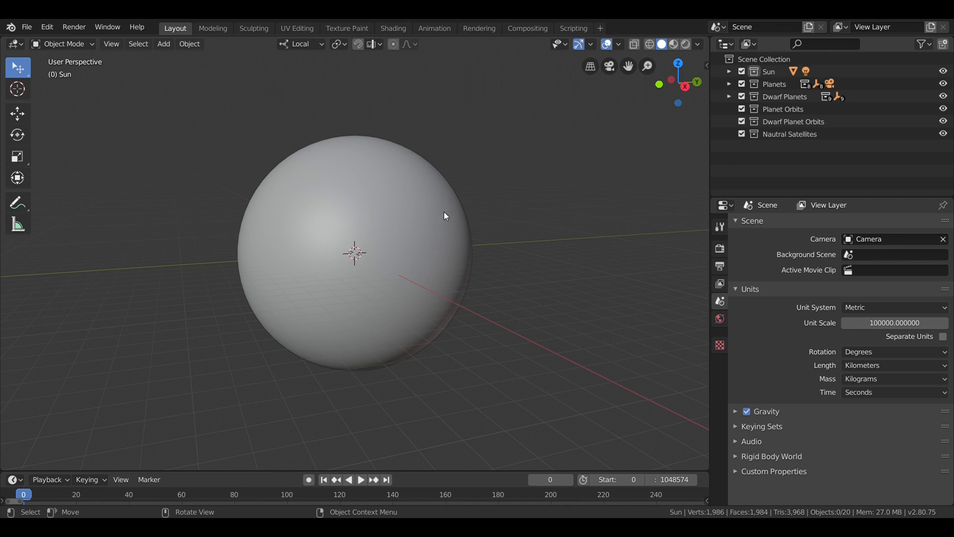
{"action": "middle_click_drag", "start_coordinate": [446, 215], "coordinate": [419, 219]}
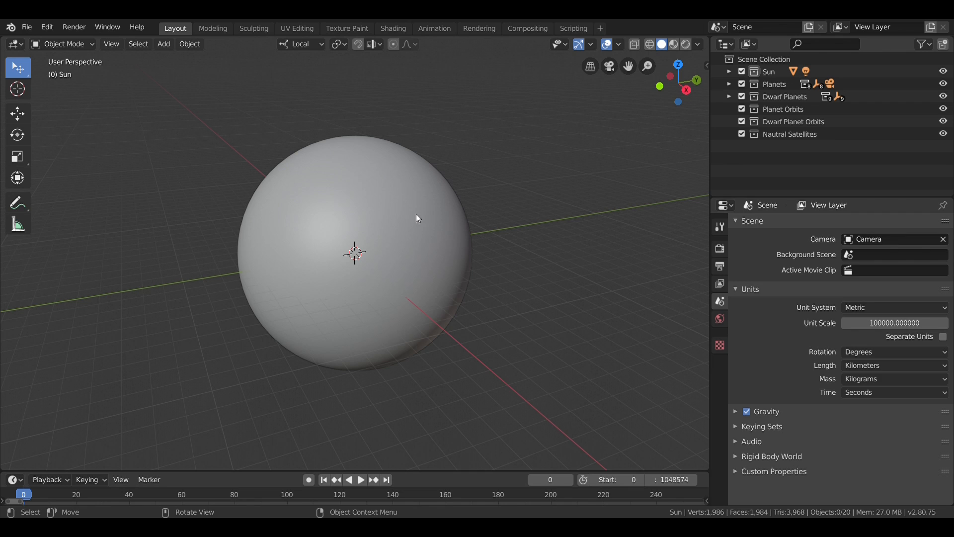
{"action": "middle_click_drag", "start_coordinate": [415, 219], "coordinate": [410, 211]}
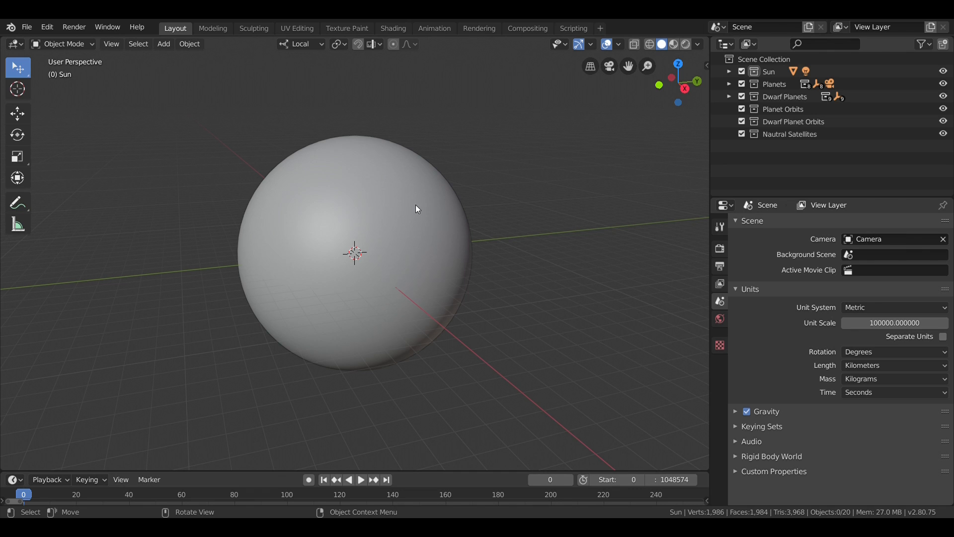
{"action": "middle_click_drag", "start_coordinate": [416, 205], "coordinate": [402, 187]}
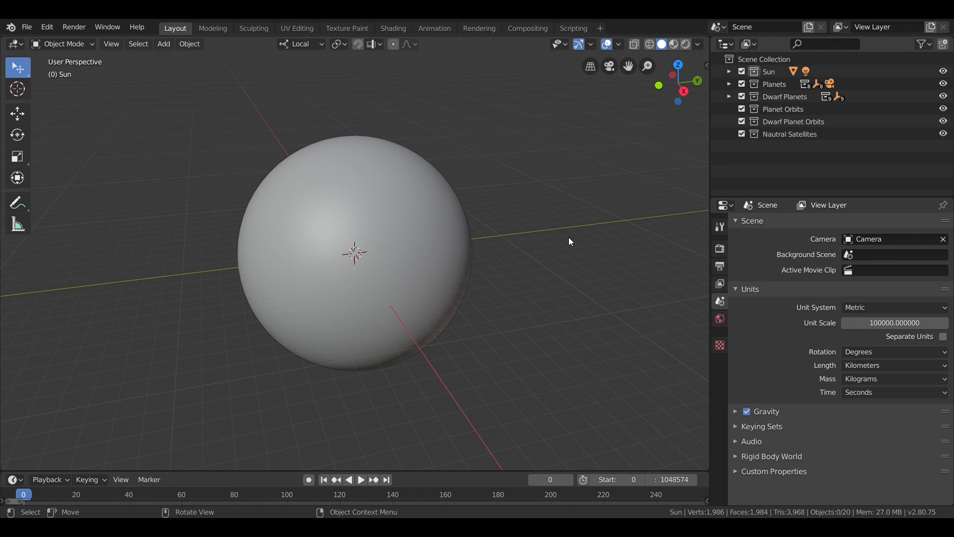
{"action": "middle_click_drag", "start_coordinate": [569, 240], "coordinate": [555, 229]}
{"action": "scroll", "coordinate": [555, 230], "scroll_direction": "down", "scroll_amount": 1}
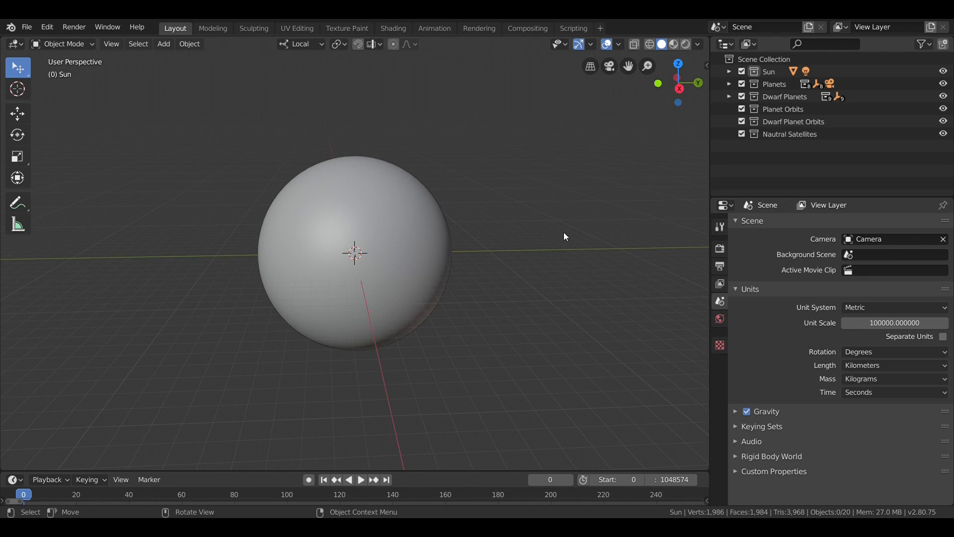
{"action": "middle_click_drag", "start_coordinate": [240, 222], "coordinate": [412, 265]}
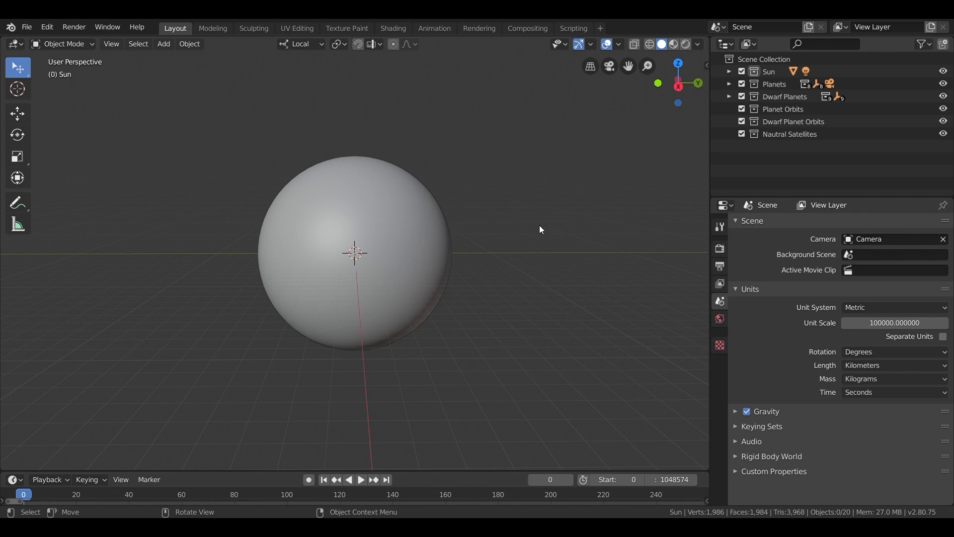
{"action": "middle_click_drag", "start_coordinate": [502, 220], "coordinate": [528, 226]}
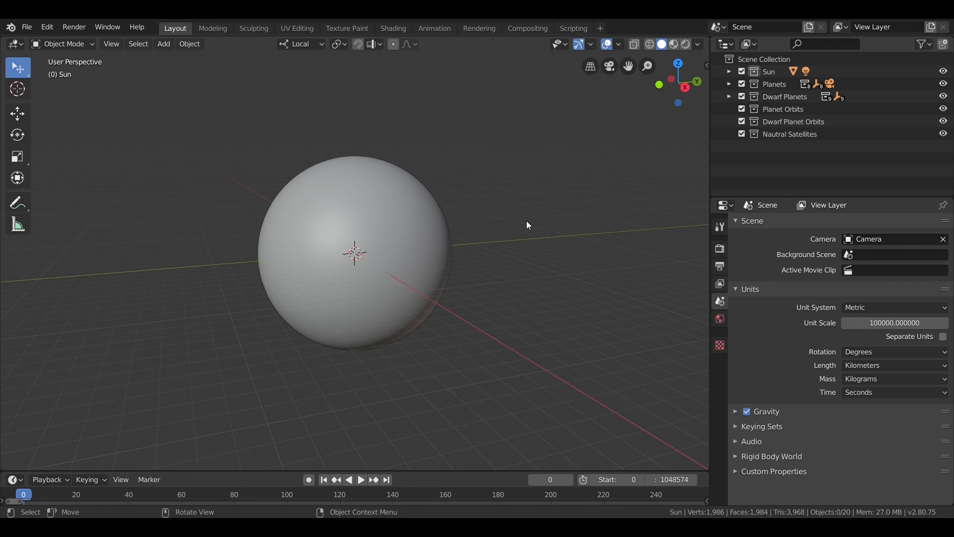
- Select the Sun sphere and show its transform values, dimensions and Subdivision modifier settings
{"action": "left_click", "coordinate": [390, 209]}
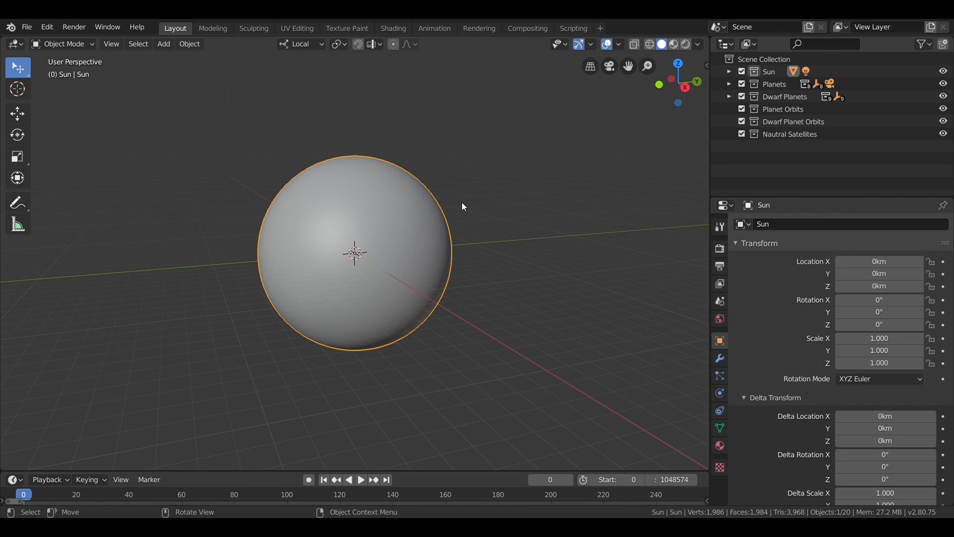
{"action": "key", "text": "n"}
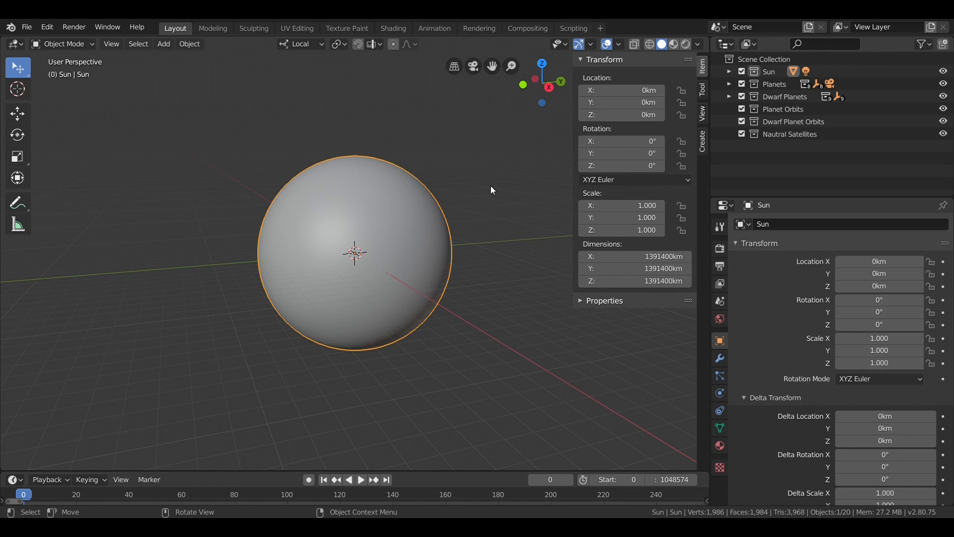
{"action": "scroll", "coordinate": [491, 186], "scroll_direction": "up", "scroll_amount": 3}
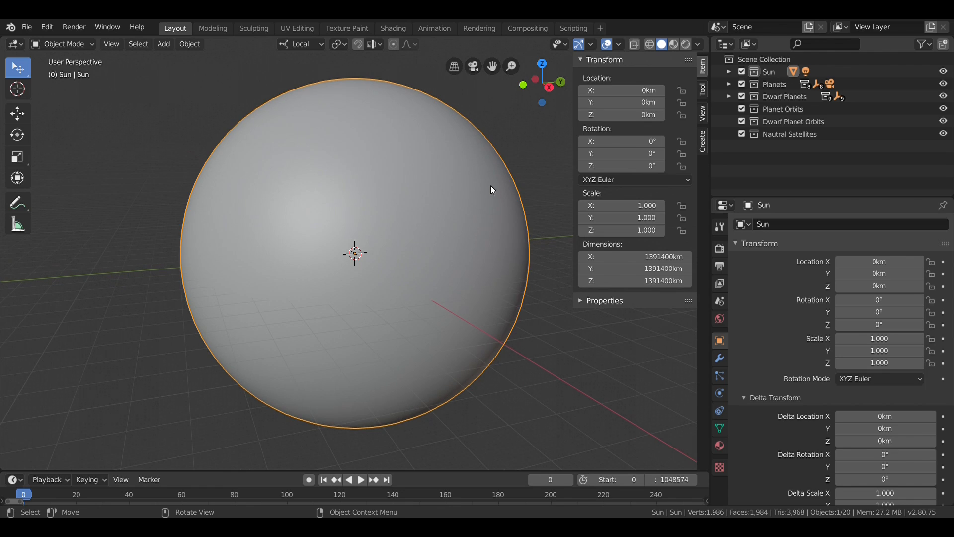
{"action": "key", "text": "shift+a"}
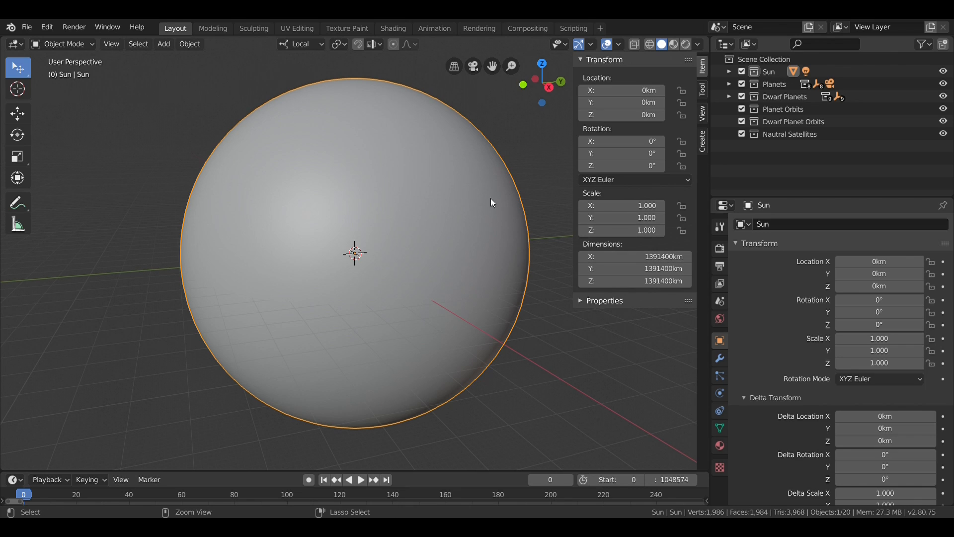
{"action": "key", "text": "ctrl+a"}
{"action": "left_click", "coordinate": [524, 227]}
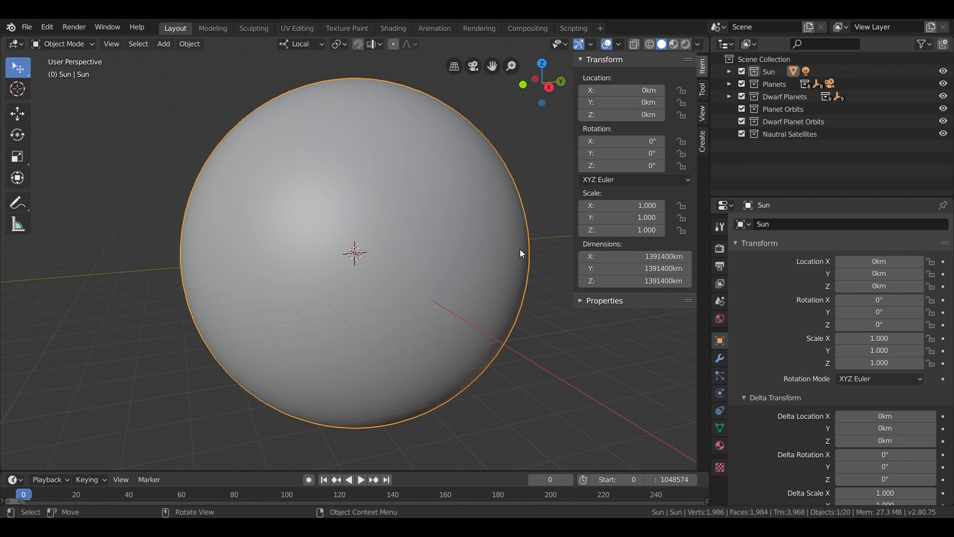
{"action": "left_click", "coordinate": [719, 358]}
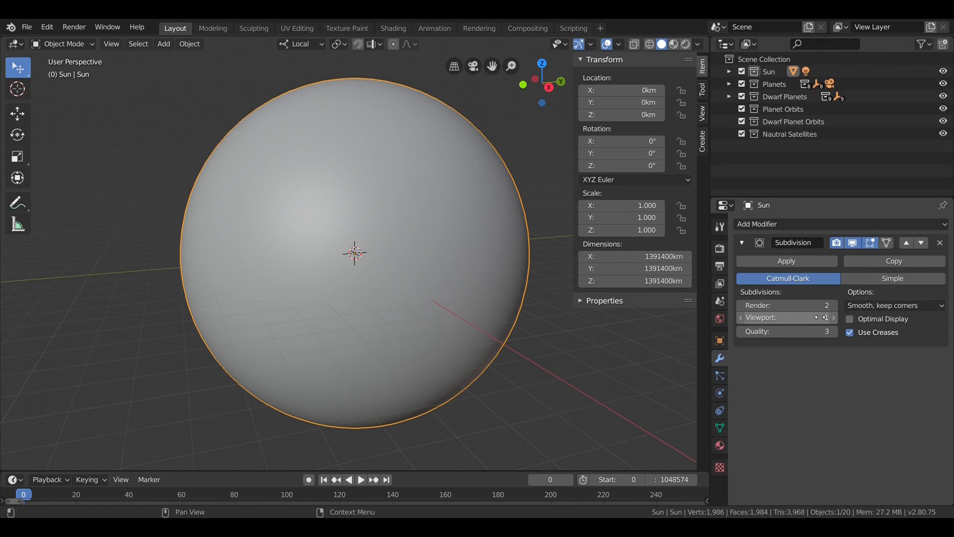
- Switch the Sun sphere to flat shading and return it to smooth shading
{"action": "right_click", "coordinate": [405, 163]}
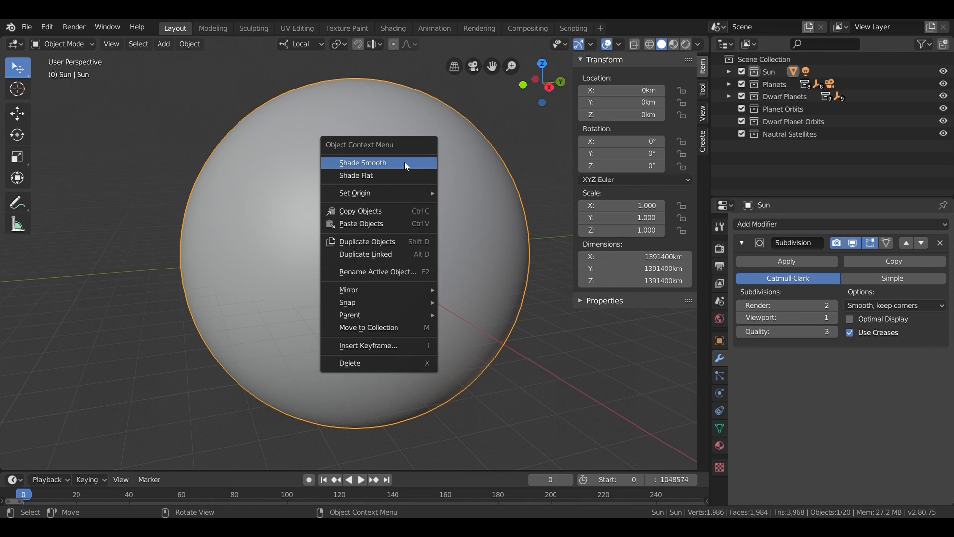
{"action": "left_click", "coordinate": [402, 175]}
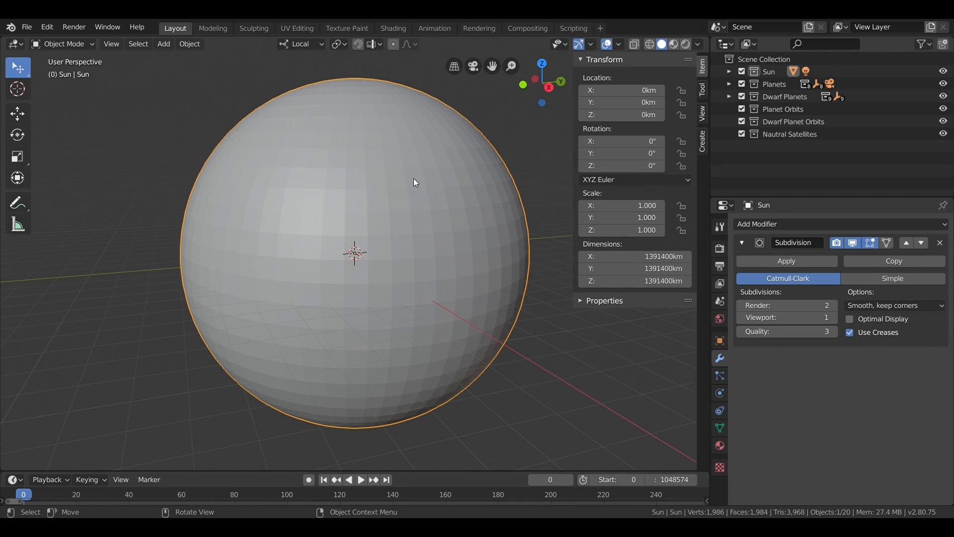
{"action": "right_click", "coordinate": [427, 202]}
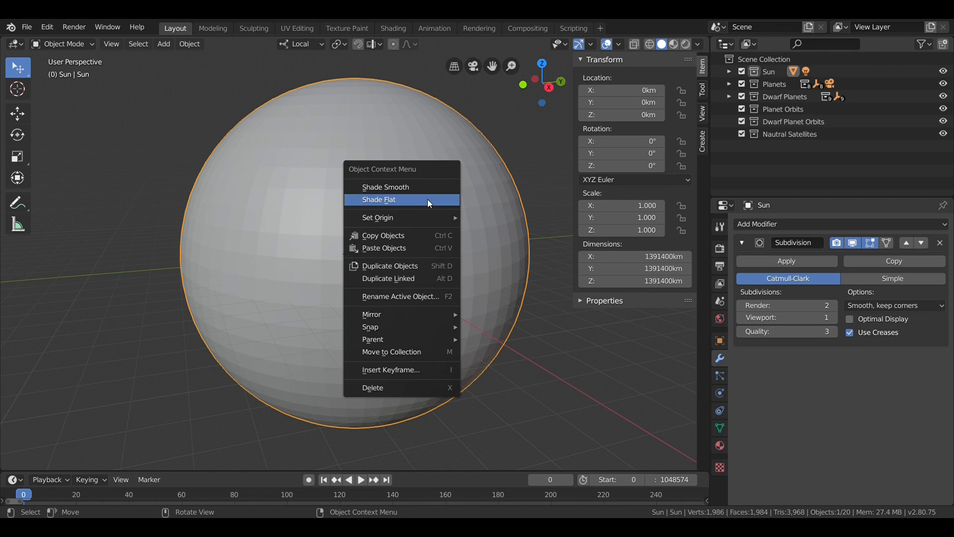
{"action": "left_click", "coordinate": [421, 186]}
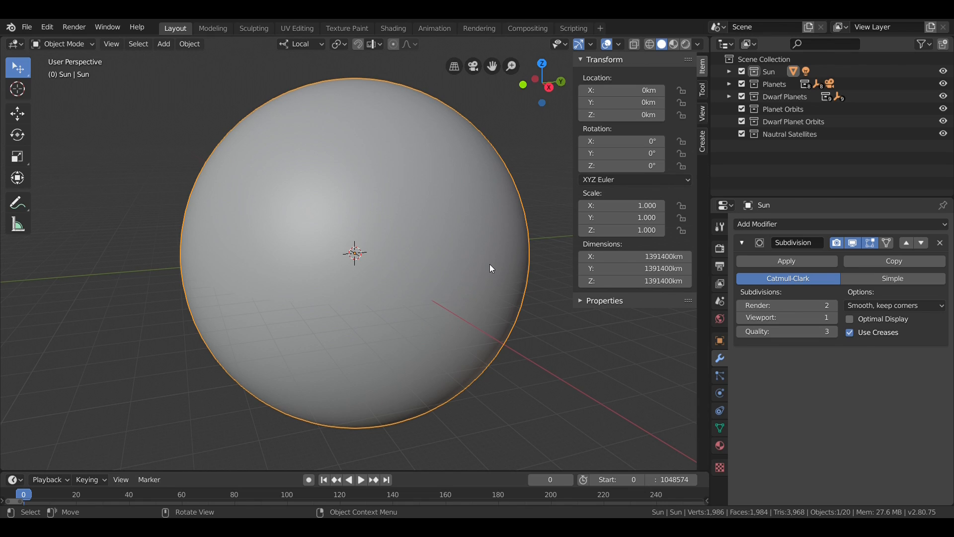
- Expand the Sun collection's hierarchy, select the child Sun_Light and examine its light settings
{"action": "scroll", "coordinate": [466, 225], "scroll_direction": "down", "scroll_amount": 6}
{"action": "scroll", "coordinate": [467, 226], "scroll_direction": "up", "scroll_amount": 7}
{"action": "scroll", "coordinate": [466, 225], "scroll_direction": "down", "scroll_amount": 3}
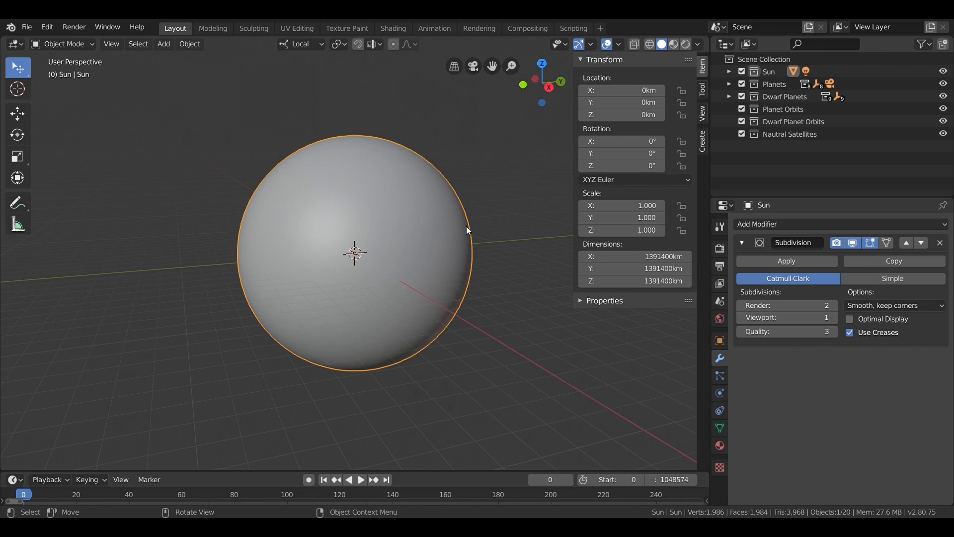
{"action": "scroll", "coordinate": [466, 226], "scroll_direction": "up", "scroll_amount": 1}
{"action": "left_click", "coordinate": [728, 72]}
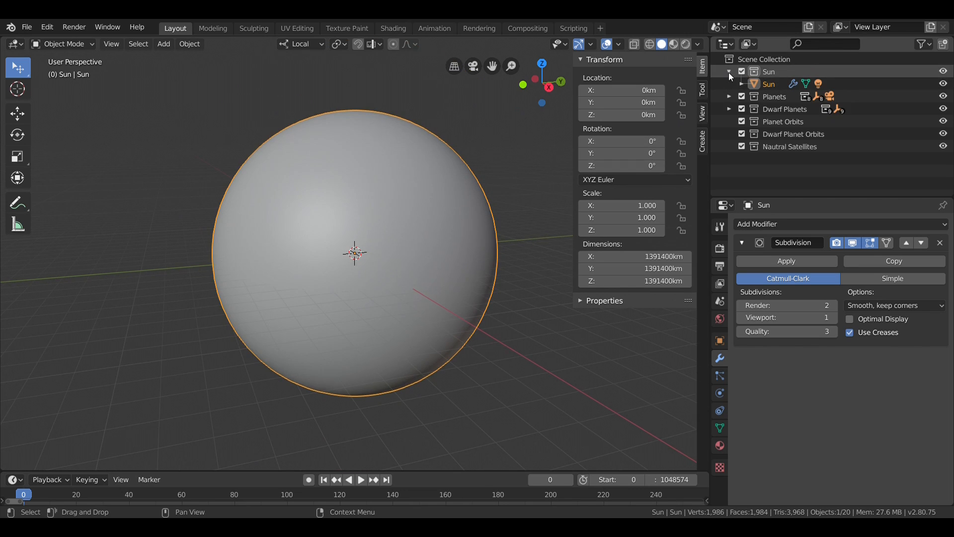
{"action": "left_click", "coordinate": [728, 72]}
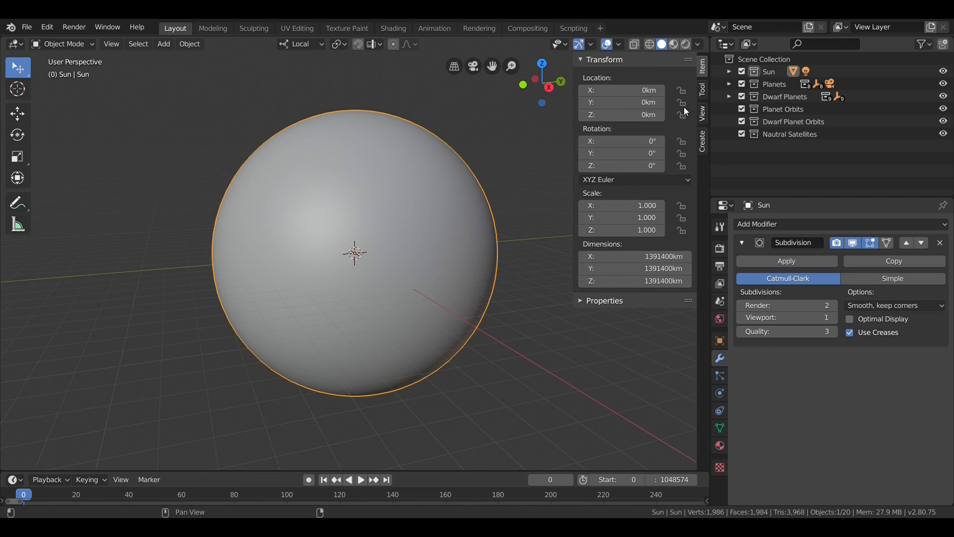
{"action": "left_click", "coordinate": [731, 73]}
{"action": "left_click", "coordinate": [742, 84]}
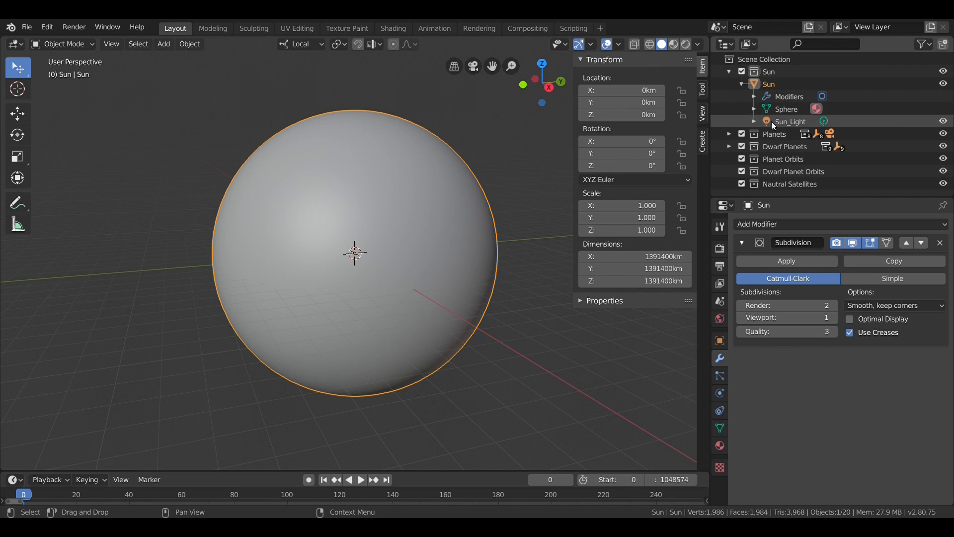
{"action": "left_click", "coordinate": [772, 121]}
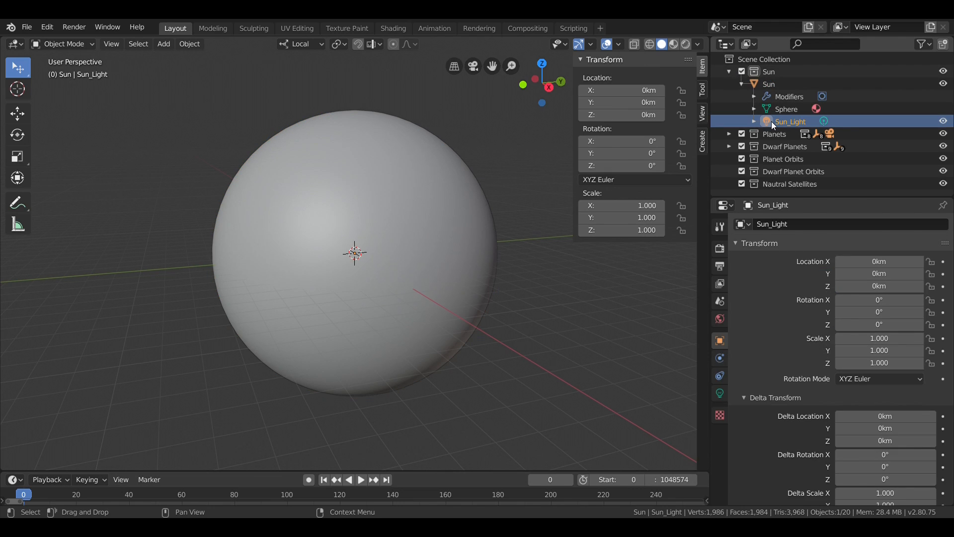
{"action": "left_click", "coordinate": [720, 394]}
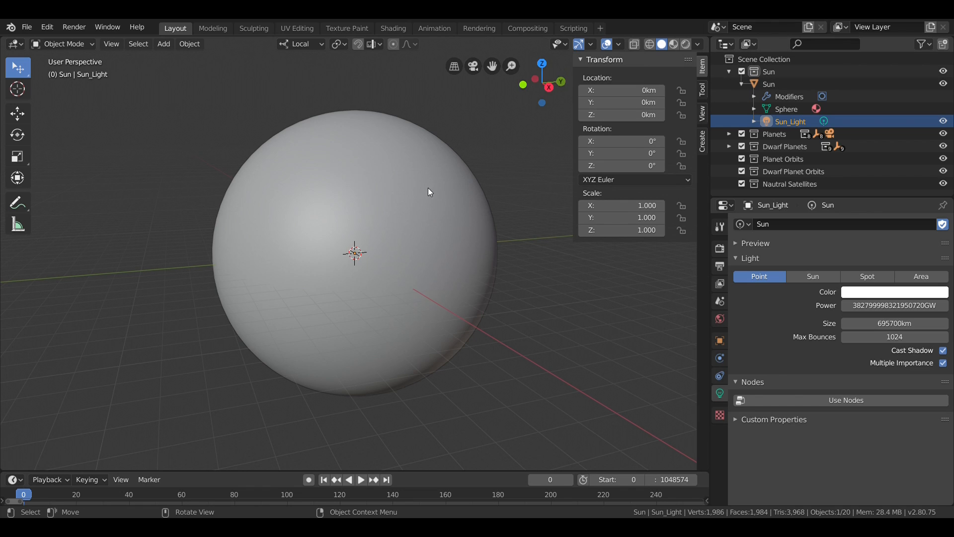
- Reselect the Sun sphere with its hierarchy collapsed and activate the Move tool to show its local axes
{"action": "left_click", "coordinate": [421, 162]}
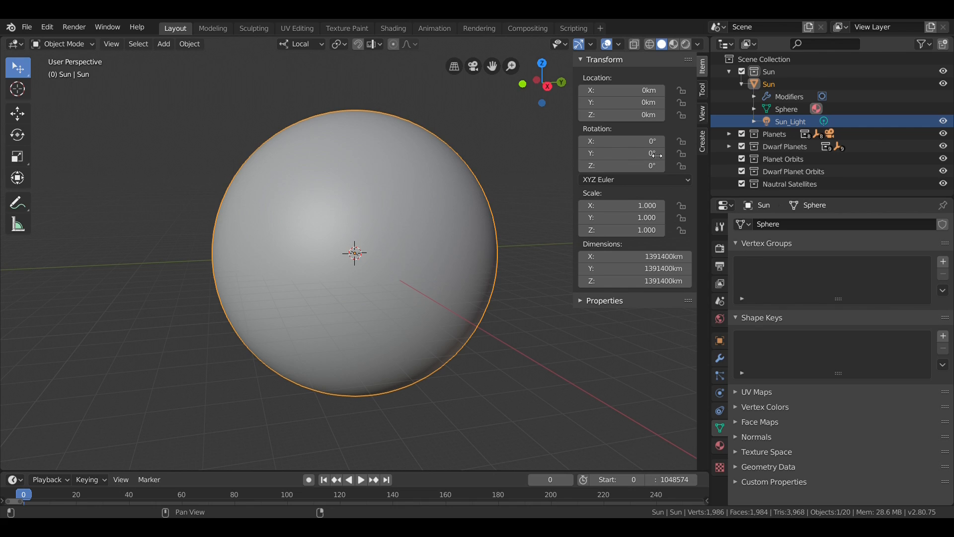
{"action": "left_click", "coordinate": [742, 84]}
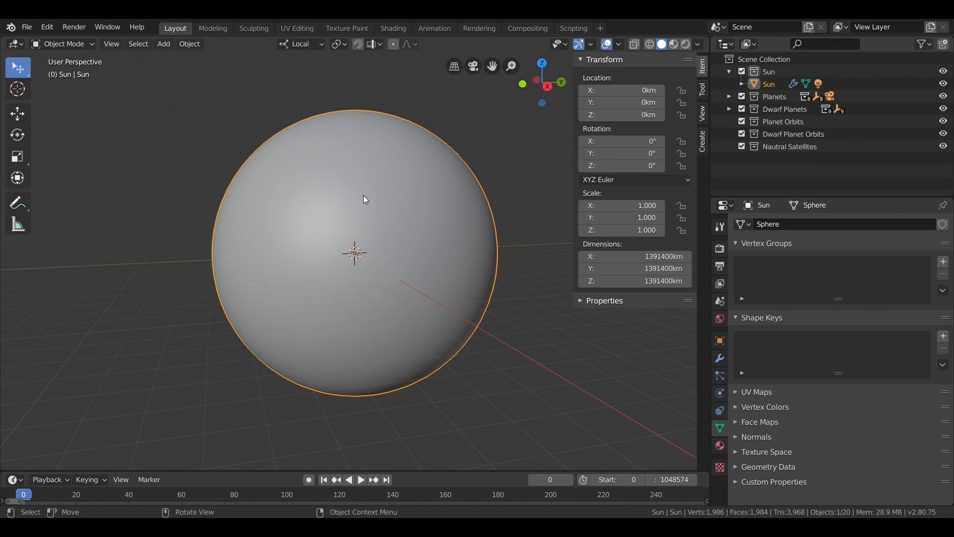
{"action": "left_click", "coordinate": [17, 113]}
{"action": "middle_click_drag", "start_coordinate": [150, 148], "coordinate": [221, 176]}
{"action": "middle_click_drag", "start_coordinate": [432, 207], "coordinate": [466, 185]}
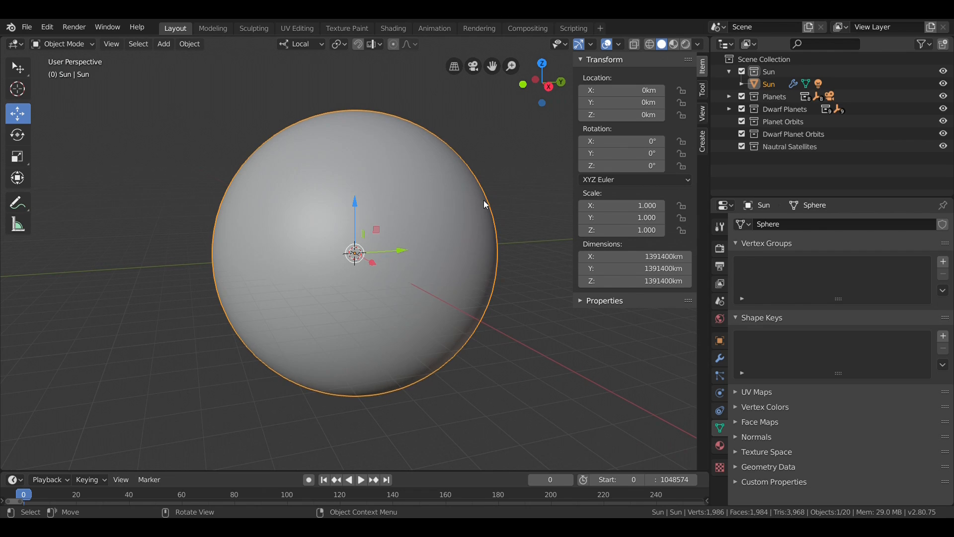
{"action": "scroll", "coordinate": [484, 200], "scroll_direction": "up", "scroll_amount": 1}
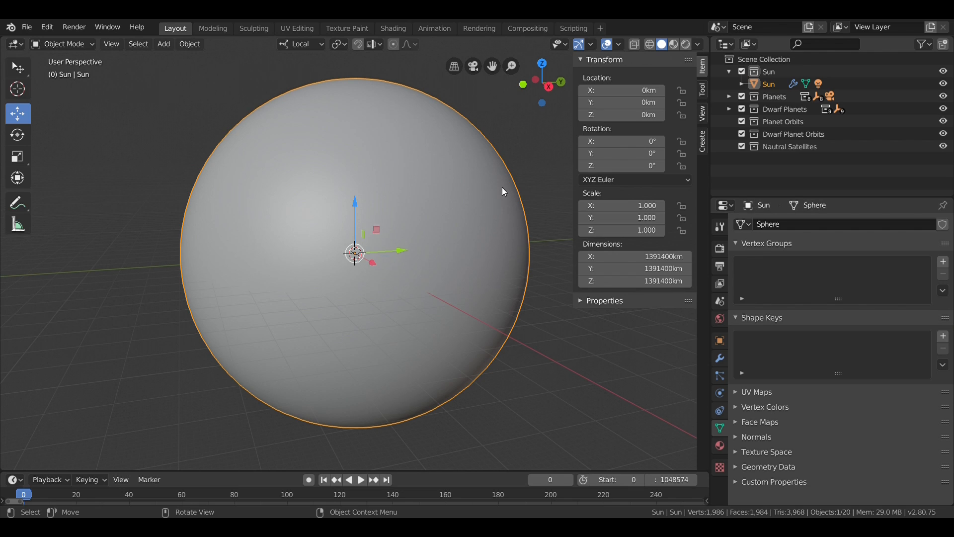
{"action": "middle_click_drag", "start_coordinate": [524, 184], "coordinate": [506, 185]}
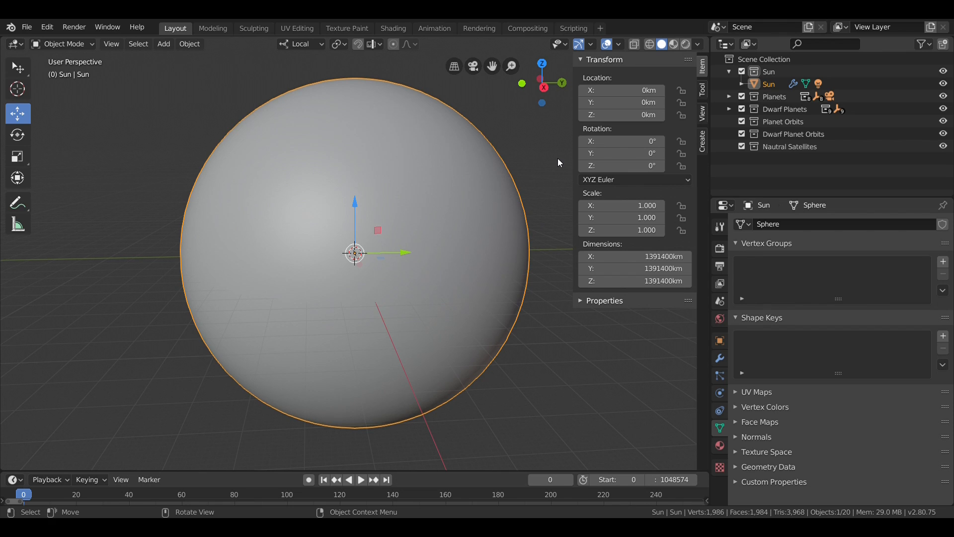
- Try rotating the Sun to about -21.1° on X and 47.1° on Y, and undo both rotations
{"action": "left_click_drag", "start_coordinate": [636, 141], "coordinate": [681, 153]}
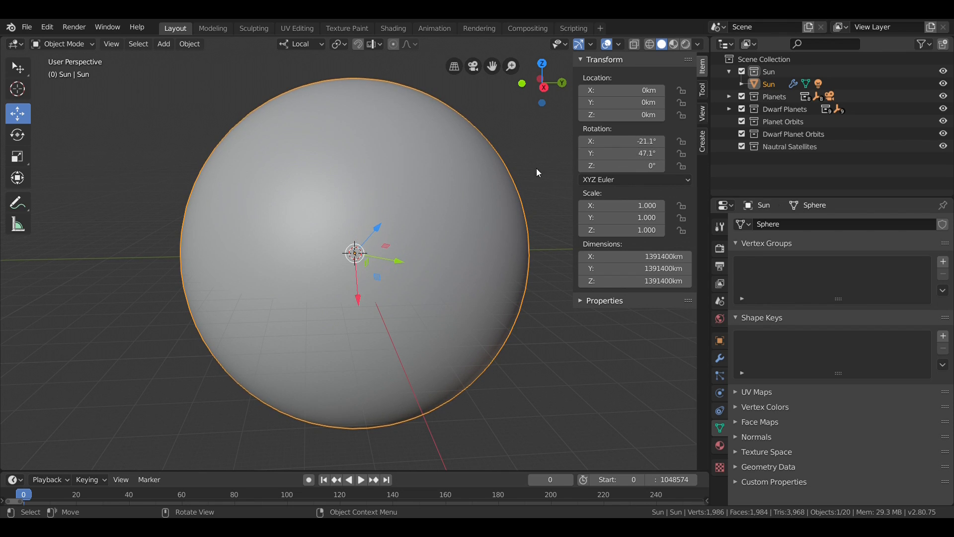
{"action": "key", "text": "ctrl+z"}
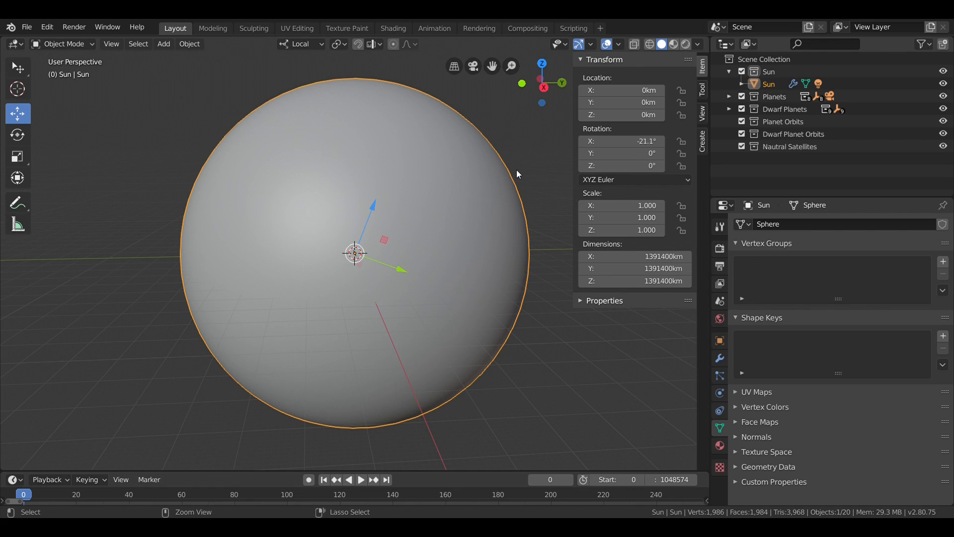
{"action": "key", "text": "ctrl+z"}
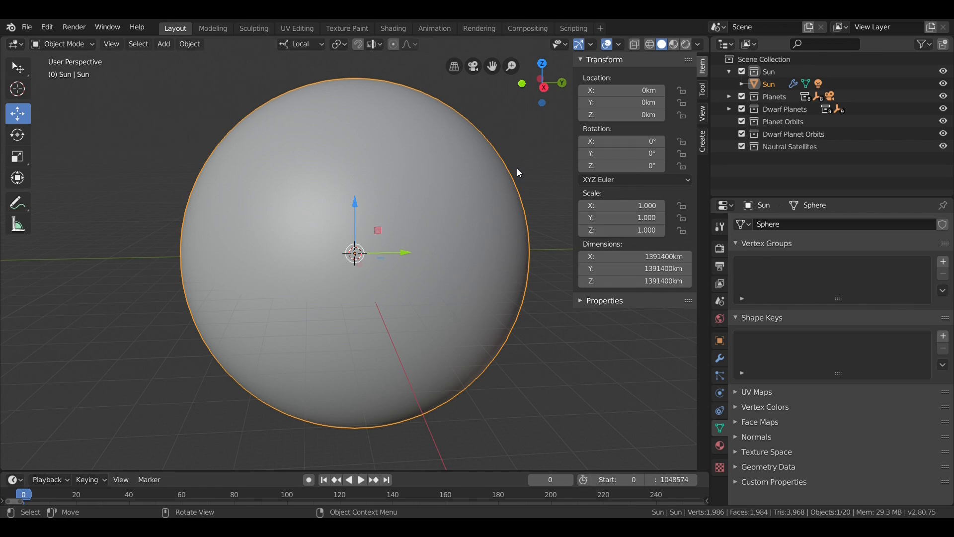
- Set the Sun's Z rotation to 286.13° and check how its local axes are oriented
{"action": "left_click", "coordinate": [629, 166]}
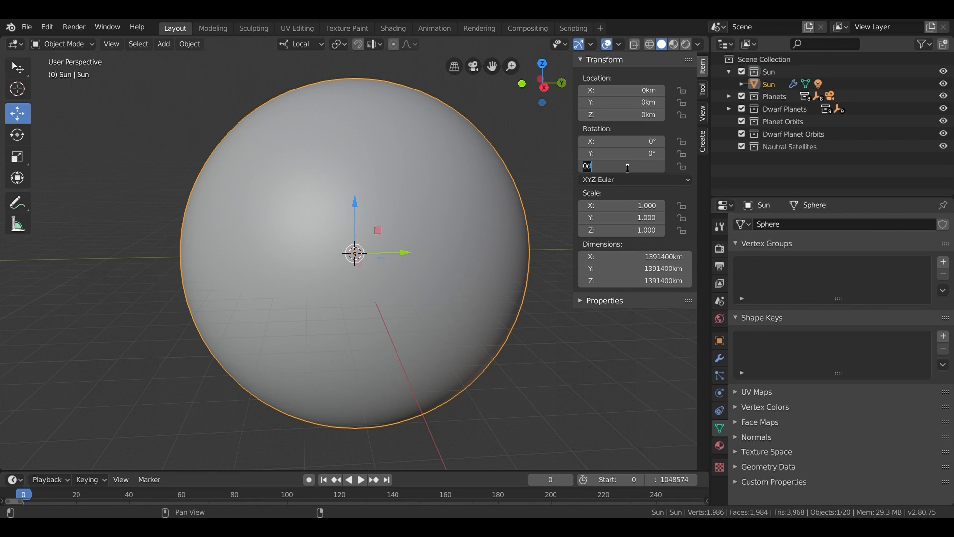
{"action": "type", "text": "286.13"}
{"action": "key", "text": "Return"}
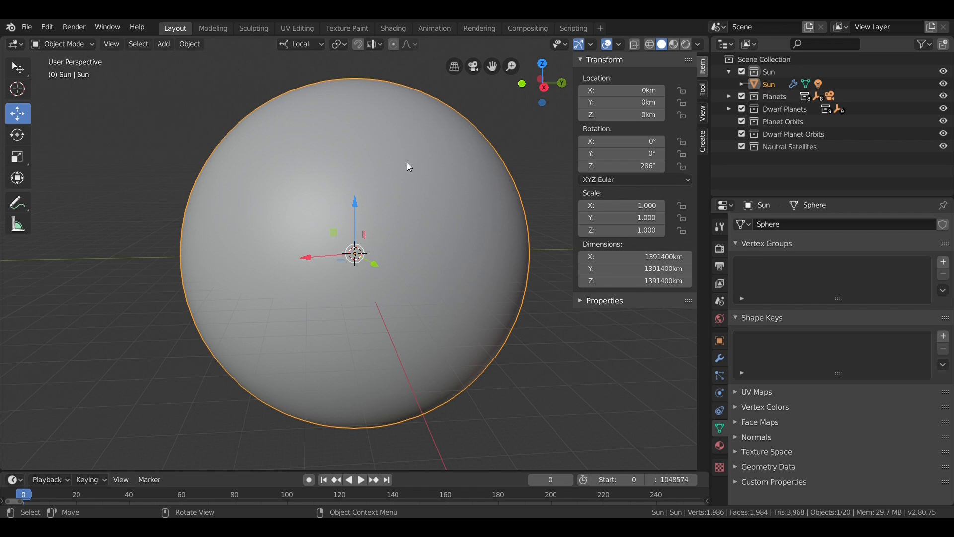
{"action": "middle_click_drag", "start_coordinate": [417, 151], "coordinate": [450, 236]}
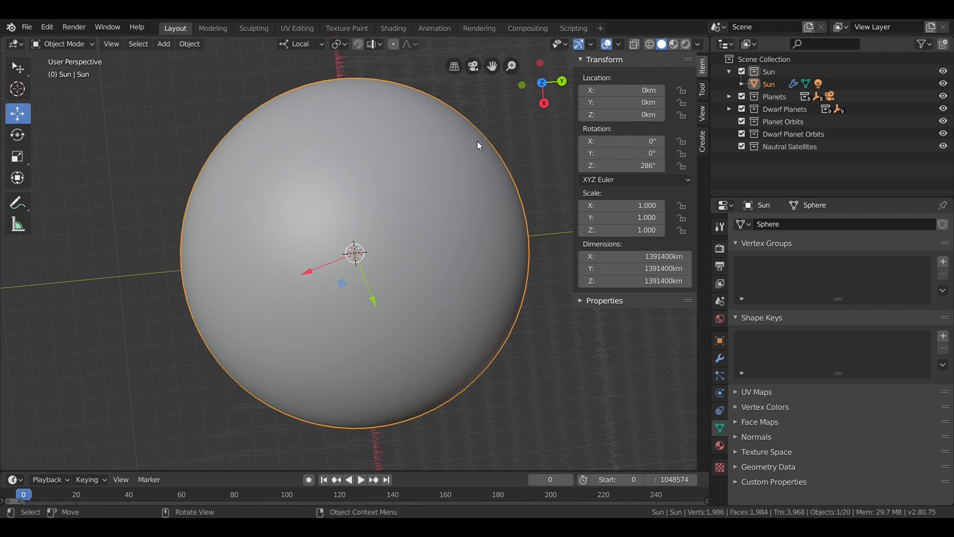
{"action": "middle_click_drag", "start_coordinate": [439, 145], "coordinate": [422, 99]}
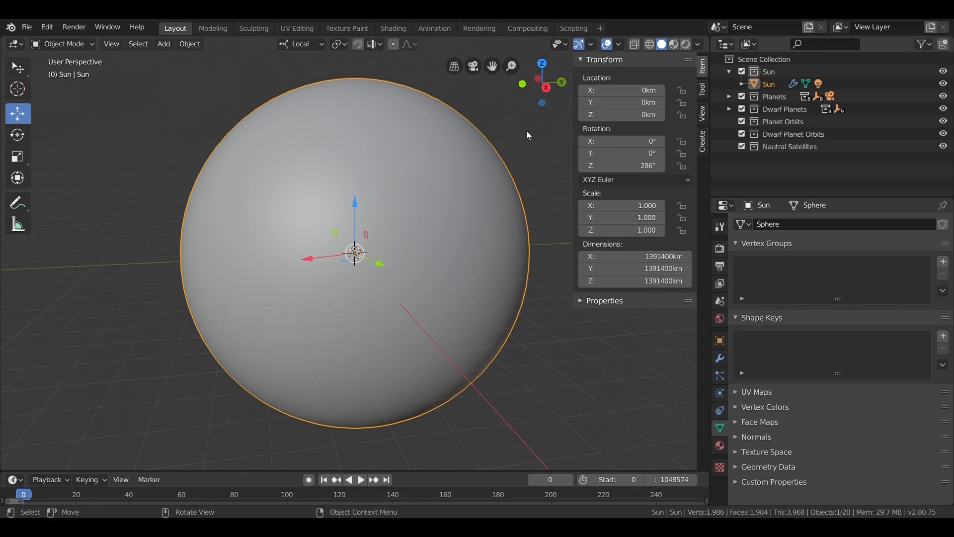
- Tilt the Sun by setting its Y rotation to -7.25°
{"action": "left_click", "coordinate": [628, 156]}
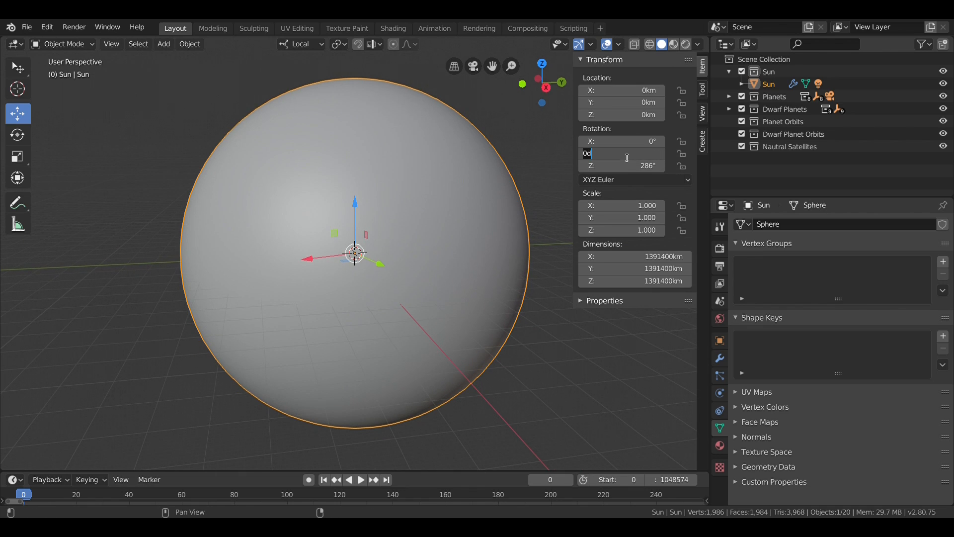
{"action": "key", "text": "BackSpace"}
{"action": "type", "text": "-7.25"}
{"action": "key", "text": "Return"}
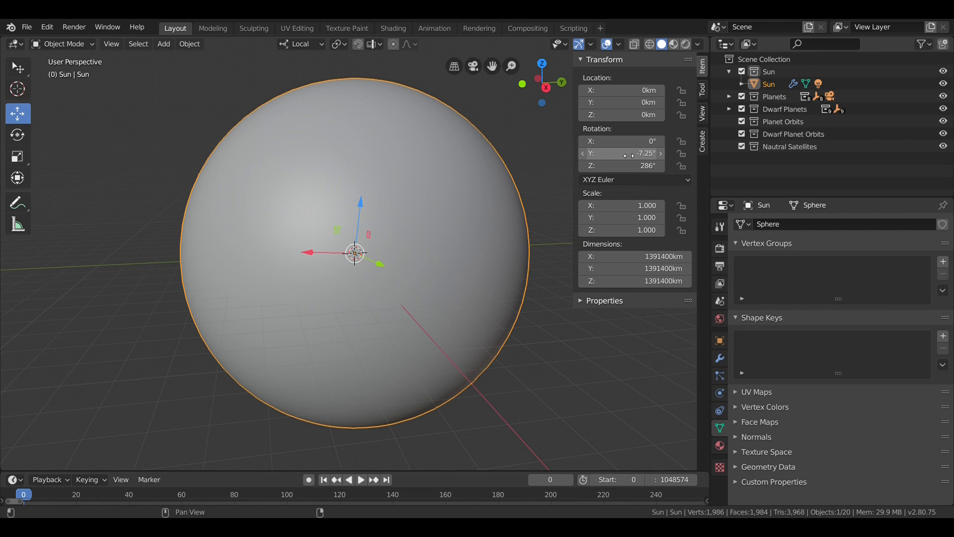
{"action": "middle_click_drag", "start_coordinate": [379, 210], "coordinate": [466, 220]}
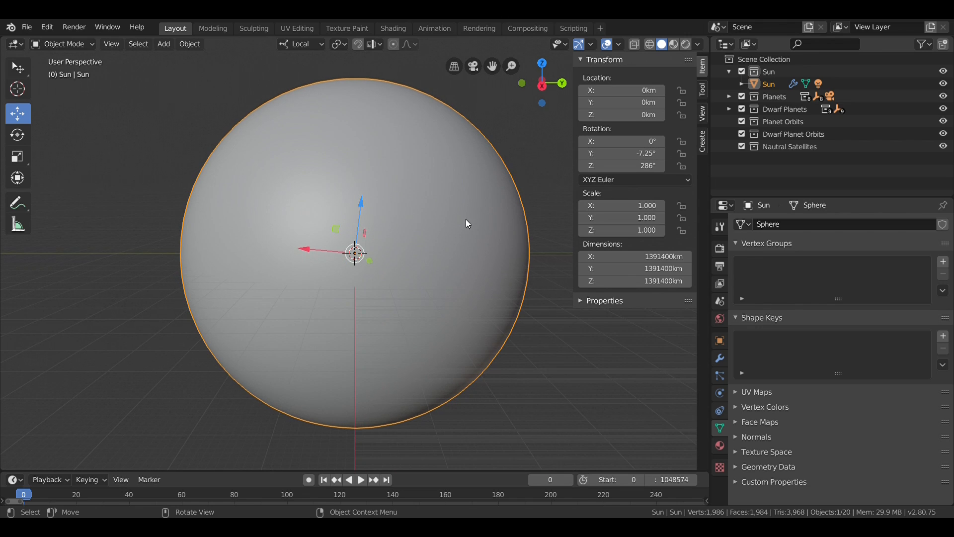
- Apply the Sun's rotation to deltas so its axial tilt is kept while the rotation values reset
{"action": "key", "text": "ctrl+a"}
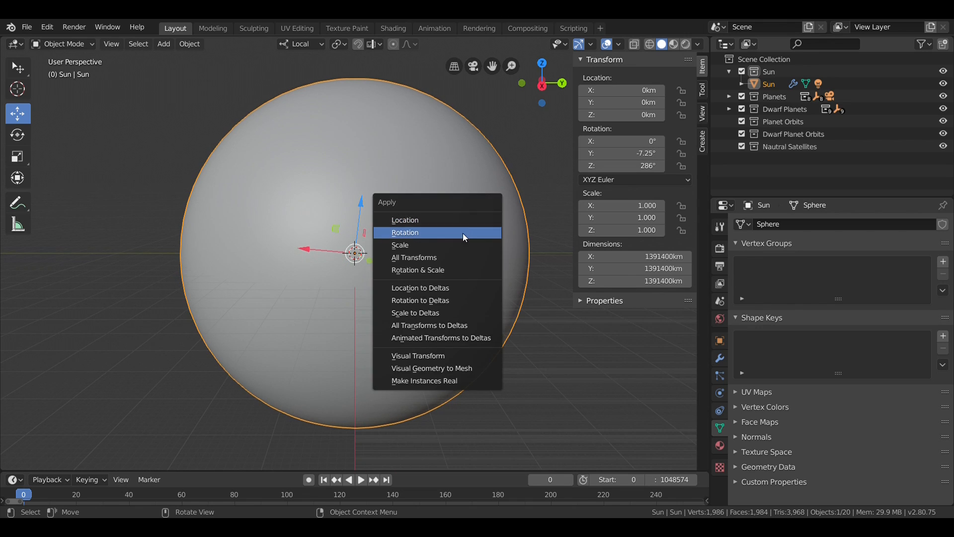
{"action": "left_click", "coordinate": [448, 302]}
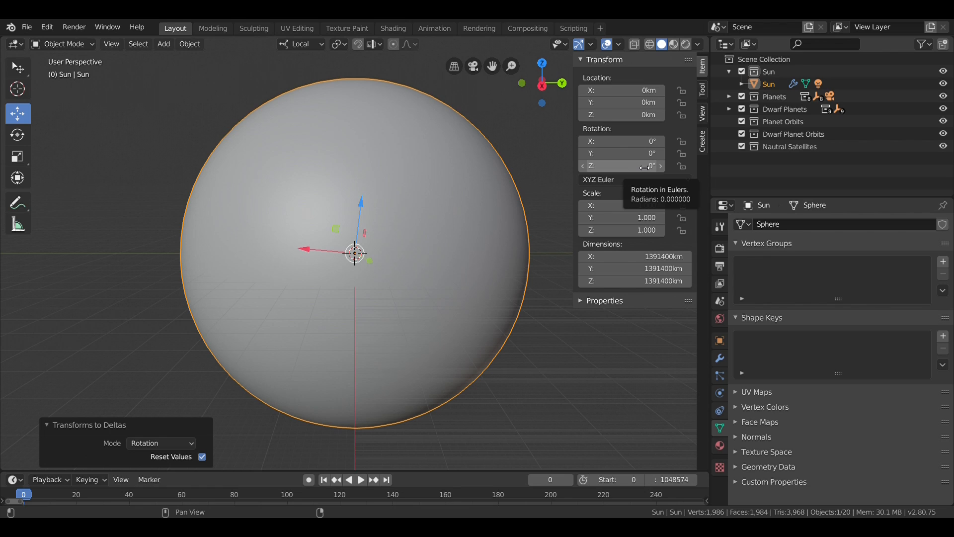
{"action": "mouse_move", "coordinate": [404, 147]}
{"action": "middle_mouse_down"}
{"action": "mouse_move", "coordinate": [463, 153]}
{"action": "mouse_move", "coordinate": [420, 154]}
{"action": "middle_mouse_up"}
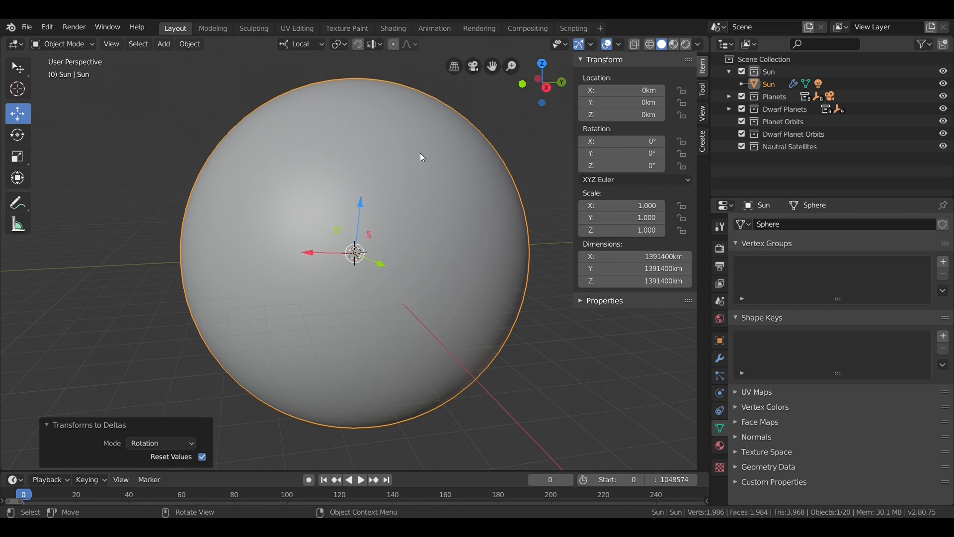
- Drive the Sun's Z rotation with the expression #rotate(25.38)
{"action": "left_click", "coordinate": [612, 167]}
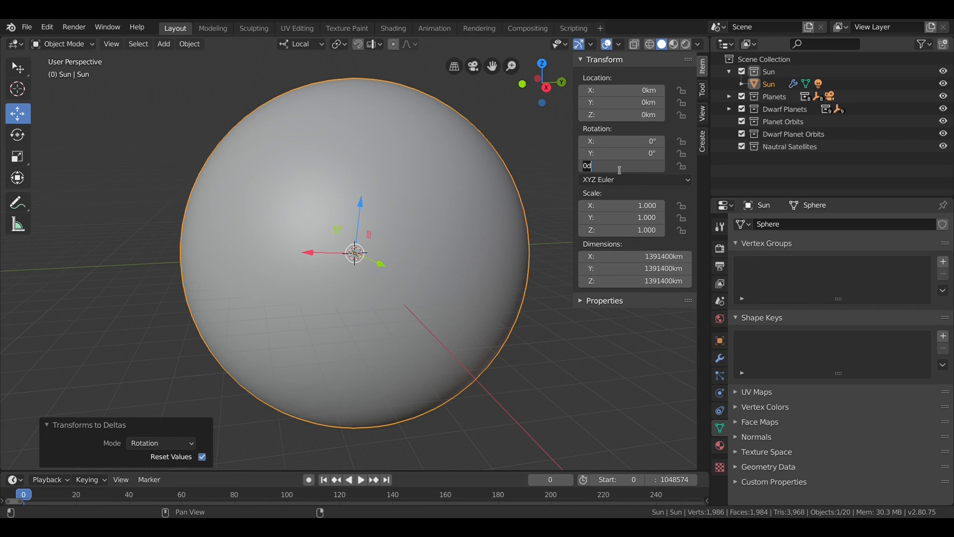
{"action": "type", "text": "#rotate(25.38)"}
{"action": "key", "text": "Return"}
- Step the timeline forward past frame 25 to check the Sun's driven Z rotation, and return to frame 0
{"action": "left_click", "coordinate": [569, 479]}
{"action": "left_click", "coordinate": [569, 479]}
{"action": "left_click", "coordinate": [569, 479]}
{"action": "left_click", "coordinate": [569, 479]}
{"action": "left_click", "coordinate": [569, 479]}
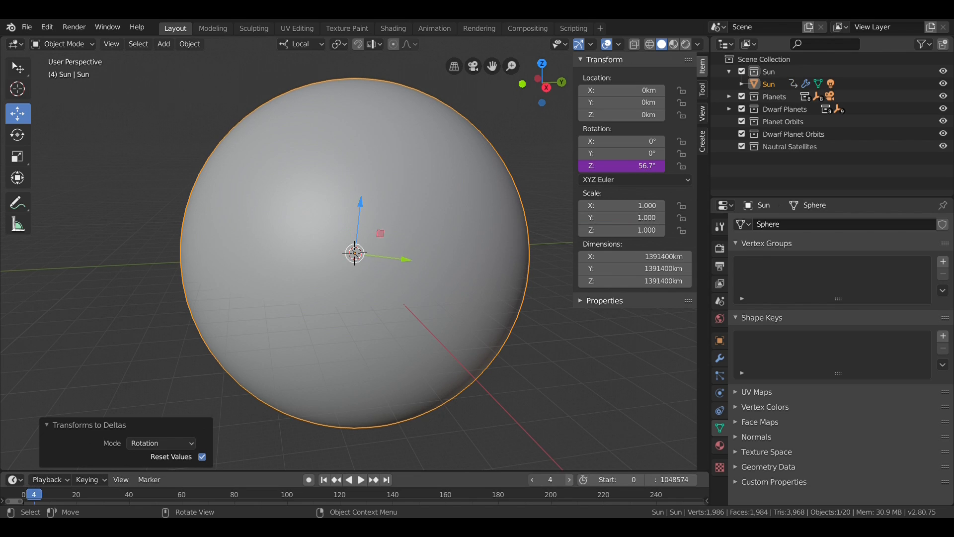
{"action": "left_click", "coordinate": [569, 480]}
{"action": "left_click", "coordinate": [569, 479]}
{"action": "left_click", "coordinate": [569, 479]}
{"action": "left_click", "coordinate": [570, 479]}
{"action": "left_click", "coordinate": [569, 479]}
{"action": "double_click", "coordinate": [569, 479]}
{"action": "left_click", "coordinate": [569, 479]}
{"action": "double_click", "coordinate": [569, 479]}
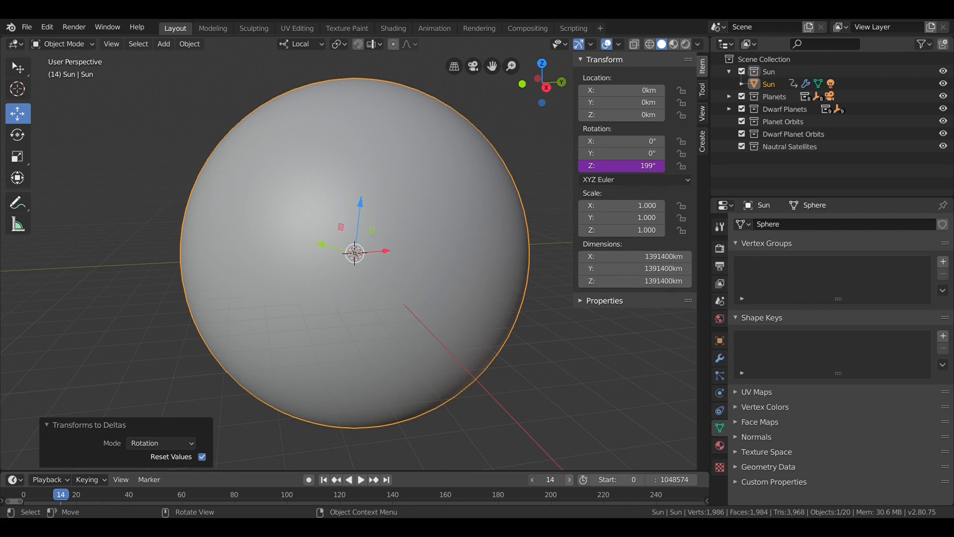
{"action": "double_click", "coordinate": [569, 479]}
{"action": "left_click", "coordinate": [569, 479]}
{"action": "double_click", "coordinate": [569, 479]}
{"action": "left_click", "coordinate": [569, 480]}
{"action": "left_click", "coordinate": [569, 479]}
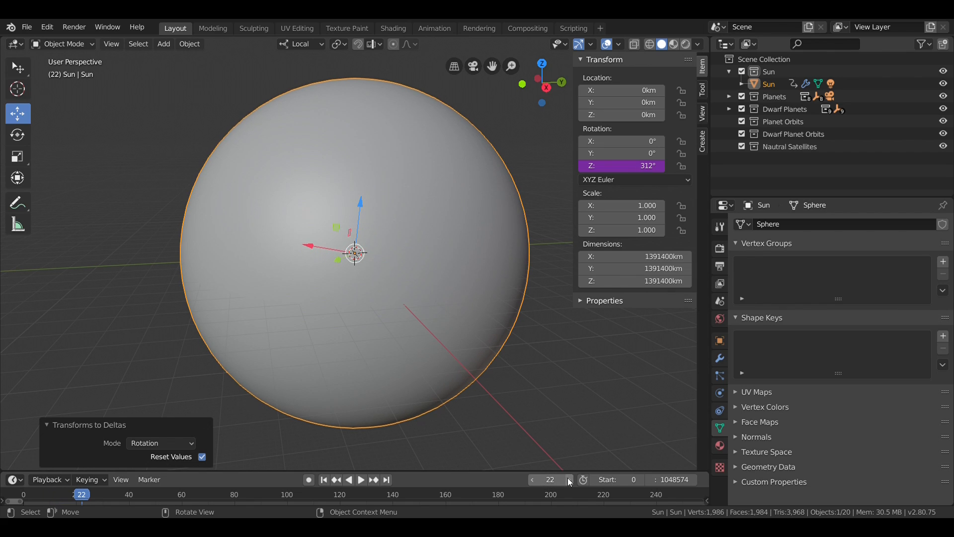
{"action": "left_click", "coordinate": [569, 479]}
{"action": "left_click", "coordinate": [569, 479]}
{"action": "left_click", "coordinate": [569, 479]}
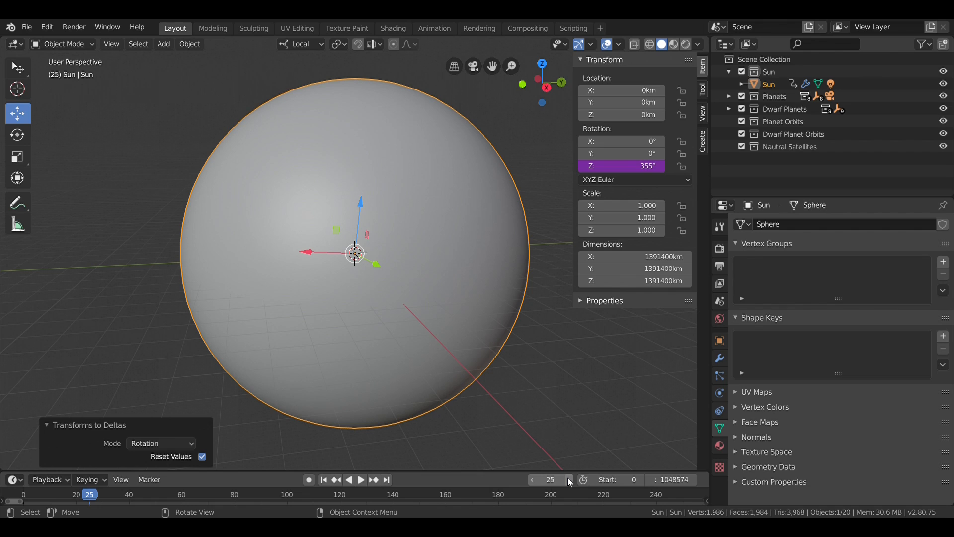
{"action": "left_click", "coordinate": [569, 479]}
{"action": "left_click_drag", "start_coordinate": [551, 480], "coordinate": [576, 479]}
{"action": "middle_click_drag", "start_coordinate": [496, 306], "coordinate": [473, 225]}
{"action": "left_click", "coordinate": [326, 480]}
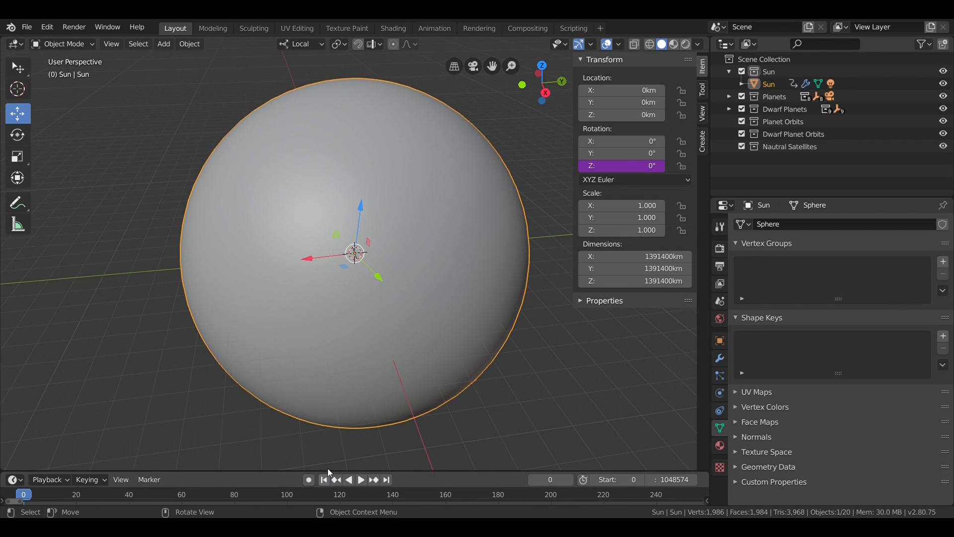
- Switch the viewport to rendered shading and play the animation in short bursts to examine the rotating Sun
{"action": "mouse_move", "coordinate": [467, 324]}
{"action": "middle_mouse_down"}
{"action": "mouse_move", "coordinate": [473, 279]}
{"action": "mouse_move", "coordinate": [479, 293]}
{"action": "middle_mouse_up"}
{"action": "left_click", "coordinate": [686, 44]}
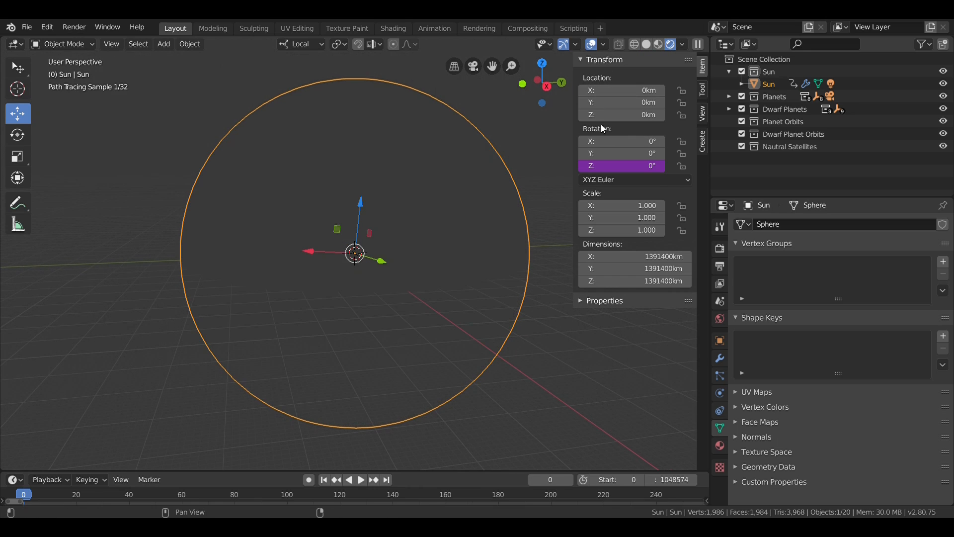
{"action": "key", "text": "space"}
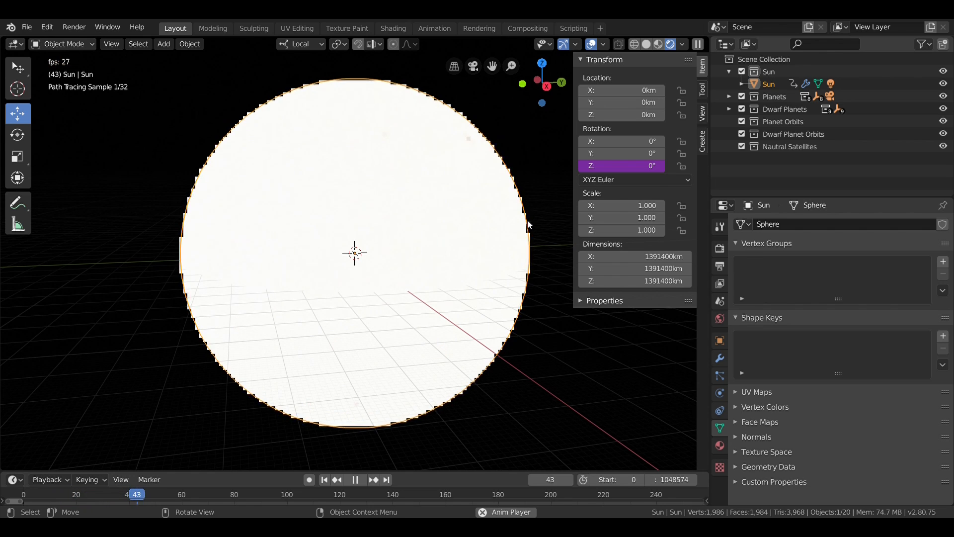
{"action": "key", "text": "space"}
{"action": "mouse_move", "coordinate": [371, 162]}
{"action": "middle_mouse_down"}
{"action": "mouse_move", "coordinate": [375, 211]}
{"action": "mouse_move", "coordinate": [374, 164]}
{"action": "middle_mouse_up"}
{"action": "key", "text": "space"}
{"action": "key", "text": "space"}
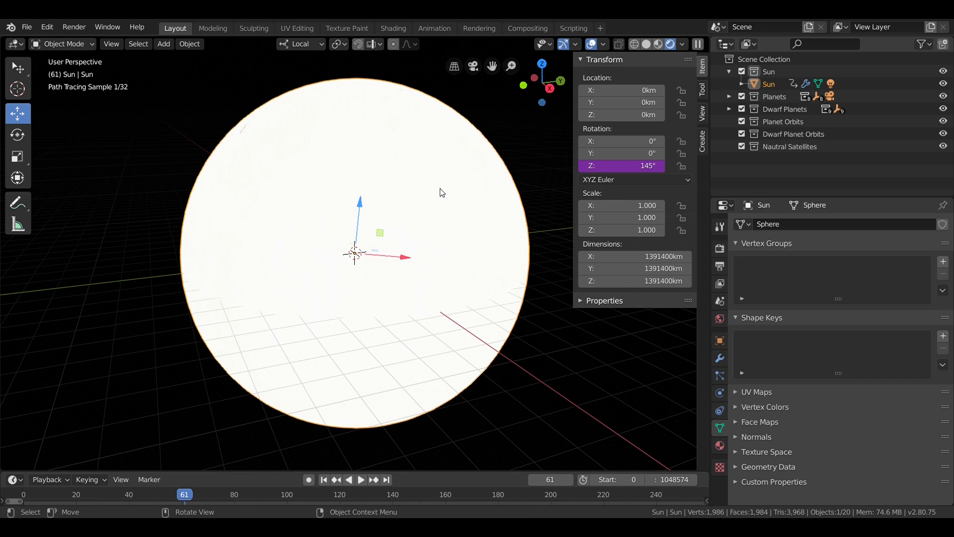
{"action": "key", "text": "space"}
{"action": "key", "text": "space"}
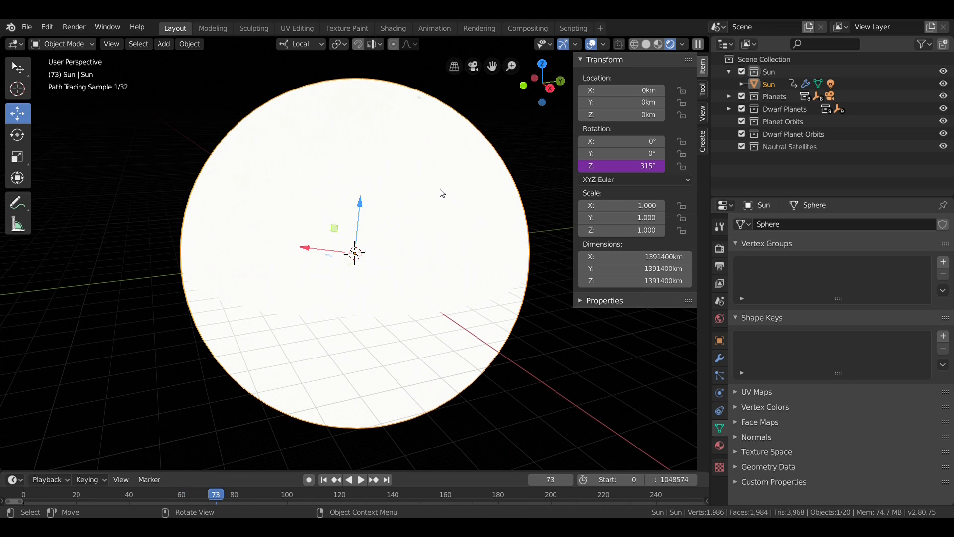
- Return the animation to frame 0 and set the viewport back to solid shading
{"action": "left_click", "coordinate": [324, 479]}
{"action": "middle_click_drag", "start_coordinate": [468, 187], "coordinate": [456, 169]}
{"action": "scroll", "coordinate": [455, 169], "scroll_direction": "down", "scroll_amount": 2}
{"action": "scroll", "coordinate": [455, 169], "scroll_direction": "up", "scroll_amount": 1}
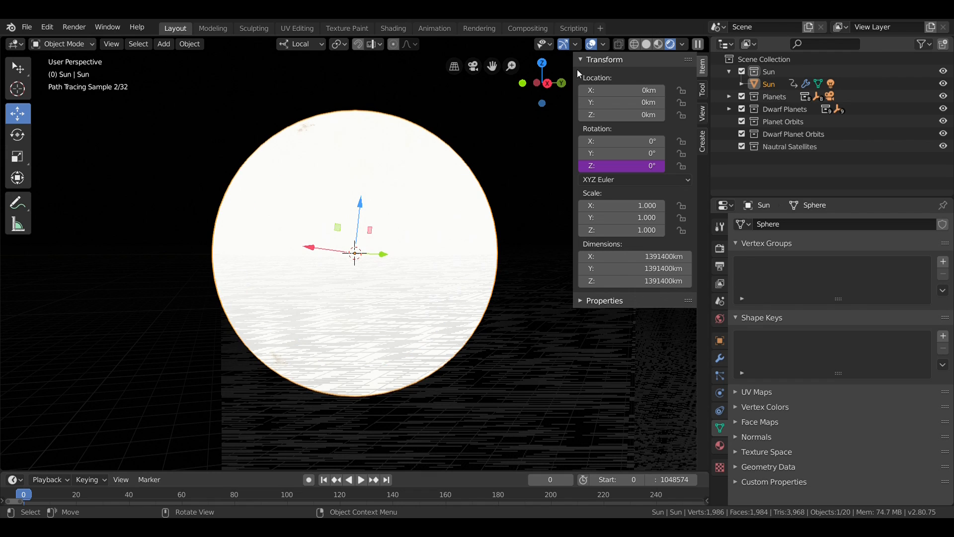
{"action": "left_click", "coordinate": [646, 45]}
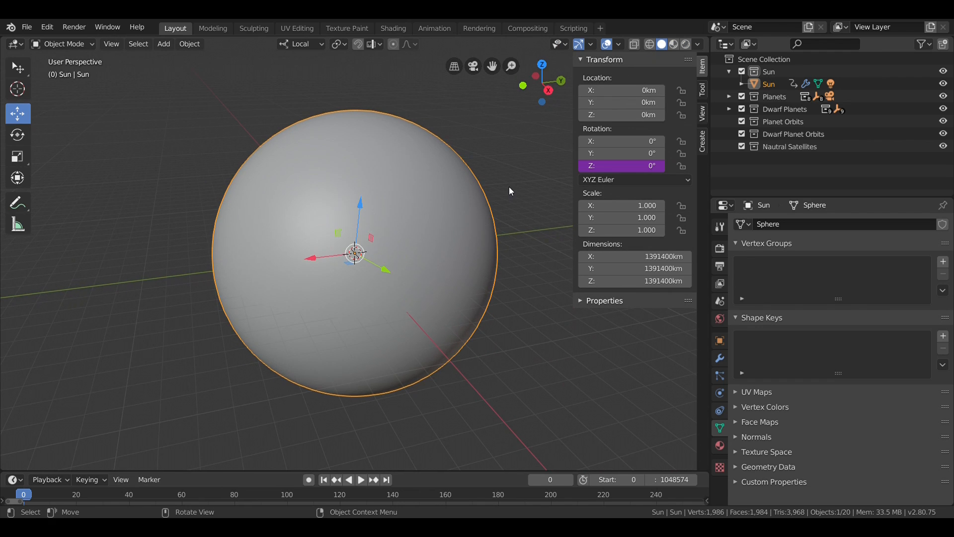
{"action": "scroll", "coordinate": [509, 186], "scroll_direction": "up", "scroll_amount": 1}
{"action": "scroll", "coordinate": [509, 187], "scroll_direction": "down", "scroll_amount": 1}
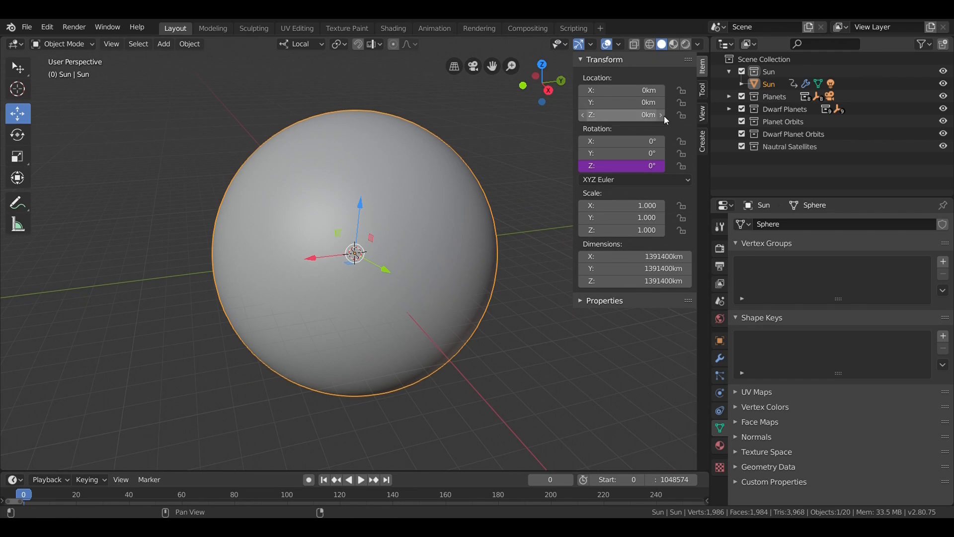
- Collapse and hide the Sun collection, with Planet Orbits as the active collection
{"action": "left_click", "coordinate": [730, 71]}
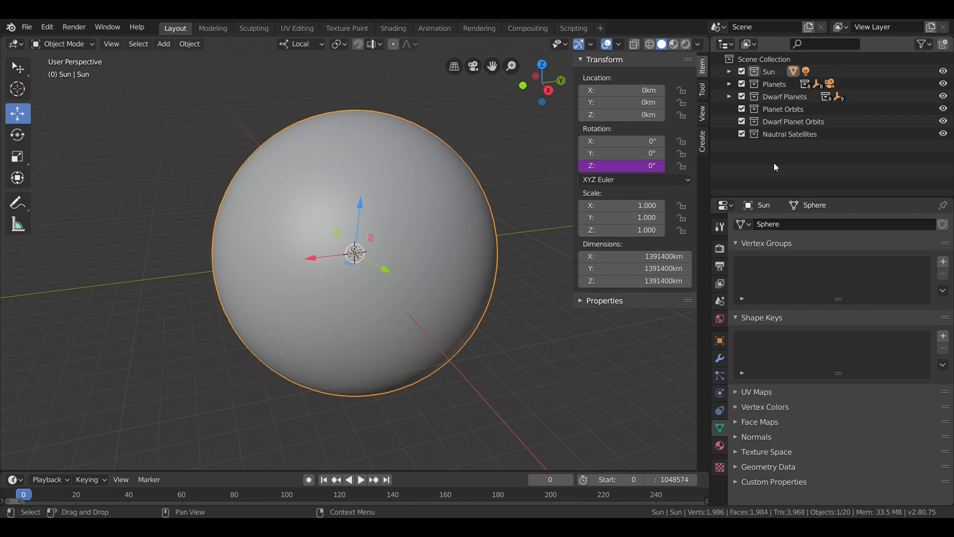
{"action": "left_click", "coordinate": [763, 85]}
{"action": "scroll", "coordinate": [419, 180], "scroll_direction": "down", "scroll_amount": 5}
{"action": "scroll", "coordinate": [420, 180], "scroll_direction": "up", "scroll_amount": 6}
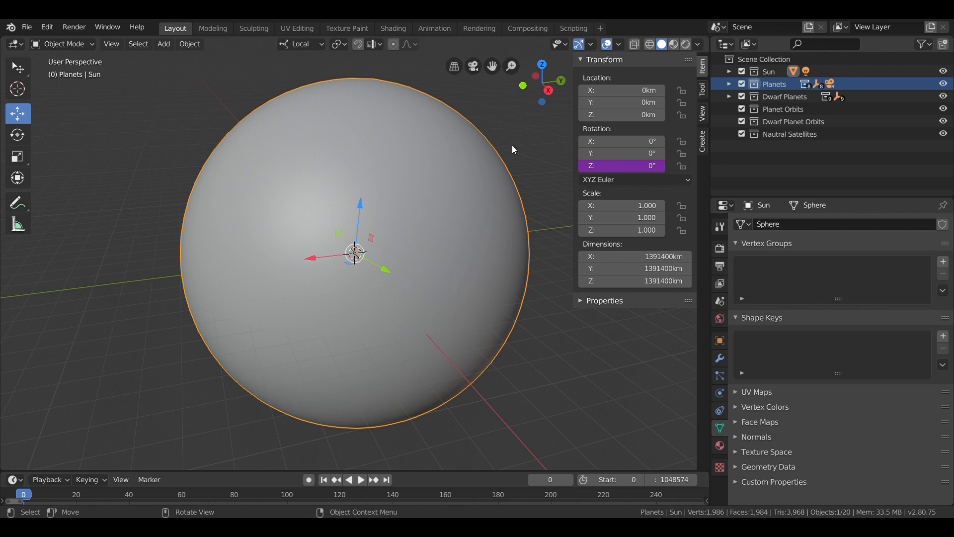
{"action": "left_click", "coordinate": [758, 112]}
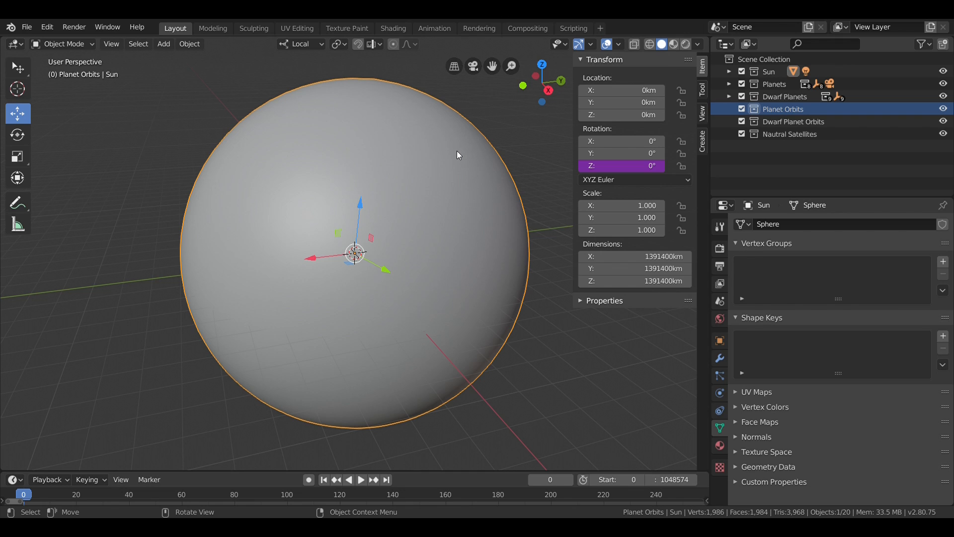
{"action": "left_click", "coordinate": [943, 72]}
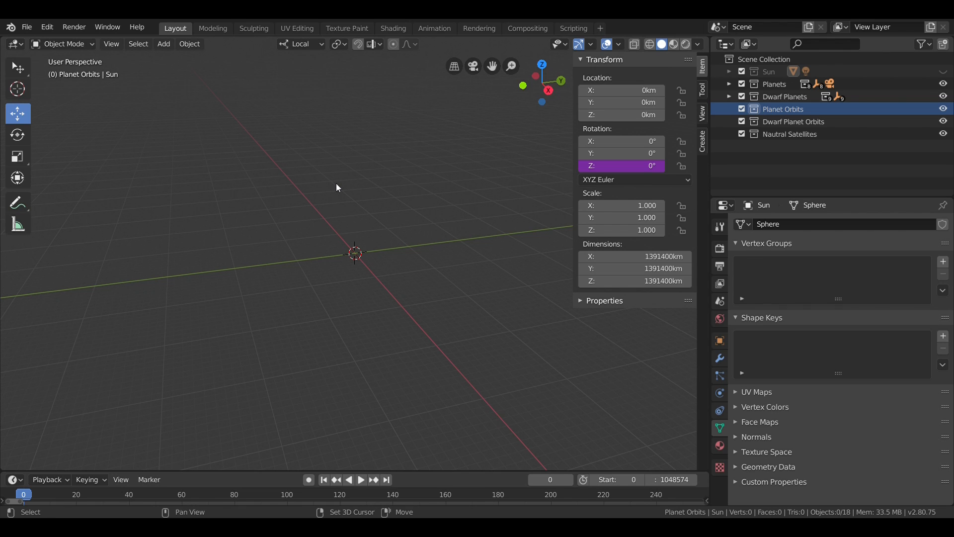
- Add a Bezier circle curve at the world origin in the Planet Orbits collection
{"action": "key", "text": "shift+a"}
{"action": "mouse_move", "coordinate": [325, 196]}
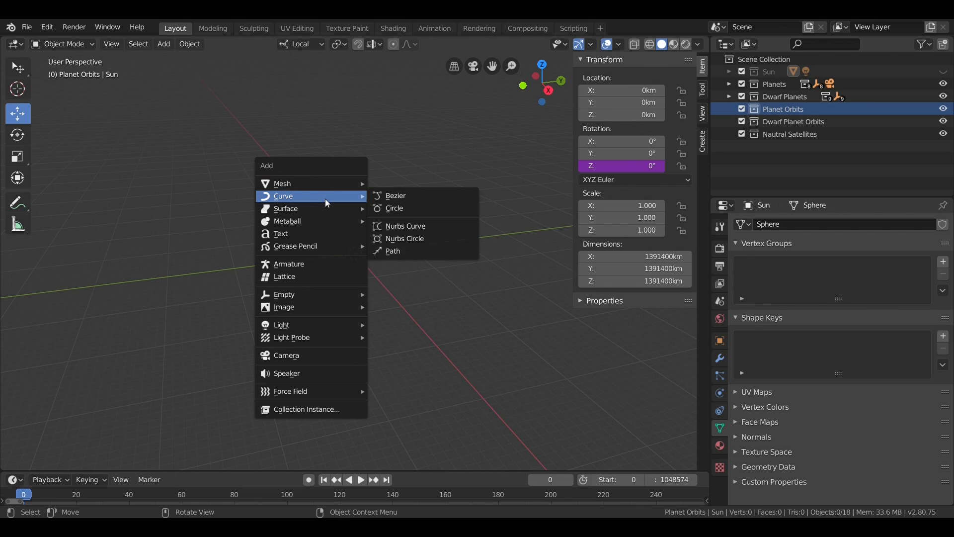
{"action": "left_click", "coordinate": [396, 209]}
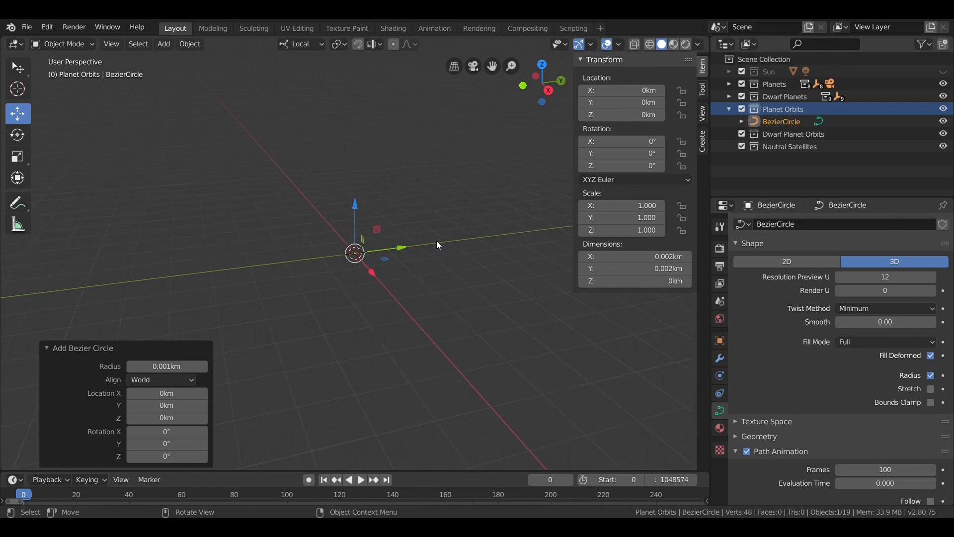
{"action": "scroll", "coordinate": [437, 241], "scroll_direction": "down", "scroll_amount": 3}
{"action": "scroll", "coordinate": [436, 240], "scroll_direction": "down", "scroll_amount": 2}
{"action": "scroll", "coordinate": [436, 241], "scroll_direction": "up", "scroll_amount": 5}
- Set the Bezier circle's X and Y dimensions to 2 km each
{"action": "left_click", "coordinate": [627, 259]}
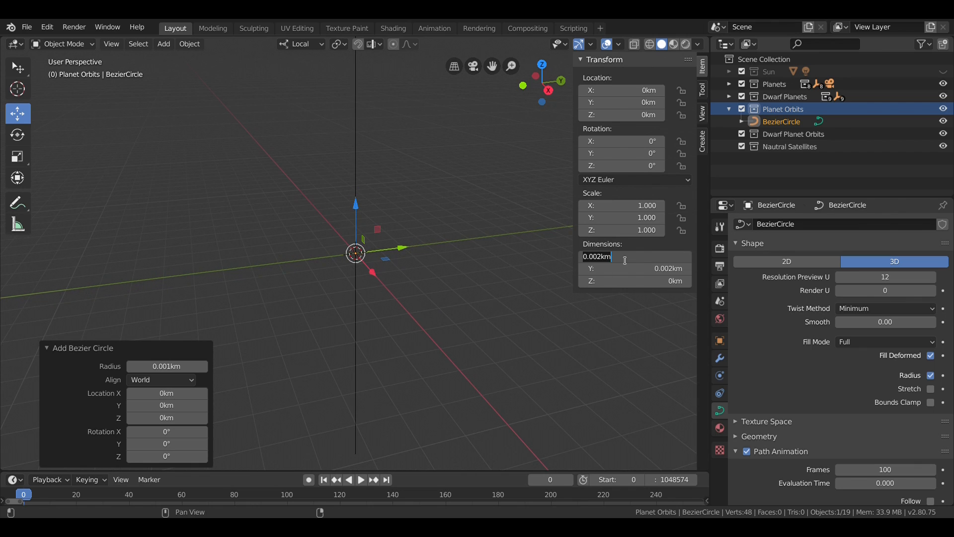
{"action": "type", "text": "2"}
{"action": "key", "text": "Tab"}
{"action": "type", "text": "2"}
{"action": "key", "text": "Return"}
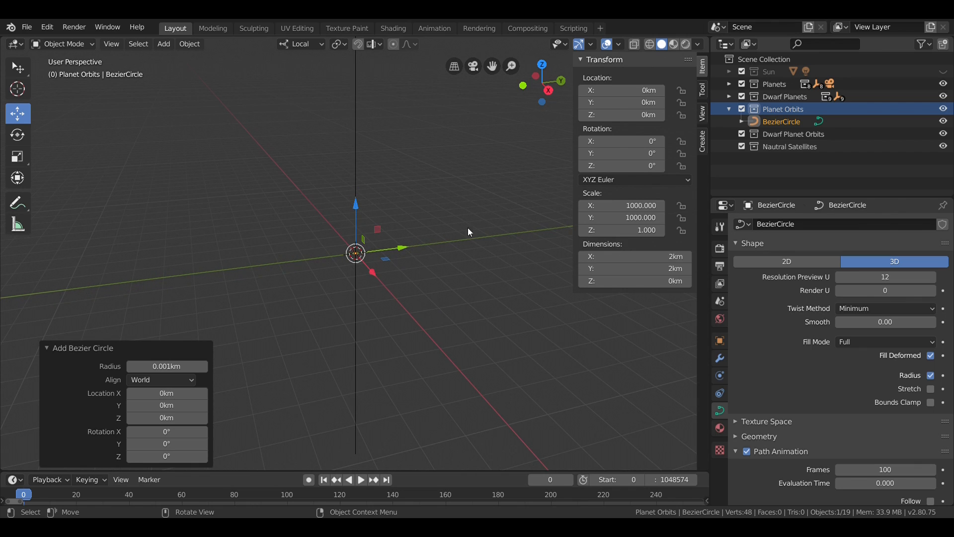
{"action": "scroll", "coordinate": [442, 204], "scroll_direction": "up", "scroll_amount": 15}
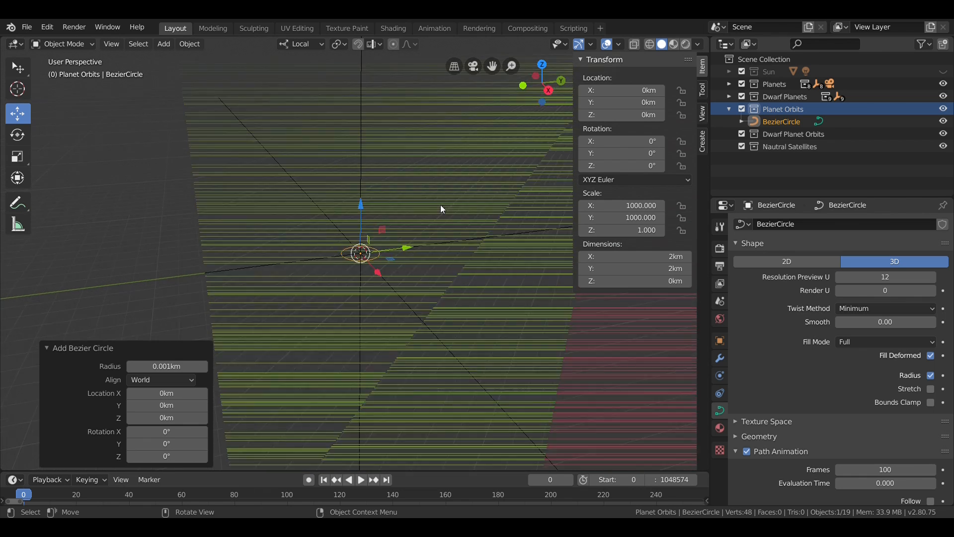
- Apply the scale of the Bezier circle and inspect it from several angles
{"action": "key", "text": "ctrl+a"}
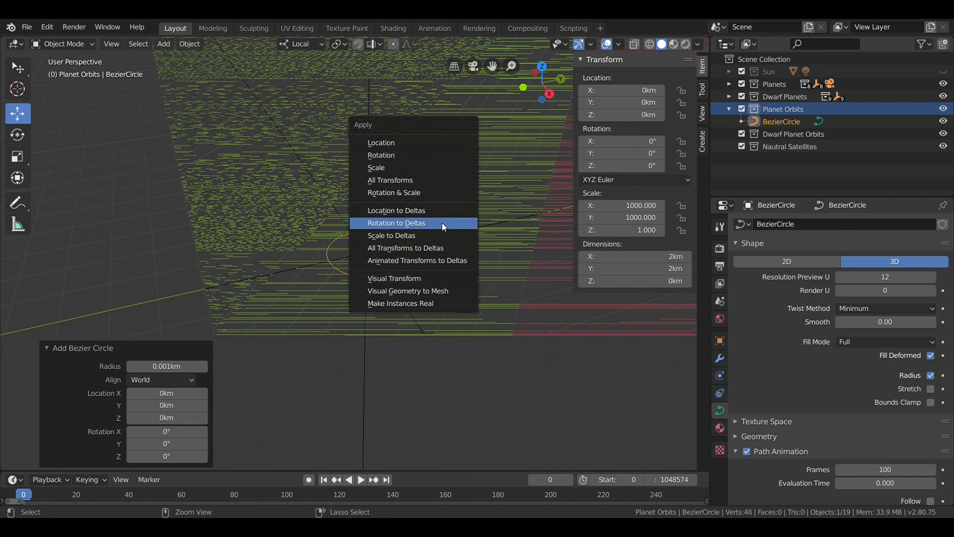
{"action": "left_click", "coordinate": [405, 168]}
{"action": "middle_click_drag", "start_coordinate": [447, 219], "coordinate": [467, 267]}
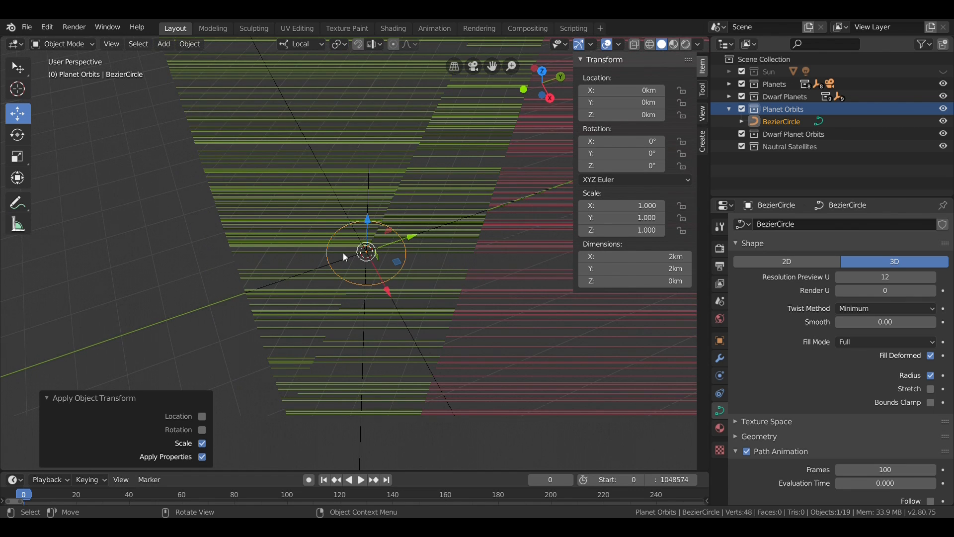
{"action": "middle_click_drag", "start_coordinate": [433, 220], "coordinate": [438, 202]}
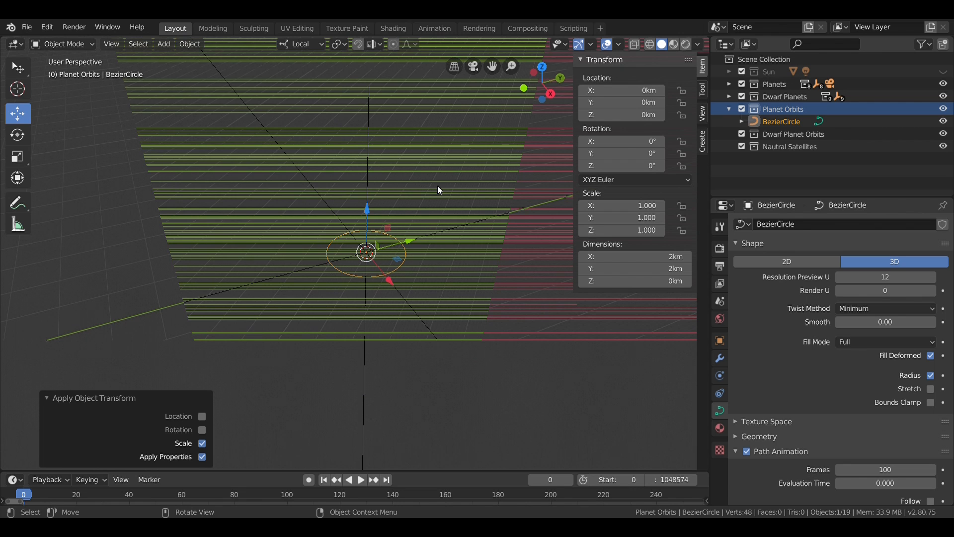
- Switch the direction of the Bezier circle's curve segments in Edit Mode and return to Object Mode
{"action": "scroll", "coordinate": [433, 172], "scroll_direction": "down", "scroll_amount": 10}
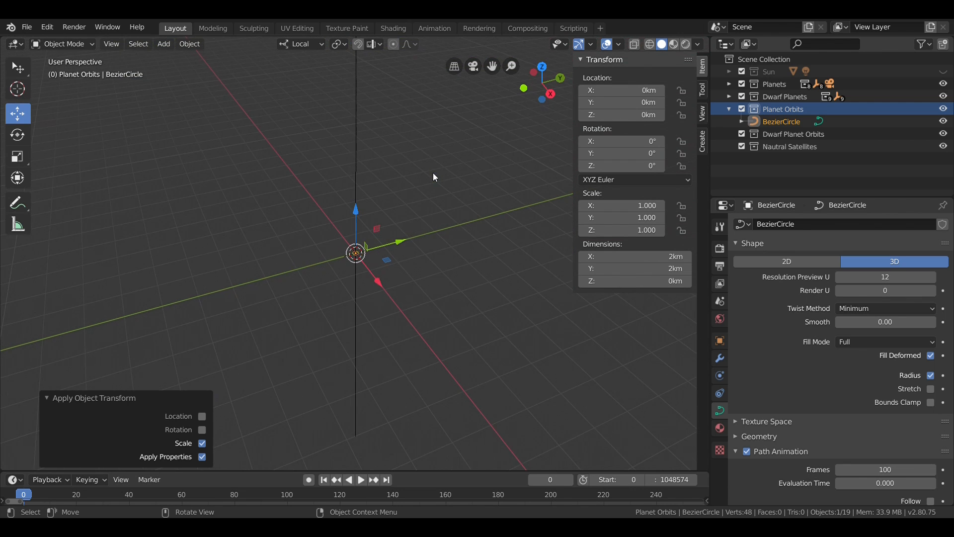
{"action": "scroll", "coordinate": [433, 172], "scroll_direction": "up", "scroll_amount": 6}
{"action": "scroll", "coordinate": [433, 174], "scroll_direction": "up", "scroll_amount": 3}
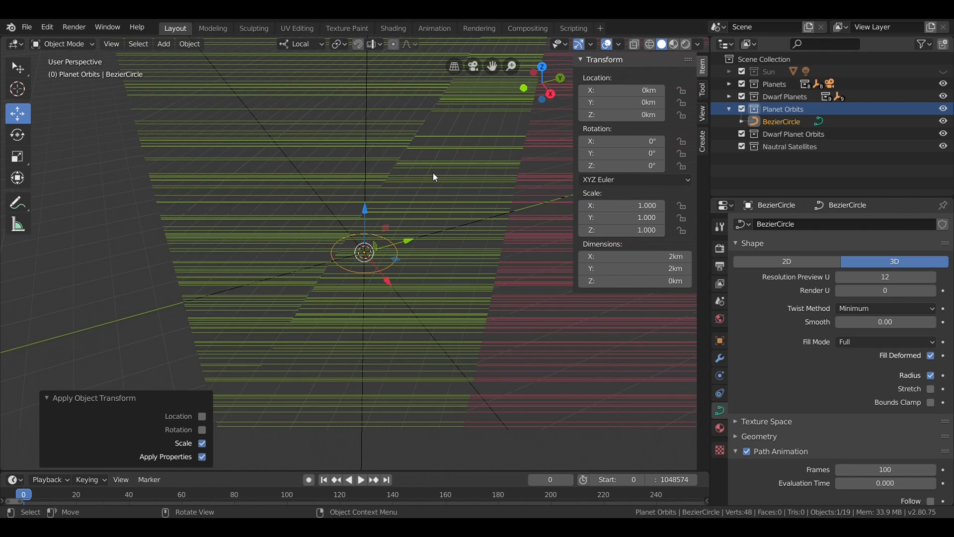
{"action": "key", "text": "KP_Decimal"}
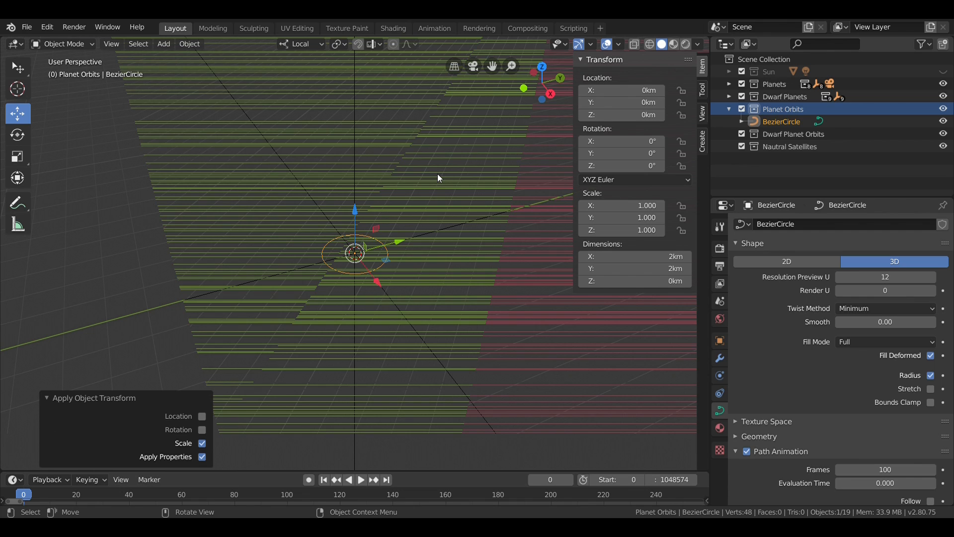
{"action": "scroll", "coordinate": [437, 177], "scroll_direction": "up", "scroll_amount": 1}
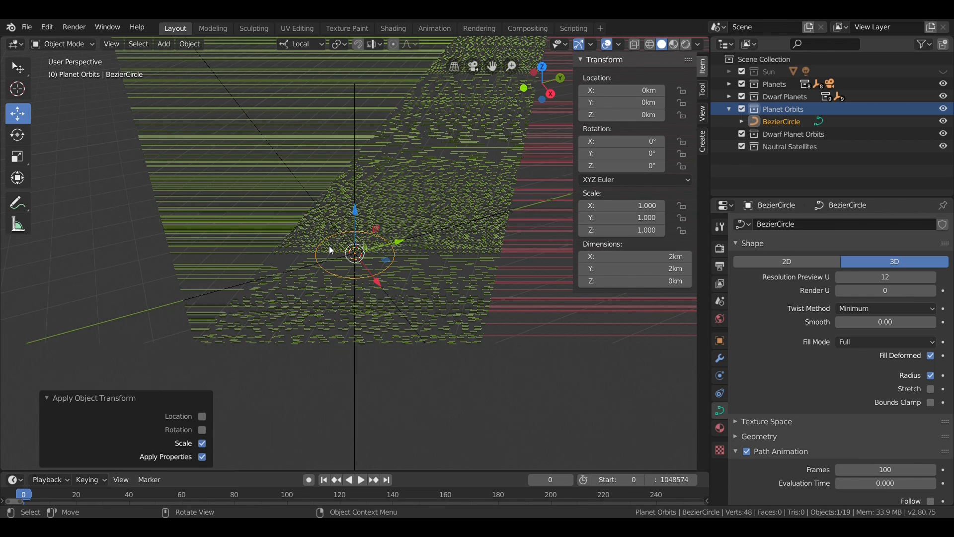
{"action": "middle_click_drag", "start_coordinate": [421, 133], "coordinate": [427, 158]}
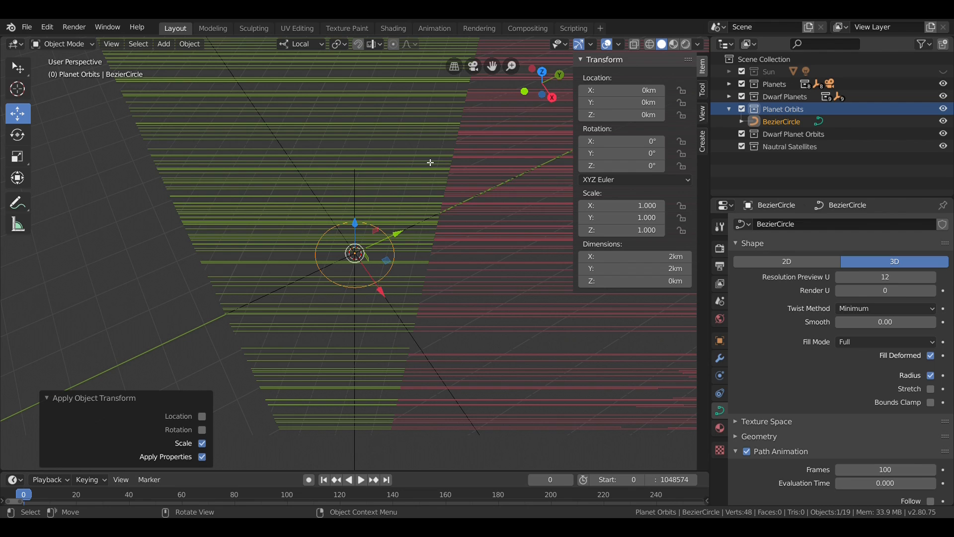
{"action": "key", "text": "Tab"}
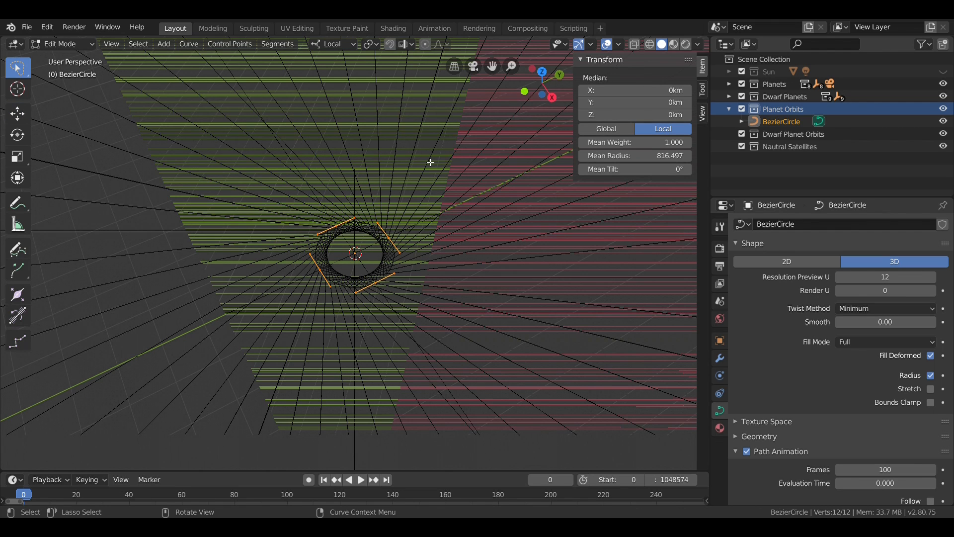
{"action": "left_click", "coordinate": [276, 45]}
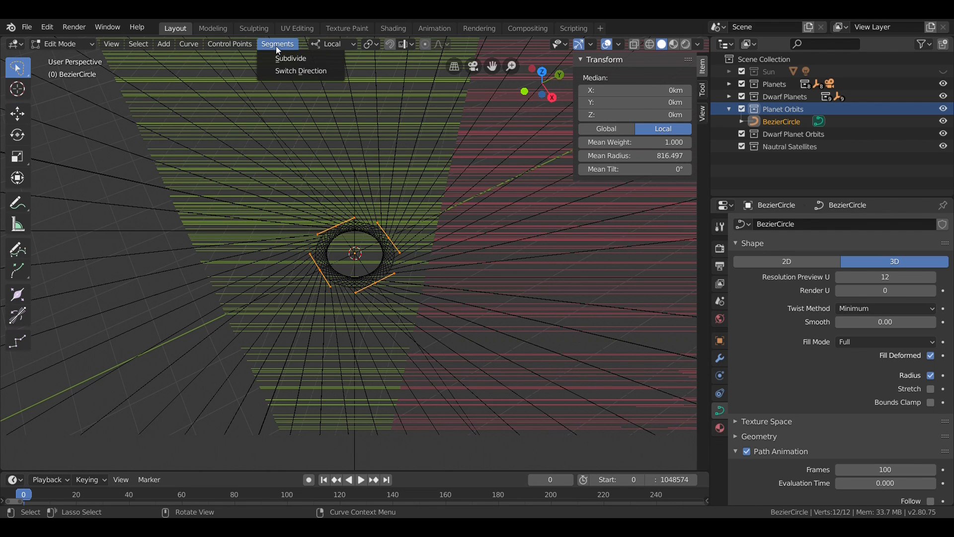
{"action": "left_click", "coordinate": [284, 72]}
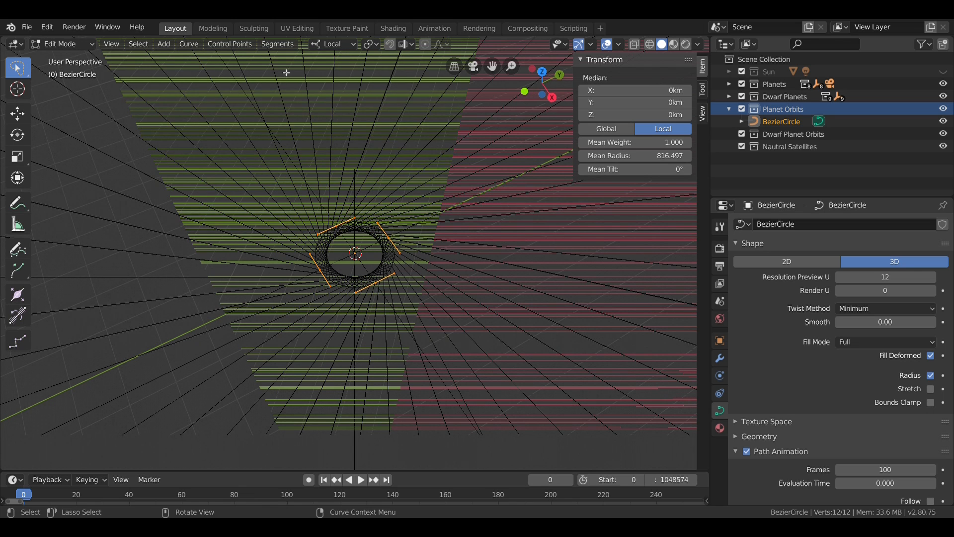
{"action": "key", "text": "Tab"}
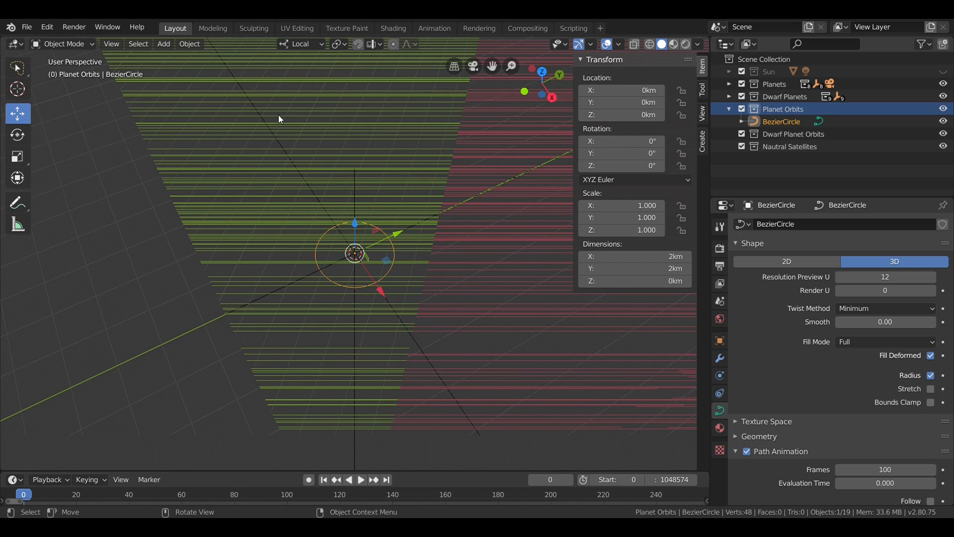
- Duplicate the Bezier circle seven times in place so that Planet Orbits holds eight circles
{"action": "middle_click_drag", "start_coordinate": [338, 150], "coordinate": [329, 113]}
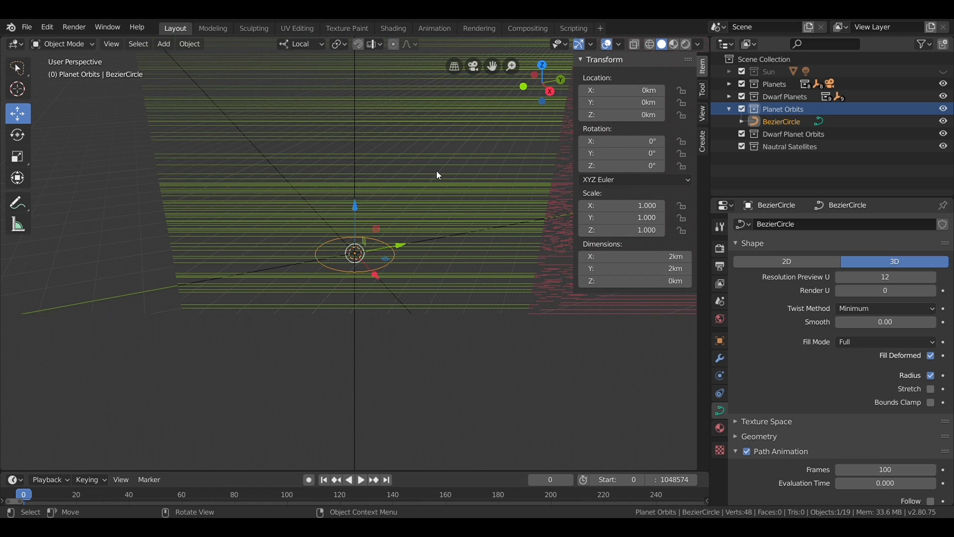
{"action": "scroll", "coordinate": [437, 172], "scroll_direction": "down", "scroll_amount": 4}
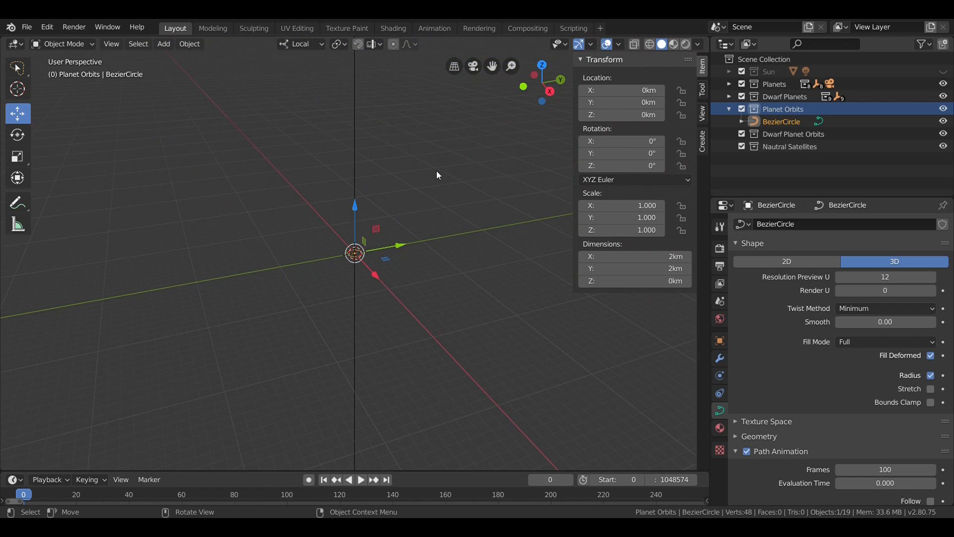
{"action": "left_click", "coordinate": [770, 122]}
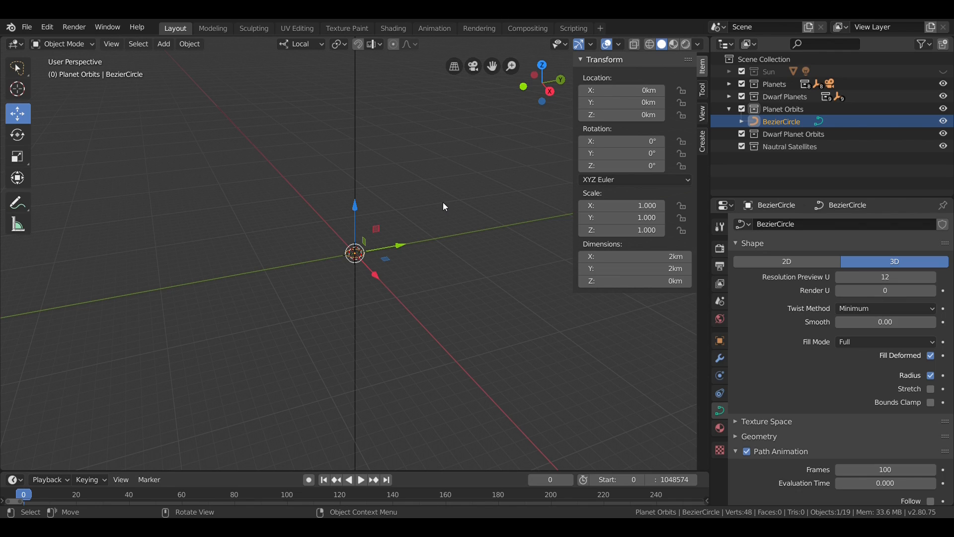
{"action": "key", "text": "shift+d"}
{"action": "key", "text": "Escape"}
{"action": "key", "text": "shift+d"}
{"action": "key", "text": "Escape"}
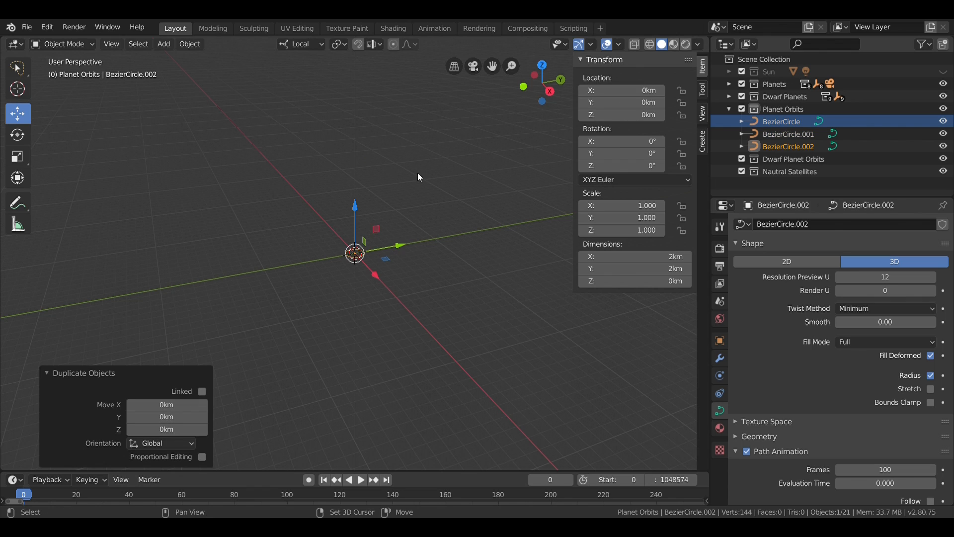
{"action": "key", "text": "shift+d"}
{"action": "key", "text": "Escape"}
{"action": "key", "text": "shift+d"}
{"action": "key", "text": "Escape"}
{"action": "key", "text": "shift+d"}
{"action": "key", "text": "Escape"}
{"action": "key", "text": "shift+d"}
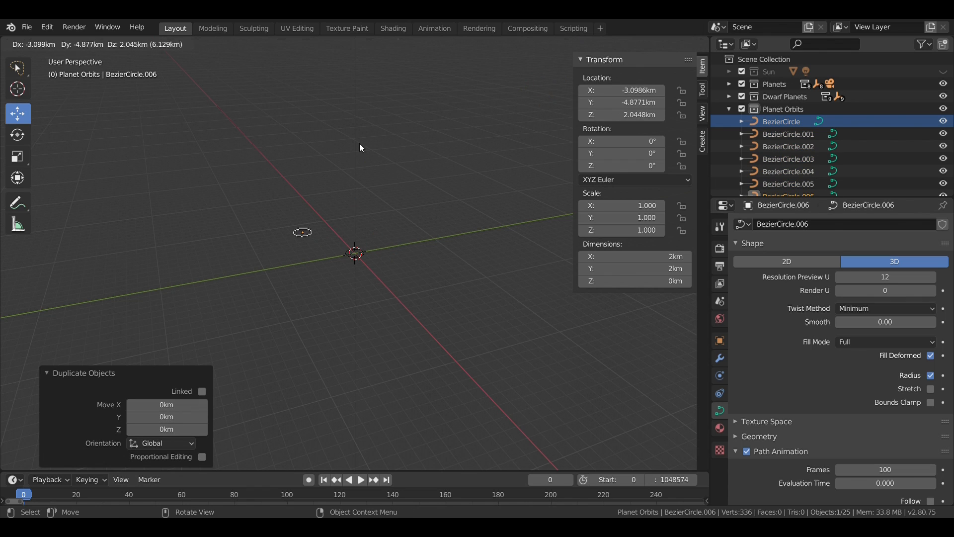
{"action": "key", "text": "Escape"}
{"action": "key", "text": "shift+d"}
{"action": "key", "text": "Escape"}
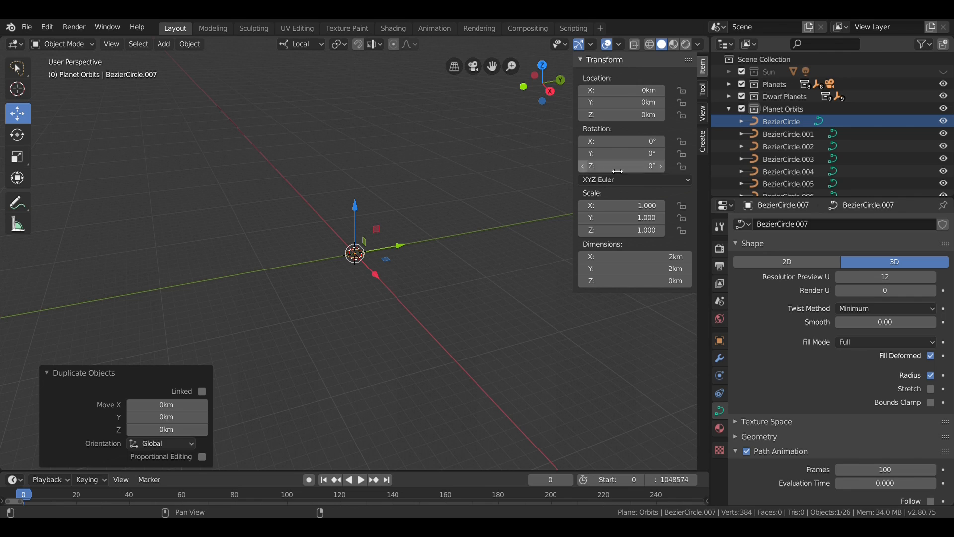
- Select all eight circles in the Planet Orbits collection and duplicate them in place
{"action": "scroll", "coordinate": [729, 161], "scroll_direction": "down", "scroll_amount": 4}
{"action": "scroll", "coordinate": [727, 156], "scroll_direction": "up", "scroll_amount": 2}
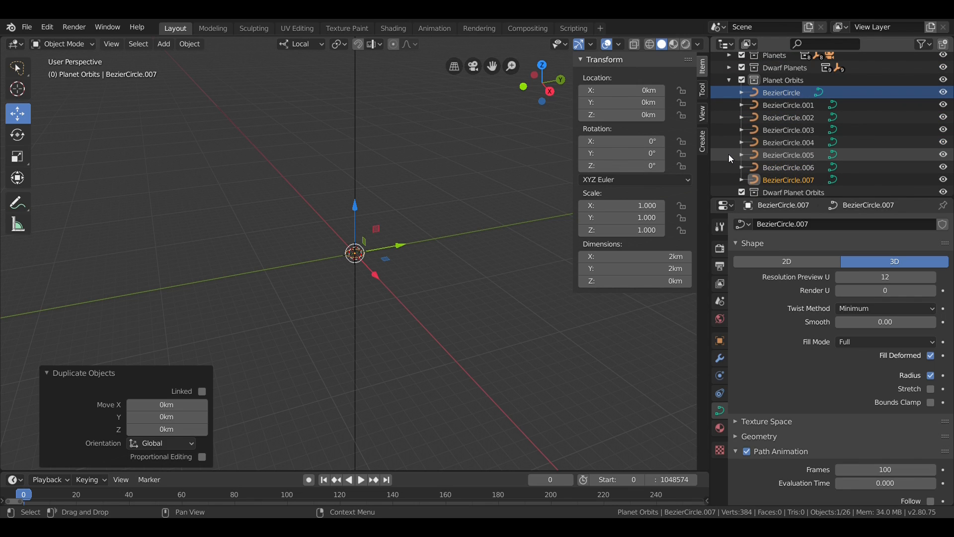
{"action": "left_click", "coordinate": [758, 93]}
{"action": "left_click", "coordinate": [760, 106], "text": "shift"}
{"action": "left_click", "coordinate": [761, 118], "text": "shift"}
{"action": "left_click", "coordinate": [764, 131], "text": "shift"}
{"action": "left_click", "coordinate": [765, 141], "text": "shift"}
{"action": "left_click", "coordinate": [765, 155], "text": "shift"}
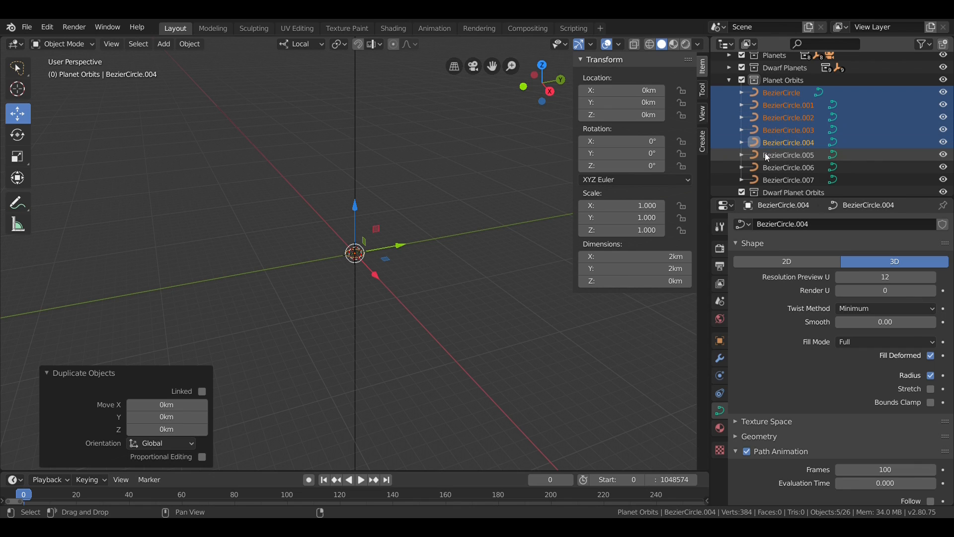
{"action": "left_click", "coordinate": [767, 167], "text": "shift"}
{"action": "left_click", "coordinate": [768, 178], "text": "shift"}
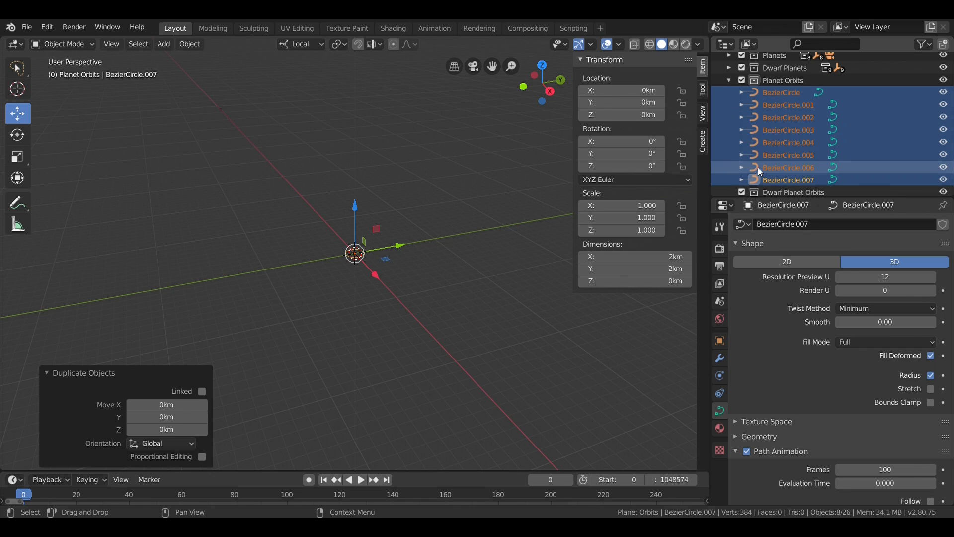
{"action": "key", "text": "shift+d"}
{"action": "key", "text": "Escape"}
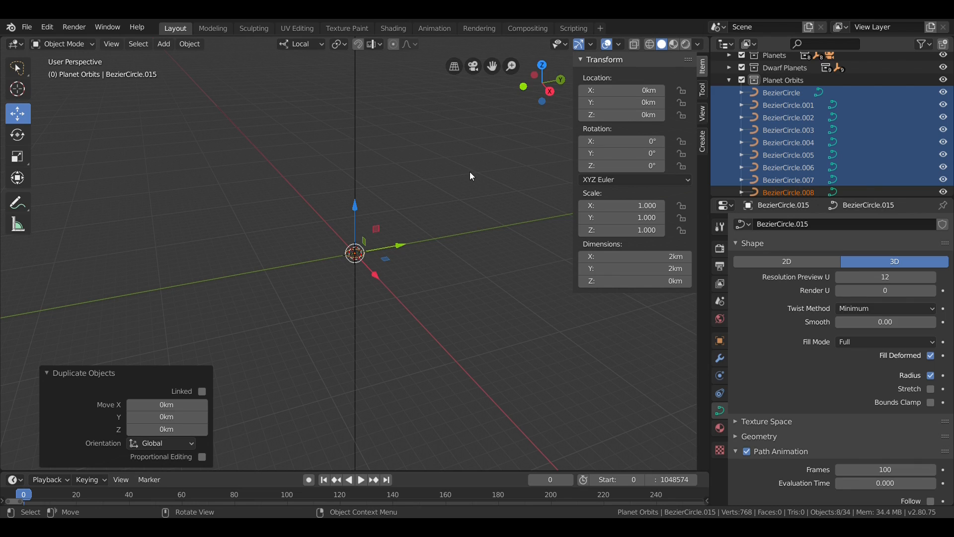
- Move the duplicated circles to the Dwarf Planet Orbits collection and expand that collection
{"action": "key", "text": "m"}
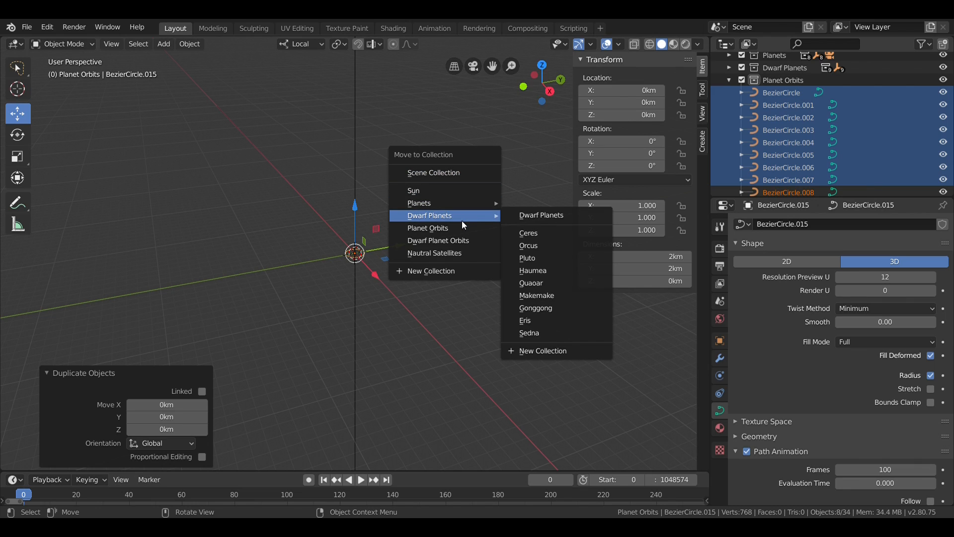
{"action": "left_click", "coordinate": [454, 241]}
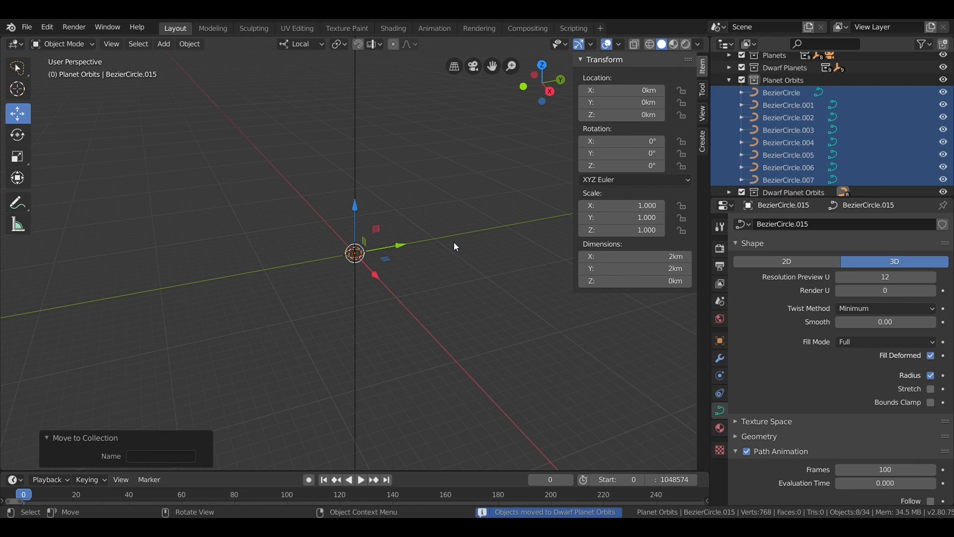
{"action": "scroll", "coordinate": [765, 135], "scroll_direction": "down", "scroll_amount": 2}
{"action": "left_click", "coordinate": [723, 171]}
{"action": "scroll", "coordinate": [744, 139], "scroll_direction": "down", "scroll_amount": 4}
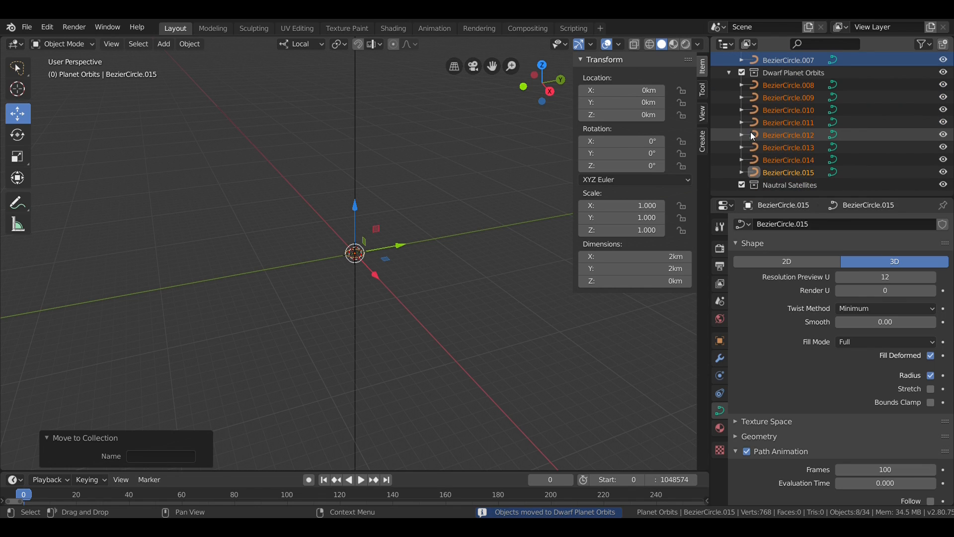
- Duplicate BezierCircle.015 once in place to add a ninth circle to Dwarf Planet Orbits
{"action": "left_click", "coordinate": [775, 172]}
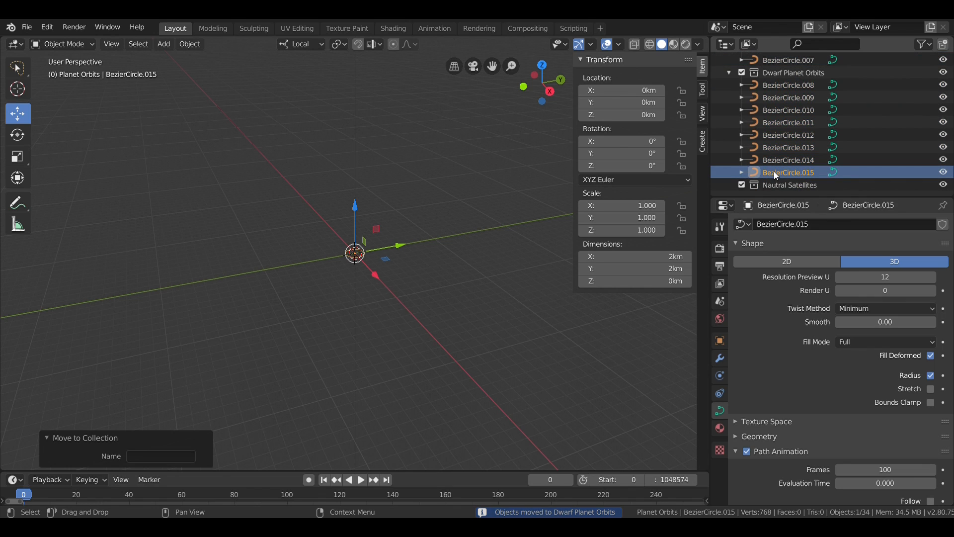
{"action": "key", "text": "shift+d"}
{"action": "key", "text": "Escape"}
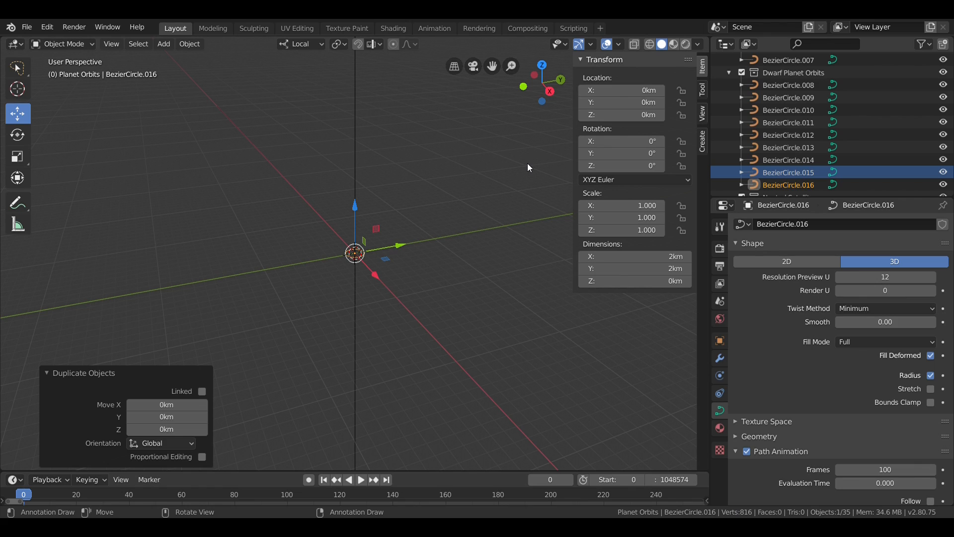
- Rename the first Planet Orbits circle object Mercury_O and its curve data Mercury
{"action": "scroll", "coordinate": [772, 136], "scroll_direction": "up", "scroll_amount": 6}
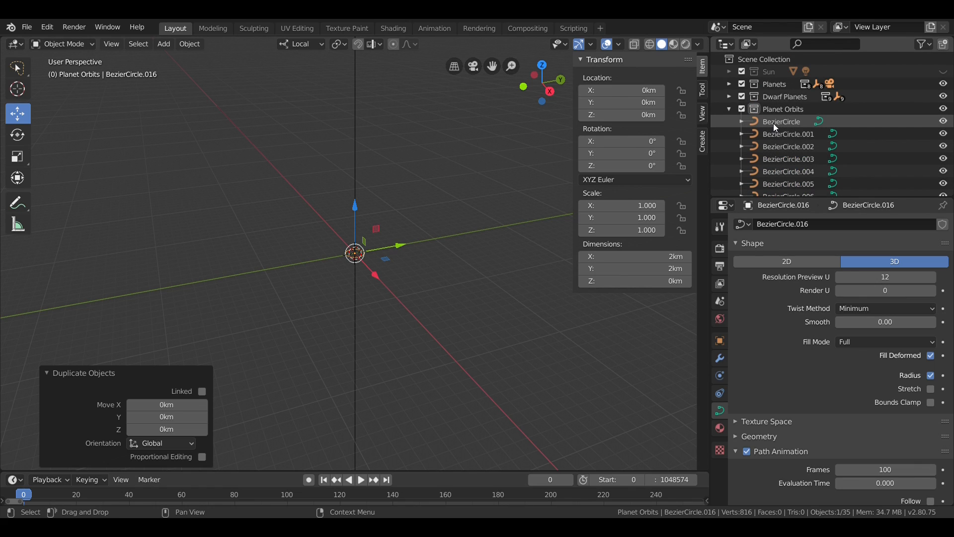
{"action": "double_click", "coordinate": [774, 123]}
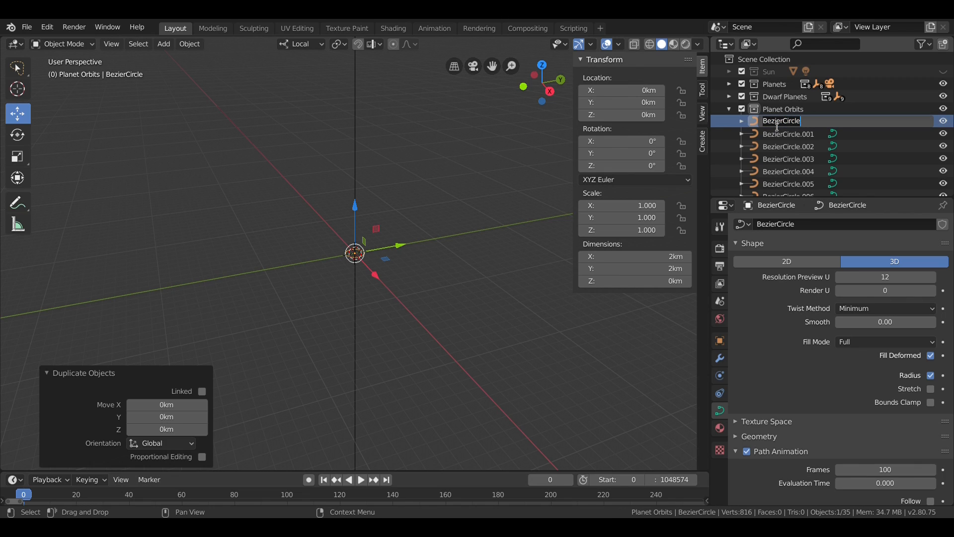
{"action": "type", "text": "Mercury_O"}
{"action": "key", "text": "Return"}
{"action": "scroll", "coordinate": [774, 124], "scroll_direction": "down", "scroll_amount": 5}
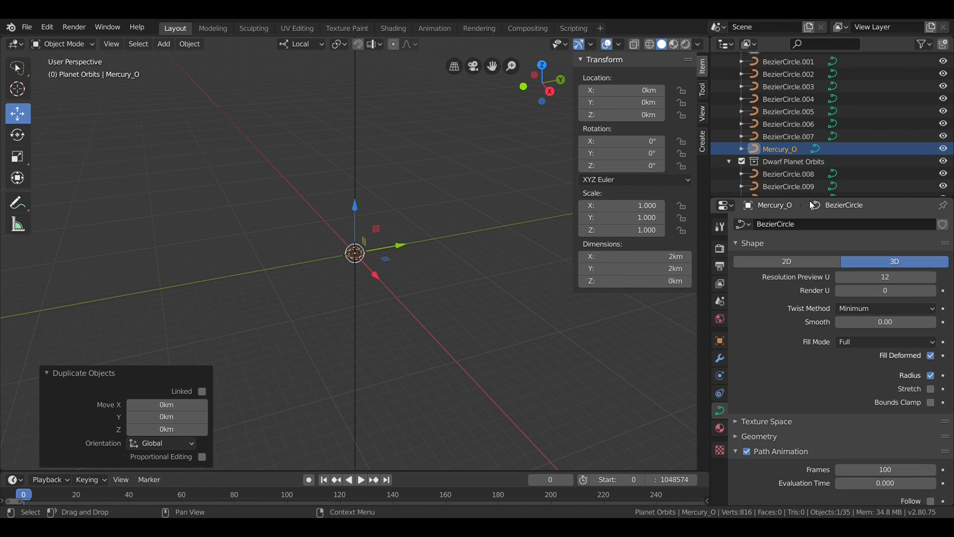
{"action": "left_click", "coordinate": [812, 224]}
{"action": "type", "text": "Mercury"}
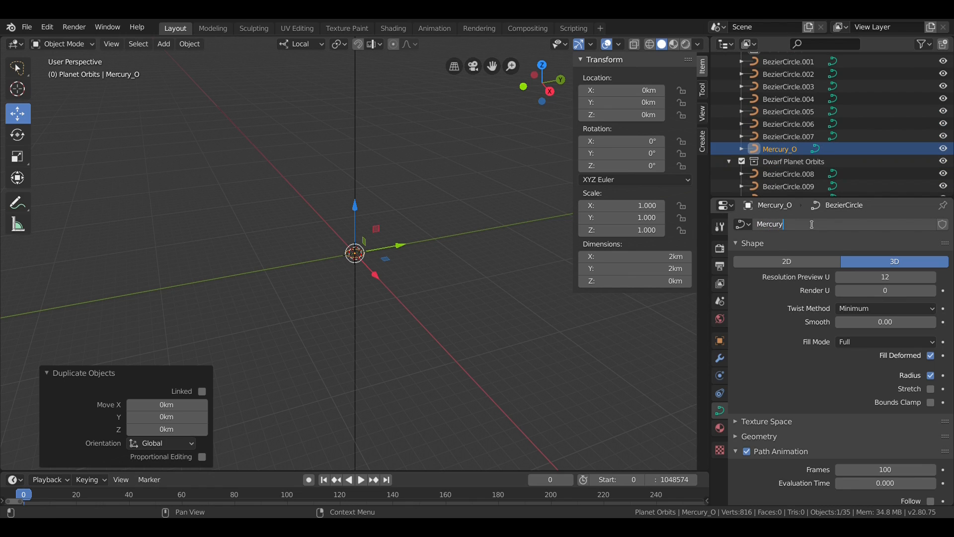
{"action": "key", "text": "Return"}
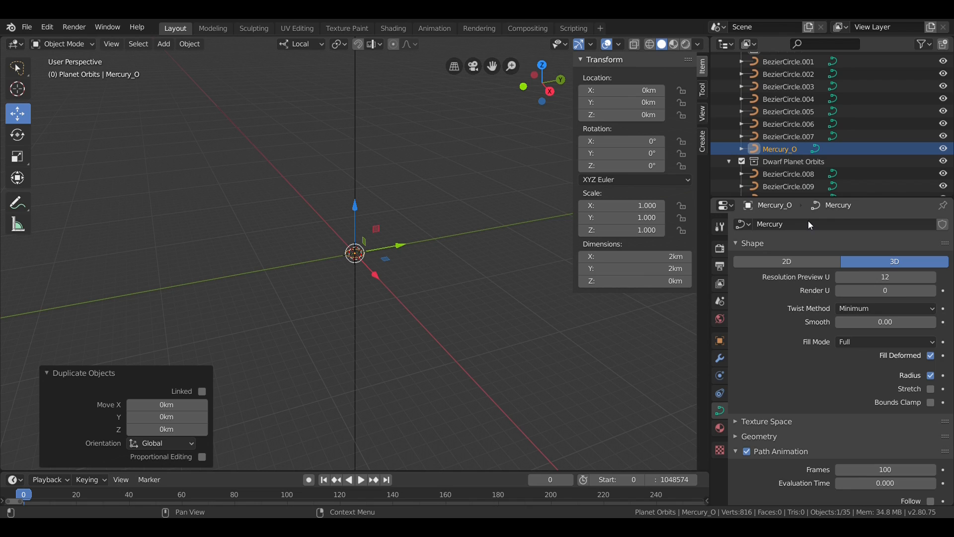
{"action": "left_click", "coordinate": [749, 222]}
{"action": "key", "text": "Escape"}
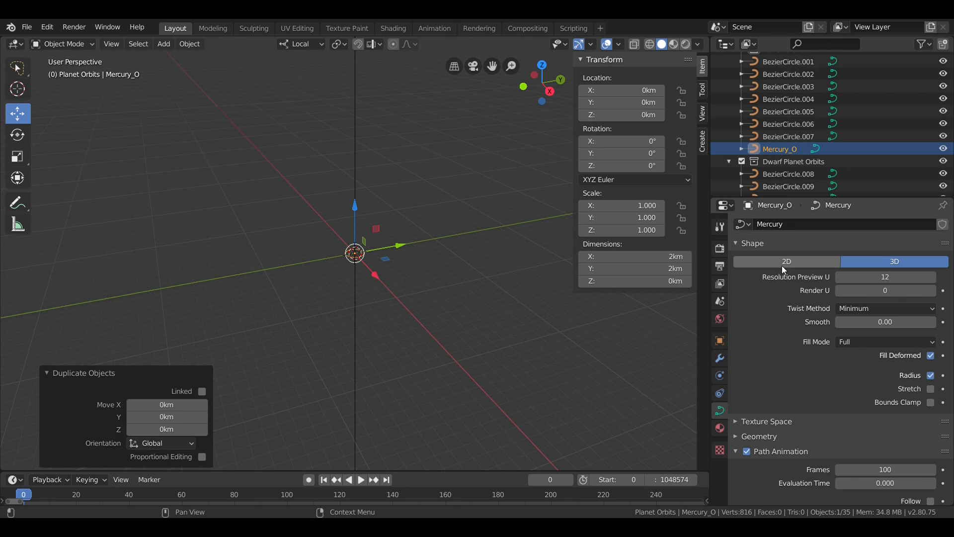
{"action": "scroll", "coordinate": [784, 276], "scroll_direction": "down", "scroll_amount": 5}
{"action": "scroll", "coordinate": [786, 285], "scroll_direction": "up", "scroll_amount": 5}
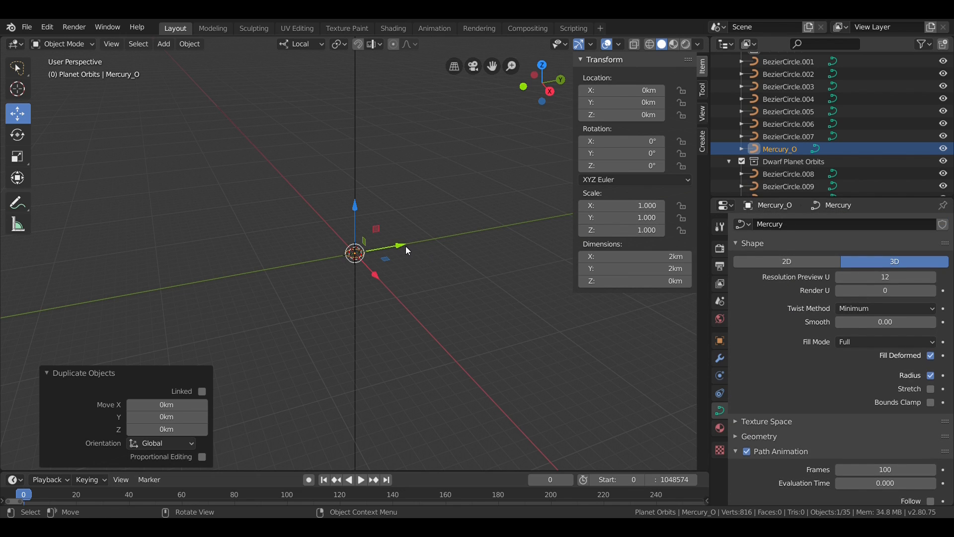
{"action": "scroll", "coordinate": [405, 246], "scroll_direction": "up", "scroll_amount": 6}
{"action": "left_click", "coordinate": [745, 225]}
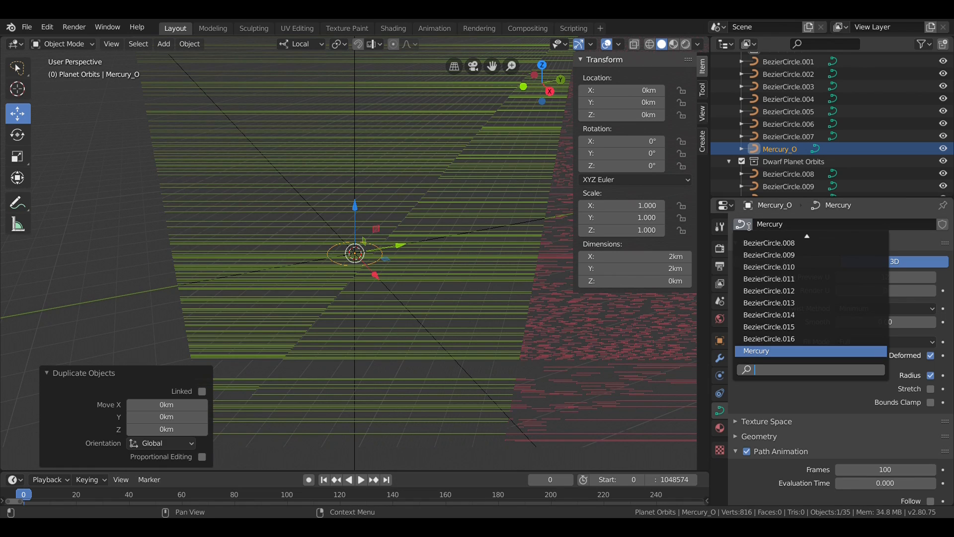
{"action": "left_click", "coordinate": [745, 224]}
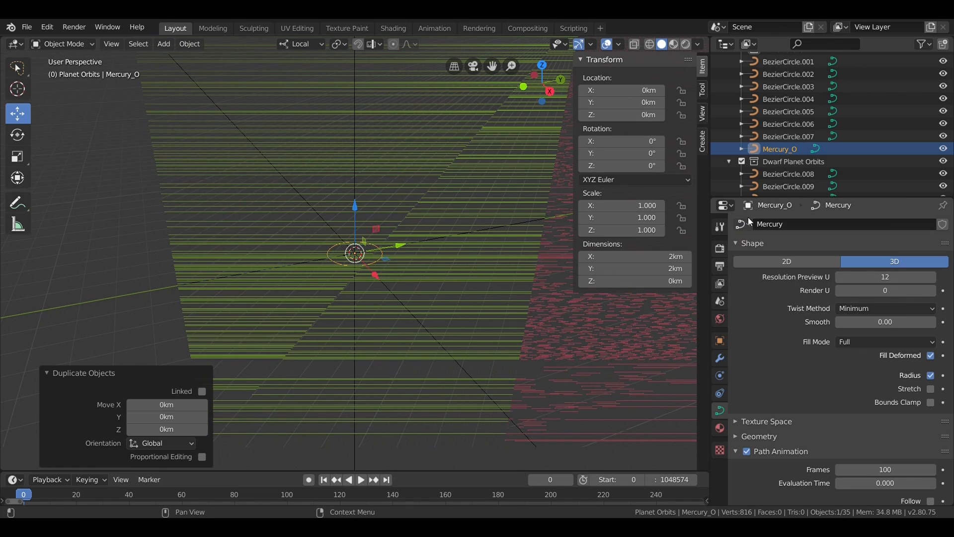
- Rename the objects BezierCircle.001 as Venus_O and BezierCircle.002 as Earth_O in the Planet Orbits collection
{"action": "scroll", "coordinate": [791, 147], "scroll_direction": "up", "scroll_amount": 3}
{"action": "left_click", "coordinate": [792, 134]}
{"action": "double_click", "coordinate": [791, 124]}
{"action": "type", "text": "Venus_O"}
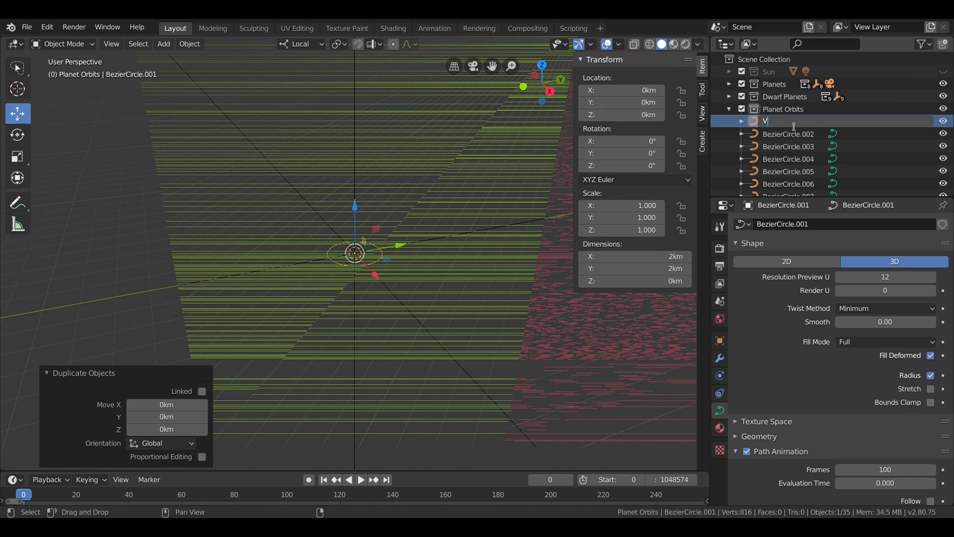
{"action": "key", "text": "Return"}
{"action": "double_click", "coordinate": [792, 123]}
{"action": "type", "text": "Earth_O"}
{"action": "key", "text": "Return"}
- Rename the curve data of Venus_O as Venus and the curve data of Earth_O as Earth
{"action": "scroll", "coordinate": [790, 144], "scroll_direction": "down", "scroll_amount": 2}
{"action": "left_click", "coordinate": [780, 169]}
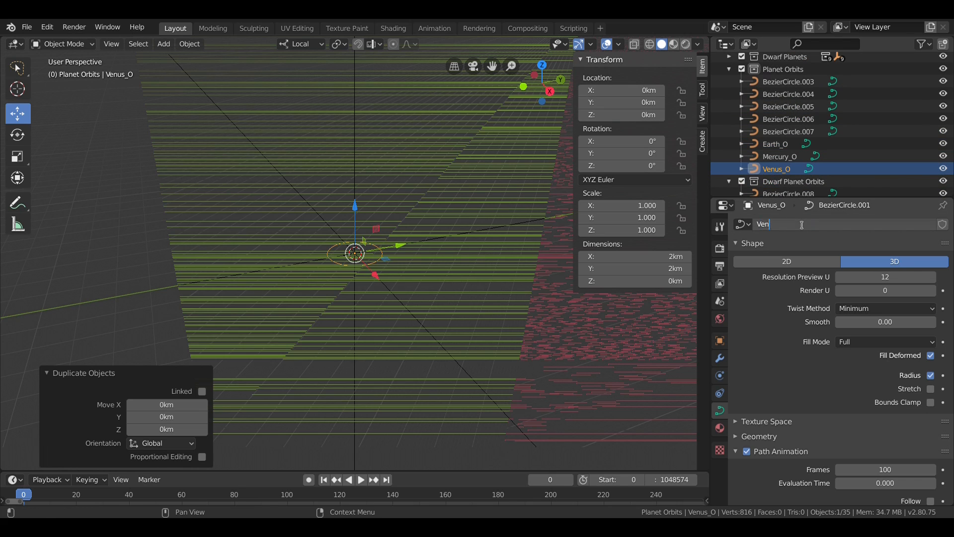
{"action": "left_click", "coordinate": [779, 144]}
{"action": "double_click", "coordinate": [801, 224]}
{"action": "type", "text": "Earth"}
{"action": "key", "text": "Return"}
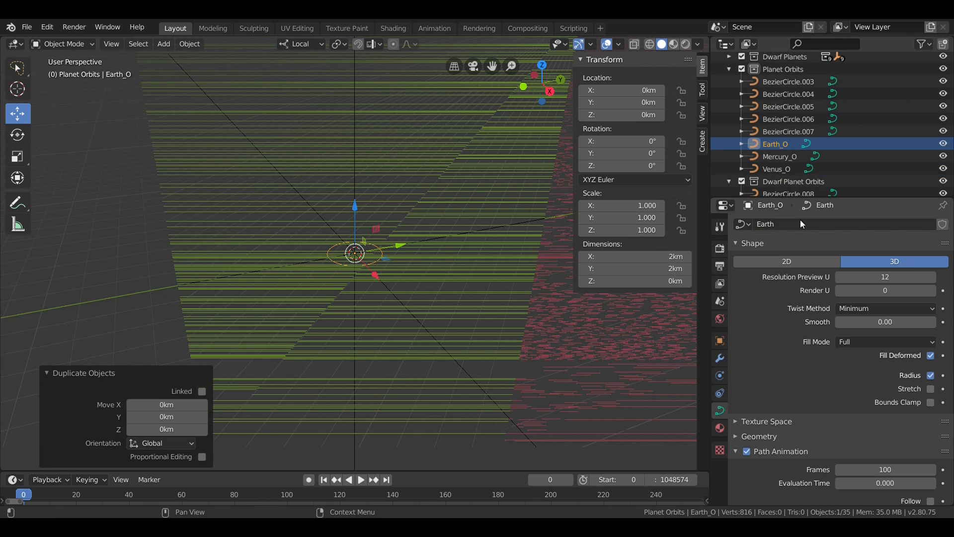
- Rename the object BezierCircle.003 in the Planet Orbits collection as Mars_O
{"action": "double_click", "coordinate": [779, 82]}
{"action": "type", "text": "Mars_O"}
{"action": "key", "text": "Return"}
- Rename the curve data of BezierCircle.004 as Jupiter and the object itself as Jupiter_O
{"action": "left_click", "coordinate": [785, 82]}
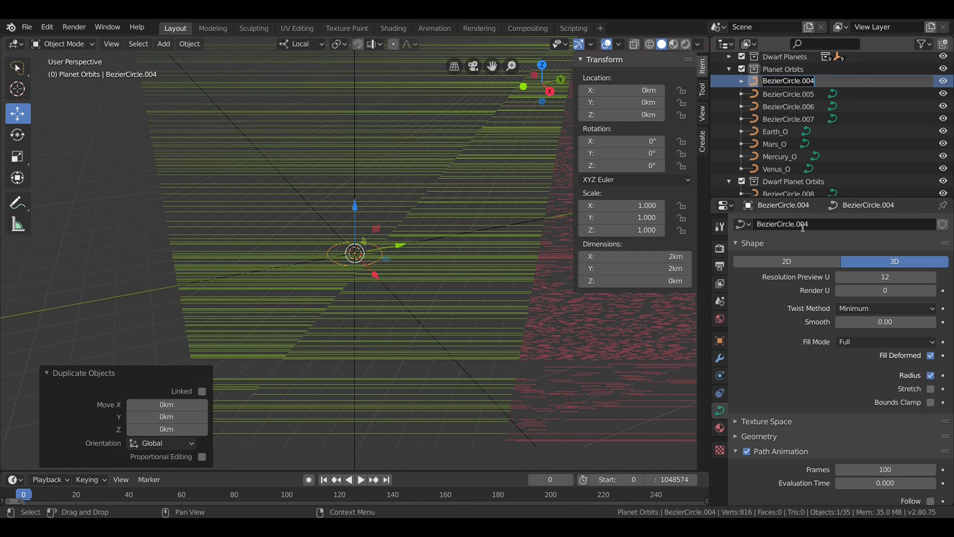
{"action": "double_click", "coordinate": [770, 225]}
{"action": "type", "text": "Juptier"}
{"action": "key", "text": "Return"}
{"action": "double_click", "coordinate": [770, 224]}
{"action": "type", "text": "Jupiter"}
{"action": "key", "text": "Return"}
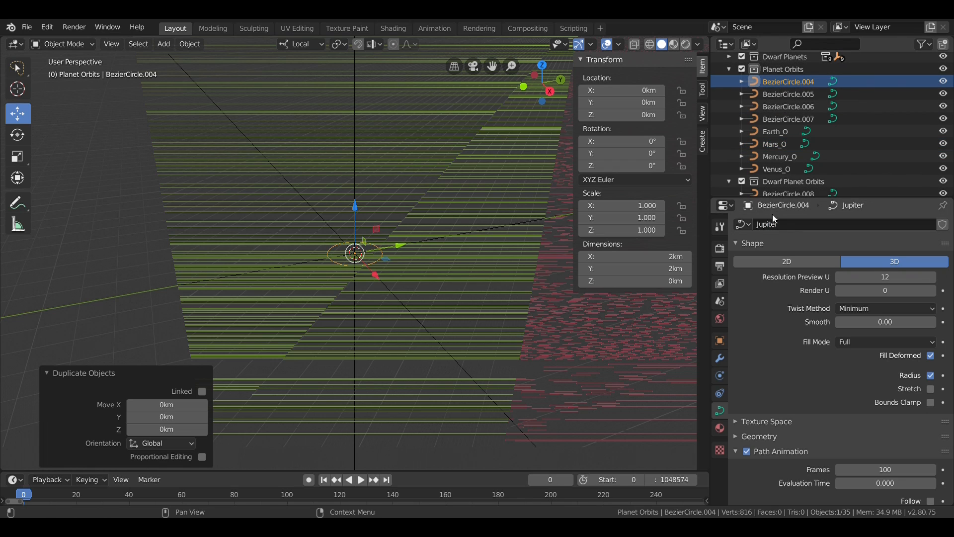
{"action": "double_click", "coordinate": [779, 82]}
{"action": "type", "text": "Jupiter_O"}
{"action": "key", "text": "Return"}
- Rename the curve data of BezierCircle.005 as Saturn and the object itself as Saturn_O
{"action": "left_click", "coordinate": [751, 81]}
{"action": "double_click", "coordinate": [797, 224]}
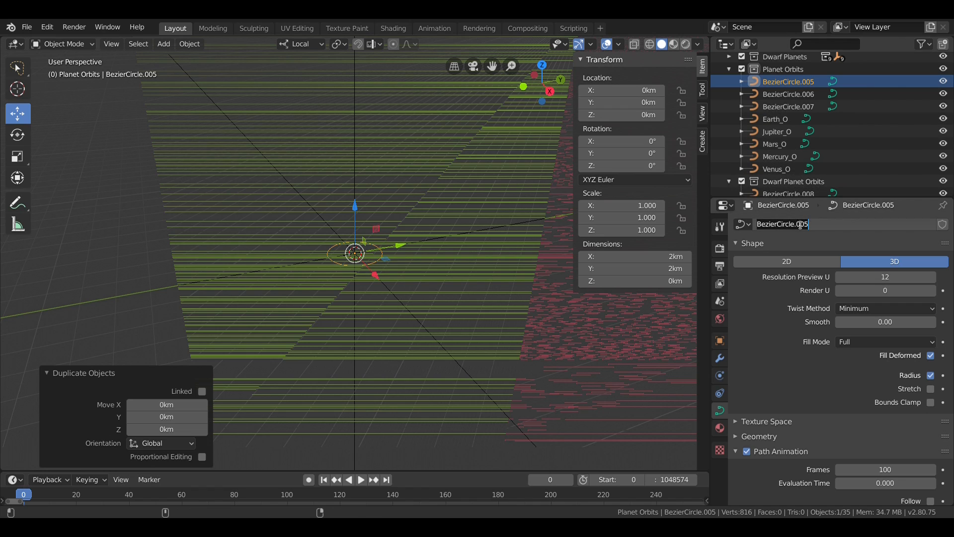
{"action": "type", "text": "Saturn"}
{"action": "key", "text": "Return"}
{"action": "double_click", "coordinate": [782, 81]}
{"action": "type", "text": "Saturn_O"}
{"action": "key", "text": "Return"}
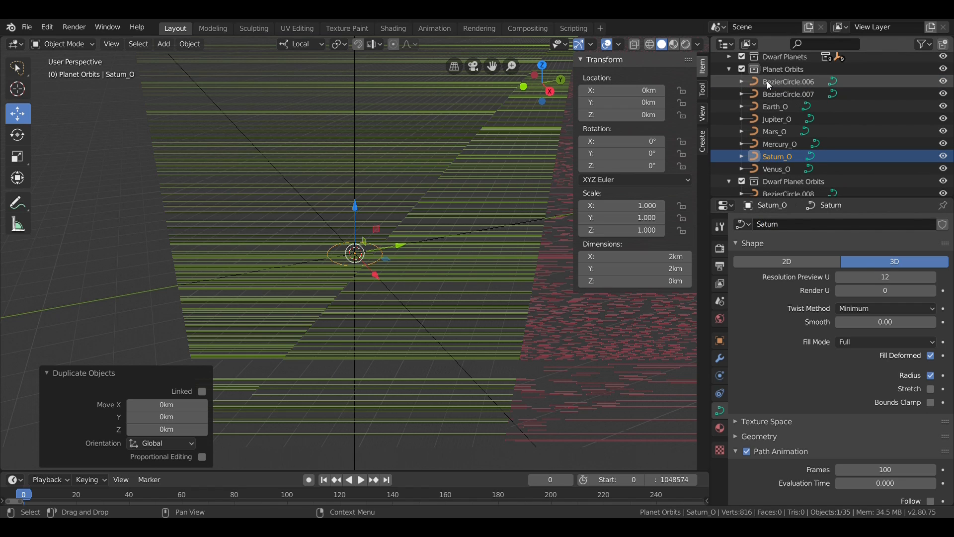
- Rename the object BezierCircle.006 as Uranus_O and its curve data as Uranus
{"action": "double_click", "coordinate": [767, 80]}
{"action": "type", "text": "Uranus_O"}
{"action": "key", "text": "Return"}
{"action": "double_click", "coordinate": [775, 224]}
{"action": "type", "text": "Uranus"}
{"action": "key", "text": "Return"}
- Rename the object BezierCircle.007 as Neptune_O and its curve data as Neptune
{"action": "double_click", "coordinate": [772, 81]}
{"action": "type", "text": "N"}
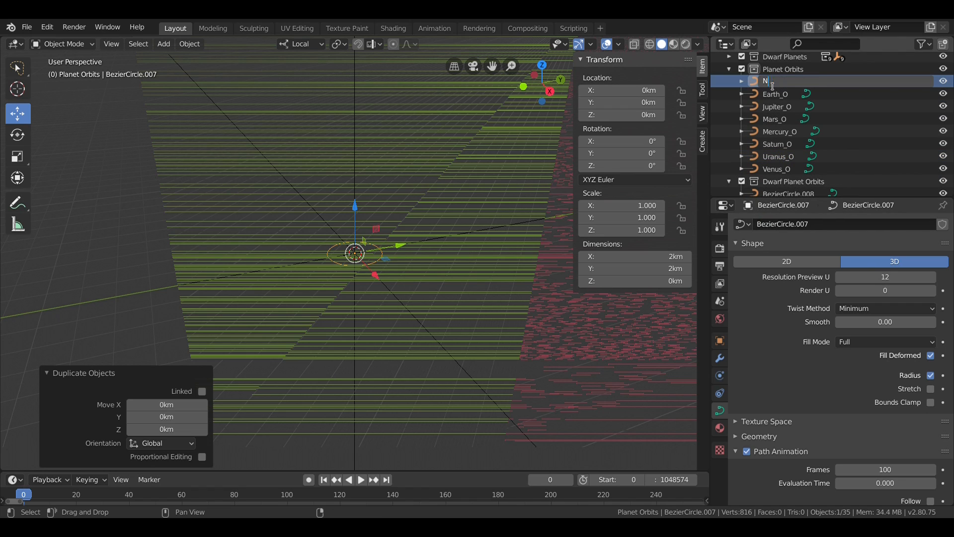
{"action": "type", "text": "eptune_O"}
{"action": "key", "text": "Return"}
{"action": "double_click", "coordinate": [786, 222]}
{"action": "type", "text": "Neptune"}
{"action": "key", "text": "Return"}
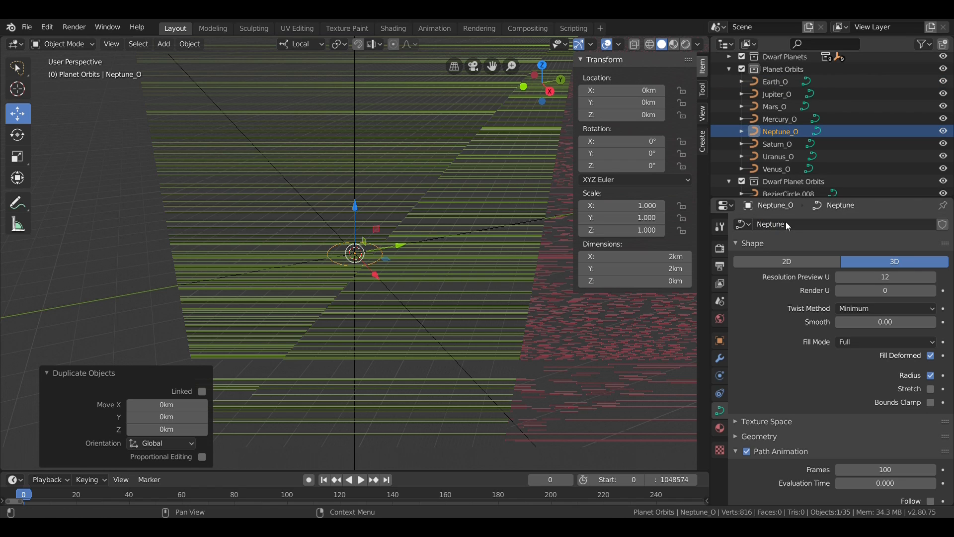
- Rename the first circle in the Dwarf Planet Orbits collection, BezierCircle.008, as Ceres_O and its curve data as Ceres
{"action": "scroll", "coordinate": [775, 149], "scroll_direction": "down", "scroll_amount": 3}
{"action": "double_click", "coordinate": [776, 154]}
{"action": "type", "text": "Ceres_O"}
{"action": "key", "text": "Return"}
{"action": "double_click", "coordinate": [816, 225]}
{"action": "type", "text": "Ceres"}
{"action": "key", "text": "Return"}
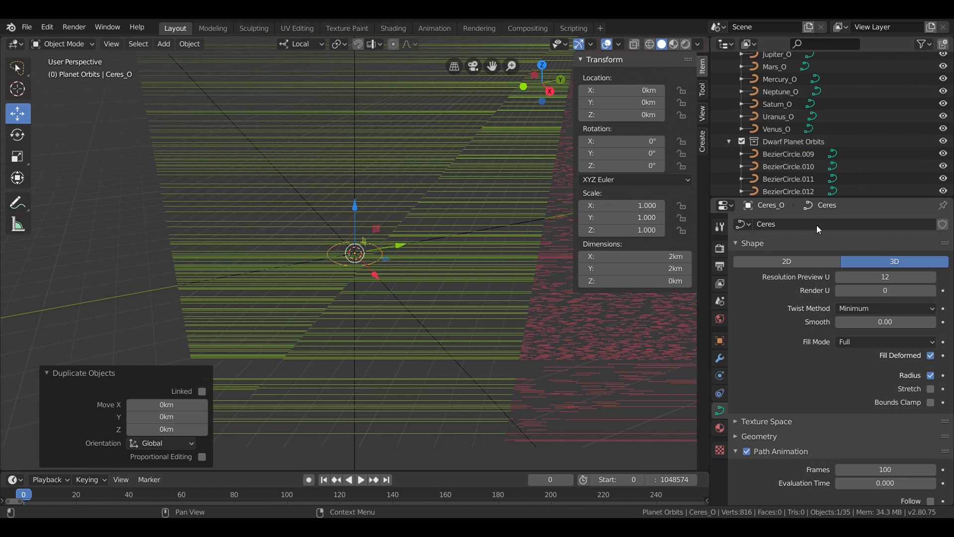
- Rename the object BezierCircle.009 in Dwarf Planet Orbits as Orcus_O and its curve data as Orcus
{"action": "double_click", "coordinate": [788, 154]}
{"action": "type", "text": "P"}
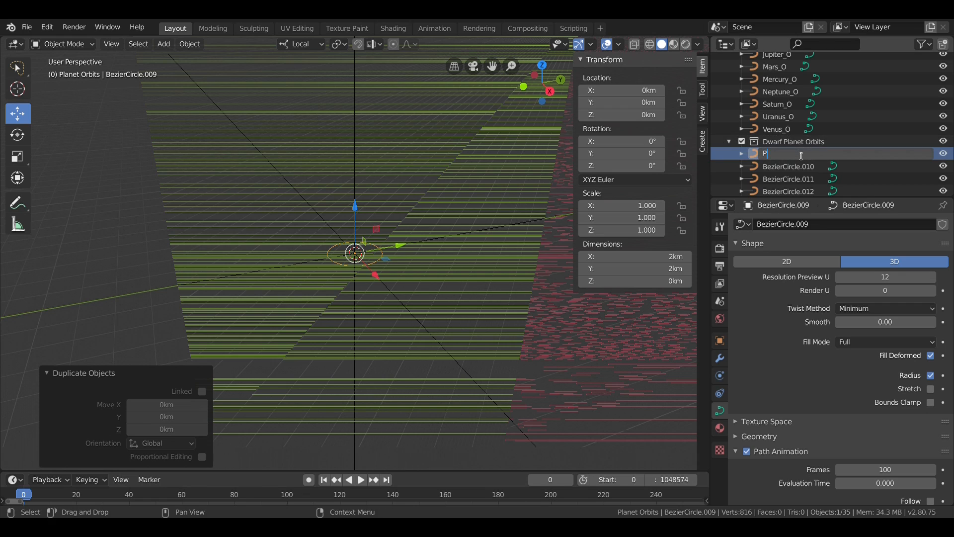
{"action": "key", "text": "BackSpace"}
{"action": "type", "text": "Orcus_O"}
{"action": "key", "text": "Return"}
{"action": "double_click", "coordinate": [817, 224]}
{"action": "type", "text": "Orcus"}
{"action": "key", "text": "Return"}
- Rename the object BezierCircle.010 in Dwarf Planet Orbits as Pluto_O and its curve data as Pluto
{"action": "double_click", "coordinate": [797, 154]}
{"action": "type", "text": "Pluto_O"}
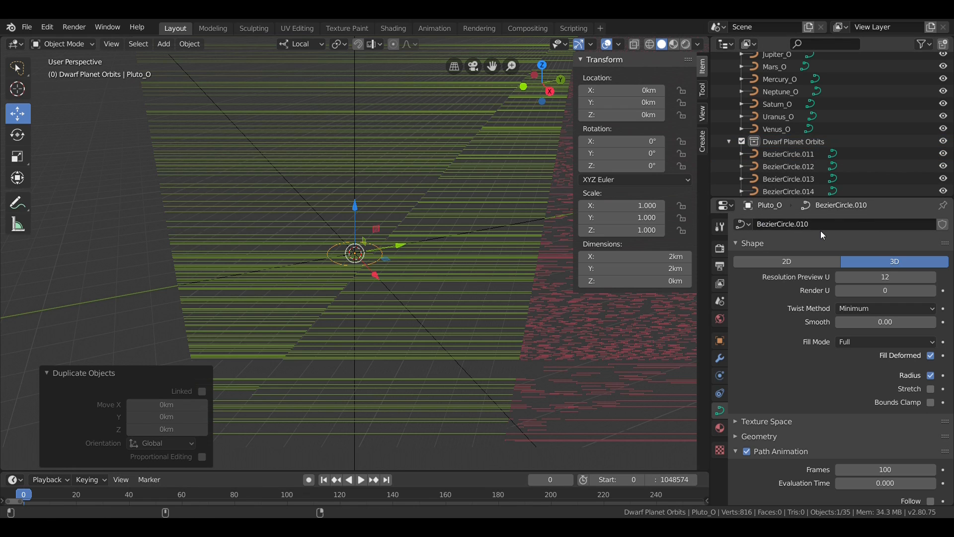
{"action": "double_click", "coordinate": [821, 224]}
{"action": "type", "text": "Pluto"}
{"action": "key", "text": "Return"}
- Rename the object BezierCircle.011 in Dwarf Planet Orbits as Haumea_O and its curve data as Haumea
{"action": "double_click", "coordinate": [788, 153]}
{"action": "type", "text": "Haumea_O"}
{"action": "key", "text": "Return"}
{"action": "double_click", "coordinate": [828, 223]}
{"action": "type", "text": "H"}
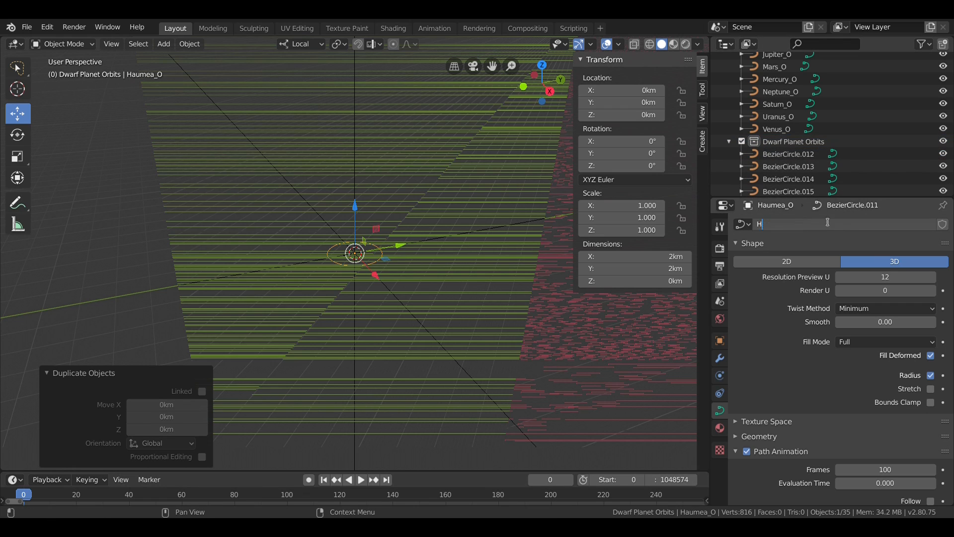
{"action": "type", "text": "aumea"}
{"action": "key", "text": "Return"}
- Rename the object BezierCircle.012 in Dwarf Planet Orbits as Quaoar_O and its curve data as Quaoar
{"action": "double_click", "coordinate": [795, 153]}
{"action": "type", "text": "Quaoar_O"}
{"action": "key", "text": "Return"}
{"action": "double_click", "coordinate": [807, 224]}
{"action": "type", "text": "Quaoar"}
{"action": "key", "text": "Return"}
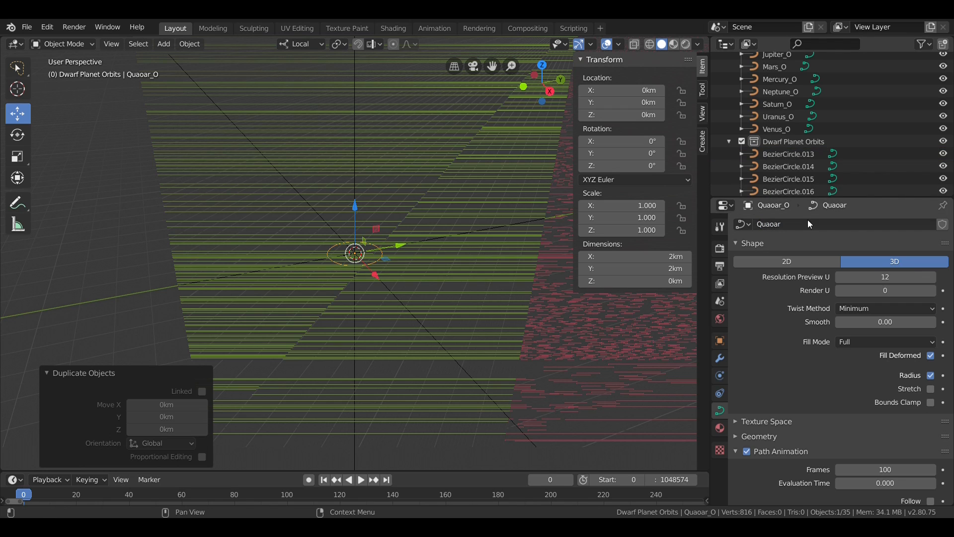
- Rename the object BezierCircle.013 in the Dwarf Planet Orbits collection as Makemake_O
{"action": "double_click", "coordinate": [788, 154]}
{"action": "type", "text": "Makemake_O"}
{"action": "key", "text": "Return"}
- Rename the object BezierCircle.014 in Dwarf Planet Orbits as Gonggong_O and its curve data as Gonggong
{"action": "double_click", "coordinate": [776, 154]}
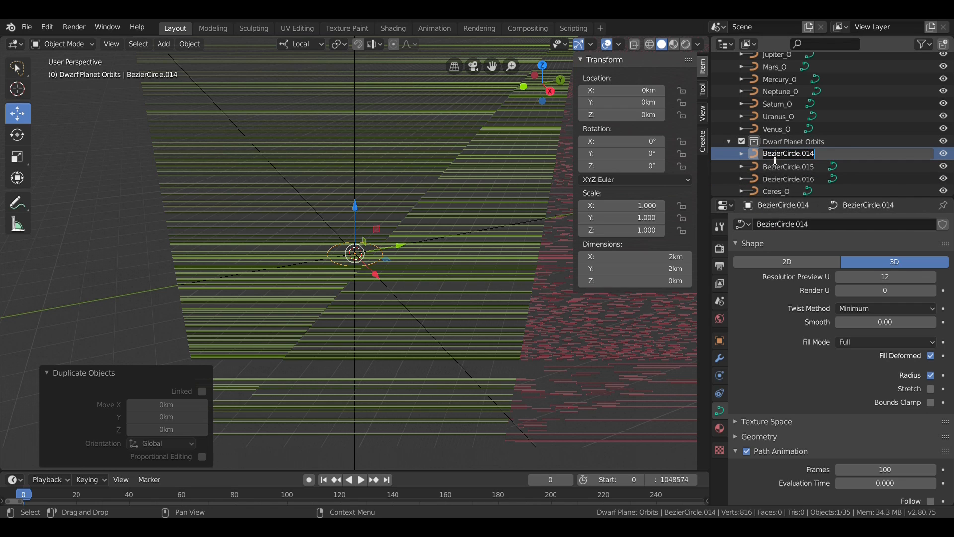
{"action": "type", "text": "Gonggong_O"}
{"action": "key", "text": "Return"}
{"action": "double_click", "coordinate": [796, 223]}
{"action": "type", "text": "Gonggong"}
{"action": "key", "text": "Return"}
- Rename the object BezierCircle.015 in Dwarf Planet Orbits as Eris_O and its curve data as Eris
{"action": "double_click", "coordinate": [788, 154]}
{"action": "type", "text": "Er"}
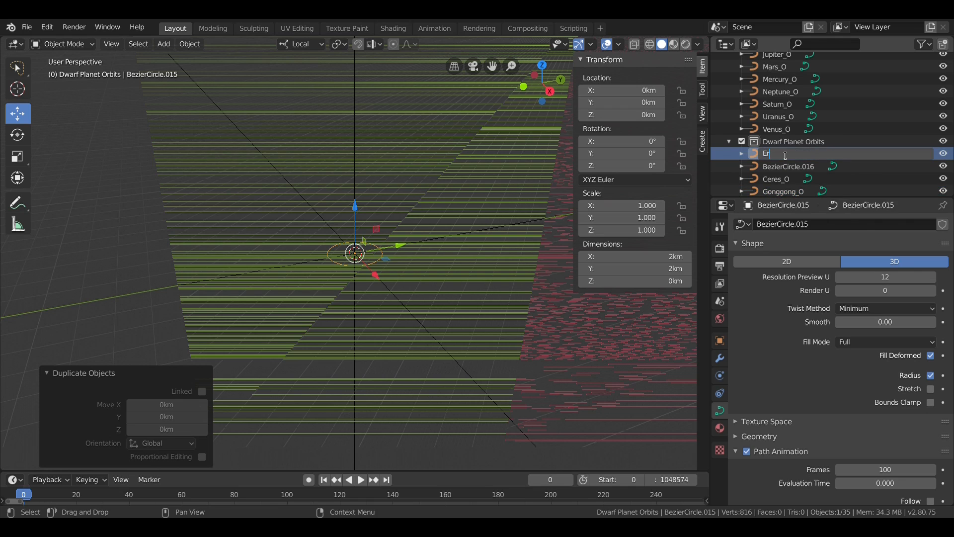
{"action": "type", "text": "is_O"}
{"action": "key", "text": "Return"}
{"action": "double_click", "coordinate": [795, 224]}
{"action": "type", "text": "Eris"}
{"action": "key", "text": "Return"}
- Rename the object BezierCircle.016 in Dwarf Planet Orbits as Sedna_O and its curve data as Sedna
{"action": "double_click", "coordinate": [790, 155]}
{"action": "type", "text": "Sedna_O"}
{"action": "key", "text": "Return"}
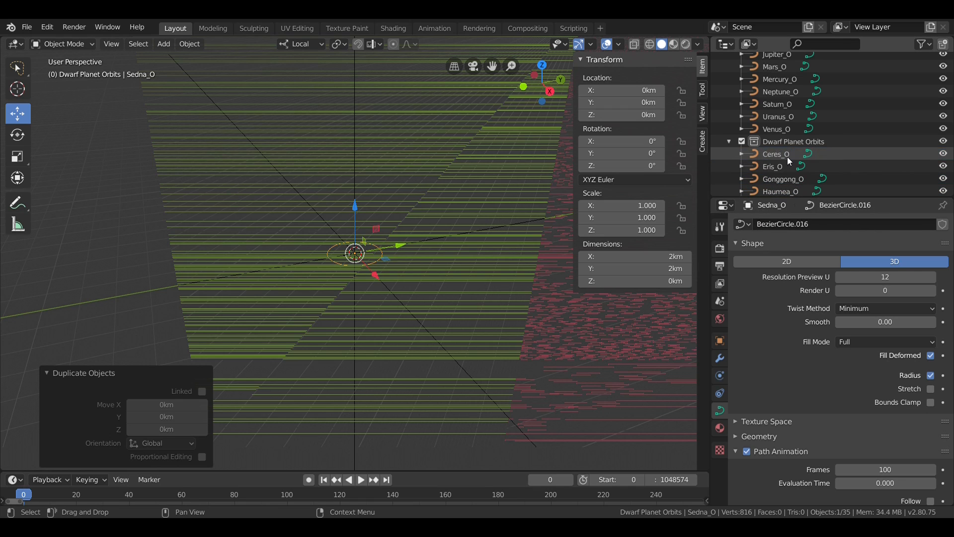
{"action": "double_click", "coordinate": [795, 224]}
{"action": "type", "text": "Sedna"}
{"action": "key", "text": "Return"}
- Select the Mercury_O orbit and set its X scale to 57909050
{"action": "scroll", "coordinate": [815, 128], "scroll_direction": "up", "scroll_amount": 2}
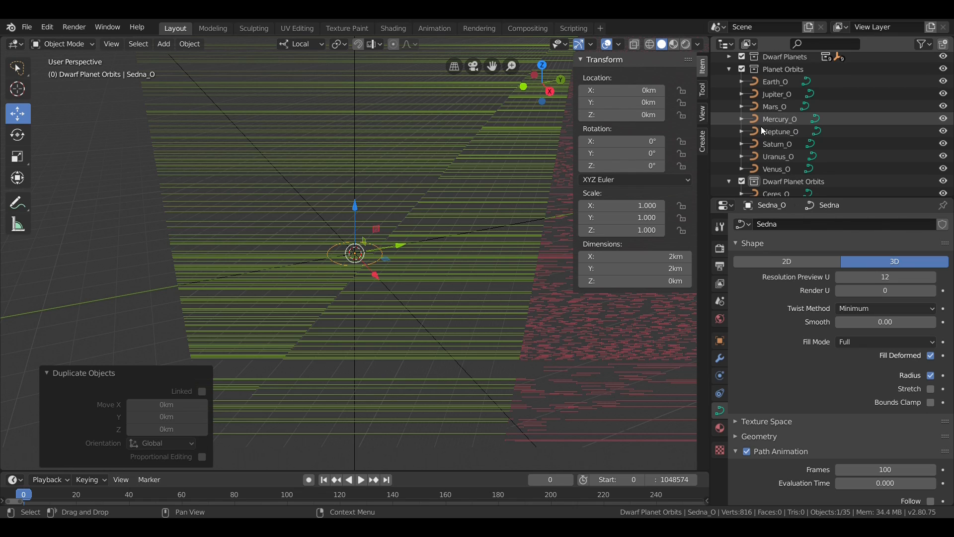
{"action": "left_click", "coordinate": [776, 119]}
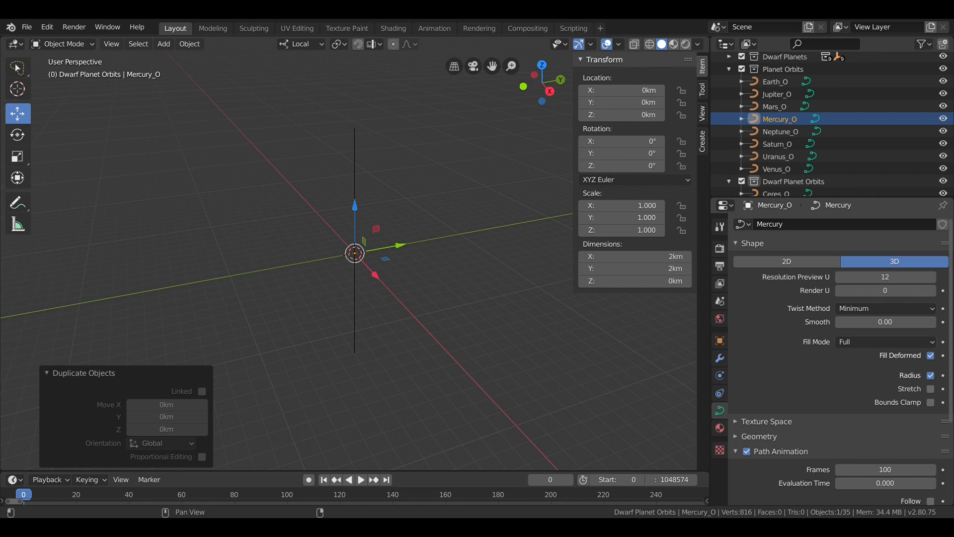
{"action": "scroll", "coordinate": [470, 271], "scroll_direction": "up", "scroll_amount": 15}
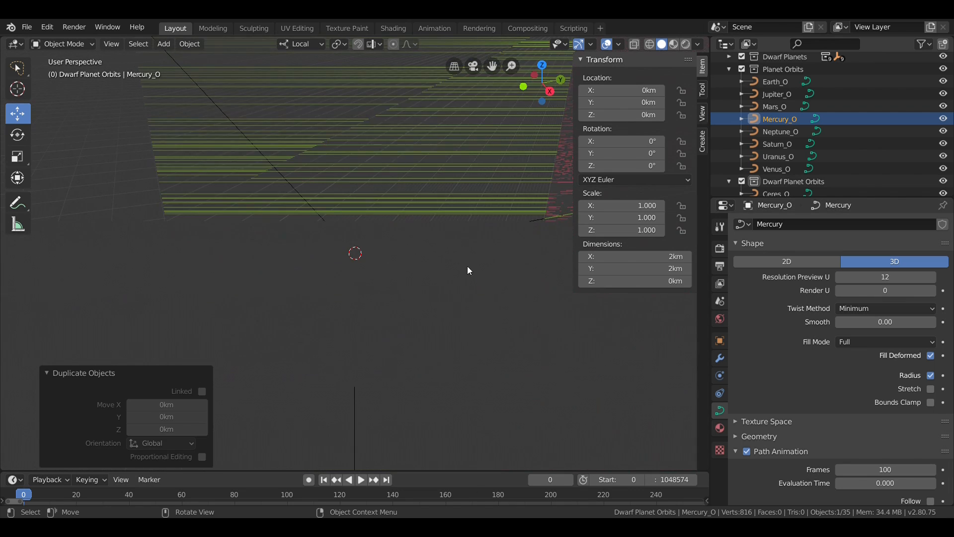
{"action": "scroll", "coordinate": [456, 244], "scroll_direction": "down", "scroll_amount": 10}
{"action": "middle_click_drag", "start_coordinate": [455, 242], "coordinate": [504, 263]}
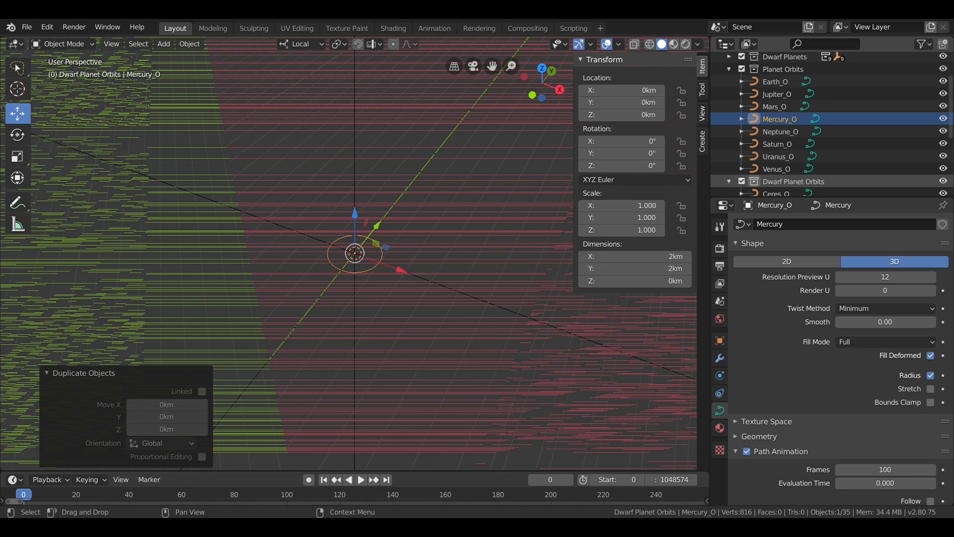
{"action": "left_click", "coordinate": [639, 207]}
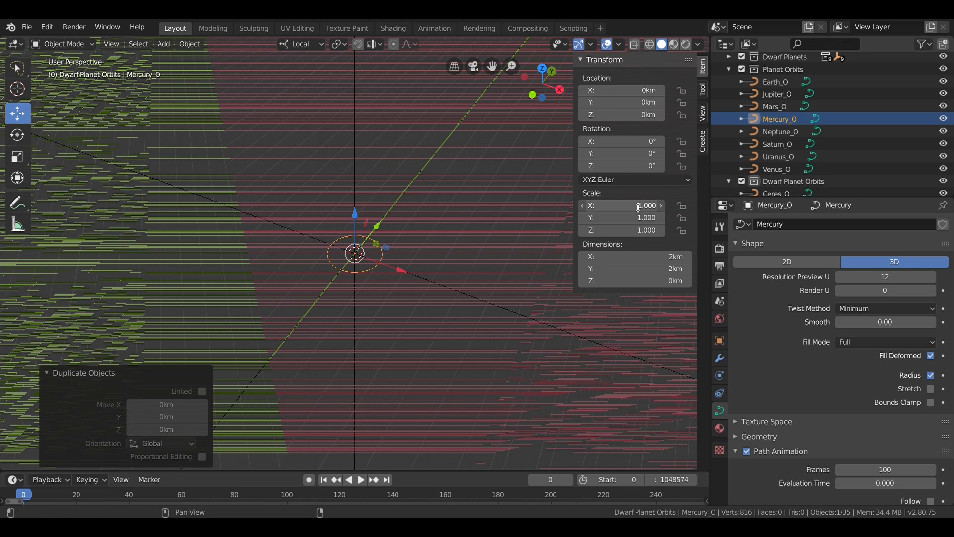
{"action": "type", "text": "57909050"}
{"action": "key", "text": "Tab"}
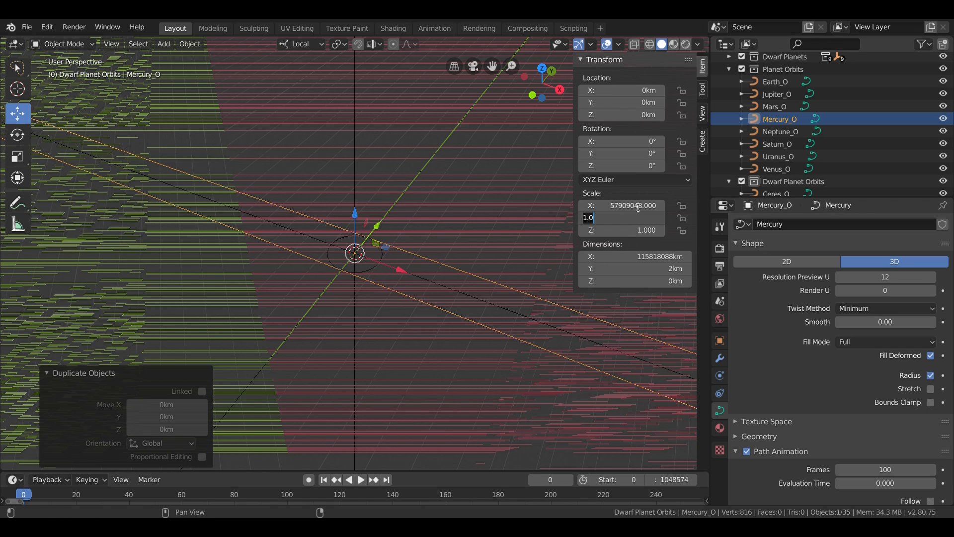
{"action": "key", "text": "Return"}
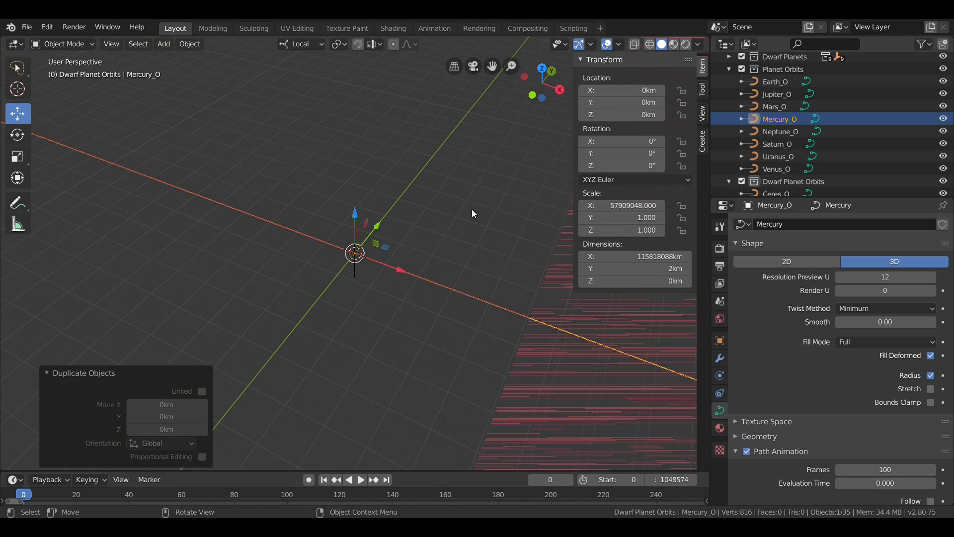
- Set the Y scale of Mercury_O with the expression 57909050*sqrt(1-pow(.20563,2))
{"action": "middle_click_drag", "start_coordinate": [463, 206], "coordinate": [444, 198]}
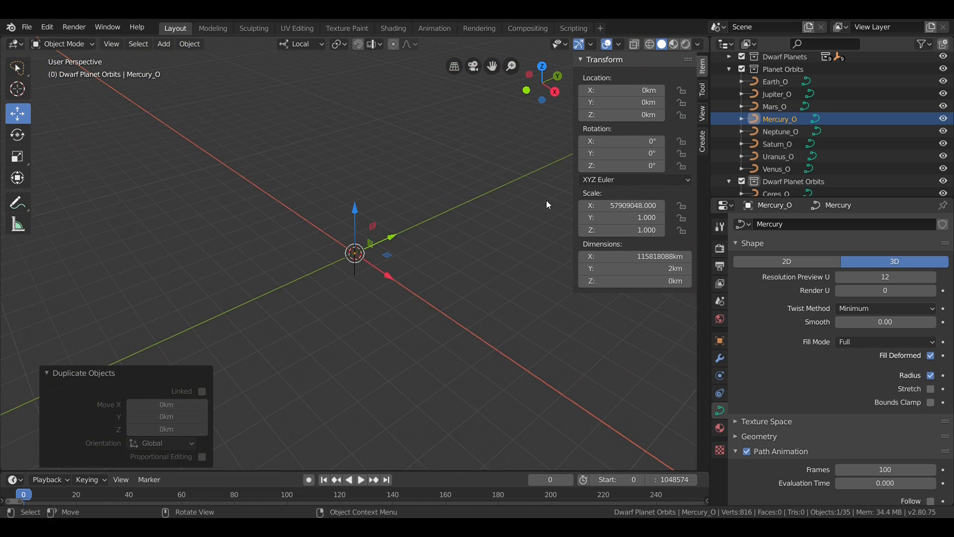
{"action": "left_click", "coordinate": [623, 218]}
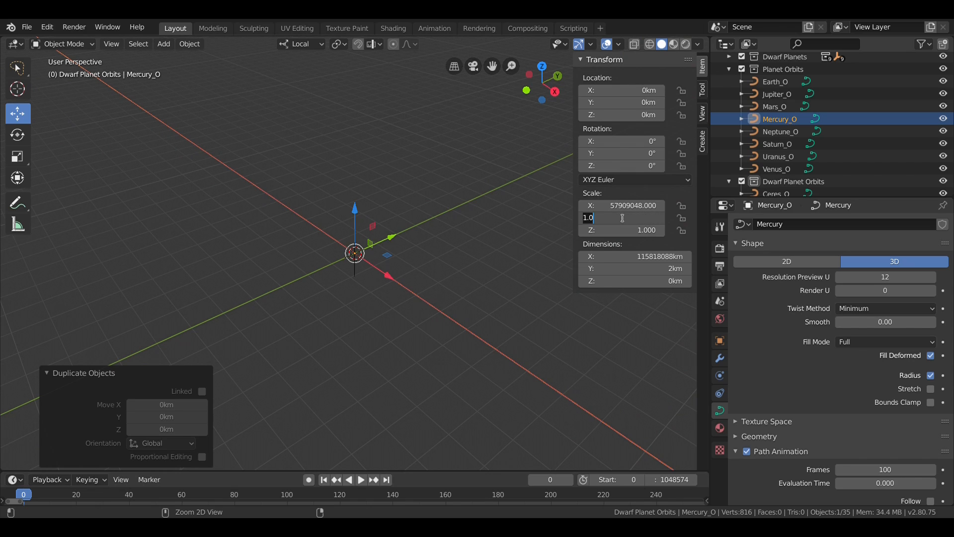
{"action": "type", "text": "57909050"}
{"action": "type", "text": "*sqrt(1-pow(."}
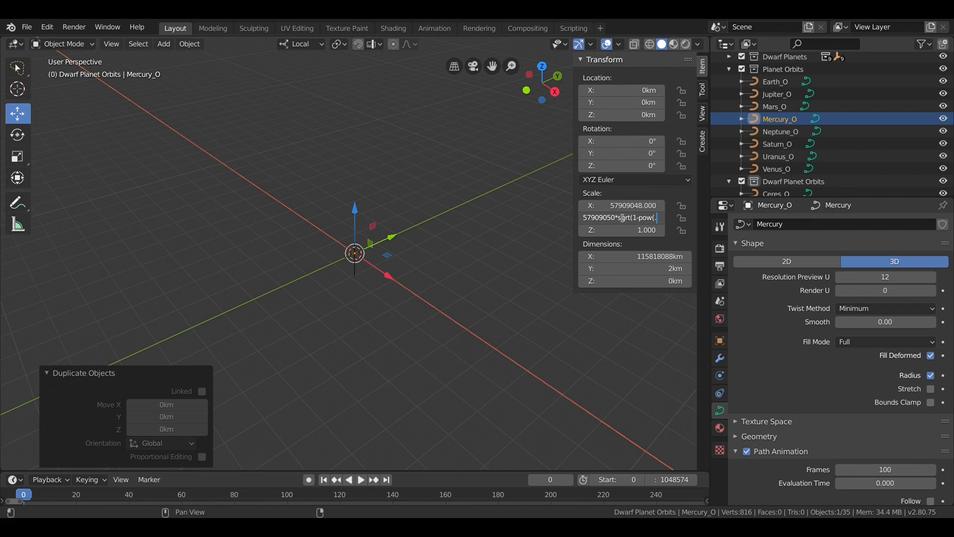
{"action": "type", "text": "20563,2))"}
{"action": "key", "text": "Return"}
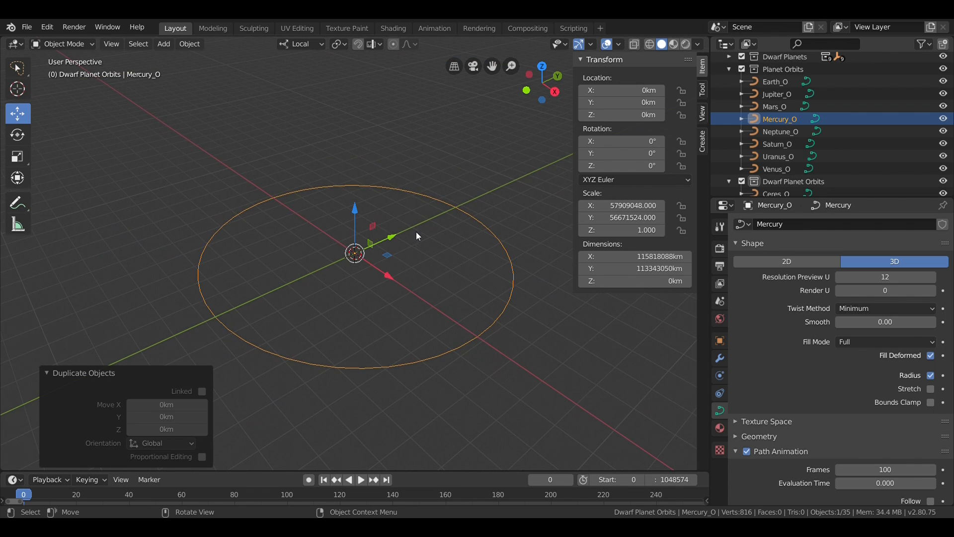
- Offset Mercury_O along X by setting its X location to 57909050*.20563
{"action": "middle_click_drag", "start_coordinate": [416, 236], "coordinate": [467, 216]}
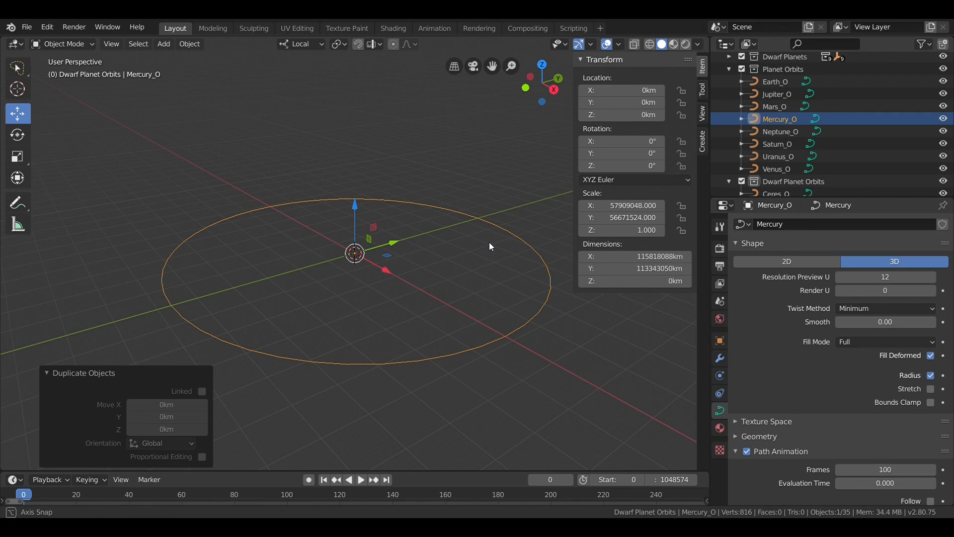
{"action": "middle_click_drag", "start_coordinate": [489, 243], "coordinate": [499, 248]}
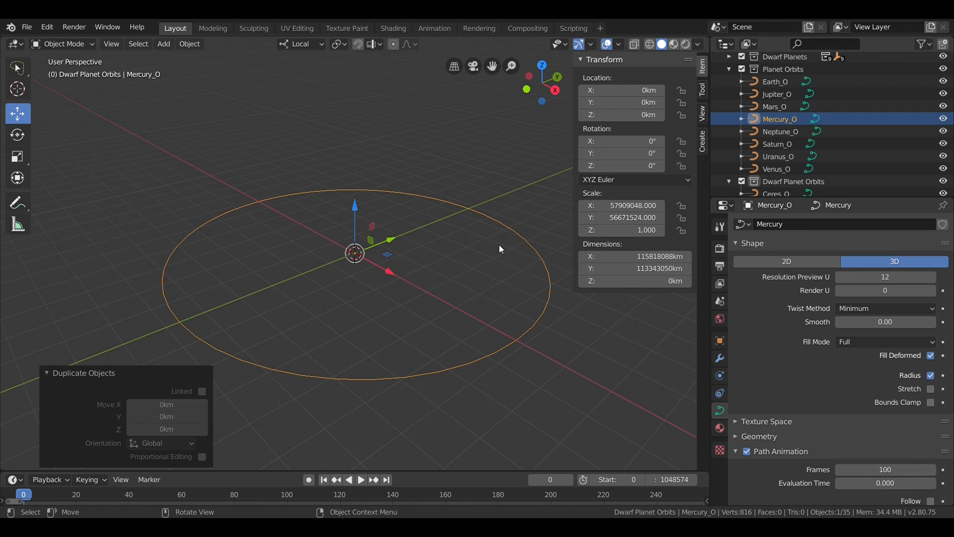
{"action": "scroll", "coordinate": [478, 243], "scroll_direction": "up", "scroll_amount": 13}
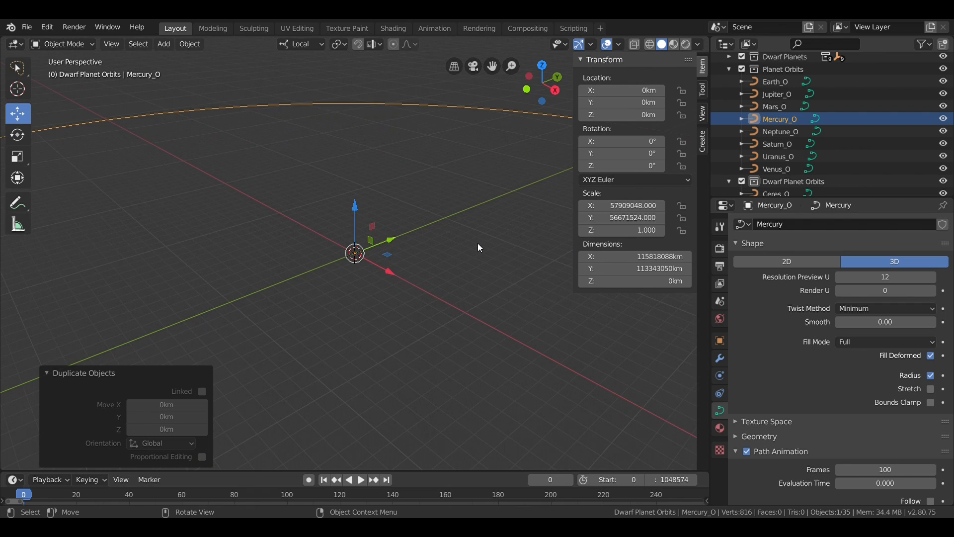
{"action": "scroll", "coordinate": [455, 225], "scroll_direction": "down", "scroll_amount": 6}
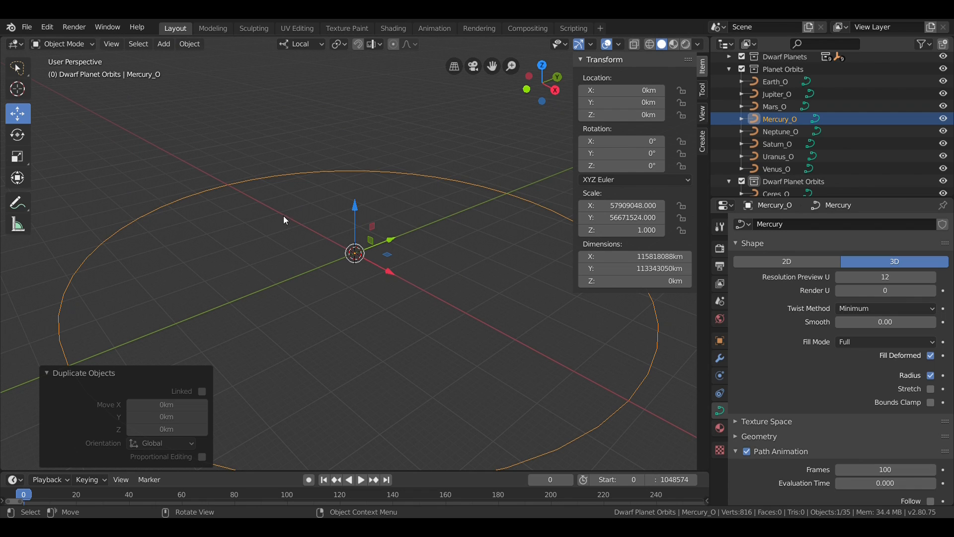
{"action": "middle_click_drag", "start_coordinate": [288, 204], "coordinate": [298, 222]}
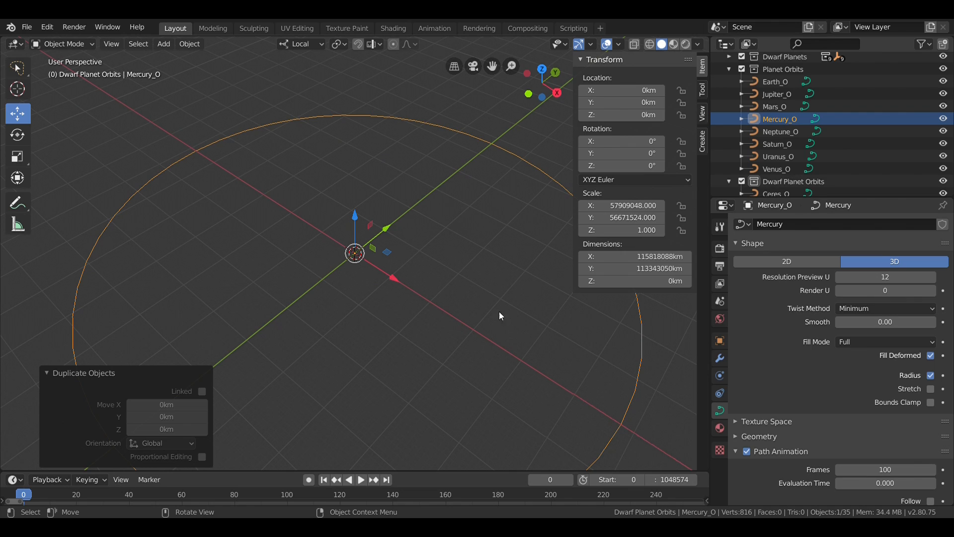
{"action": "scroll", "coordinate": [455, 306], "scroll_direction": "down", "scroll_amount": 2}
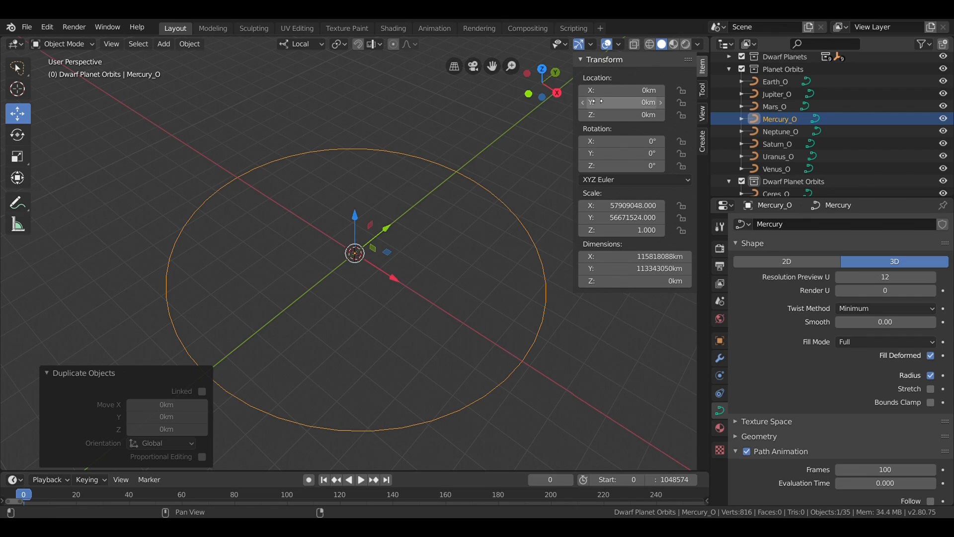
{"action": "left_click", "coordinate": [609, 90]}
{"action": "type", "text": "57909050*"}
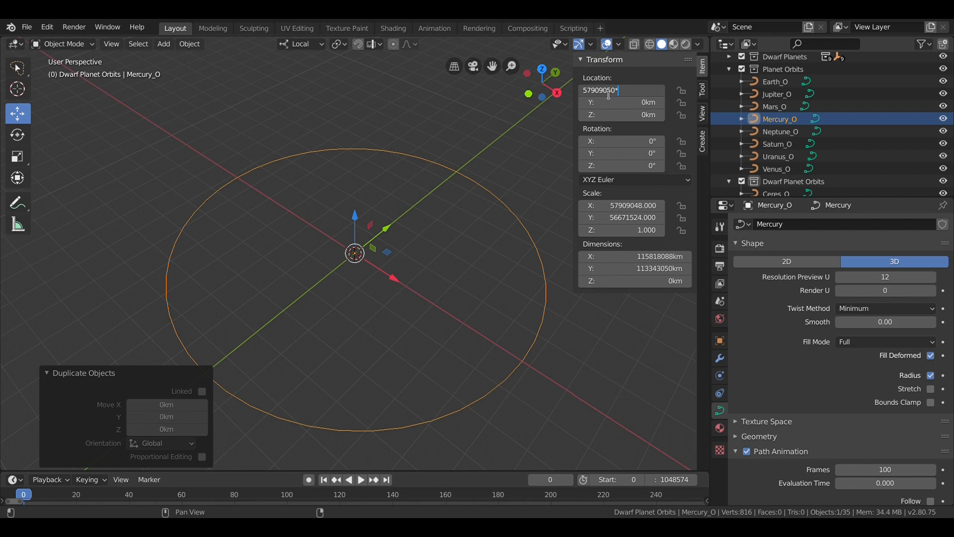
{"action": "type", "text": ".20563"}
{"action": "key", "text": "Return"}
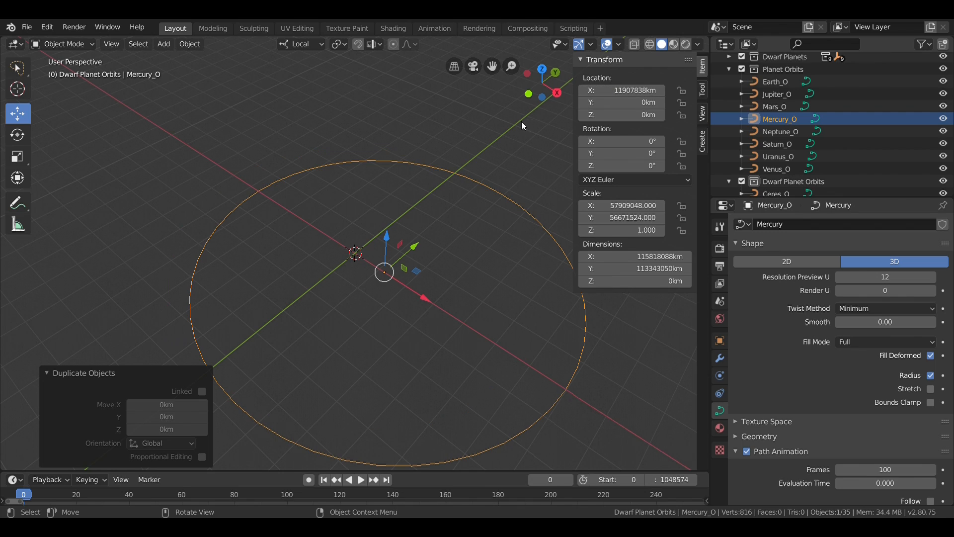
- Apply the scale and location of the Mercury_O orbit
{"action": "key", "text": "ctrl+a"}
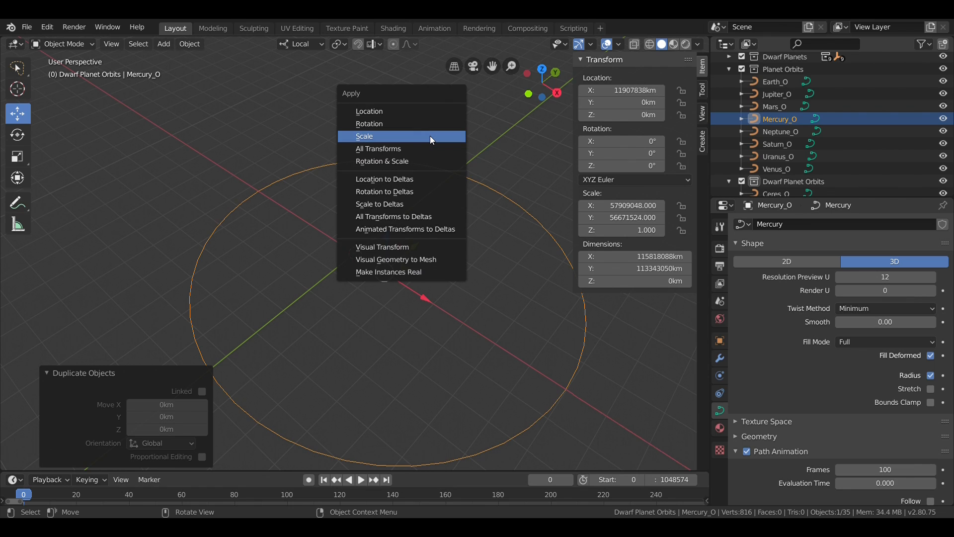
{"action": "left_click", "coordinate": [430, 136]}
{"action": "key", "text": "ctrl+a"}
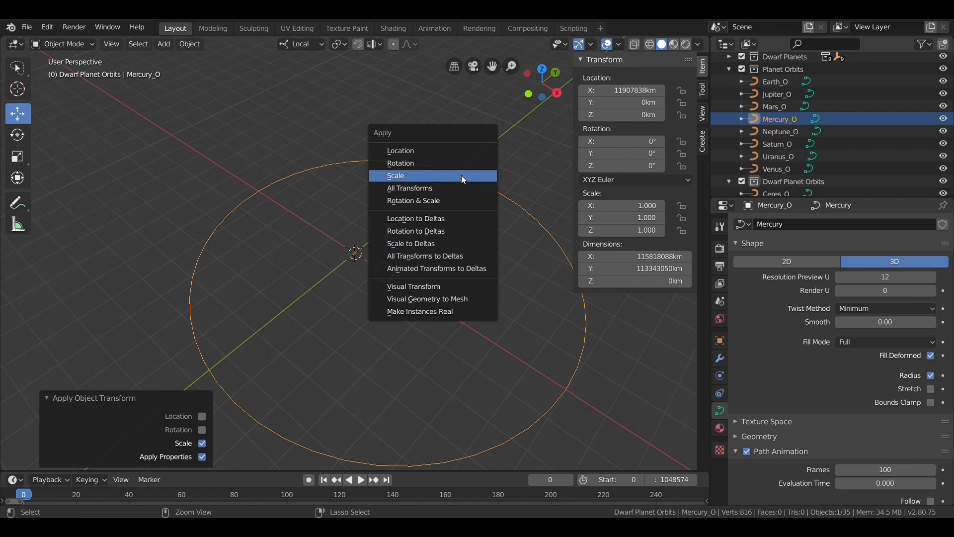
{"action": "left_click", "coordinate": [444, 148]}
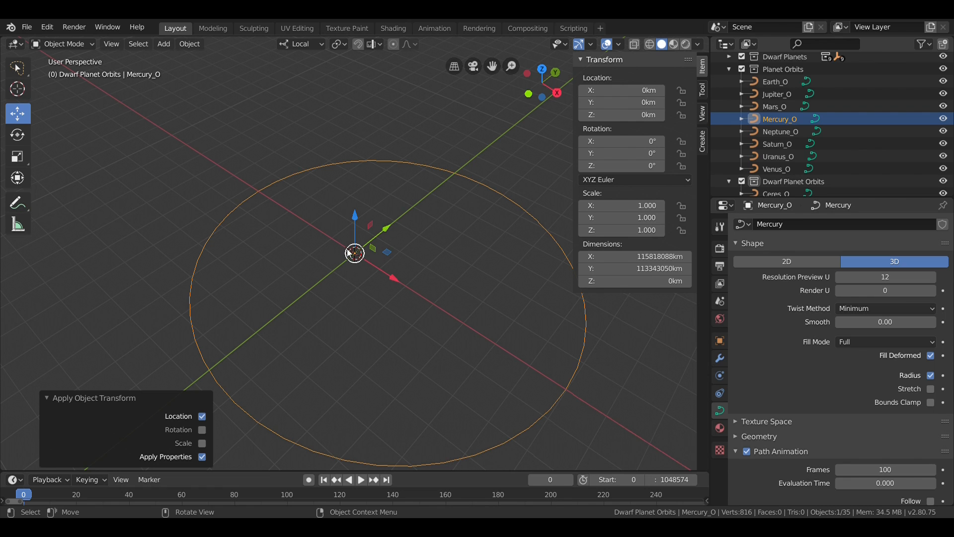
{"action": "middle_click_drag", "start_coordinate": [449, 289], "coordinate": [466, 246]}
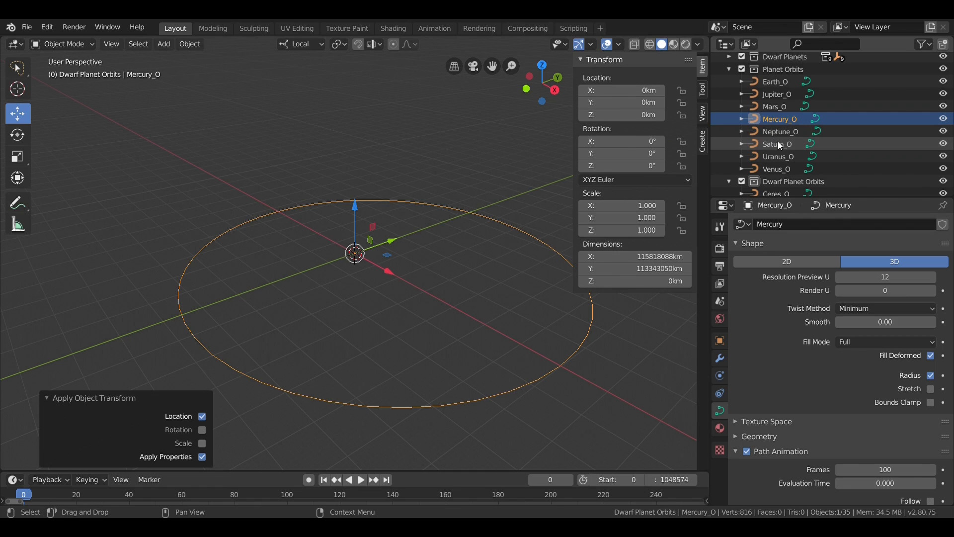
- Select the Venus_O orbit and set its X scale to 108208000 and its Y scale to 108208000*sqrt(1-pow(.00677,2))
{"action": "left_click", "coordinate": [774, 169]}
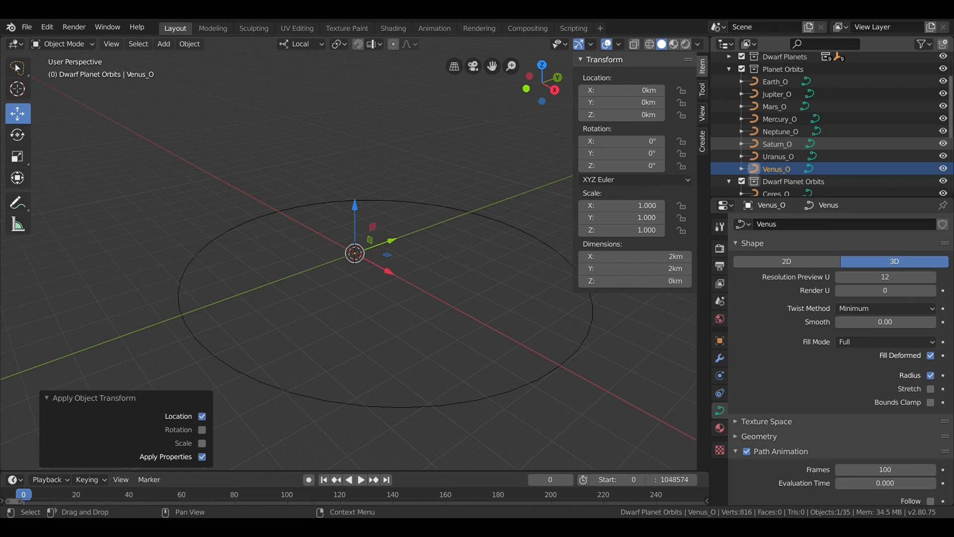
{"action": "left_click", "coordinate": [638, 207]}
{"action": "type", "text": "108208000"}
{"action": "key", "text": "Tab"}
{"action": "type", "text": "108208000*sqrt(1-pow(.00677"}
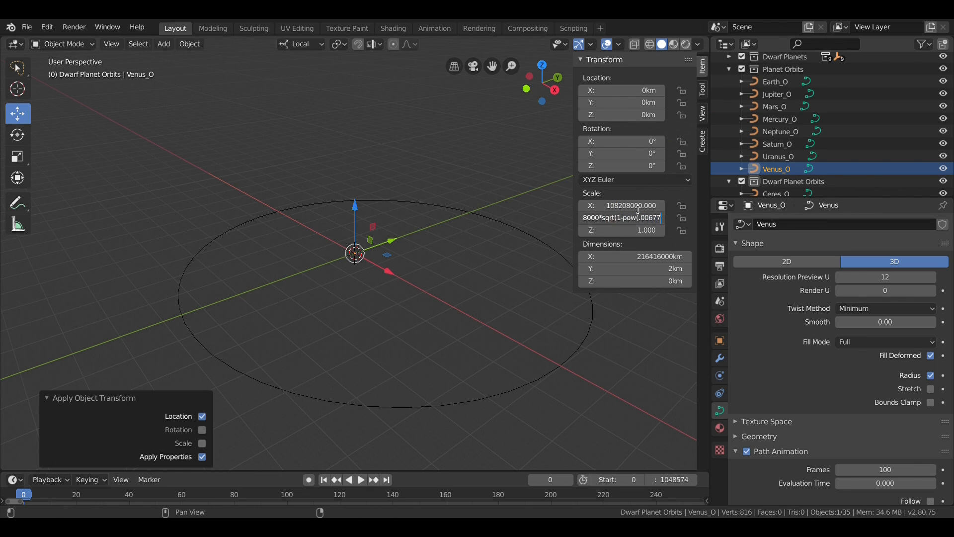
{"action": "type", "text": ",2))"}
{"action": "key", "text": "Return"}
- Set the X location of Venus_O to 108208000*.00677 and apply its location and scale
{"action": "left_click", "coordinate": [616, 90]}
{"action": "type", "text": "108208000*."}
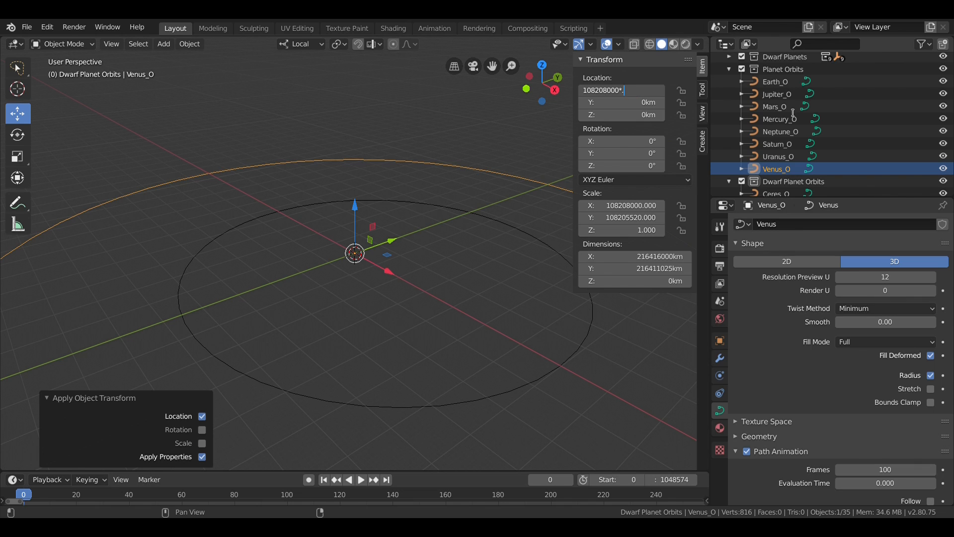
{"action": "type", "text": "00677"}
{"action": "key", "text": "Return"}
{"action": "key", "text": "ctrl+a"}
{"action": "left_click", "coordinate": [417, 218]}
{"action": "key", "text": "ctrl+a"}
{"action": "left_click", "coordinate": [419, 240]}
{"action": "scroll", "coordinate": [428, 228], "scroll_direction": "down", "scroll_amount": 4}
- Select the Earth_O orbit and set its X scale to 149598023 and its Y scale to 149598023*sqrt(1-pow(0.01671,2))
{"action": "left_click", "coordinate": [773, 85]}
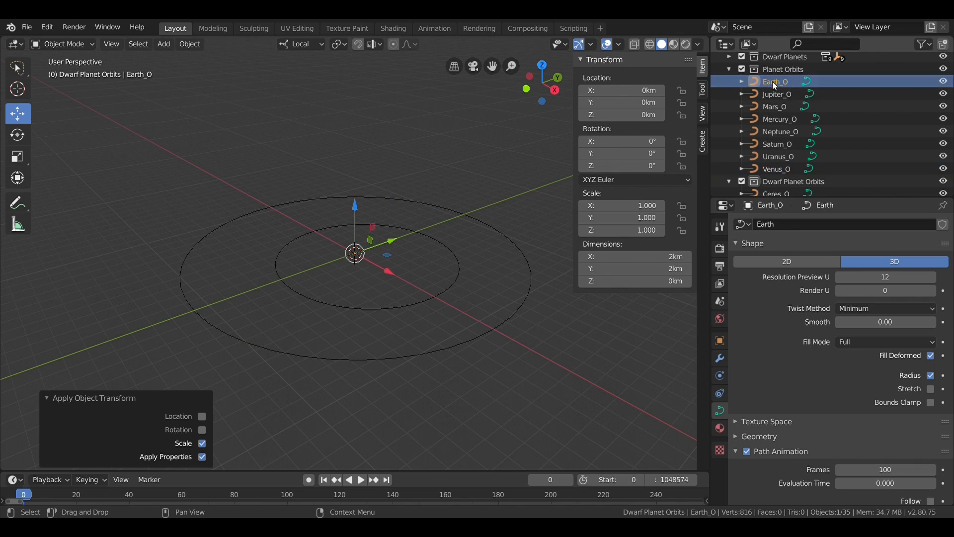
{"action": "left_click", "coordinate": [621, 205]}
{"action": "type", "text": "149598023"}
{"action": "key", "text": "Tab"}
{"action": "type", "text": "149598023*sqrt(1-po"}
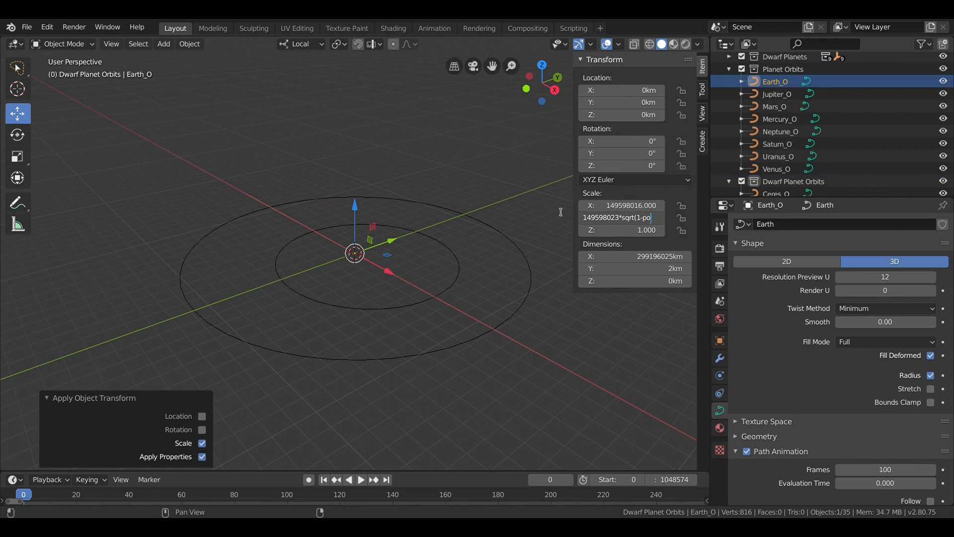
{"action": "type", "text": "w(0.01671,2))"}
{"action": "key", "text": "Return"}
- Set the X location of Earth_O to 149598023*.01671 and apply its location
{"action": "left_click", "coordinate": [616, 90]}
{"action": "type", "text": "149598023*.016"}
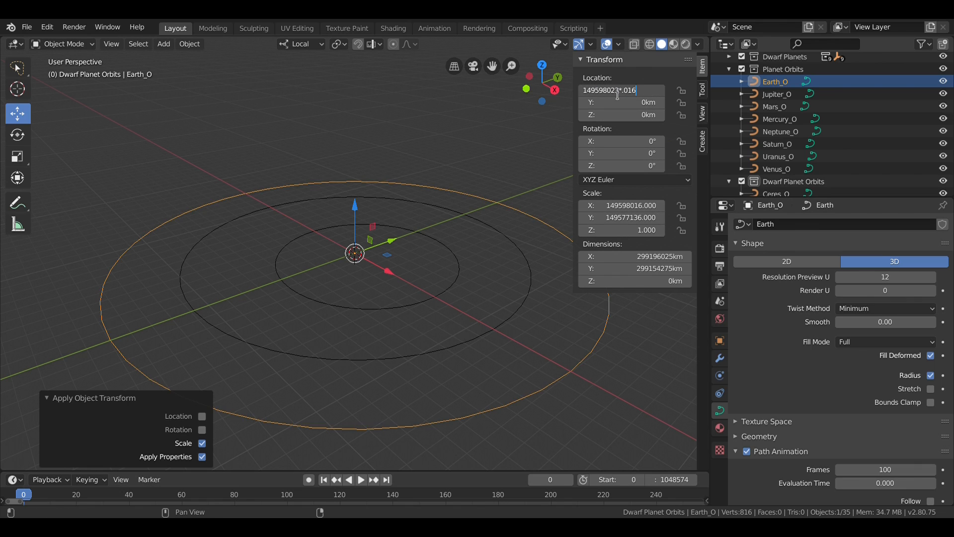
{"action": "type", "text": "71"}
{"action": "key", "text": "Return"}
{"action": "key", "text": "ctrl+a"}
{"action": "left_click", "coordinate": [463, 132]}
- Set the Mars_O orbit's X scale to 227939200 and its Y scale to 227939200*sqrt(1-pow(0.0934,2)), and apply the scale
{"action": "left_click", "coordinate": [768, 106]}
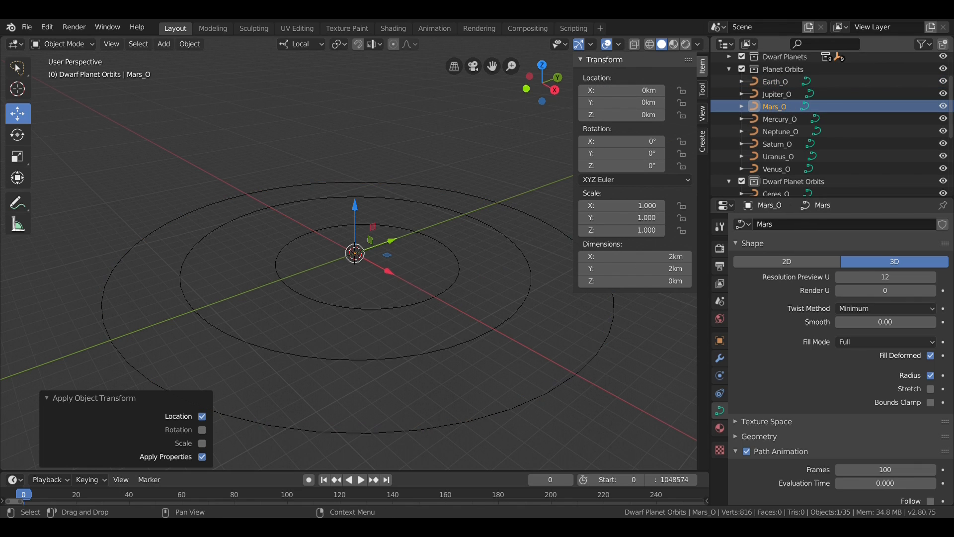
{"action": "left_click", "coordinate": [621, 205]}
{"action": "type", "text": "227939200"}
{"action": "key", "text": "Tab"}
{"action": "type", "text": "227939200*sqrt(1-pow(0.0934,2))"}
{"action": "key", "text": "Return"}
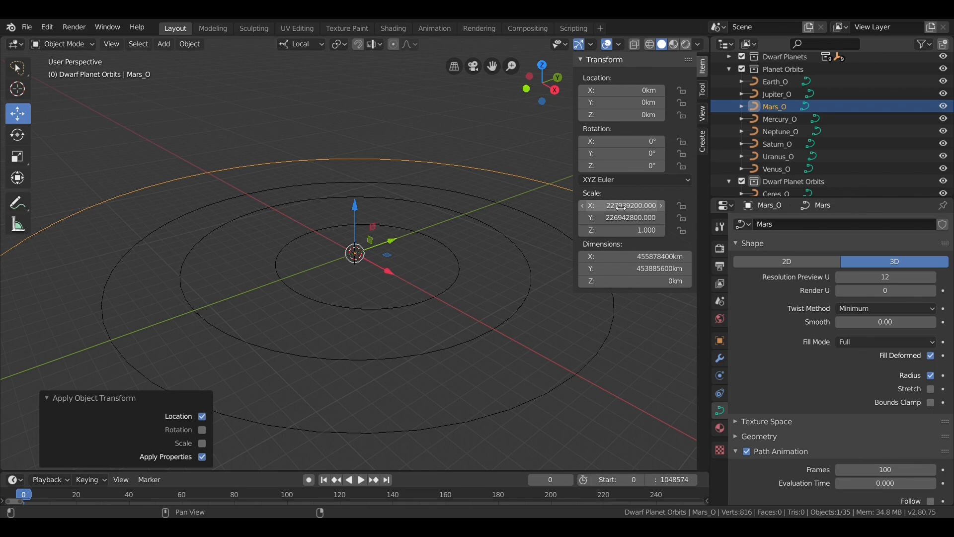
{"action": "key", "text": "ctrl+a"}
{"action": "left_click", "coordinate": [472, 178]}
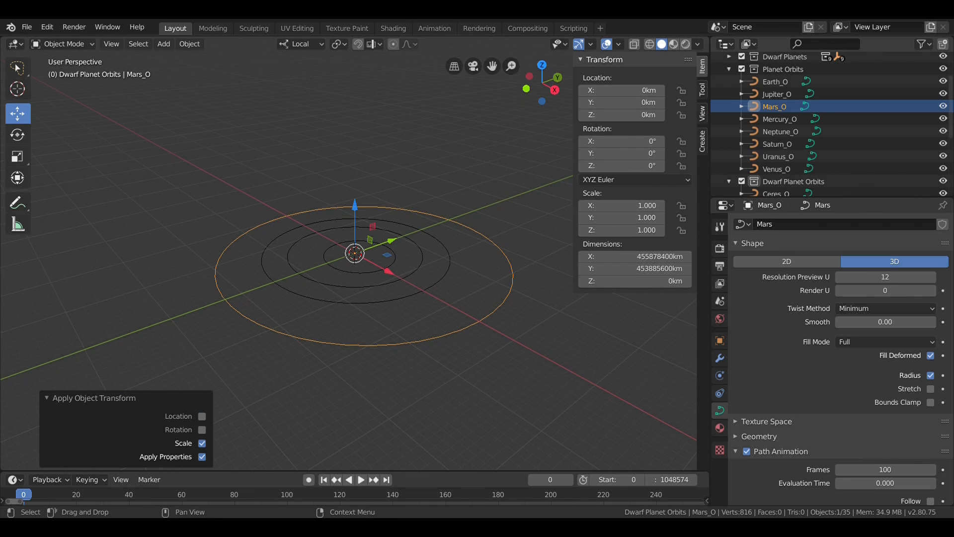
- Select the Jupiter_O orbit and set its X scale to 778570000 and its Y scale to 778570000*sqrt(1-pow(0.0489,2))
{"action": "left_click", "coordinate": [776, 94]}
{"action": "left_click", "coordinate": [621, 205]}
{"action": "type", "text": "778570000"}
{"action": "key", "text": "Tab"}
{"action": "type", "text": "778570000*sqrt(1-pow("}
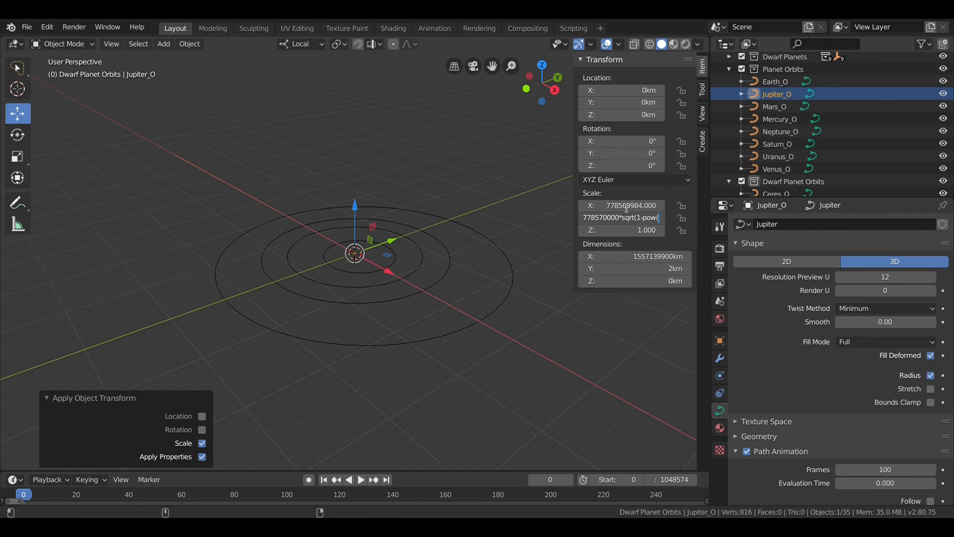
{"action": "type", "text": "0.0489,2))"}
{"action": "key", "text": "Return"}
- Set the X location of Jupiter_O to 778570000*0.0489 and apply its location and scale
{"action": "left_click", "coordinate": [621, 90]}
{"action": "type", "text": "778570000*0.0489"}
{"action": "key", "text": "Return"}
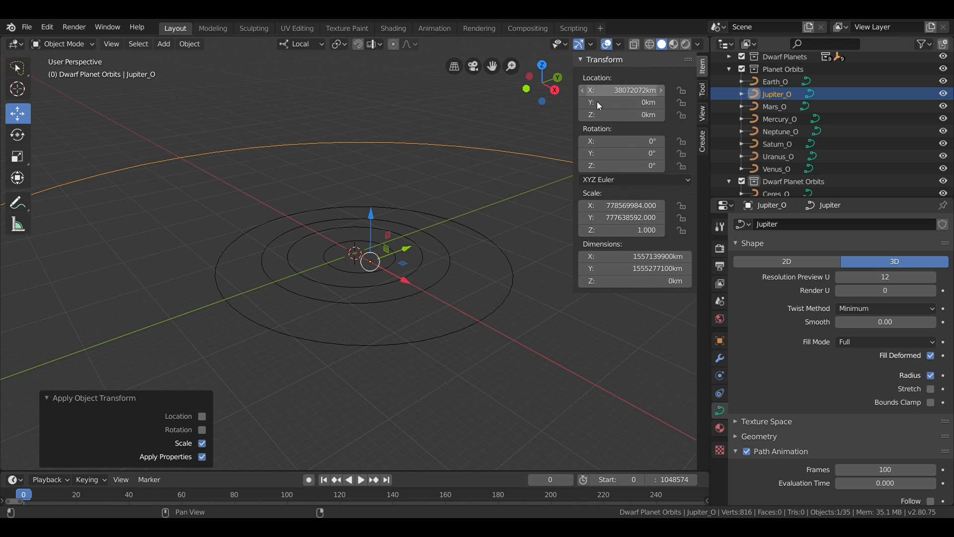
{"action": "key", "text": "ctrl+a"}
{"action": "left_click", "coordinate": [506, 158]}
{"action": "key", "text": "ctrl+a"}
{"action": "left_click", "coordinate": [504, 136]}
{"action": "scroll", "coordinate": [497, 144], "scroll_direction": "down", "scroll_amount": 6}
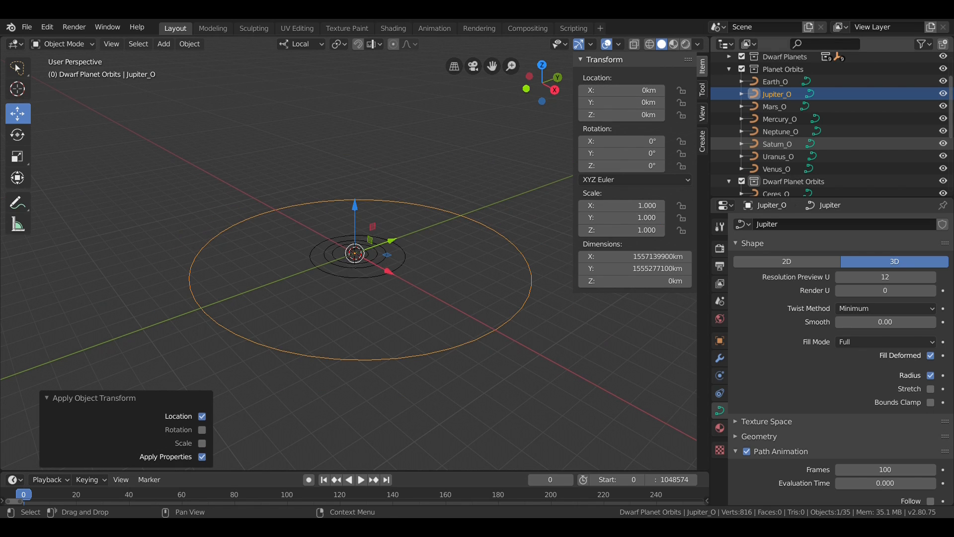
{"action": "left_click", "coordinate": [777, 144]}
{"action": "left_click", "coordinate": [621, 205]}
{"action": "type", "text": "1433530000"}
{"action": "key", "text": "Tab"}
{"action": "type", "text": "1433530000*sqrt(1-pow(.05"}
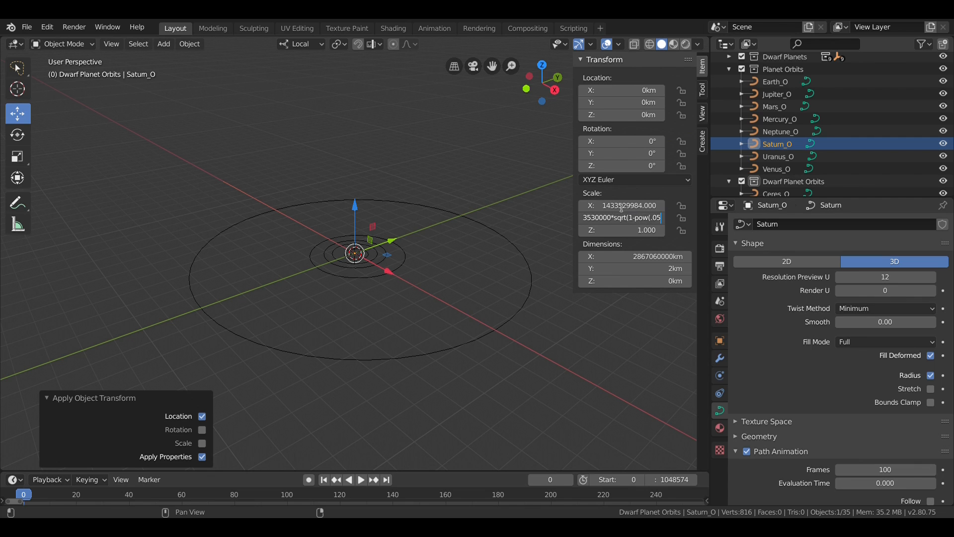
{"action": "type", "text": "65,2))"}
{"action": "key", "text": "Return"}
{"action": "left_click", "coordinate": [615, 92]}
{"action": "type", "text": "1433530000*.0565"}
{"action": "key", "text": "Return"}
{"action": "key", "text": "ctrl+a"}
{"action": "left_click", "coordinate": [428, 177]}
{"action": "scroll", "coordinate": [472, 173], "scroll_direction": "down", "scroll_amount": 2}
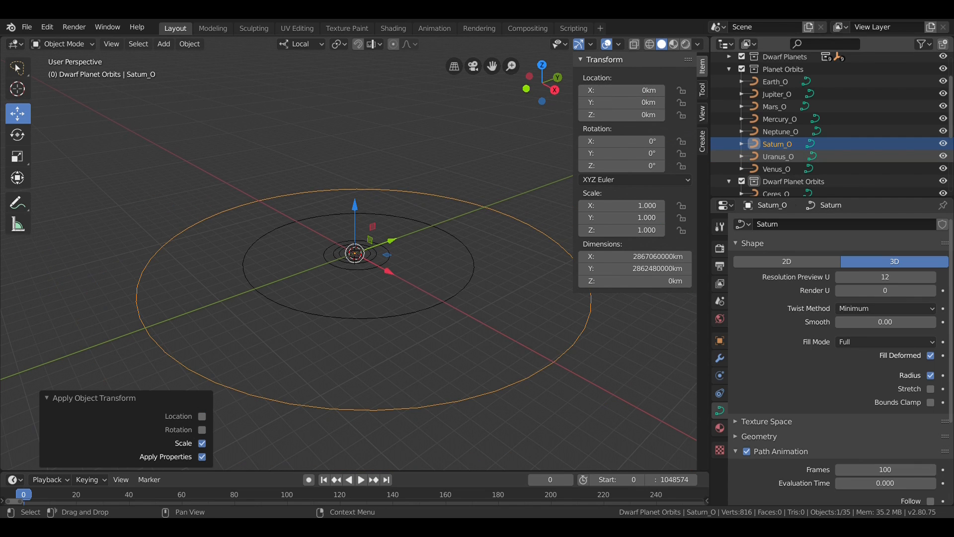
{"action": "left_click", "coordinate": [775, 157]}
{"action": "left_click", "coordinate": [636, 205]}
{"action": "type", "text": "2875040000"}
{"action": "key", "text": "Tab"}
{"action": "type", "text": "2875040000*sqrt(1-pow"}
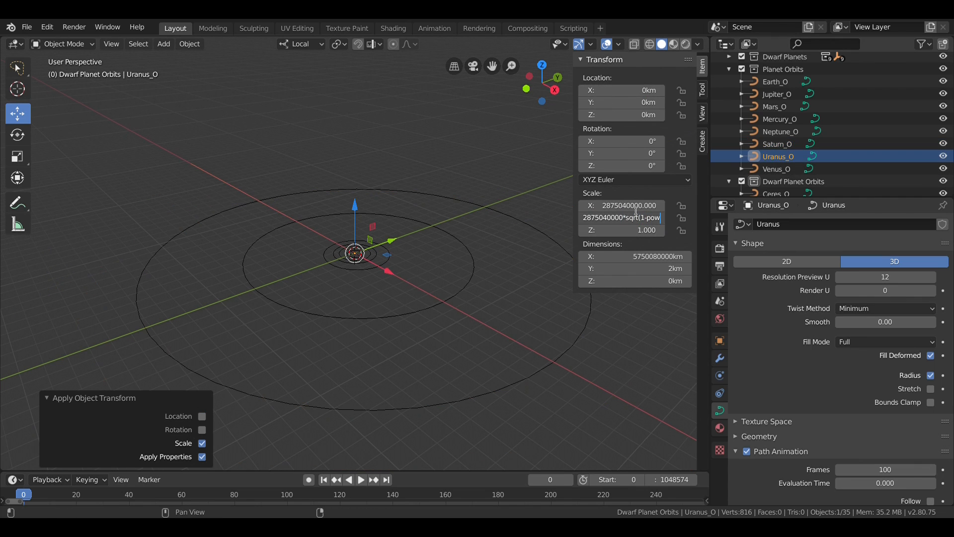
{"action": "type", "text": "(.046381,2))"}
{"action": "key", "text": "Return"}
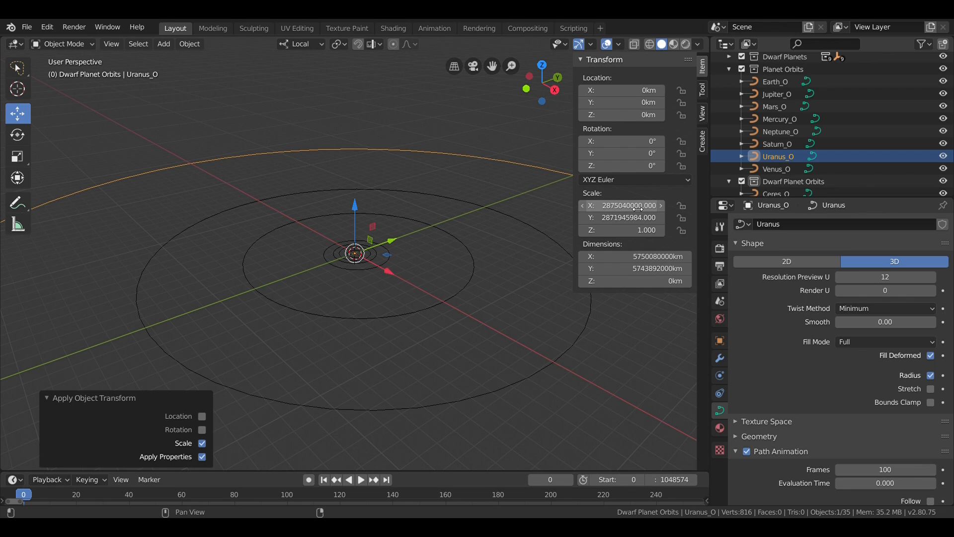
{"action": "left_click", "coordinate": [630, 91]}
{"action": "type", "text": "2875040000*.046381"}
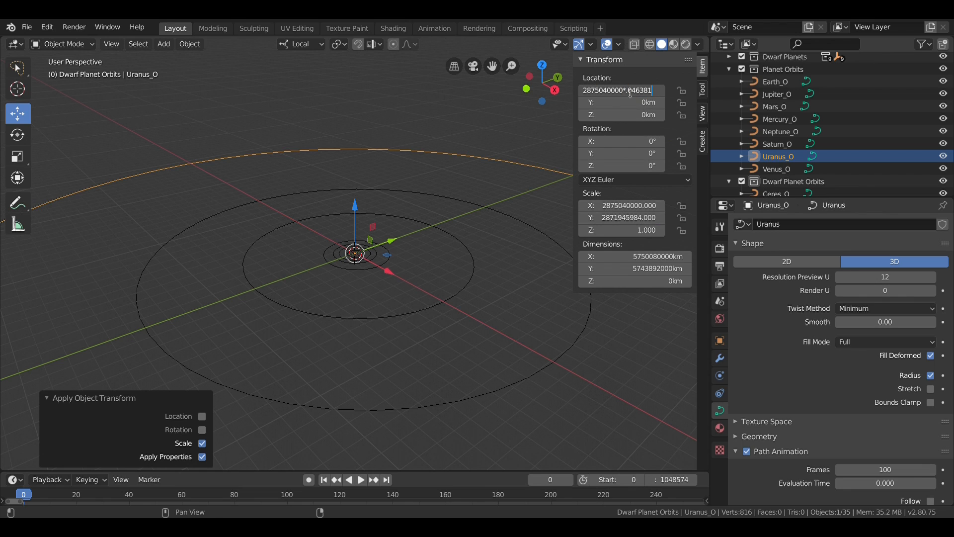
{"action": "key", "text": "Return"}
{"action": "key", "text": "ctrl+a"}
{"action": "left_click", "coordinate": [436, 102]}
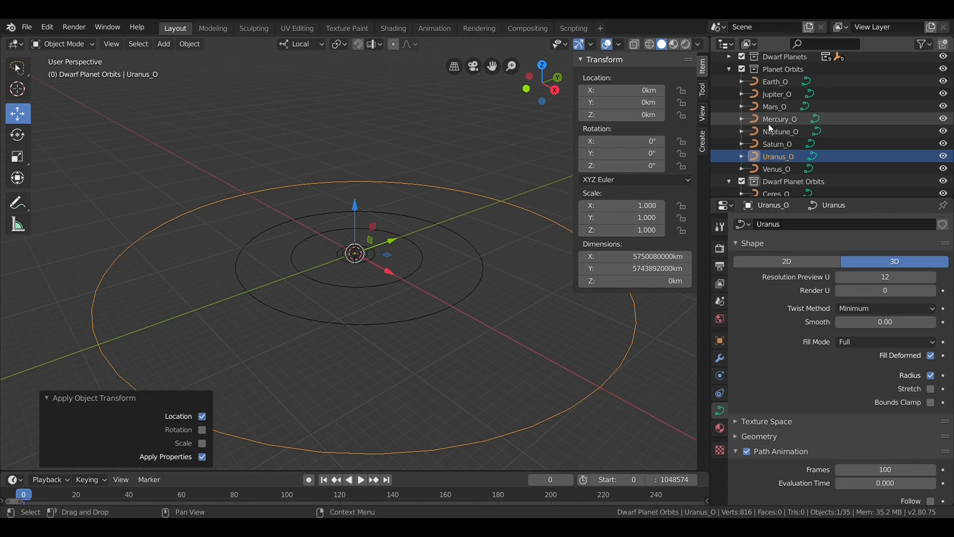
{"action": "left_click", "coordinate": [778, 132]}
{"action": "left_click", "coordinate": [629, 209]}
{"action": "type", "text": "4500000000"}
{"action": "key", "text": "Tab"}
{"action": "type", "text": "4500000000*sqrt91-pow(.008"}
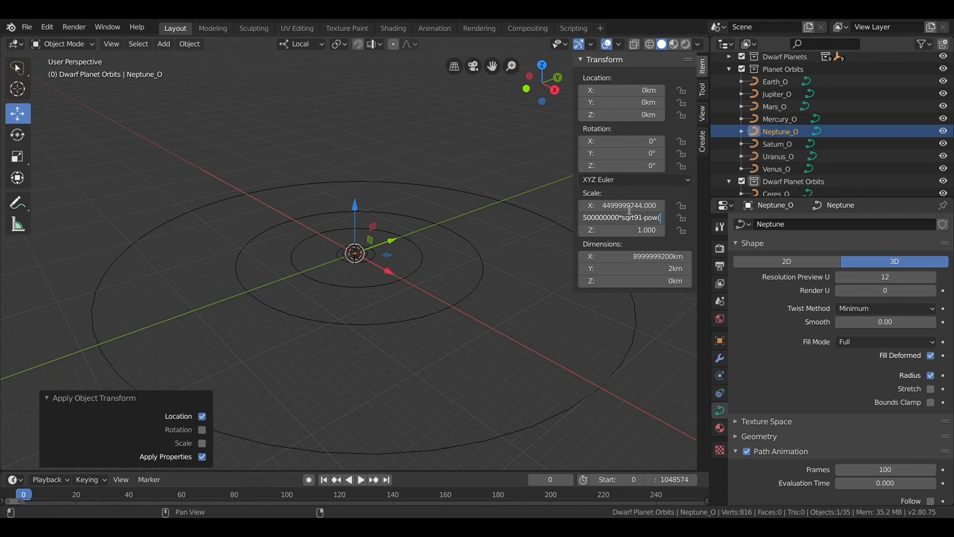
{"action": "type", "text": "678,2))"}
{"action": "key", "text": "Return"}
{"action": "left_click", "coordinate": [628, 219]}
{"action": "type", "text": "4500000000*sqrt("}
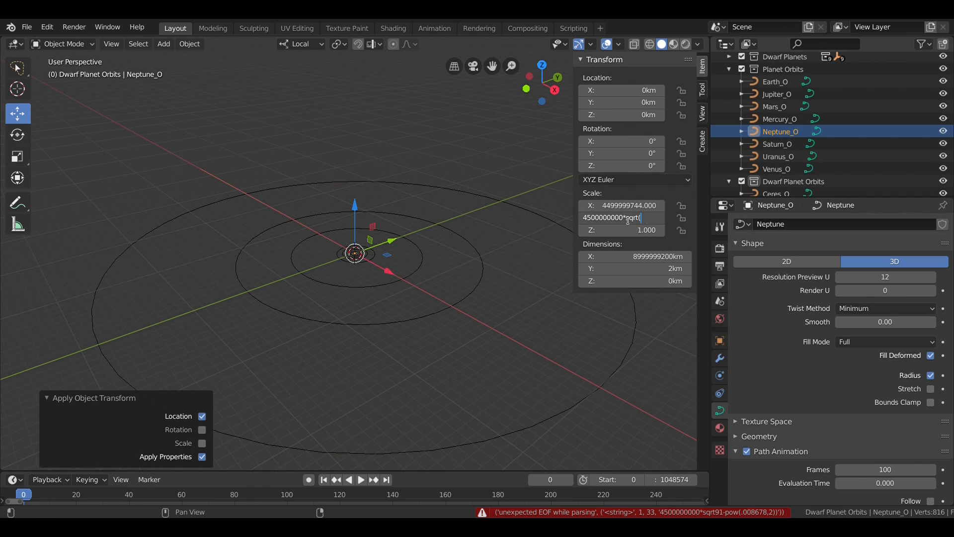
{"action": "type", "text": "1-pow(.008678,2))"}
{"action": "key", "text": "Return"}
{"action": "left_click", "coordinate": [629, 89]}
{"action": "type", "text": "4500000000*.008678"}
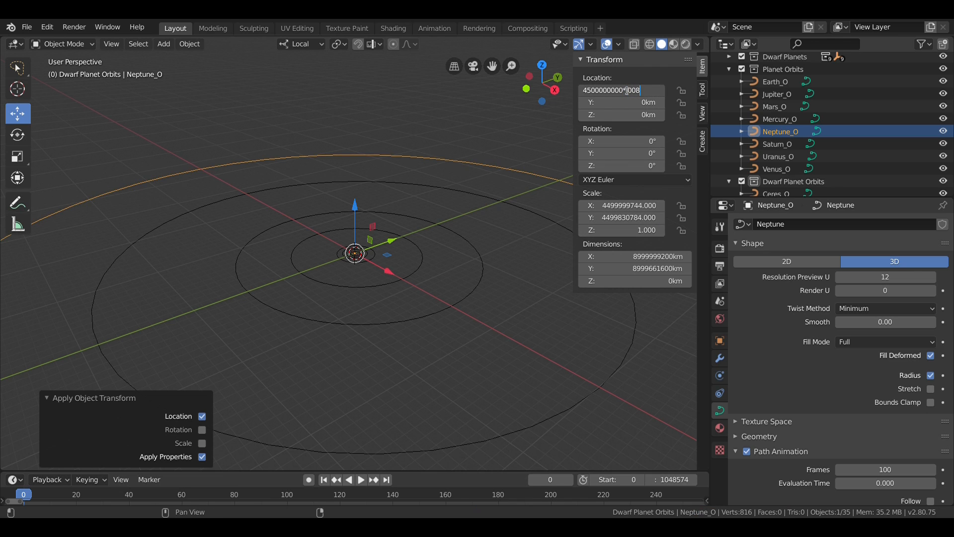
{"action": "key", "text": "Return"}
{"action": "key", "text": "ctrl+a"}
{"action": "left_click", "coordinate": [370, 193]}
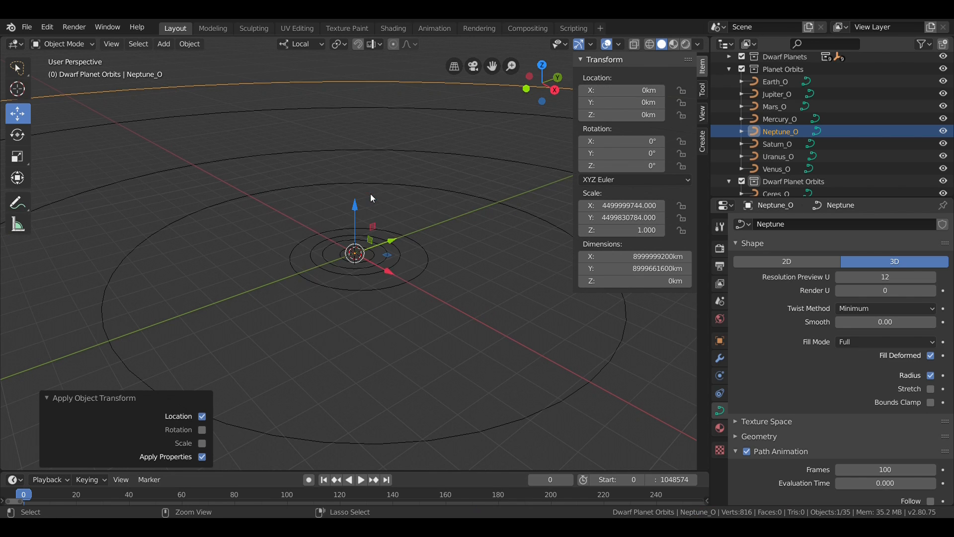
{"action": "key", "text": "ctrl+a"}
{"action": "left_click", "coordinate": [353, 218]}
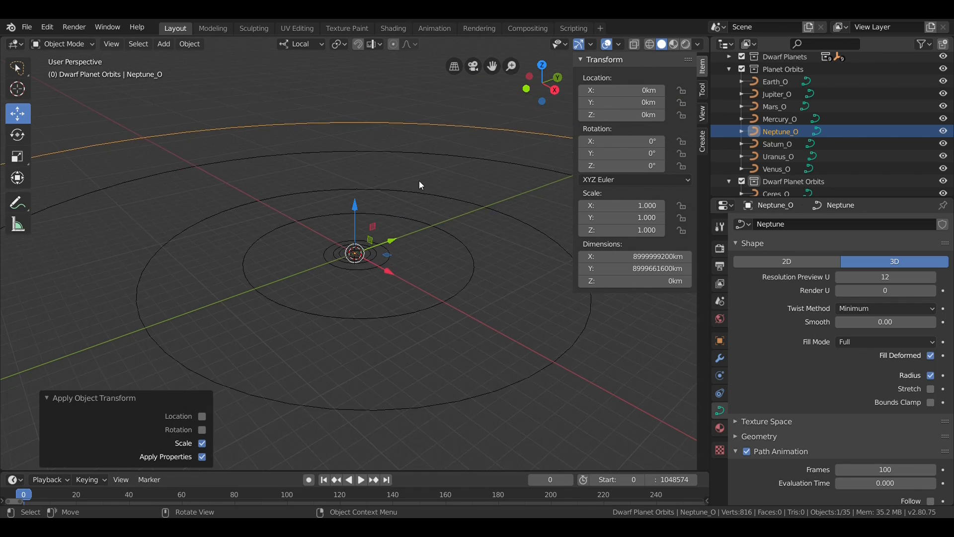
{"action": "scroll", "coordinate": [437, 176], "scroll_direction": "down", "scroll_amount": 3}
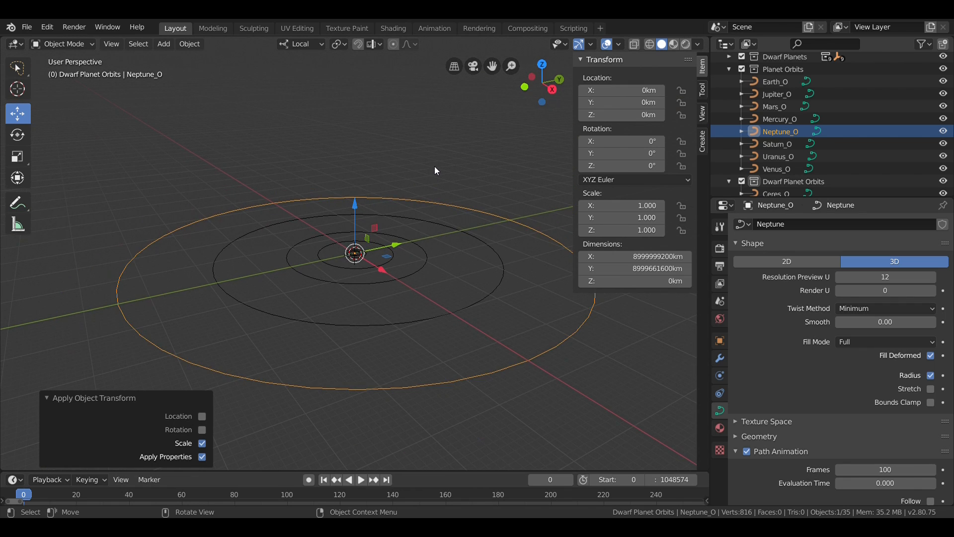
- Deselect the Neptune orbit and examine all the planet orbits from low and raised angles, from the outer to the inner ones
{"action": "left_click", "coordinate": [435, 167]}
{"action": "middle_click_drag", "start_coordinate": [434, 167], "coordinate": [454, 174]}
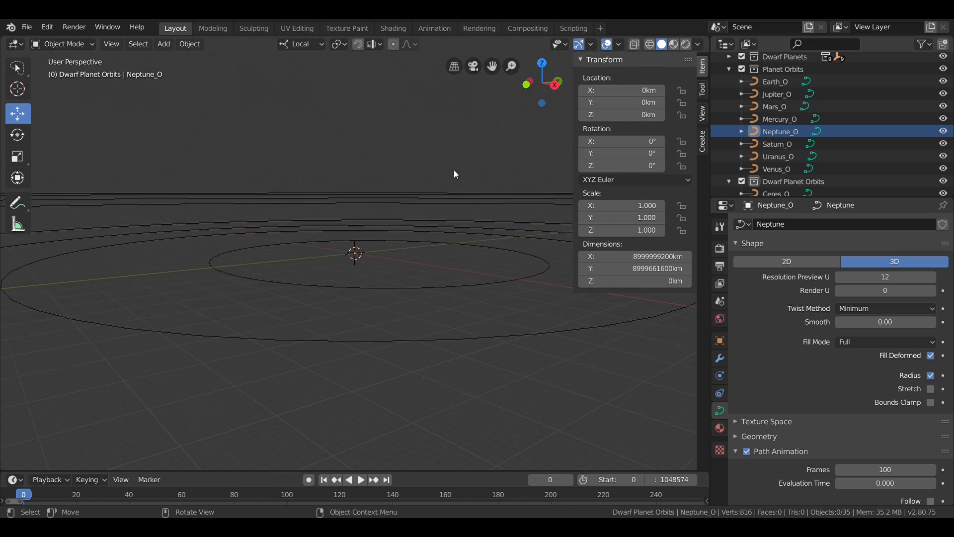
{"action": "scroll", "coordinate": [454, 174], "scroll_direction": "down", "scroll_amount": 2}
{"action": "scroll", "coordinate": [455, 170], "scroll_direction": "down", "scroll_amount": 4}
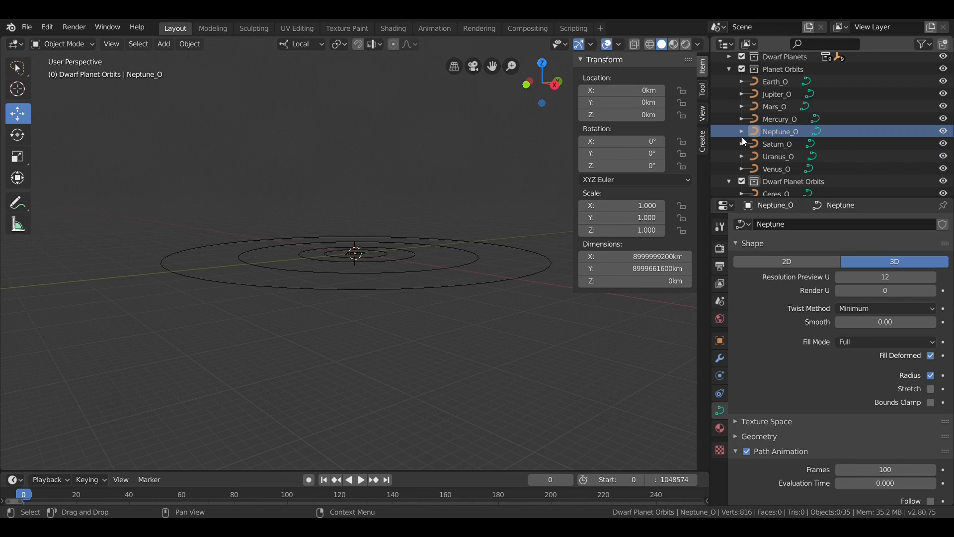
{"action": "middle_click_drag", "start_coordinate": [415, 171], "coordinate": [410, 195]}
{"action": "scroll", "coordinate": [411, 195], "scroll_direction": "up", "scroll_amount": 1}
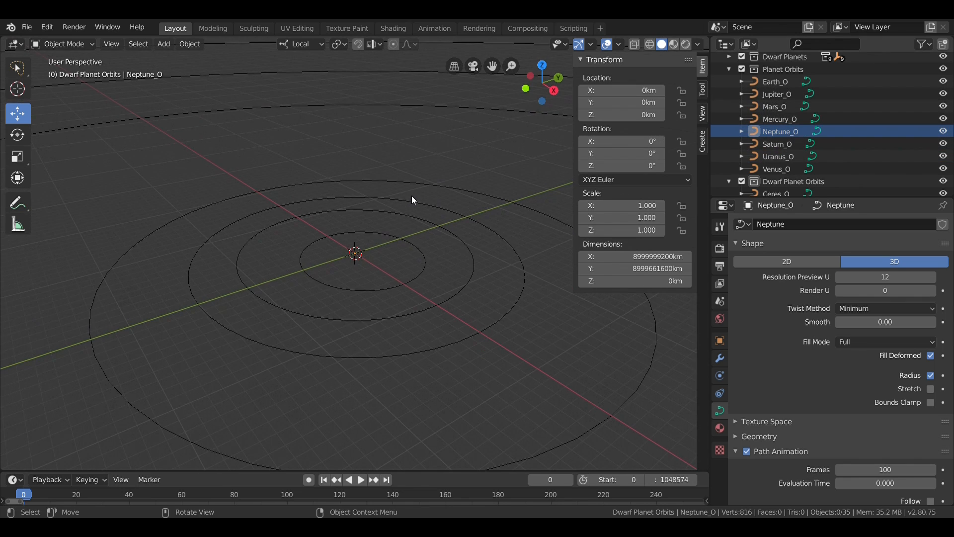
{"action": "scroll", "coordinate": [420, 188], "scroll_direction": "up", "scroll_amount": 2}
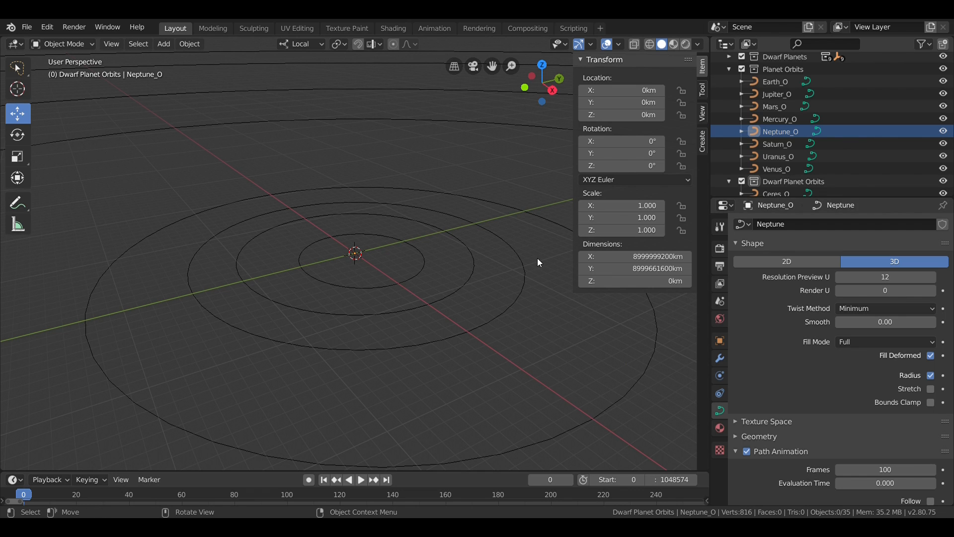
{"action": "scroll", "coordinate": [440, 258], "scroll_direction": "up", "scroll_amount": 2}
- Select the Mercury_O orbit in the Planet Orbits collection
{"action": "left_click", "coordinate": [759, 123]}
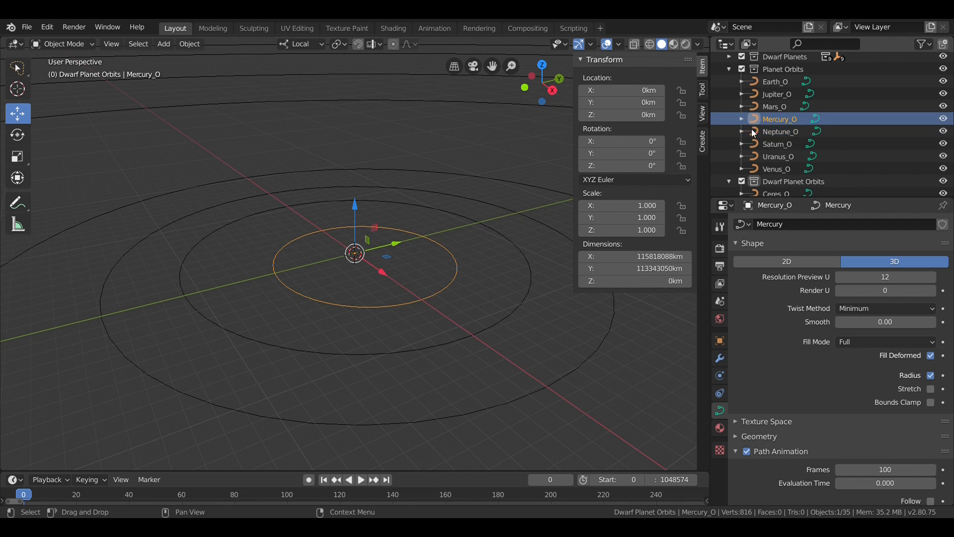
{"action": "middle_click_drag", "start_coordinate": [332, 293], "coordinate": [313, 257]}
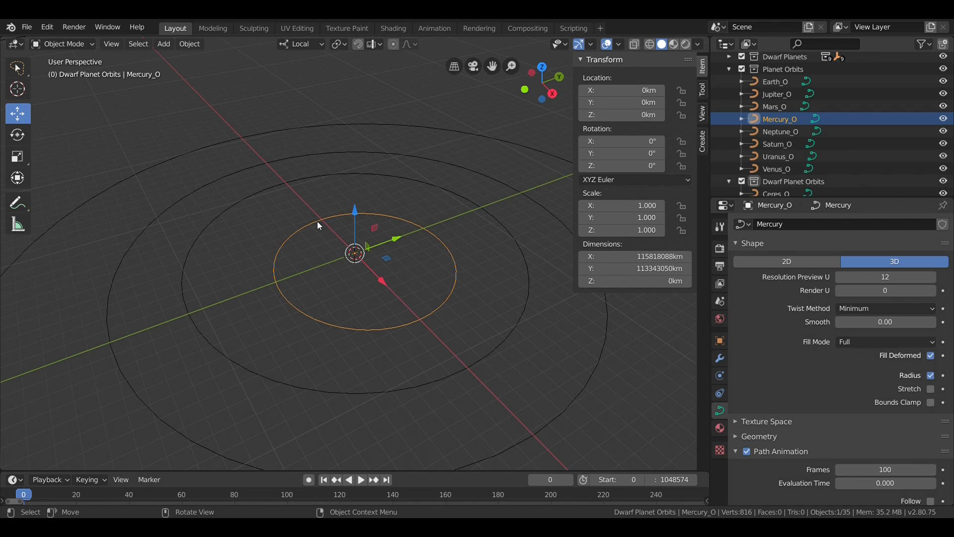
{"action": "scroll", "coordinate": [320, 233], "scroll_direction": "up", "scroll_amount": 5}
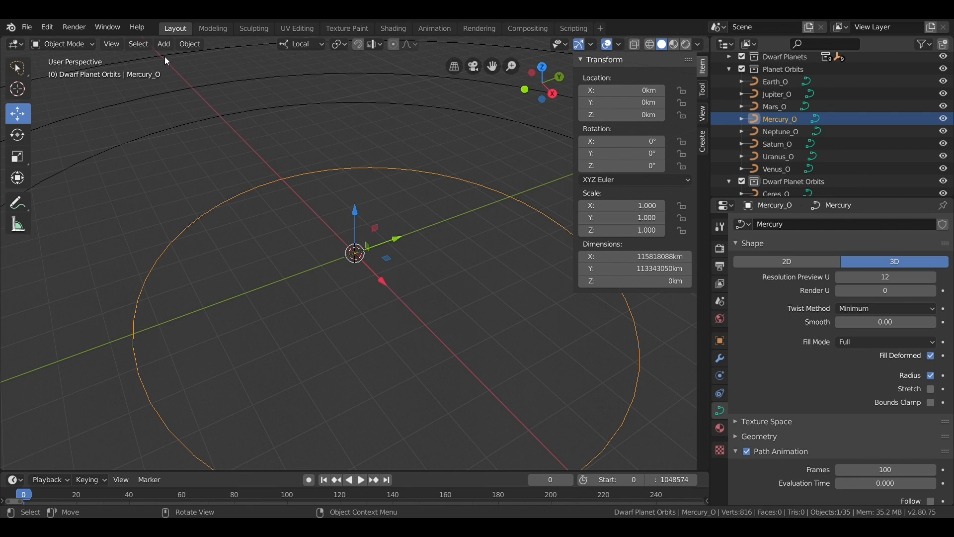
- Set the Z rotation of the Mercury_O orbit to 48.331°
{"action": "scroll", "coordinate": [235, 176], "scroll_direction": "down", "scroll_amount": 12}
{"action": "scroll", "coordinate": [279, 204], "scroll_direction": "up", "scroll_amount": 9}
{"action": "middle_click_drag", "start_coordinate": [284, 210], "coordinate": [276, 204]}
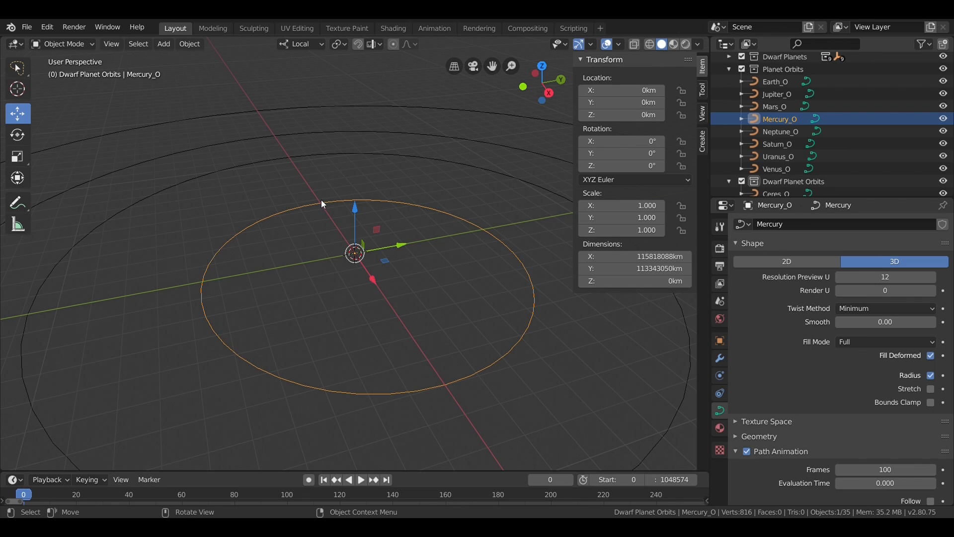
{"action": "mouse_move", "coordinate": [321, 199]}
{"action": "middle_mouse_down"}
{"action": "mouse_move", "coordinate": [305, 183]}
{"action": "mouse_move", "coordinate": [324, 204]}
{"action": "middle_mouse_up"}
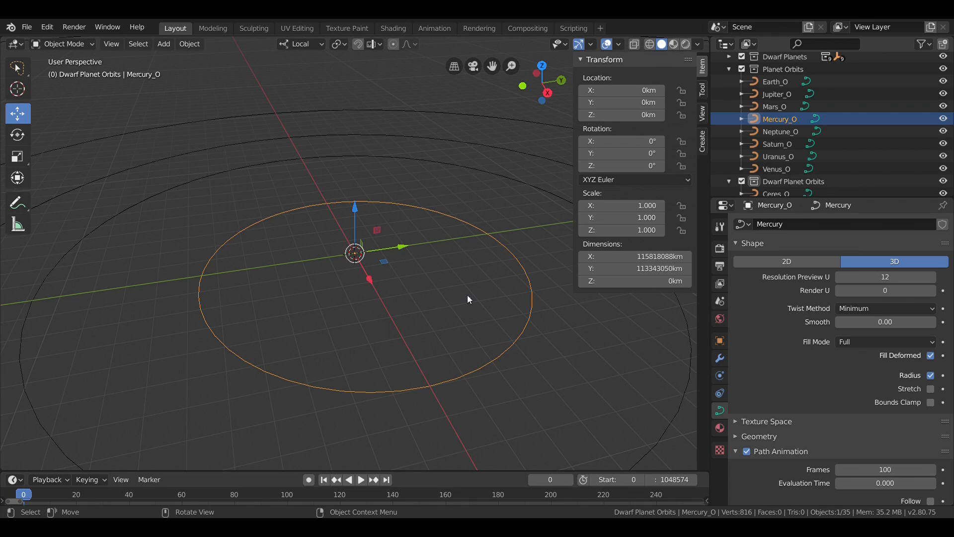
{"action": "left_click", "coordinate": [611, 167]}
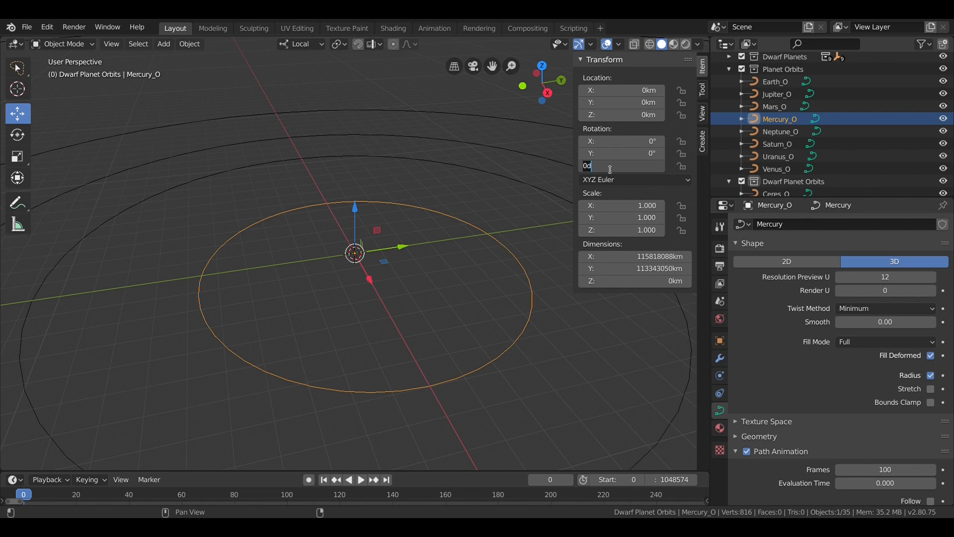
{"action": "type", "text": "48.331"}
{"action": "key", "text": "Return"}
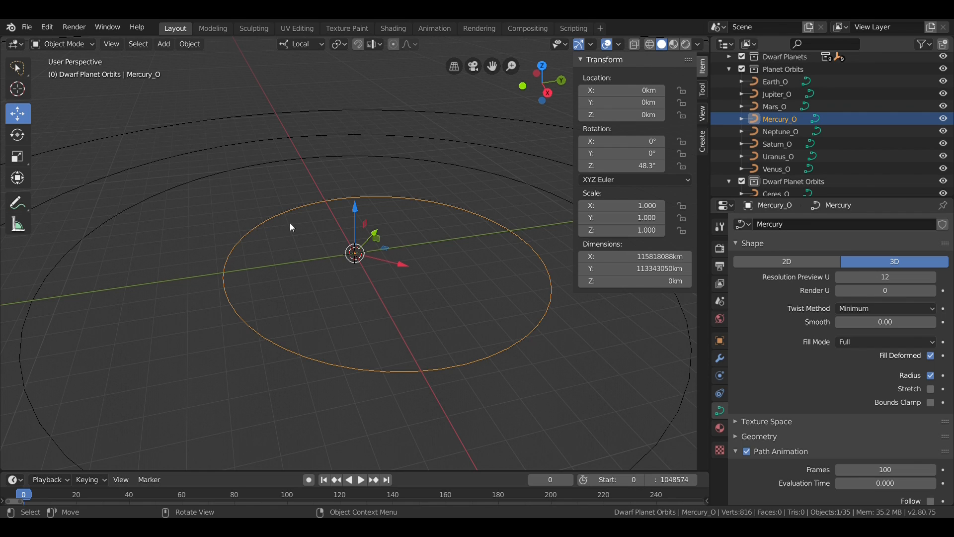
- Set the X rotation of Mercury_O to -7.005° and apply its rotation to deltas
{"action": "middle_click_drag", "start_coordinate": [290, 227], "coordinate": [298, 206]}
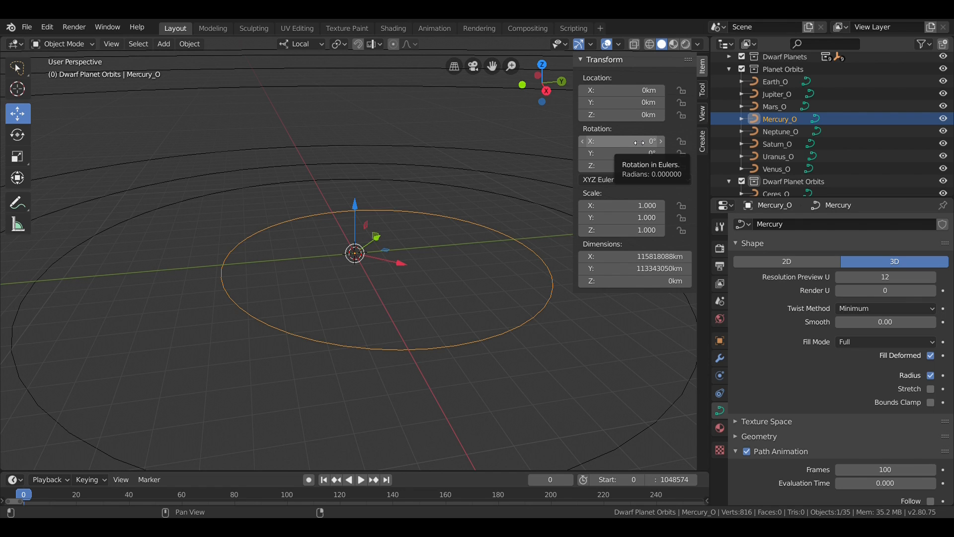
{"action": "left_click_drag", "start_coordinate": [636, 141], "coordinate": [592, 141]}
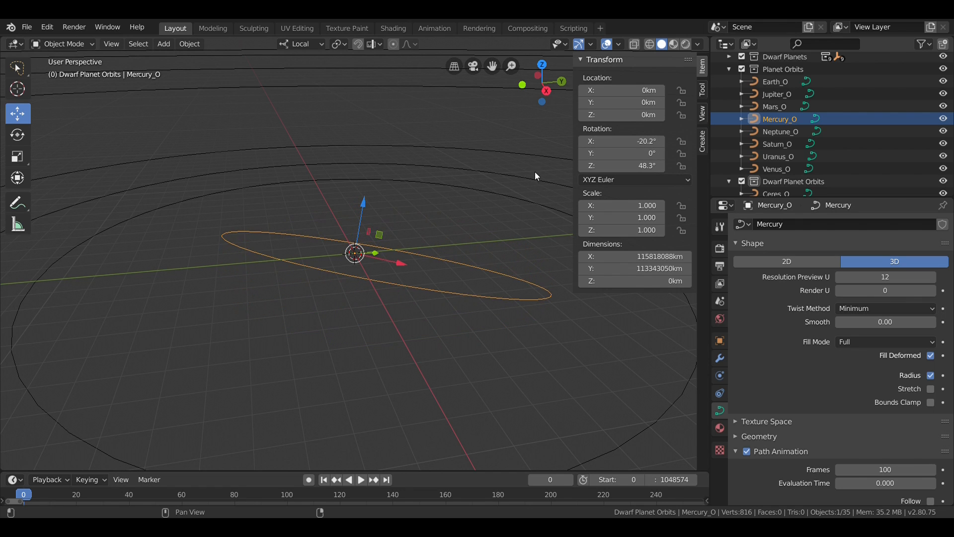
{"action": "middle_click_drag", "start_coordinate": [531, 172], "coordinate": [424, 201]}
{"action": "left_click_drag", "start_coordinate": [616, 142], "coordinate": [615, 141]}
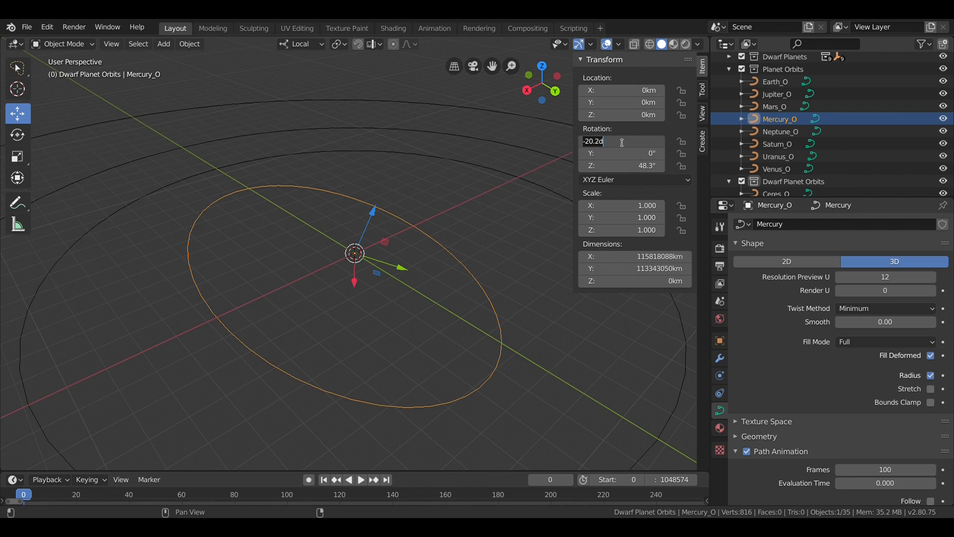
{"action": "type", "text": "-7.005"}
{"action": "key", "text": "Return"}
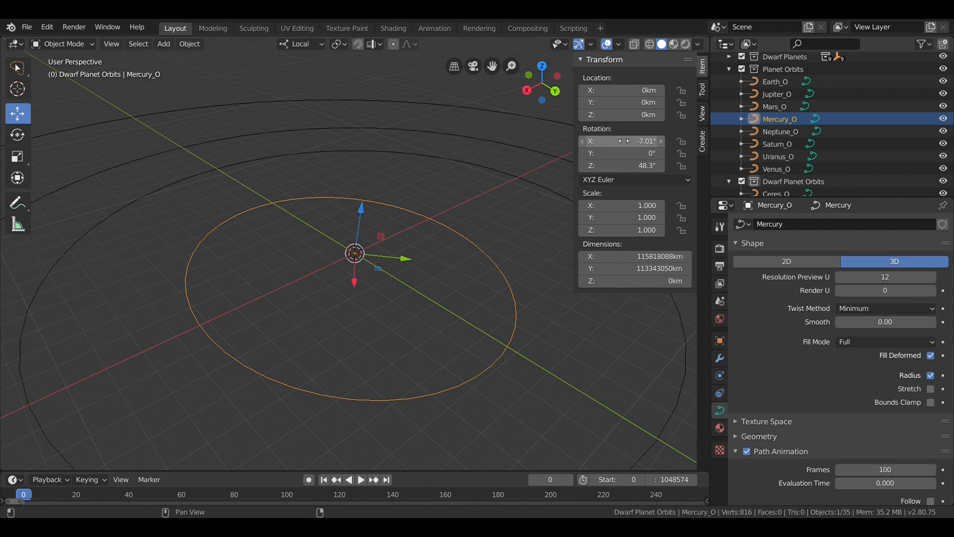
{"action": "middle_click_drag", "start_coordinate": [245, 182], "coordinate": [347, 162]}
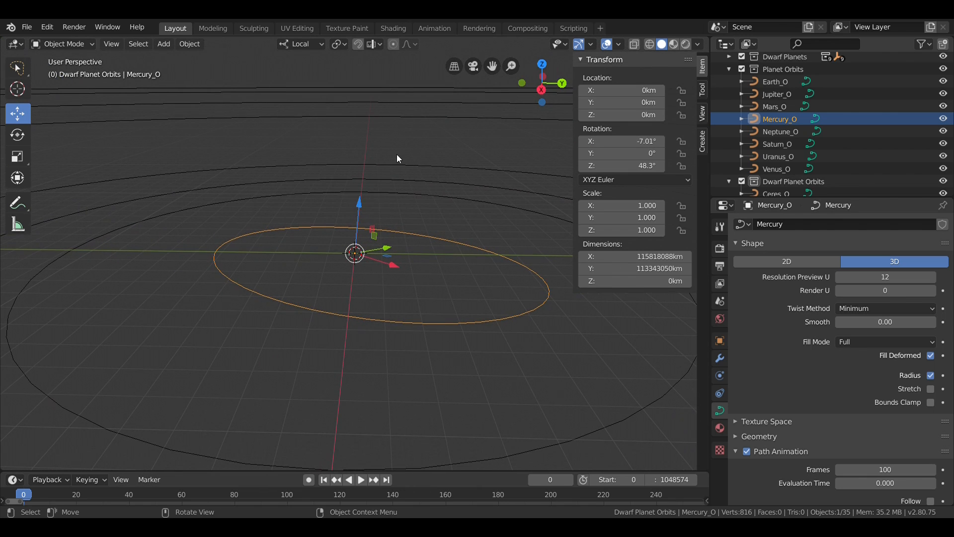
{"action": "key", "text": "ctrl+a"}
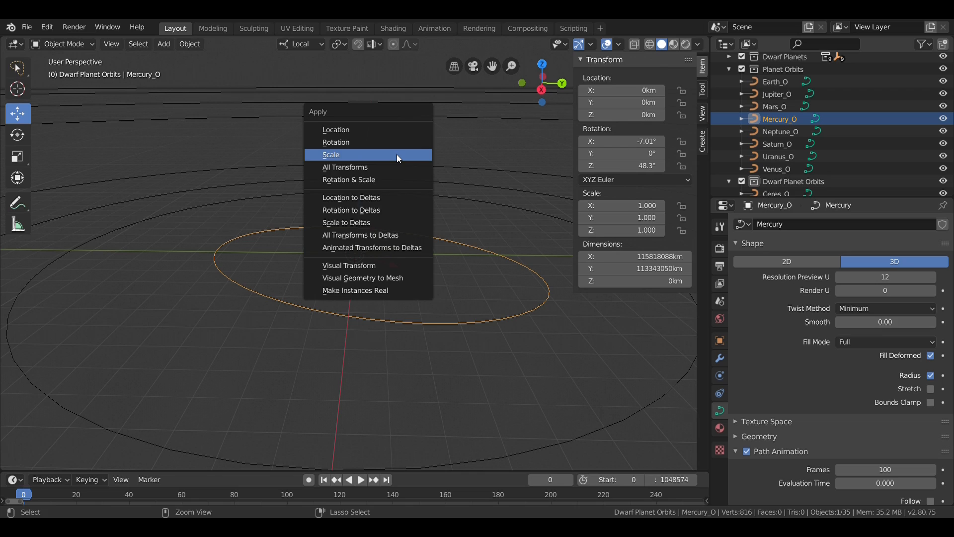
{"action": "left_click", "coordinate": [385, 209]}
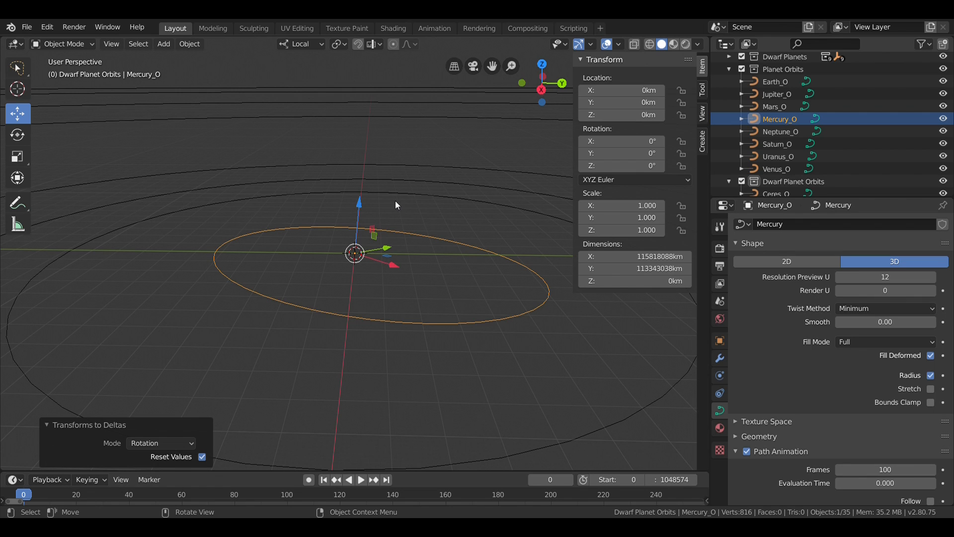
- Set the Z rotation of Mercury_O to 29.1° and apply this rotation to deltas as well
{"action": "middle_click_drag", "start_coordinate": [422, 196], "coordinate": [335, 193]}
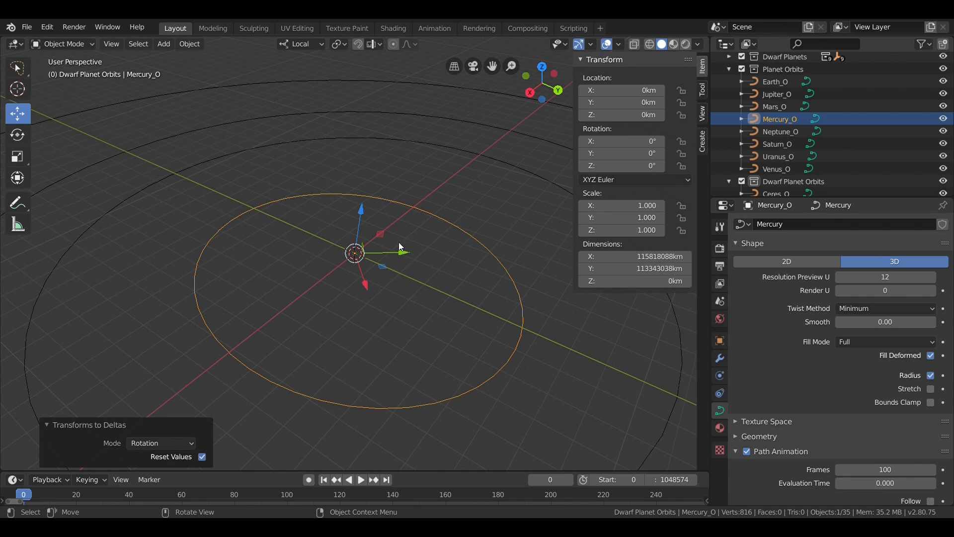
{"action": "middle_click_drag", "start_coordinate": [456, 274], "coordinate": [448, 249]}
{"action": "left_click", "coordinate": [601, 167]}
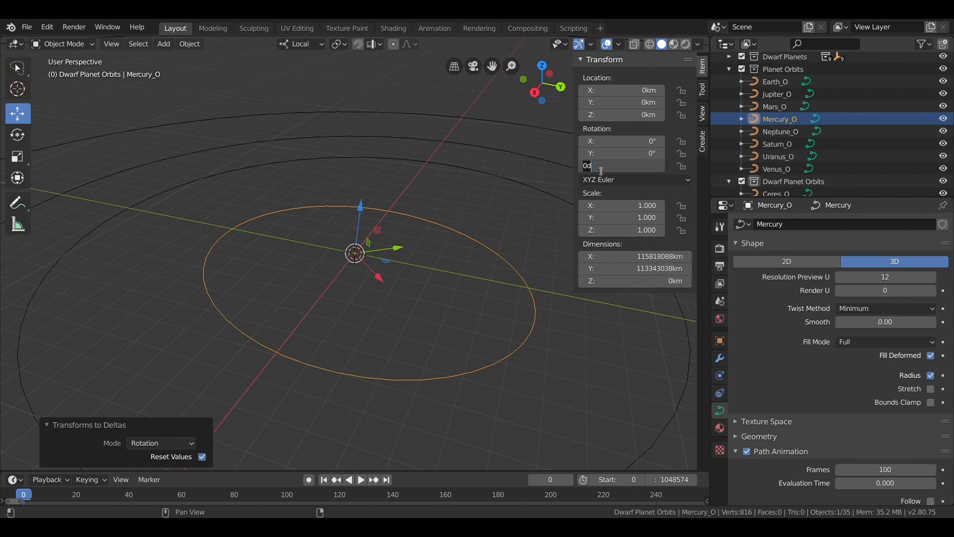
{"action": "type", "text": "29.1"}
{"action": "key", "text": "Return"}
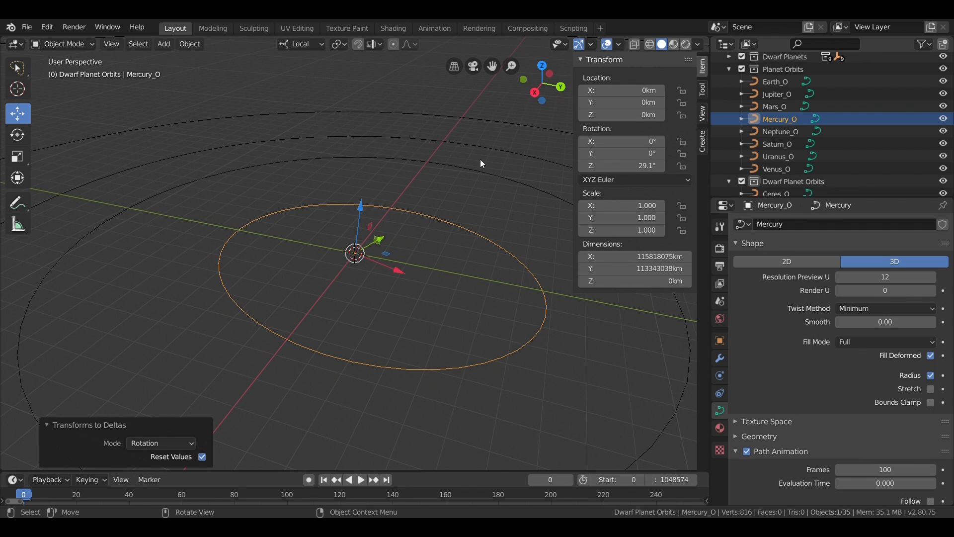
{"action": "key", "text": "ctrl+a"}
{"action": "left_click", "coordinate": [460, 167]}
{"action": "middle_click_drag", "start_coordinate": [460, 166], "coordinate": [487, 147]}
{"action": "middle_click_drag", "start_coordinate": [487, 207], "coordinate": [467, 238]}
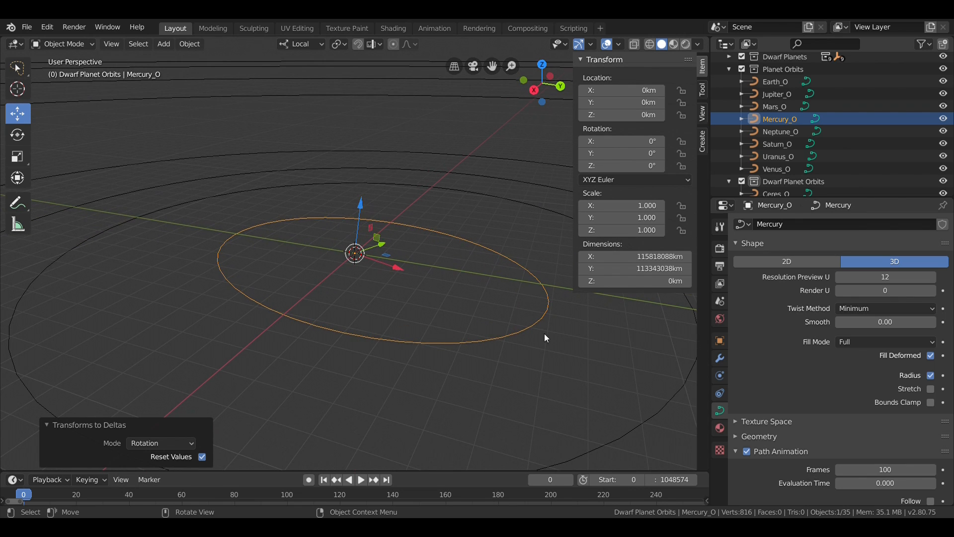
{"action": "scroll", "coordinate": [523, 325], "scroll_direction": "up", "scroll_amount": 2}
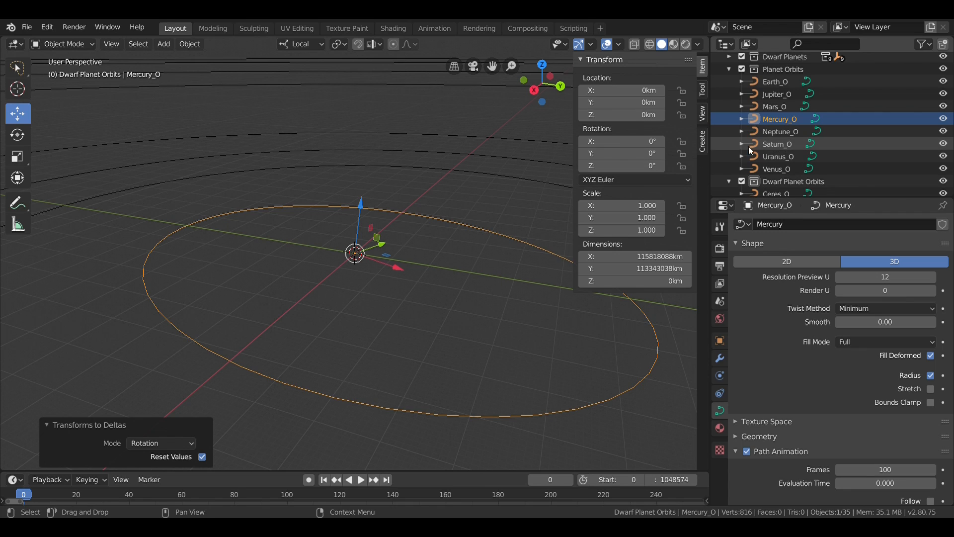
- Rotate the Venus_O orbit to 76.68° in Z and -3.39458° in X, and apply its rotation to deltas
{"action": "left_click", "coordinate": [768, 167]}
{"action": "middle_click_drag", "start_coordinate": [481, 249], "coordinate": [555, 207]}
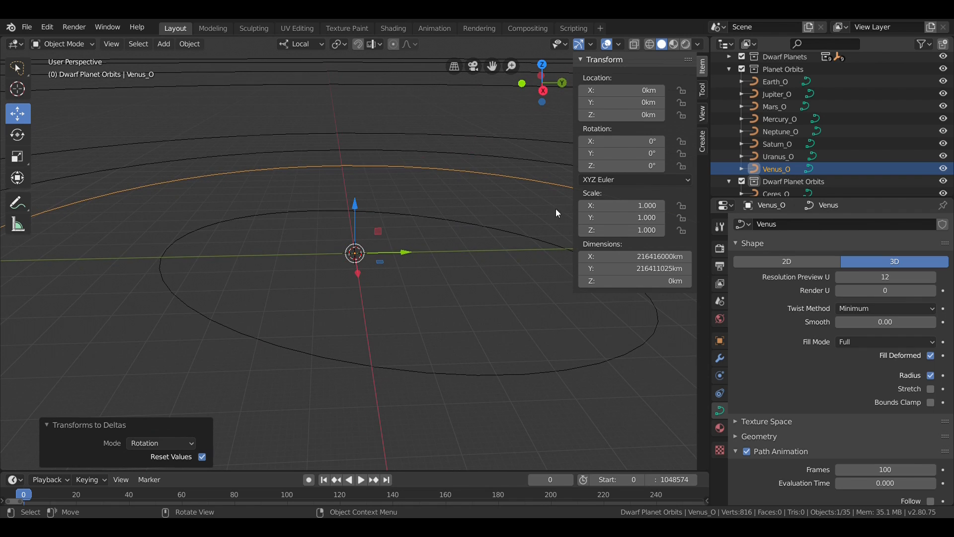
{"action": "left_click", "coordinate": [622, 166]}
{"action": "type", "text": "76.68"}
{"action": "key", "text": "Return"}
{"action": "left_click", "coordinate": [633, 141]}
{"action": "type", "text": "3.39458"}
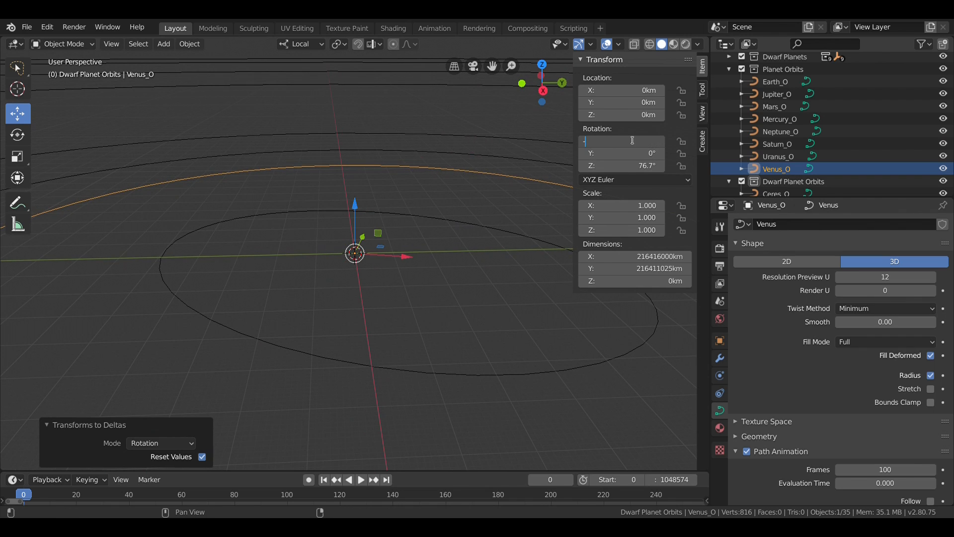
{"action": "key", "text": "Return"}
{"action": "key", "text": "shift+r"}
- Set the Z rotation of Venus_O to 54.884° and apply it to deltas
{"action": "left_click", "coordinate": [631, 165]}
{"action": "type", "text": "54.884"}
{"action": "key", "text": "Return"}
{"action": "key", "text": "ctrl+a"}
{"action": "left_click", "coordinate": [645, 158]}
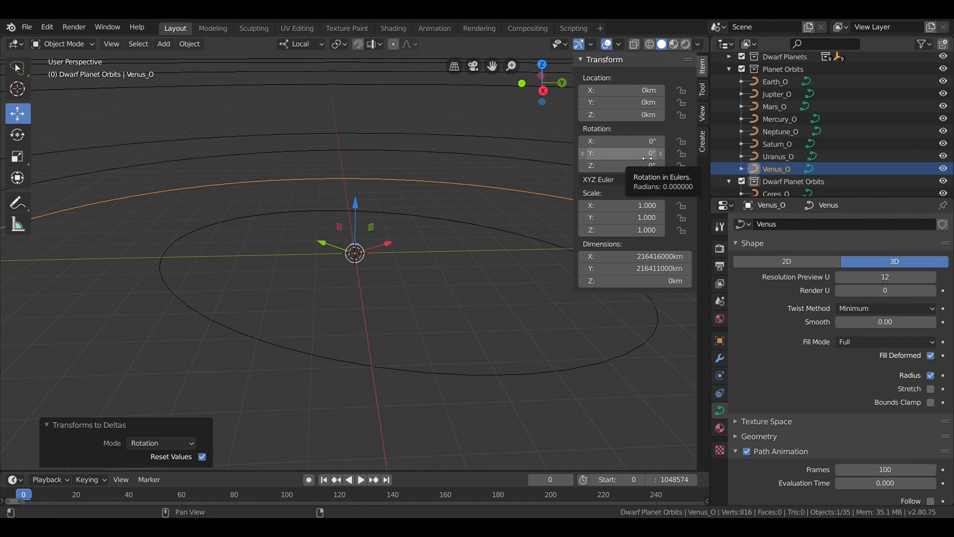
{"action": "middle_click_drag", "start_coordinate": [557, 179], "coordinate": [478, 187]}
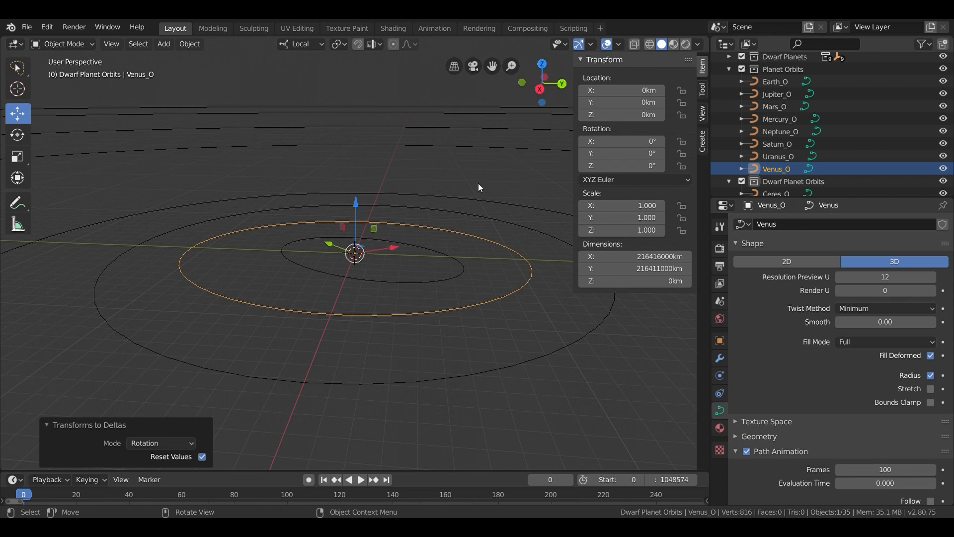
- Select the Earth_O orbit and set its Z rotation to -11.26064°
{"action": "left_click", "coordinate": [775, 81]}
{"action": "mouse_move", "coordinate": [439, 267]}
{"action": "middle_mouse_down"}
{"action": "mouse_move", "coordinate": [456, 257]}
{"action": "mouse_move", "coordinate": [444, 268]}
{"action": "middle_mouse_up"}
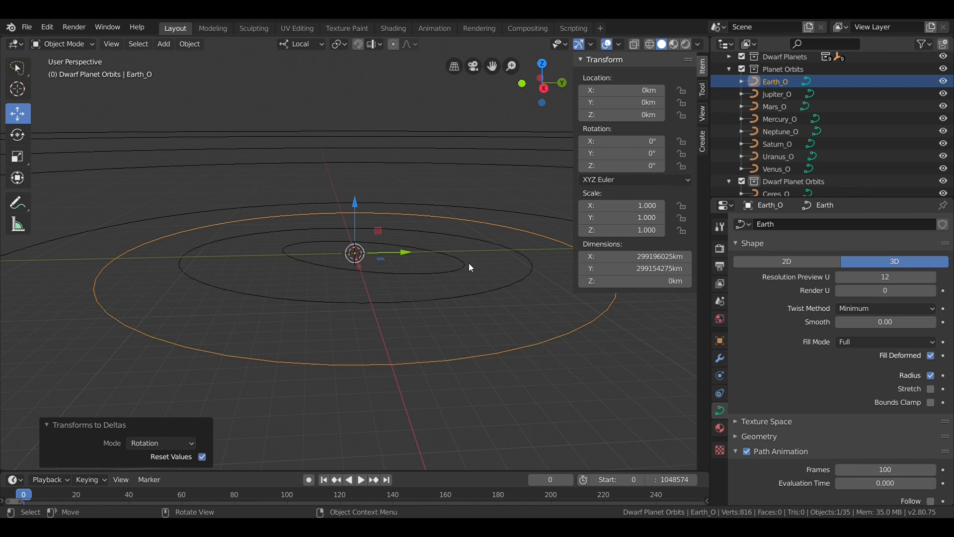
{"action": "middle_click_drag", "start_coordinate": [469, 263], "coordinate": [481, 285]}
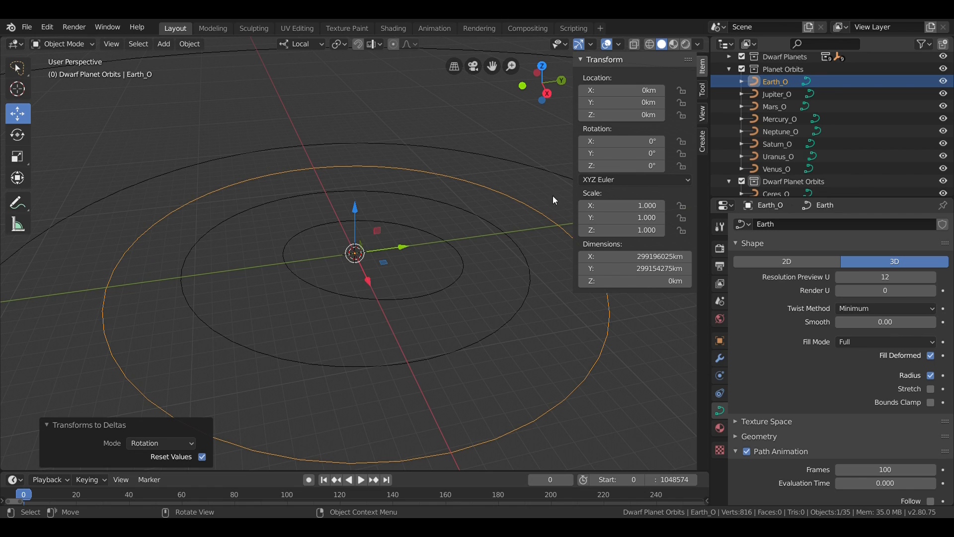
{"action": "left_click", "coordinate": [616, 167]}
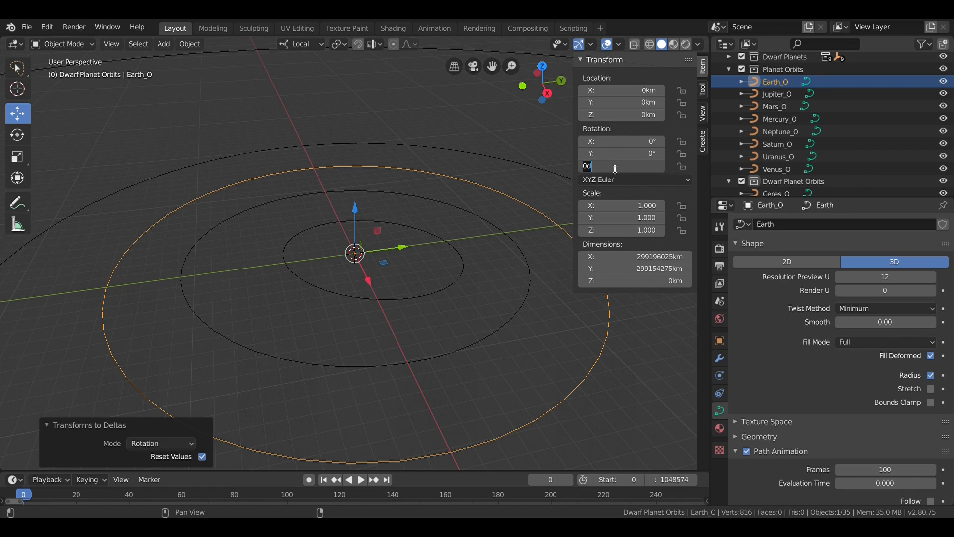
{"action": "type", "text": "-11.26064"}
{"action": "key", "text": "Return"}
{"action": "key", "text": "ctrl+a"}
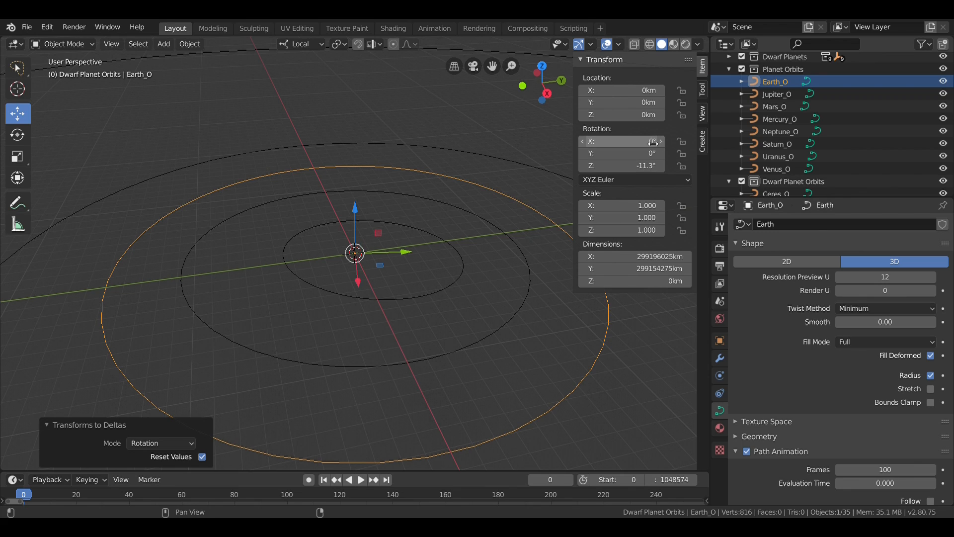
- Set the X rotation of Earth_O to -0.00005° and apply its rotation to deltas
{"action": "left_click", "coordinate": [650, 141]}
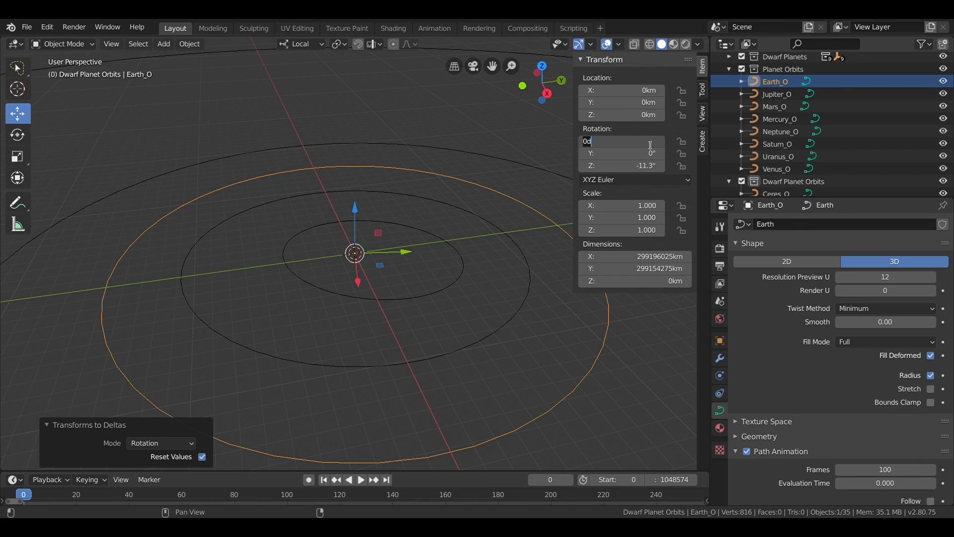
{"action": "type", "text": "-0"}
{"action": "type", "text": ".000"}
{"action": "type", "text": "05"}
{"action": "key", "text": "Return"}
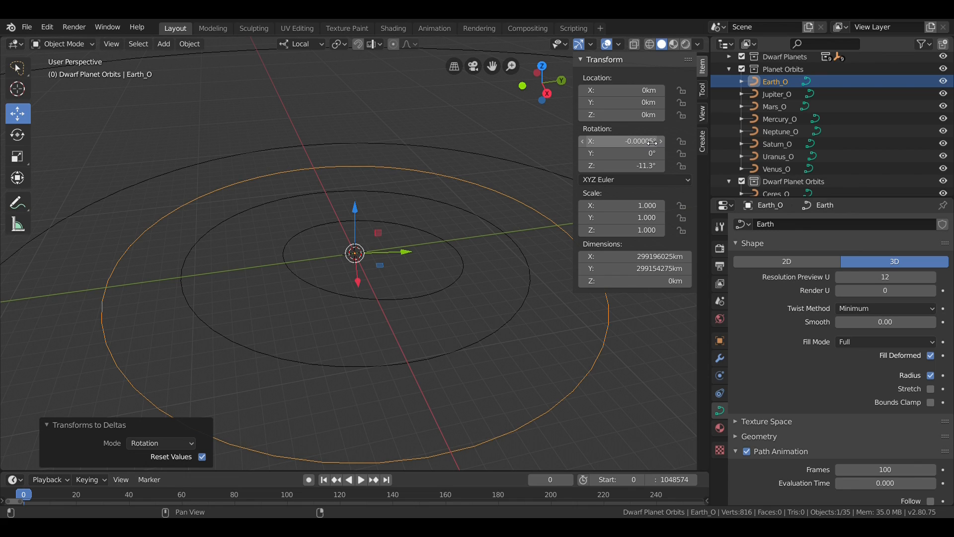
{"action": "key", "text": "ctrl+a"}
{"action": "left_click", "coordinate": [515, 161]}
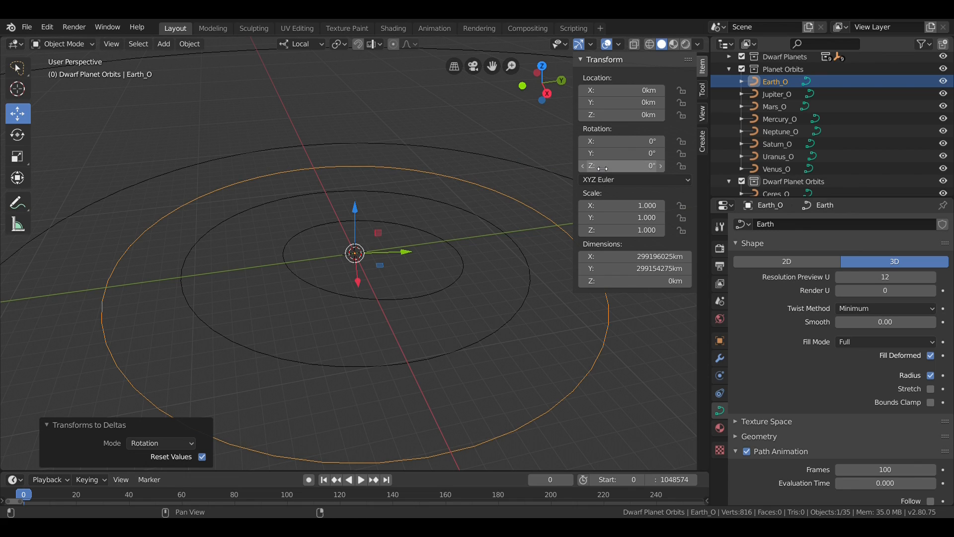
- Set the Z rotation of Earth_O to 114.20783° and apply it to deltas
{"action": "double_click", "coordinate": [602, 170]}
{"action": "type", "text": "114.20783"}
{"action": "key", "text": "Return"}
{"action": "key", "text": "ctrl+a"}
{"action": "left_click", "coordinate": [603, 171]}
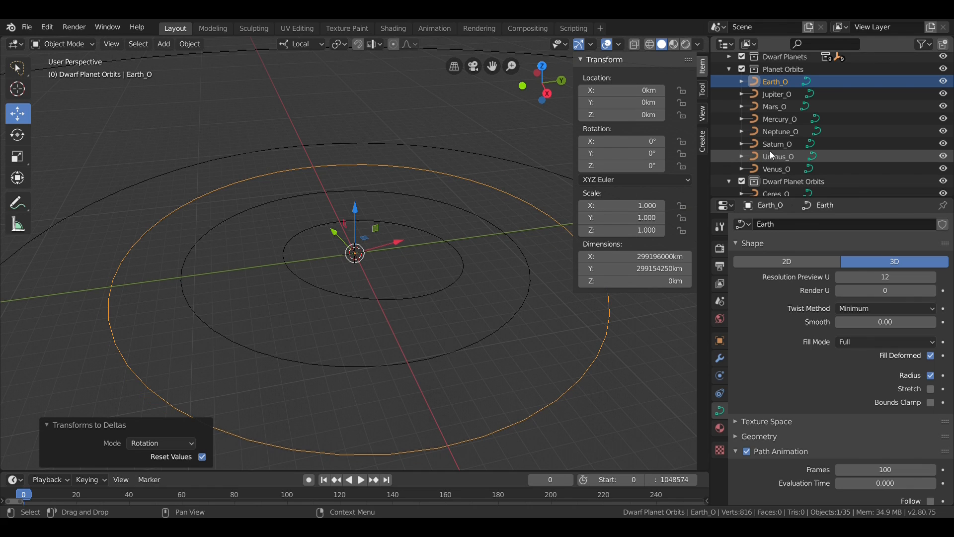
- Select the Mars_O orbit and set its Z rotation to 49.558° and its X rotation to -1.85°
{"action": "left_click", "coordinate": [774, 107]}
{"action": "double_click", "coordinate": [633, 167]}
{"action": "type", "text": "49.558"}
{"action": "key", "text": "Return"}
{"action": "key", "text": "ctrl+a"}
{"action": "key", "text": "Escape"}
{"action": "double_click", "coordinate": [650, 142]}
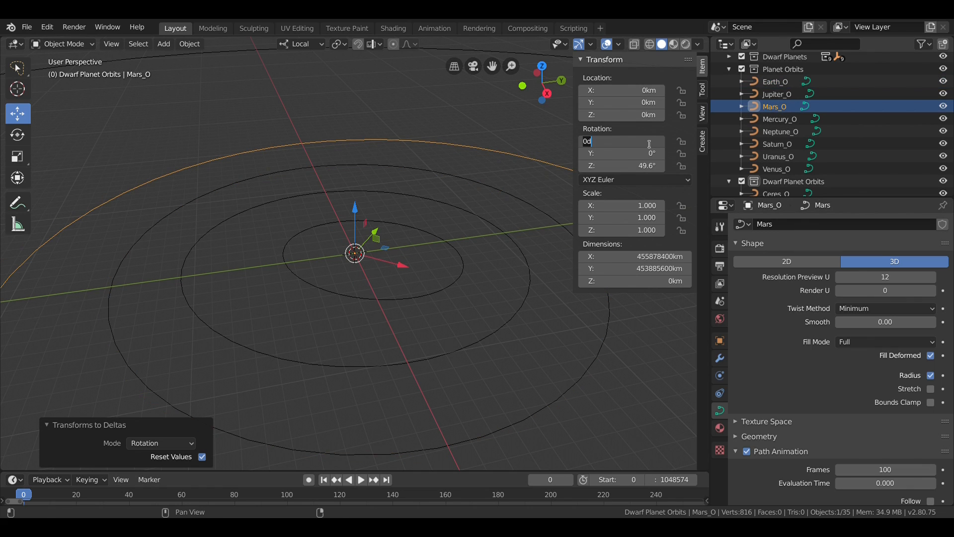
{"action": "type", "text": "-1.85"}
{"action": "key", "text": "Return"}
- Apply the rotation of Mars_O to deltas and set its Z rotation to 287°
{"action": "key", "text": "ctrl+a"}
{"action": "left_click", "coordinate": [651, 143]}
{"action": "double_click", "coordinate": [640, 165]}
{"action": "key", "text": "Return"}
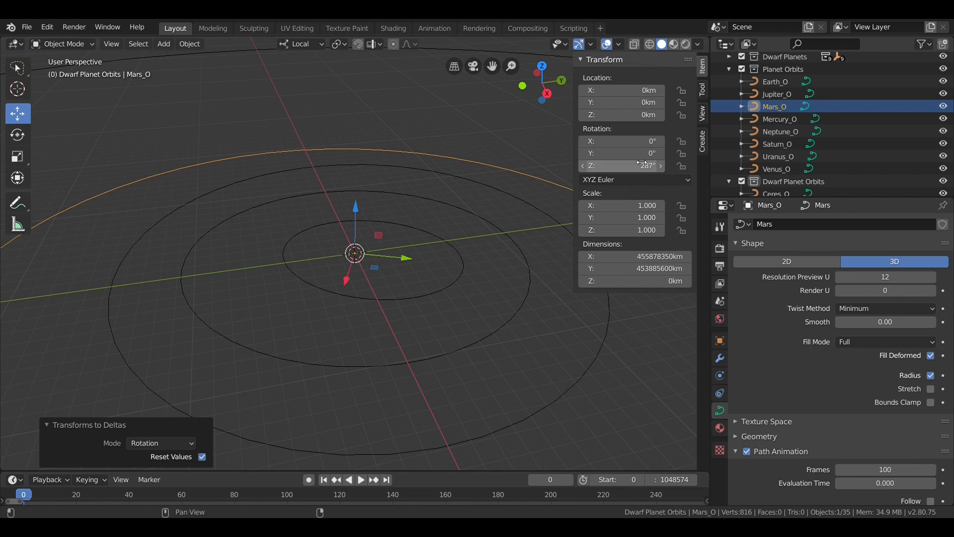
- Select the Jupiter_O orbit, rotate it about Z to its ascending node angle, and apply its rotation to deltas
{"action": "left_click", "coordinate": [775, 94]}
{"action": "double_click", "coordinate": [627, 166]}
{"action": "type", "text": "10"}
{"action": "key", "text": "Return"}
{"action": "key", "text": "ctrl+a"}
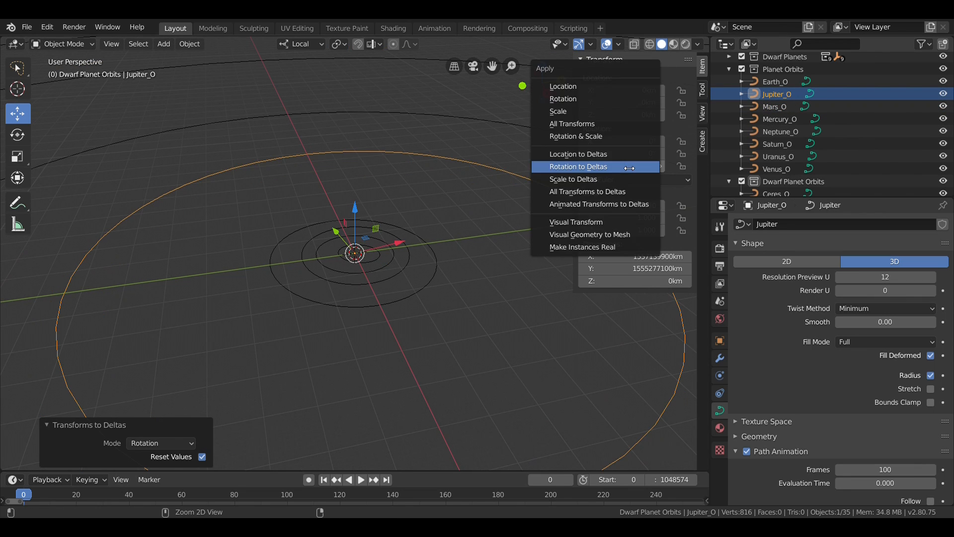
{"action": "left_click", "coordinate": [627, 167]}
- Set the Z rotation of Jupiter_O to 273.867°
{"action": "left_click", "coordinate": [637, 172]}
{"action": "type", "text": "273.867"}
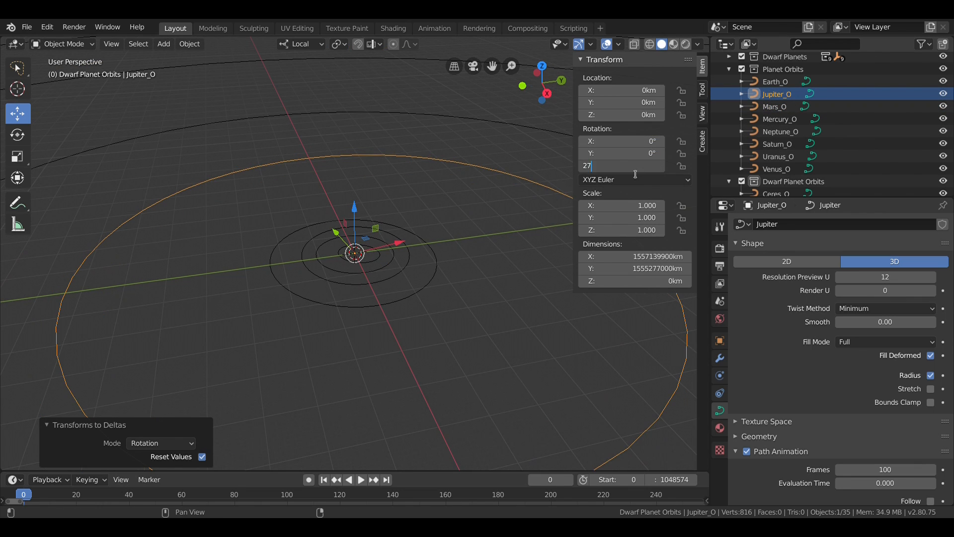
{"action": "key", "text": "Return"}
- Select the Saturn_O orbit, set its Z rotation to 113.6°, and apply its rotation to deltas
{"action": "left_click", "coordinate": [772, 143]}
{"action": "left_click", "coordinate": [615, 168]}
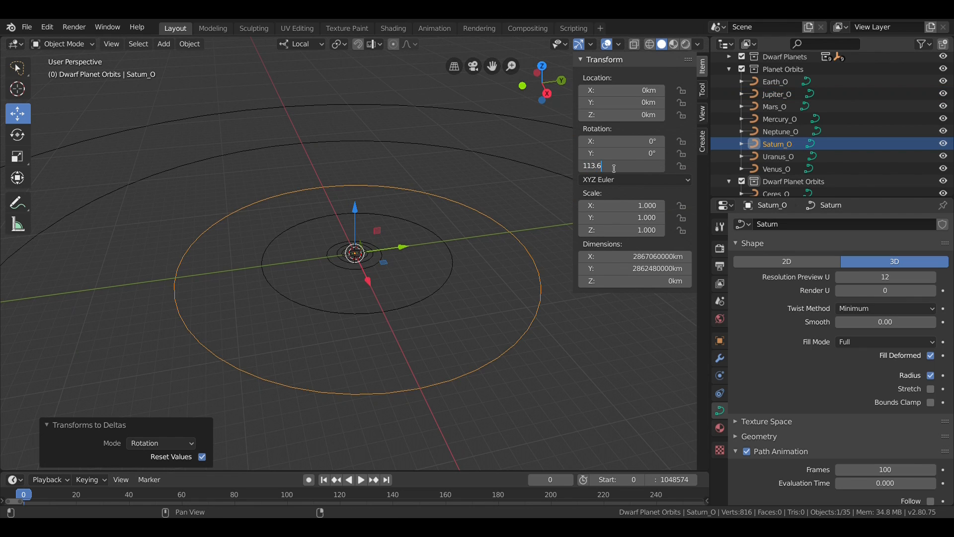
{"action": "type", "text": "113.6"}
{"action": "key", "text": "Return"}
{"action": "key", "text": "ctrl+a"}
{"action": "left_click", "coordinate": [616, 168]}
- Set the Z rotation of Saturn_O to 339° and apply it to deltas
{"action": "left_click", "coordinate": [622, 167]}
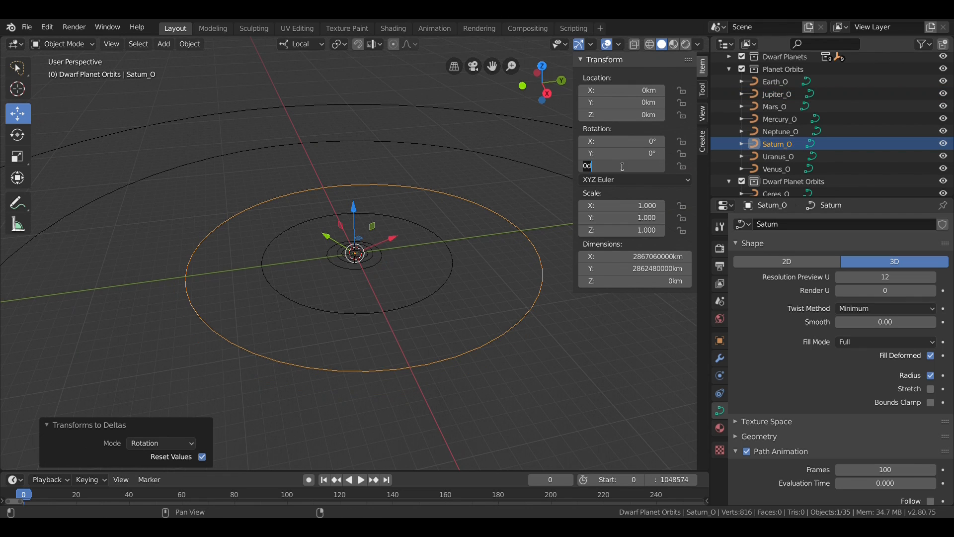
{"action": "type", "text": "339."}
{"action": "key", "text": "Return"}
{"action": "key", "text": "ctrl+a"}
{"action": "left_click", "coordinate": [623, 167]}
- Select the Uranus_O orbit, set its Z rotation to 74.006°, tilt it about X by its inclination, and apply the rotation to deltas
{"action": "left_click", "coordinate": [769, 155]}
{"action": "left_click", "coordinate": [633, 168]}
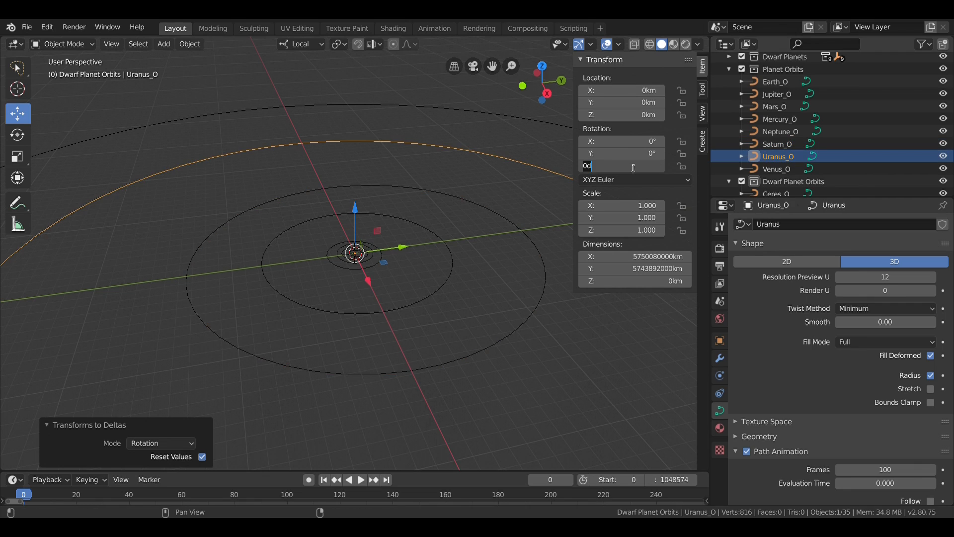
{"action": "type", "text": "74.006"}
{"action": "key", "text": "Return"}
{"action": "left_click", "coordinate": [635, 143]}
{"action": "key", "text": "Return"}
{"action": "key", "text": "ctrl+a"}
{"action": "left_click", "coordinate": [635, 147]}
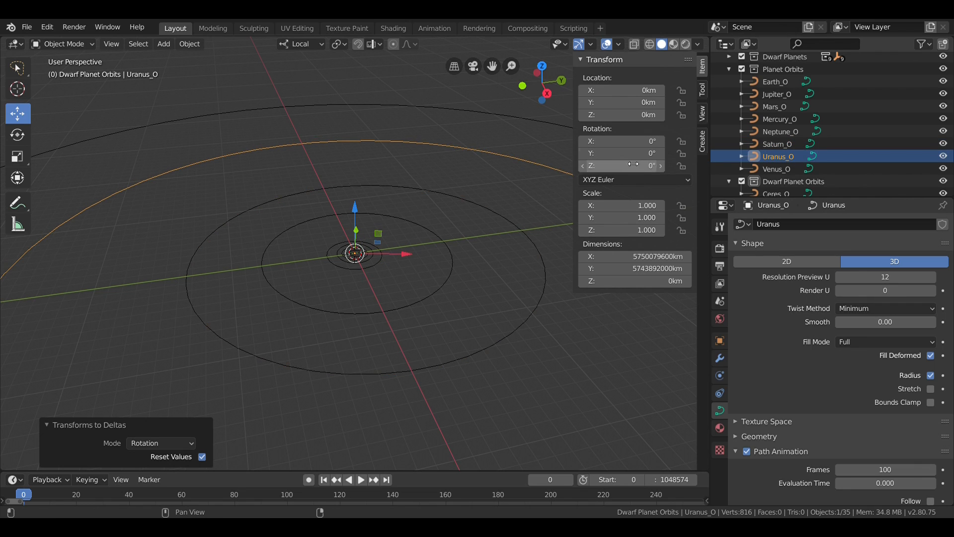
- Set the Z rotation of Uranus_O to 96.998857° and apply it to deltas
{"action": "left_click", "coordinate": [628, 168]}
{"action": "type", "text": "96.998857"}
{"action": "key", "text": "Return"}
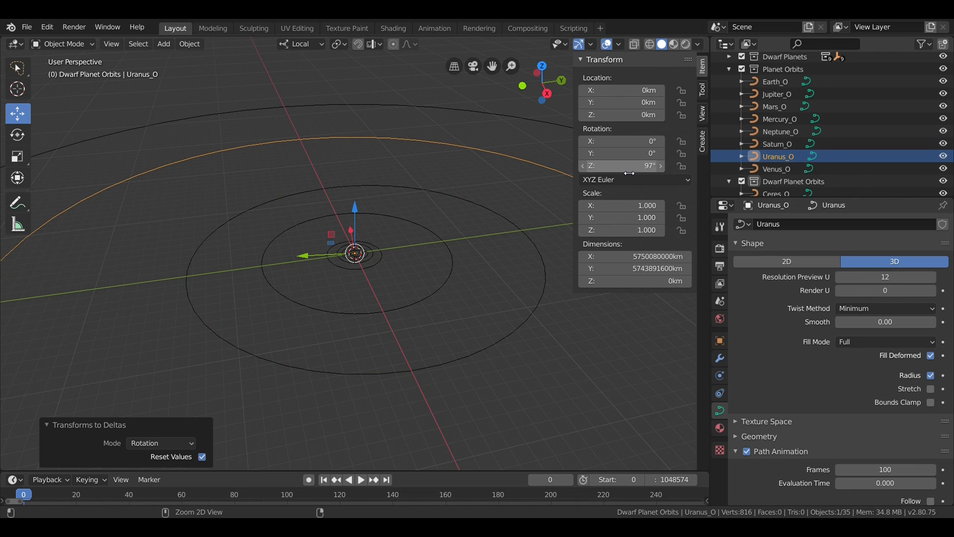
{"action": "key", "text": "ctrl+a"}
{"action": "left_click", "coordinate": [634, 149]}
- Select the Neptune_O orbit, rotate it 132° about Z and -1.7679° about X, and apply the rotation to deltas
{"action": "left_click", "coordinate": [776, 132]}
{"action": "left_click", "coordinate": [632, 143]}
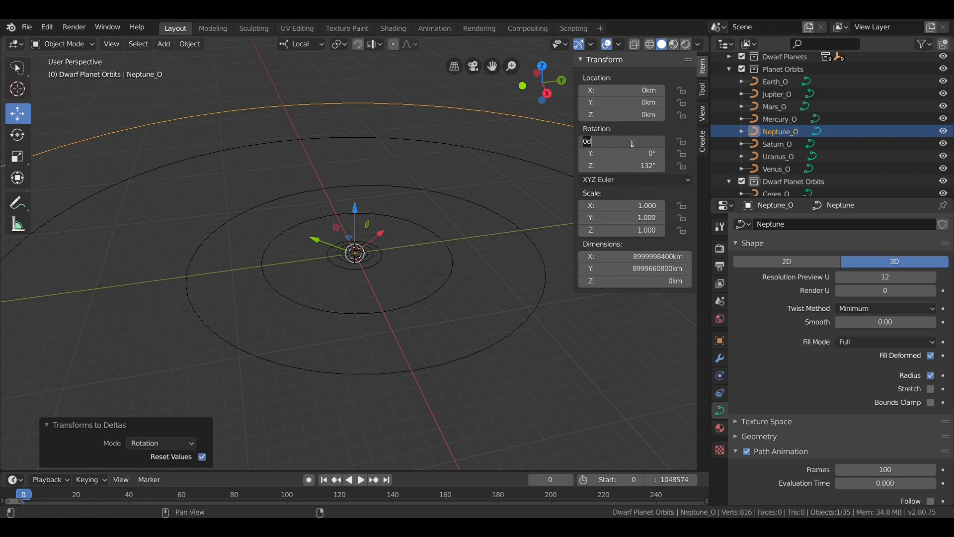
{"action": "type", "text": "-1.7679"}
{"action": "key", "text": "Return"}
{"action": "key", "text": "ctrl+a"}
{"action": "left_click", "coordinate": [634, 147]}
- Set the Z rotation of Neptune_O to 276.336° and apply it to deltas
{"action": "left_click", "coordinate": [632, 166]}
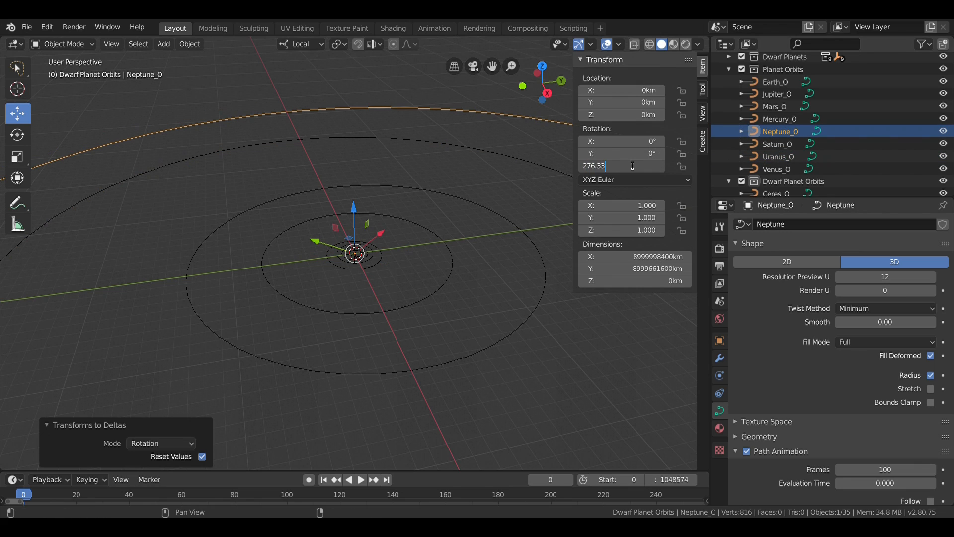
{"action": "type", "text": "276.336"}
{"action": "key", "text": "Return"}
{"action": "key", "text": "ctrl+a"}
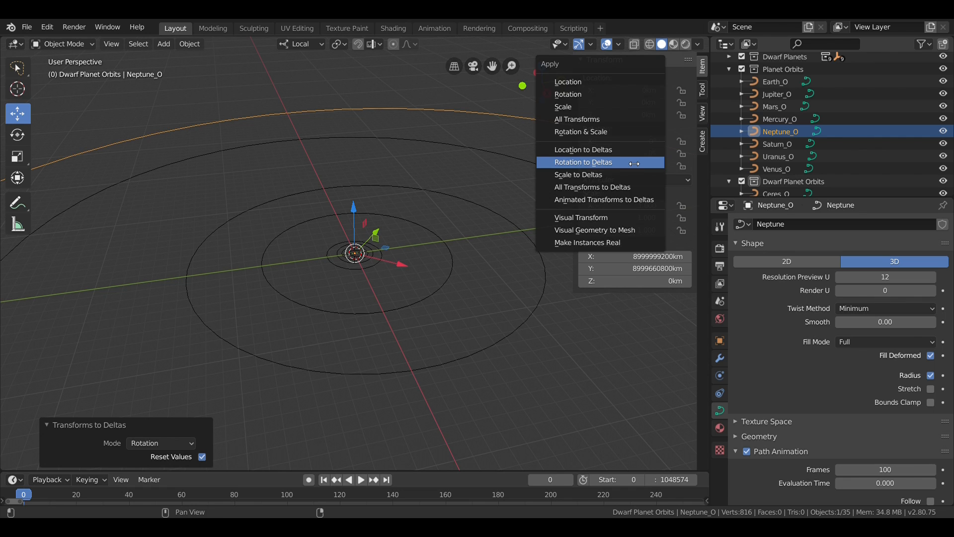
{"action": "left_click", "coordinate": [634, 162]}
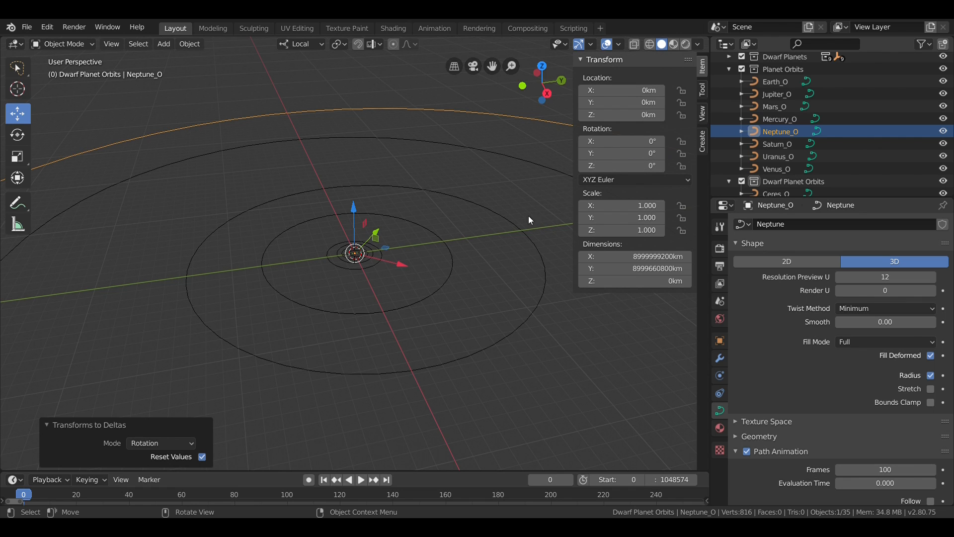
- Check the finished planet orbits from a low angle and hide the Planet Orbits collection in the viewport
{"action": "scroll", "coordinate": [507, 209], "scroll_direction": "down", "scroll_amount": 4}
{"action": "scroll", "coordinate": [485, 204], "scroll_direction": "up", "scroll_amount": 5}
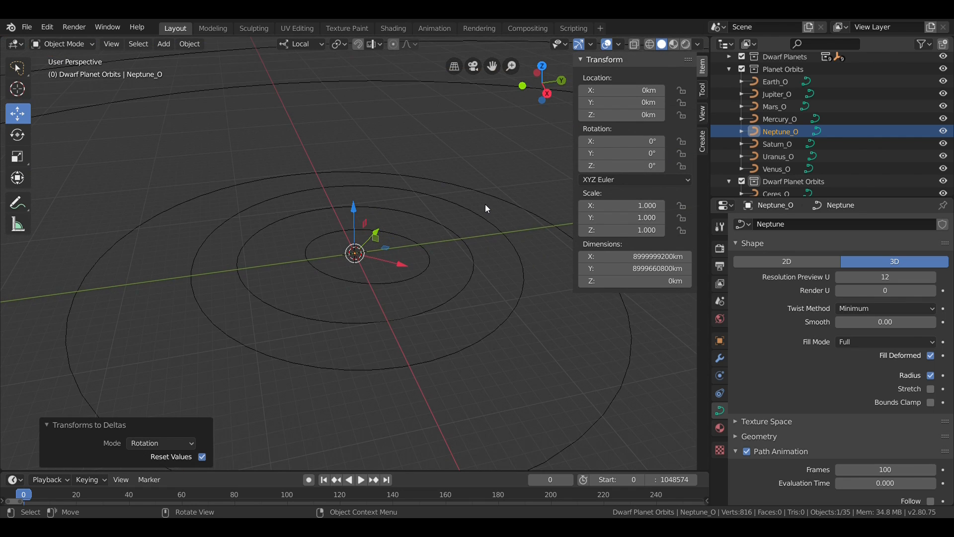
{"action": "middle_click_drag", "start_coordinate": [485, 204], "coordinate": [473, 165]}
{"action": "scroll", "coordinate": [473, 166], "scroll_direction": "down", "scroll_amount": 4}
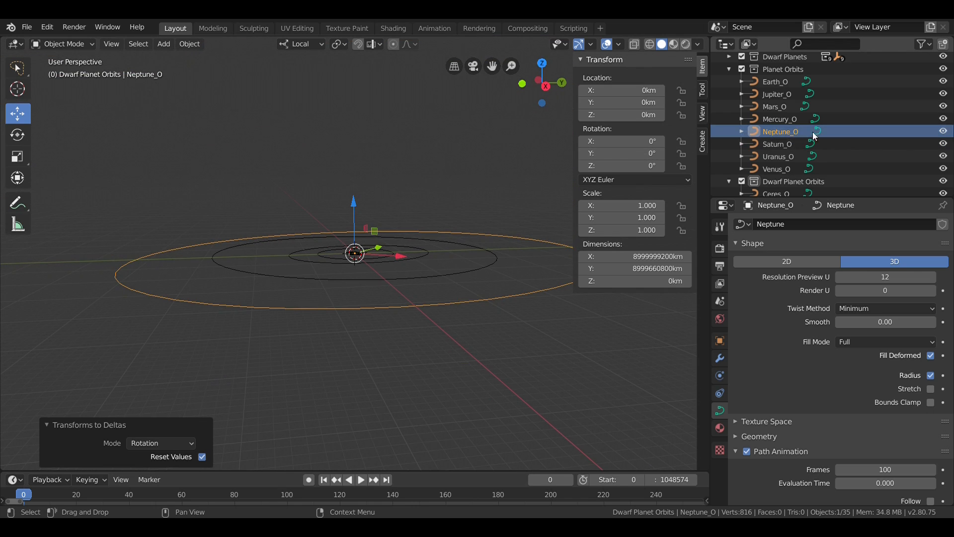
{"action": "left_click", "coordinate": [943, 69]}
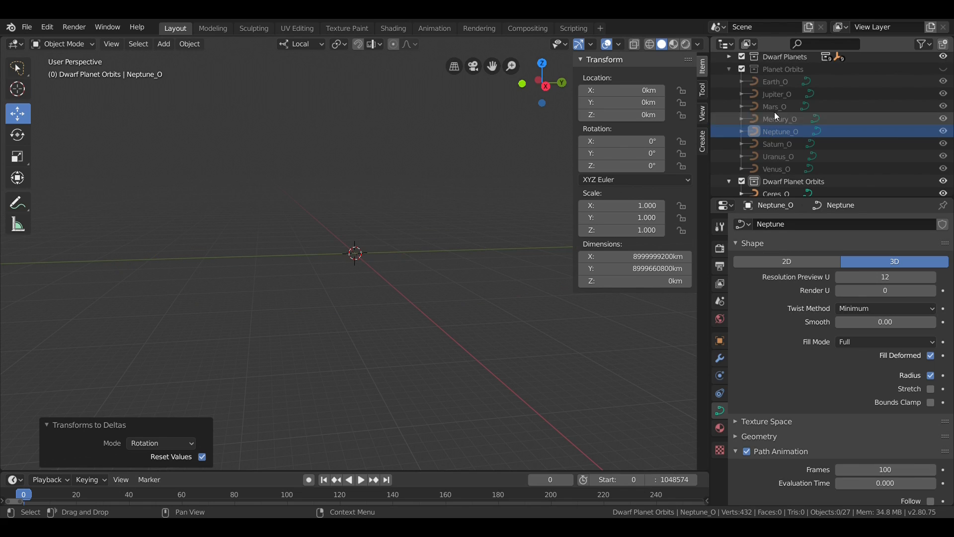
- Select the Ceres_O orbit and set its X scale to 414261000 and its Y scale to 414261000*sqrt(1-pow(.0760090291,2))
{"action": "scroll", "coordinate": [743, 118], "scroll_direction": "down", "scroll_amount": 3}
{"action": "scroll", "coordinate": [743, 117], "scroll_direction": "down", "scroll_amount": 3}
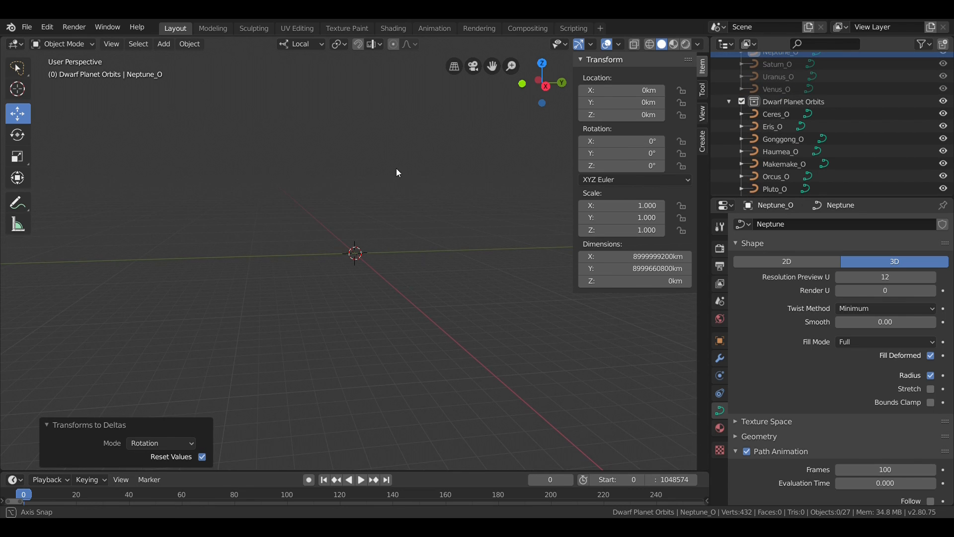
{"action": "middle_click_drag", "start_coordinate": [397, 171], "coordinate": [411, 189]}
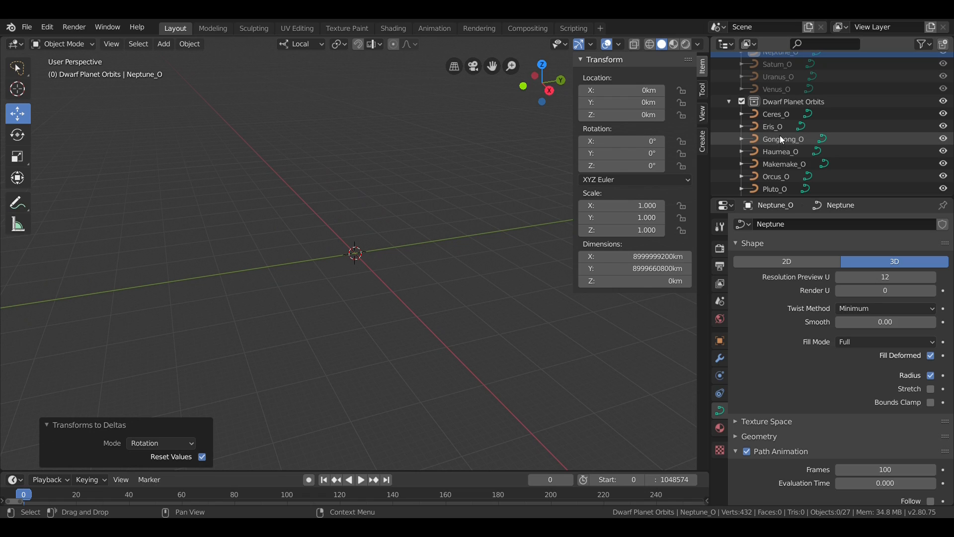
{"action": "left_click", "coordinate": [771, 117]}
{"action": "left_click", "coordinate": [641, 206]}
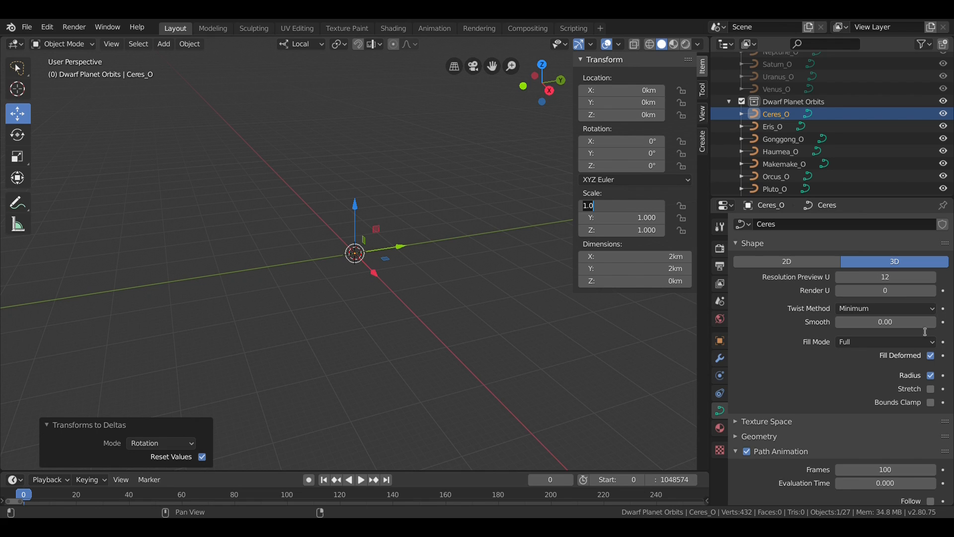
{"action": "left_click", "coordinate": [620, 204]}
{"action": "key", "text": "ctrl+a"}
{"action": "type", "text": "414261000"}
{"action": "key", "text": "Tab"}
{"action": "type", "text": "414261000"}
{"action": "type", "text": "*sqrt(1-pow(.076009,2))"}
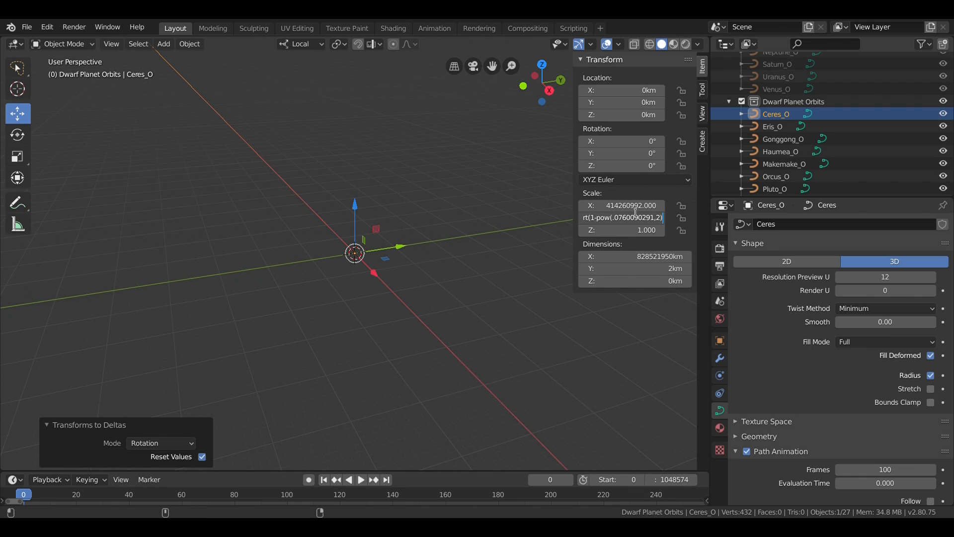
{"action": "key", "text": "Return"}
- Offset Ceres_O along X by 414261000 times its eccentricity .0760090291 and apply its location
{"action": "left_click", "coordinate": [633, 91]}
{"action": "type", "text": "414261000"}
{"action": "type", "text": "*.0760"}
{"action": "key", "text": "Return"}
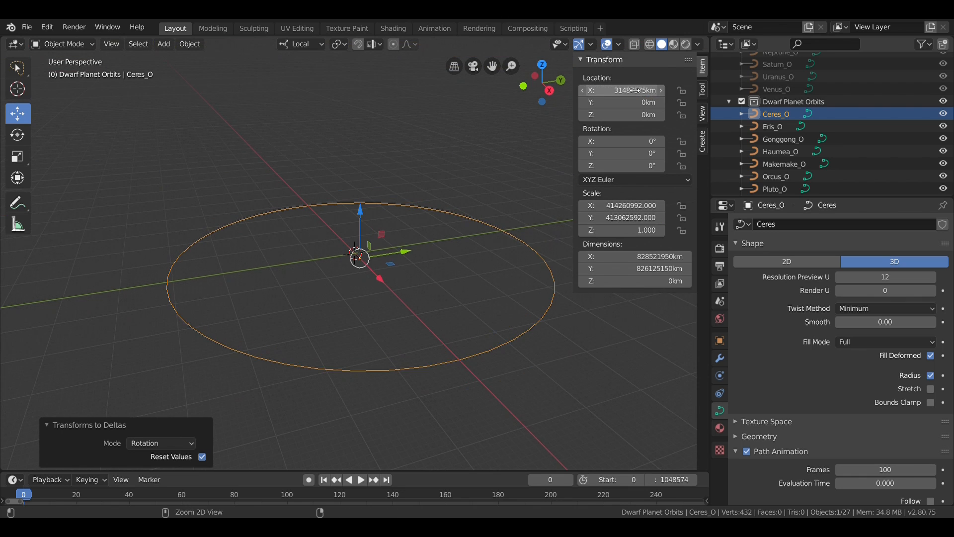
{"action": "key", "text": "ctrl+a"}
{"action": "left_click", "coordinate": [460, 59]}
{"action": "scroll", "coordinate": [768, 142], "scroll_direction": "down", "scroll_amount": 3}
{"action": "left_click", "coordinate": [770, 135]}
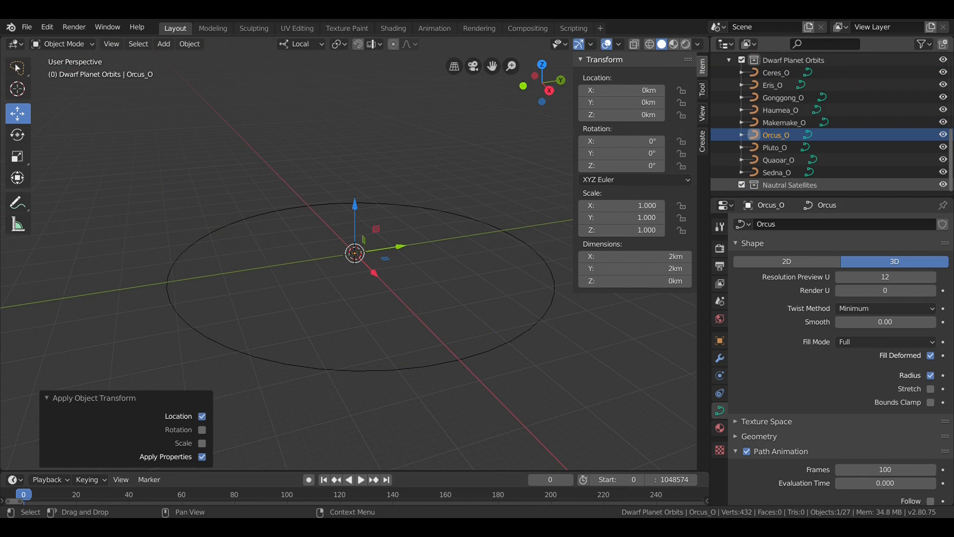
{"action": "left_click", "coordinate": [624, 206]}
{"action": "key", "text": "ctrl+v"}
{"action": "key", "text": "Tab"}
{"action": "key", "text": "ctrl+v"}
{"action": "type", "text": "*sqrt(1-pow(.22701,2))"}
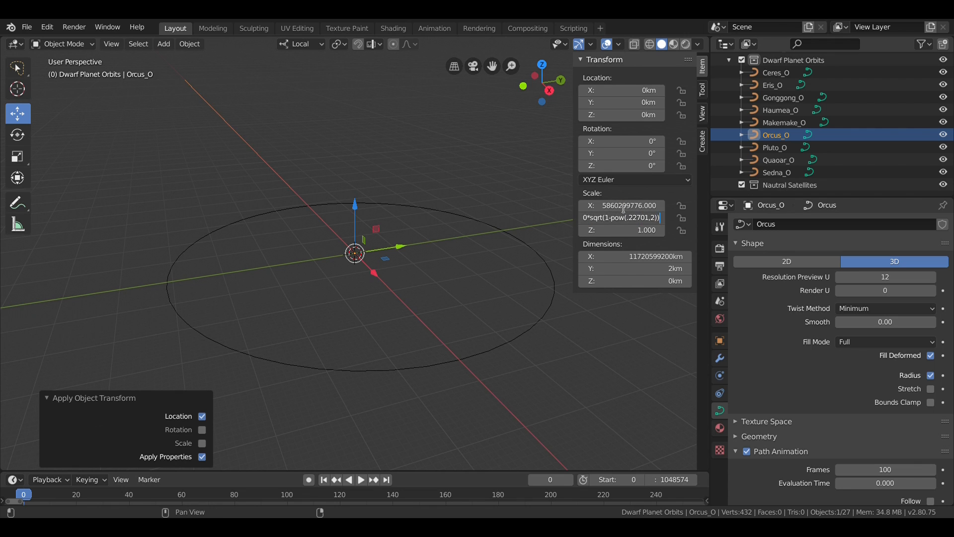
{"action": "key", "text": "Return"}
- Set the X location of Orcus_O to its X scale value times .22701 and apply its location and scale
{"action": "left_click", "coordinate": [622, 92]}
{"action": "key", "text": "ctrl+v"}
{"action": "type", "text": "*.22701"}
{"action": "key", "text": "Return"}
{"action": "scroll", "coordinate": [367, 211], "scroll_direction": "down", "scroll_amount": 16}
{"action": "key", "text": "ctrl+a"}
{"action": "left_click", "coordinate": [343, 197]}
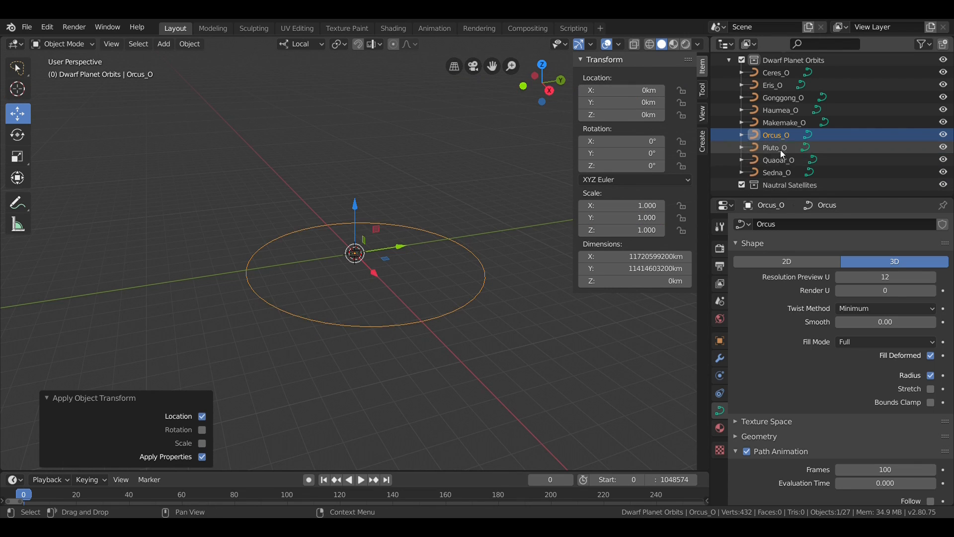
{"action": "left_click", "coordinate": [775, 147]}
{"action": "left_click", "coordinate": [624, 206]}
{"action": "key", "text": "ctrl+v"}
{"action": "key", "text": "Tab"}
{"action": "key", "text": "ctrl+v"}
{"action": "type", "text": "*sqrt(1-pow(.2488,2))"}
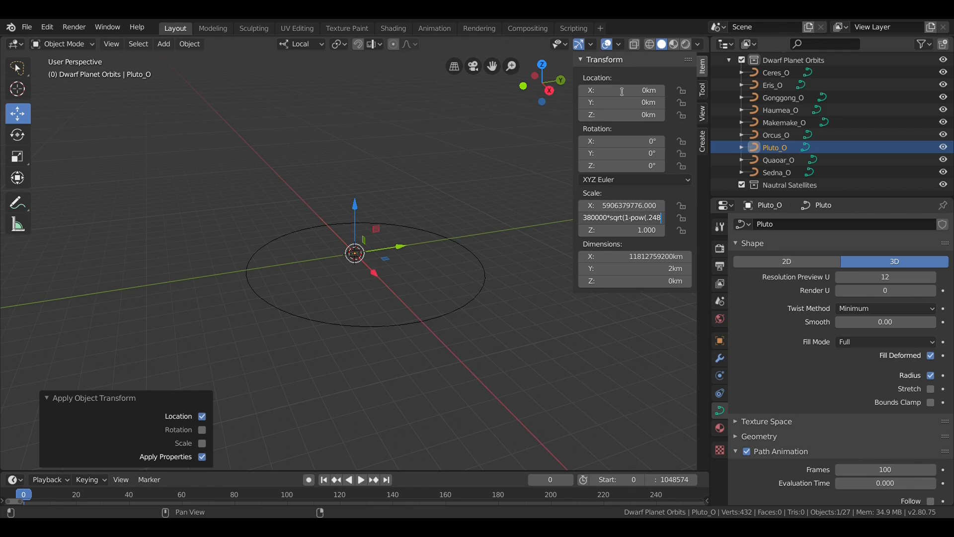
{"action": "key", "text": "Return"}
{"action": "left_click", "coordinate": [623, 91]}
{"action": "key", "text": "ctrl+v"}
{"action": "type", "text": "*.2488"}
{"action": "key", "text": "Return"}
{"action": "key", "text": "ctrl+a"}
{"action": "left_click", "coordinate": [502, 156]}
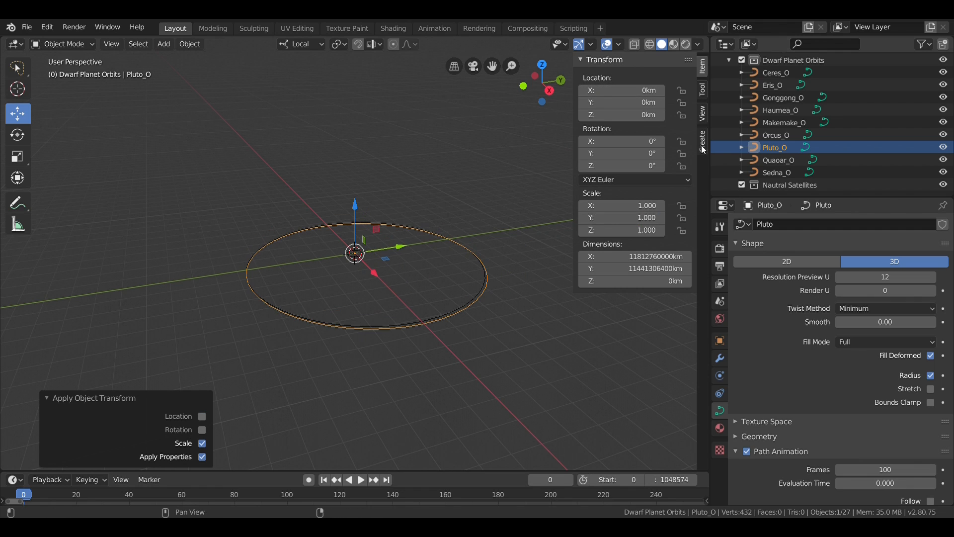
{"action": "left_click", "coordinate": [781, 110]}
{"action": "left_click", "coordinate": [607, 206]}
{"action": "key", "text": "ctrl+v"}
{"action": "key", "text": "Tab"}
{"action": "key", "text": "ctrl+v"}
{"action": "type", "text": "*sqrt(1-pow(.19489,2))"}
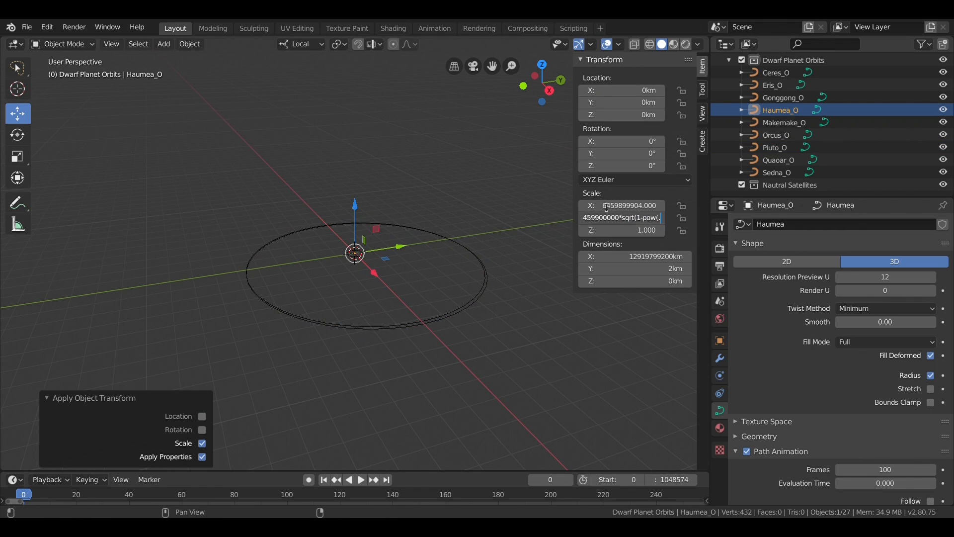
{"action": "key", "text": "Return"}
{"action": "left_click", "coordinate": [637, 89]}
{"action": "key", "text": "ctrl+v"}
{"action": "type", "text": "*.19489"}
{"action": "key", "text": "Return"}
{"action": "key", "text": "ctrl+a"}
{"action": "left_click", "coordinate": [502, 153]}
{"action": "key", "text": "ctrl+a"}
{"action": "left_click", "coordinate": [502, 128]}
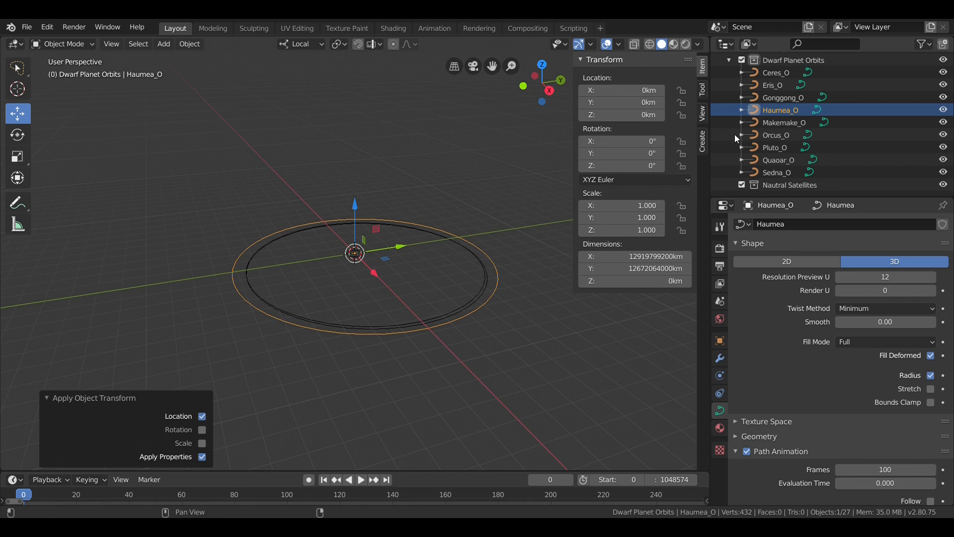
{"action": "left_click", "coordinate": [770, 160]}
{"action": "left_click", "coordinate": [632, 206]}
{"action": "key", "text": "ctrl+v"}
{"action": "key", "text": "Tab"}
{"action": "key", "text": "ctrl+v"}
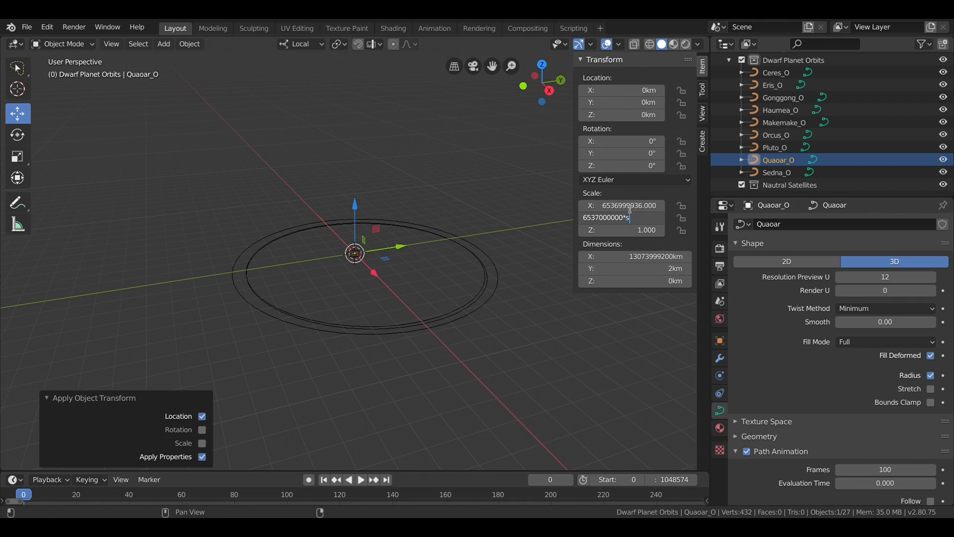
{"action": "type", "text": "*sqrt(1-pow(.04016,2))"}
{"action": "key", "text": "Return"}
{"action": "left_click", "coordinate": [635, 91]}
{"action": "key", "text": "ctrl+v"}
{"action": "type", "text": "*.0"}
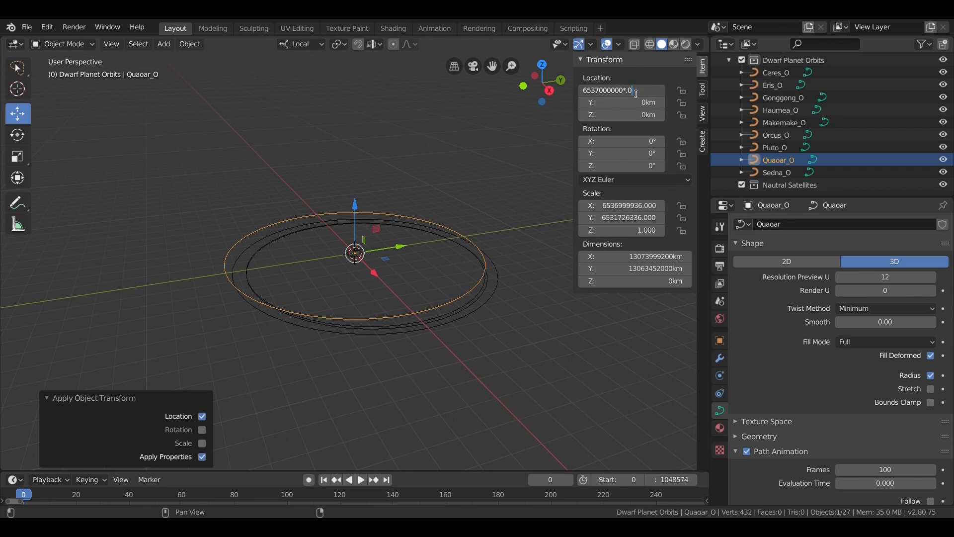
{"action": "type", "text": "4016"}
{"action": "key", "text": "Return"}
{"action": "key", "text": "ctrl+a"}
{"action": "left_click", "coordinate": [546, 132]}
{"action": "key", "text": "ctrl+a"}
{"action": "left_click", "coordinate": [545, 156]}
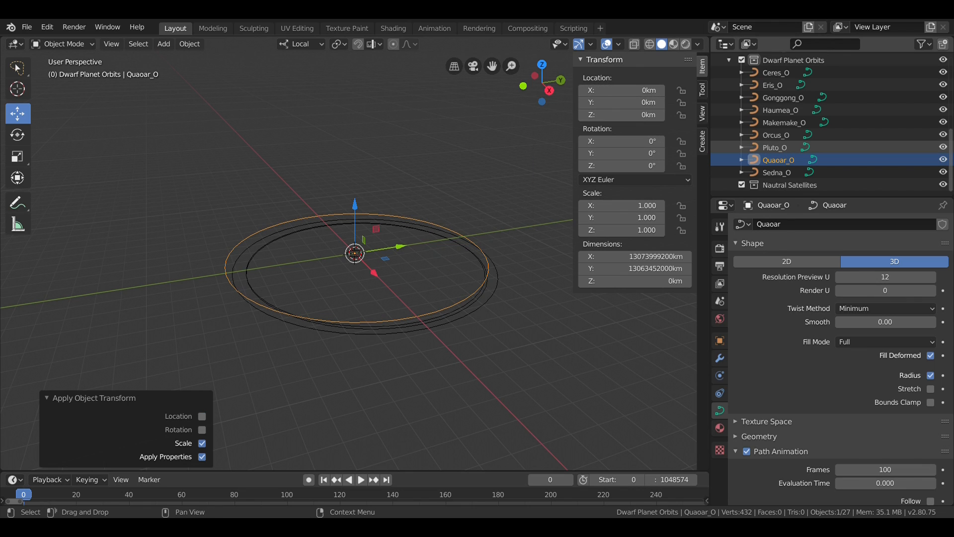
{"action": "left_click", "coordinate": [770, 123]}
{"action": "left_click", "coordinate": [641, 205]}
{"action": "key", "text": "ctrl+v"}
{"action": "key", "text": "Tab"}
{"action": "key", "text": "ctrl+v"}
{"action": "type", "text": "*sqrt(1-pow(.16126,2))"}
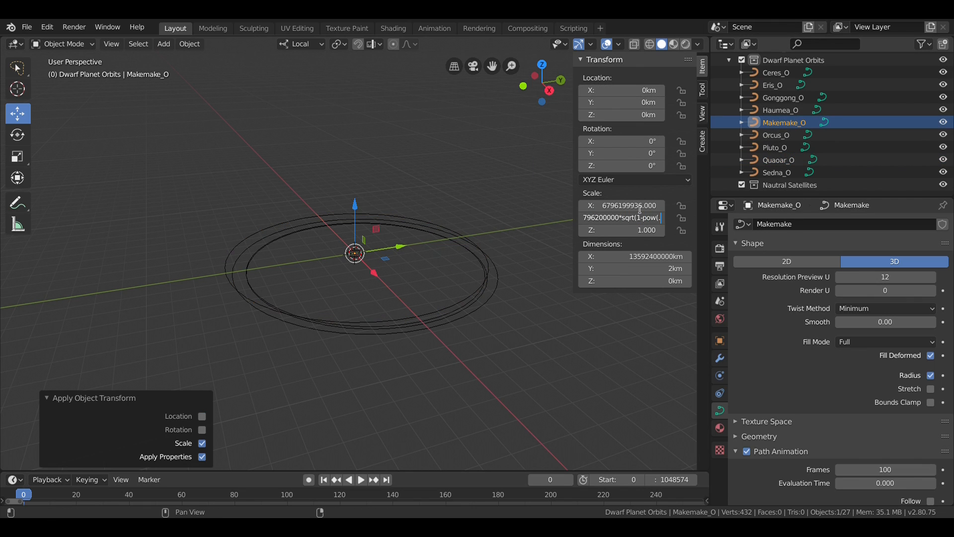
{"action": "key", "text": "Return"}
{"action": "left_click", "coordinate": [630, 92]}
{"action": "key", "text": "ctrl+v"}
{"action": "type", "text": "*.16126"}
{"action": "key", "text": "Return"}
{"action": "key", "text": "ctrl+a"}
{"action": "left_click", "coordinate": [493, 157]}
{"action": "key", "text": "ctrl+a"}
{"action": "left_click", "coordinate": [495, 133]}
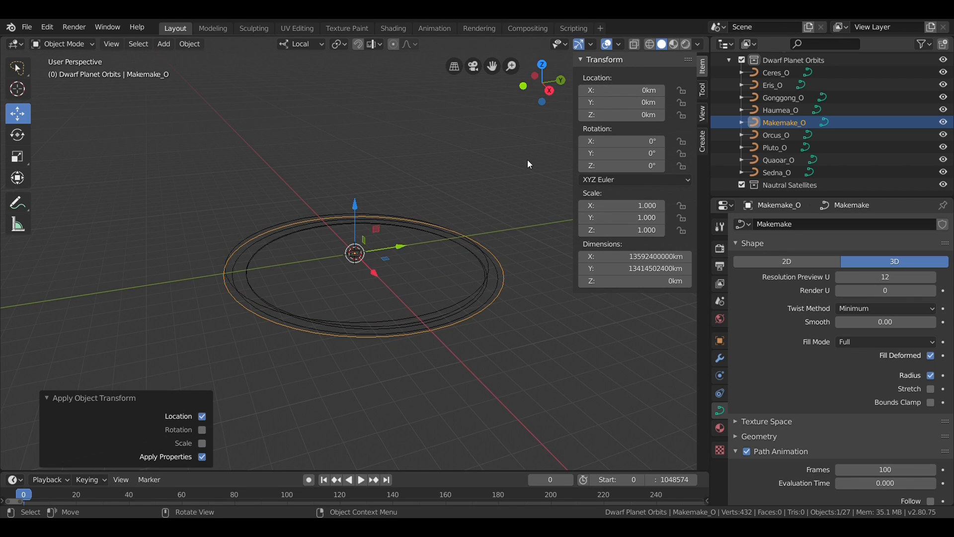
{"action": "left_click", "coordinate": [779, 160]}
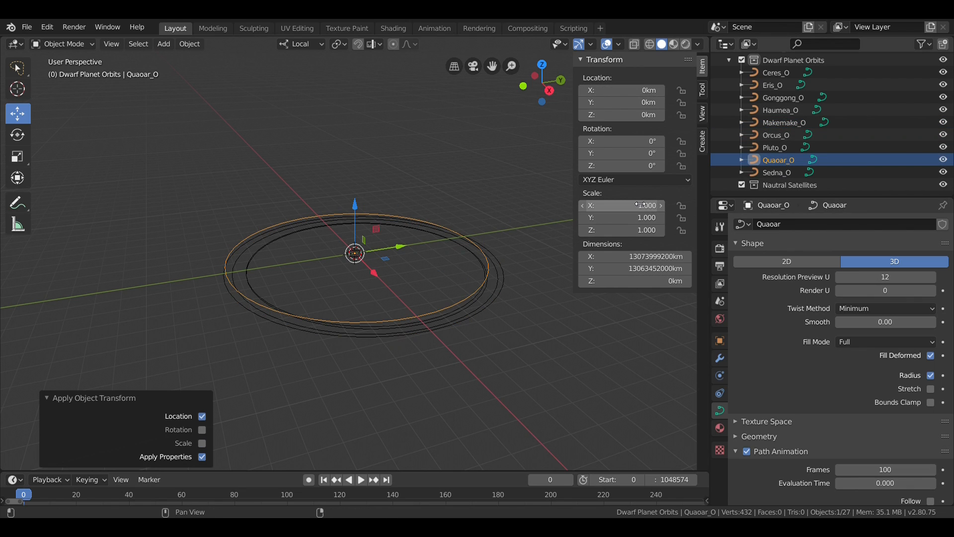
{"action": "left_click", "coordinate": [772, 98]}
{"action": "left_click", "coordinate": [641, 205]}
{"action": "type", "text": "10092999680.000"}
{"action": "key", "text": "Tab"}
{"action": "key", "text": "ctrl+v"}
{"action": "type", "text": "*sqrt(1-pow(.50048,2))"}
{"action": "key", "text": "Return"}
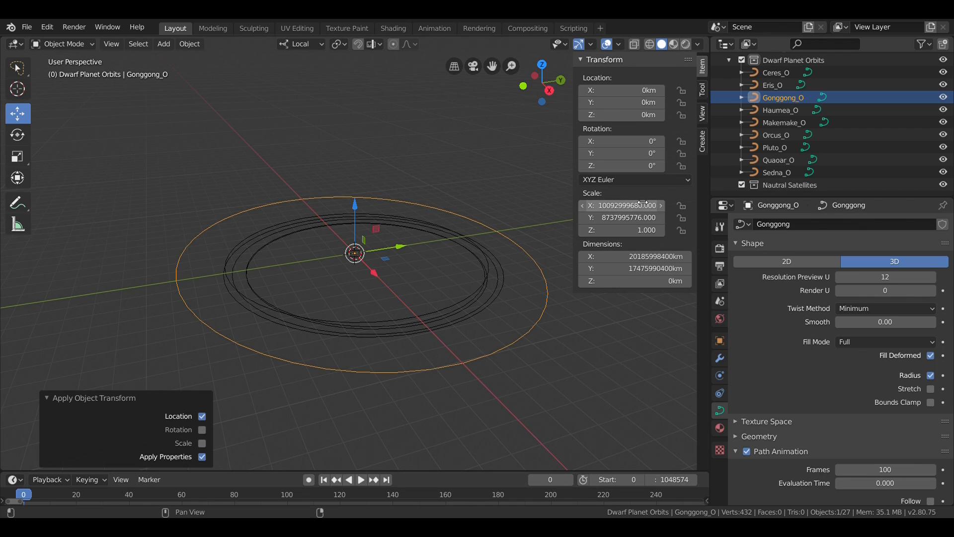
- Set the X location of Gonggong_O to its X scale value times .50048 and apply its scale and location
{"action": "left_click", "coordinate": [625, 93]}
{"action": "key", "text": "ctrl+v"}
{"action": "type", "text": "*.50048"}
{"action": "key", "text": "Return"}
{"action": "key", "text": "ctrl+a"}
{"action": "left_click", "coordinate": [452, 162]}
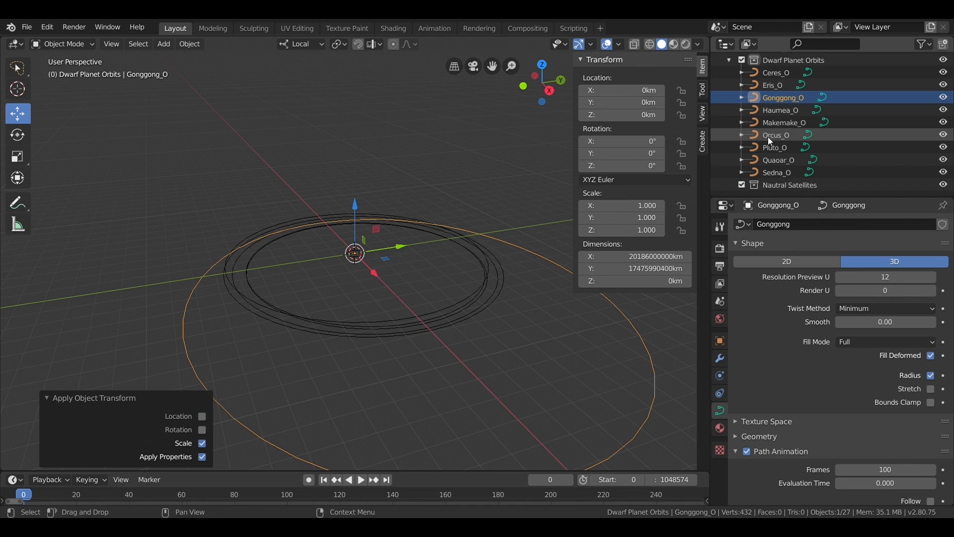
{"action": "key", "text": "ctrl+a"}
{"action": "left_click", "coordinate": [499, 200]}
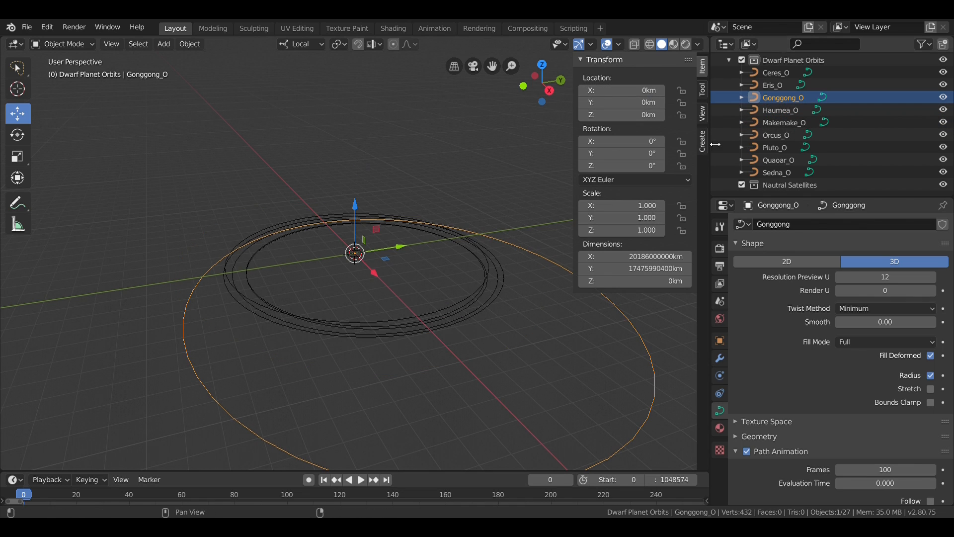
{"action": "scroll", "coordinate": [499, 204], "scroll_direction": "down", "scroll_amount": 1}
{"action": "left_click", "coordinate": [773, 85]}
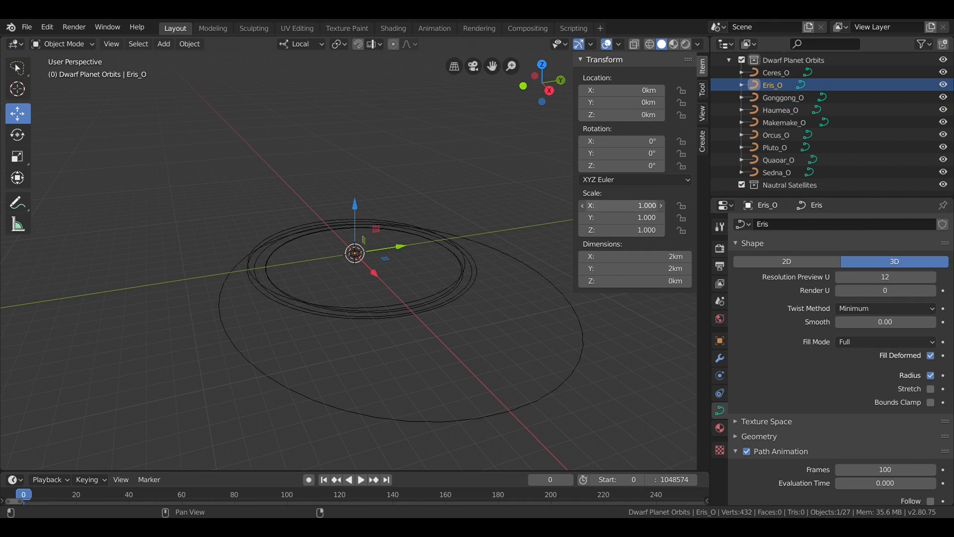
{"action": "double_click", "coordinate": [630, 207]}
{"action": "type", "text": "10152000000"}
{"action": "key", "text": "Tab"}
{"action": "type", "text": "10152000000*sqrt(1-pow(.43607,2))"}
{"action": "key", "text": "Return"}
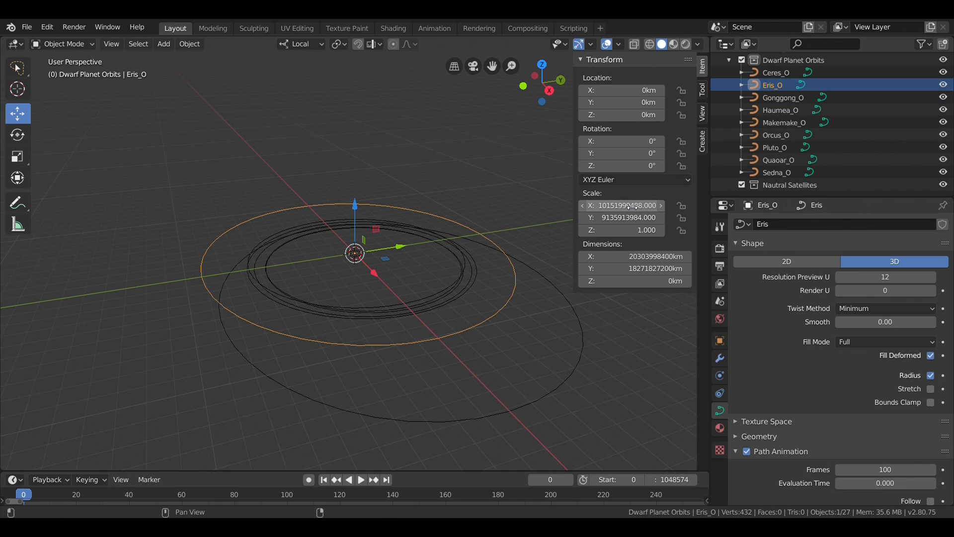
{"action": "double_click", "coordinate": [635, 92]}
{"action": "type", "text": "10152000000*.43607"}
{"action": "key", "text": "Return"}
{"action": "key", "text": "ctrl+a"}
{"action": "left_click", "coordinate": [428, 153]}
{"action": "key", "text": "ctrl+a"}
{"action": "left_click", "coordinate": [412, 127]}
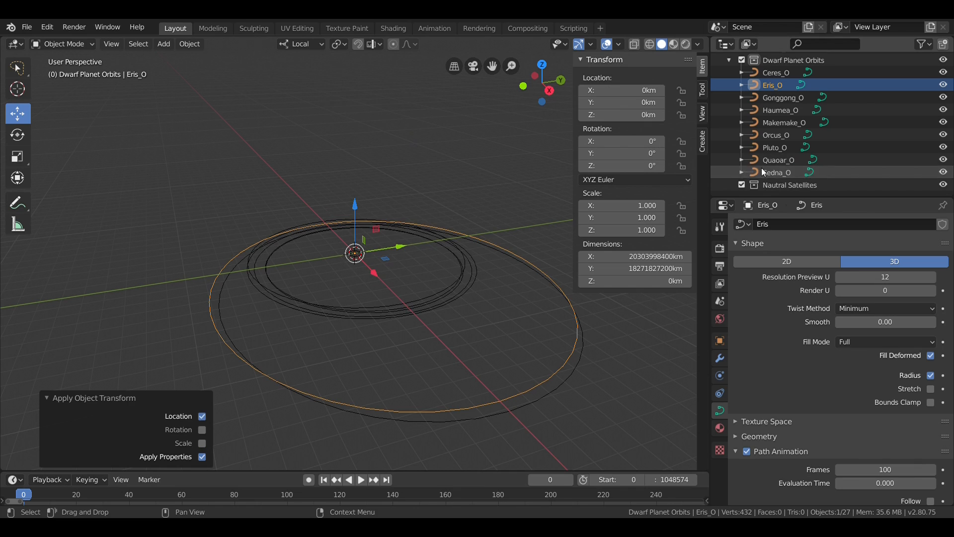
{"action": "left_click", "coordinate": [764, 172]}
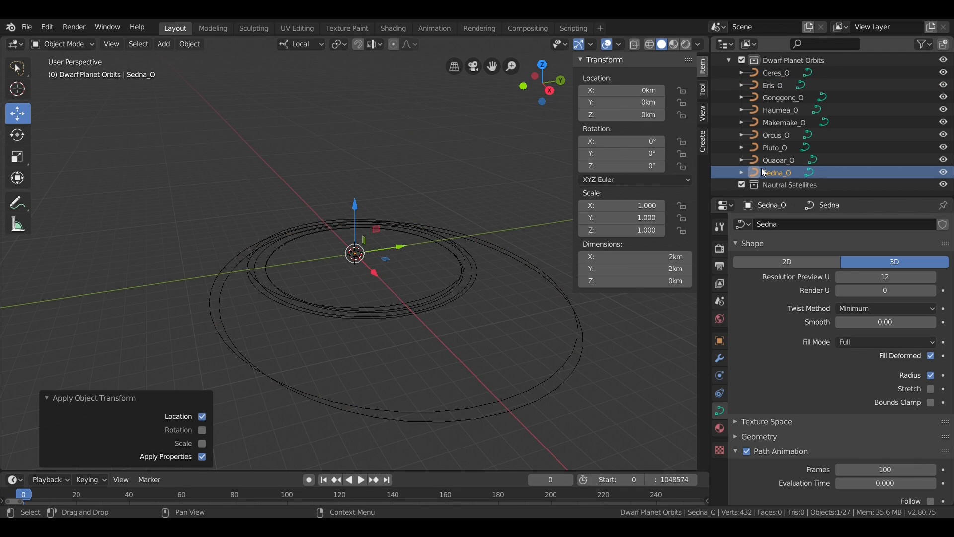
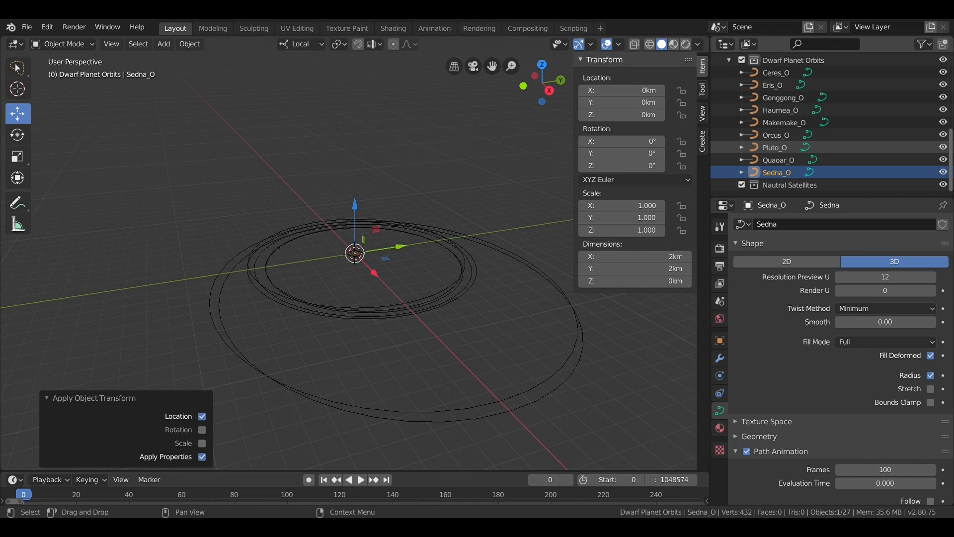
{"action": "left_click", "coordinate": [600, 209]}
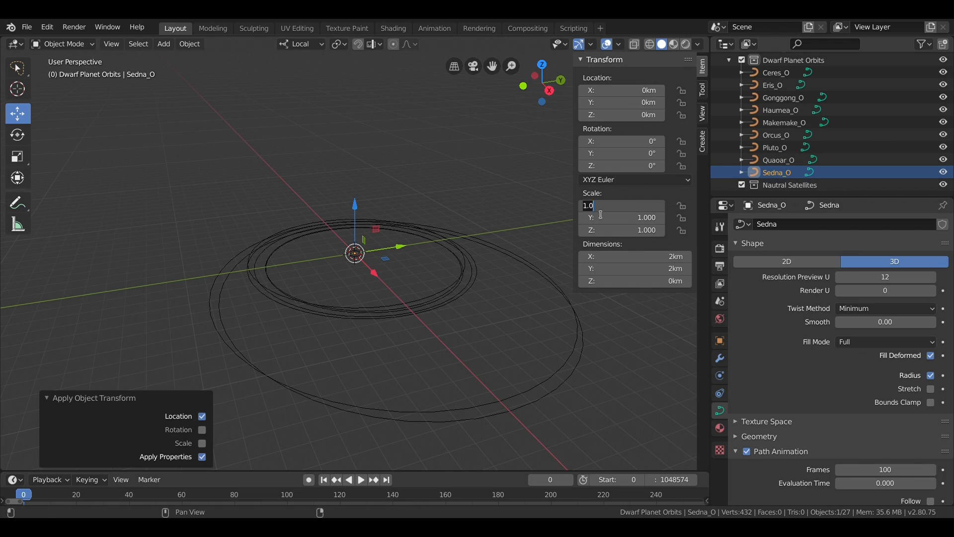
{"action": "key", "text": "ctrl+v"}
{"action": "key", "text": "Tab"}
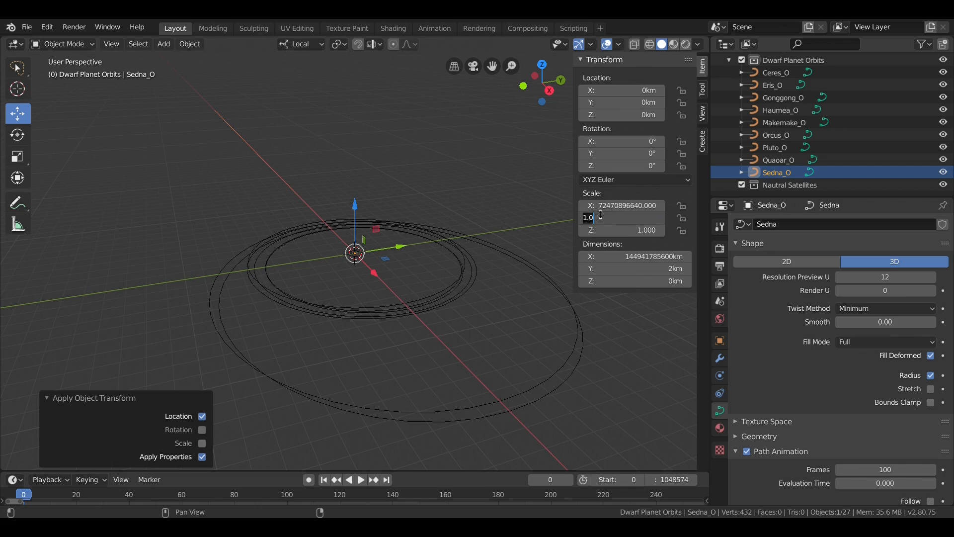
{"action": "key", "text": "ctrl+v"}
{"action": "type", "text": "*sqrt(1-pow(.84259,2))"}
{"action": "key", "text": "Return"}
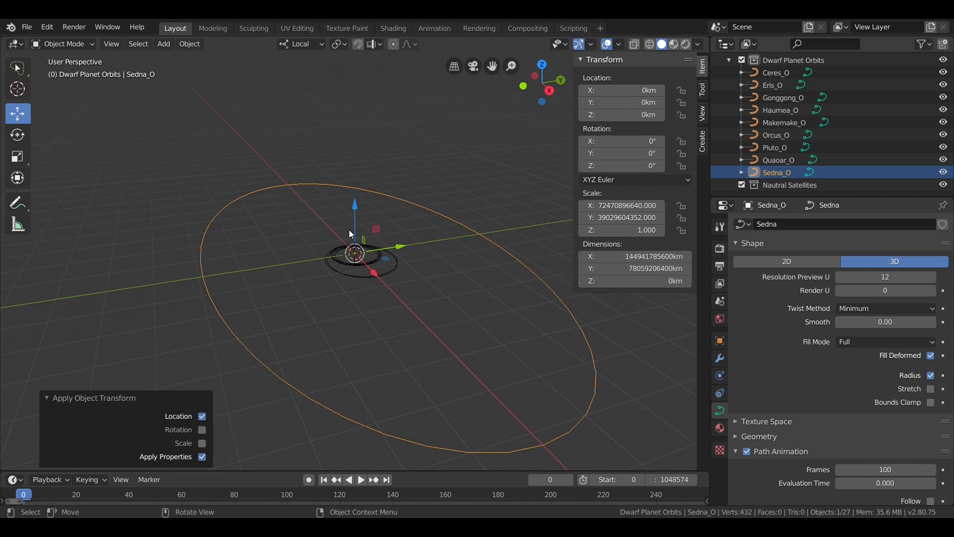
{"action": "left_click", "coordinate": [602, 91]}
{"action": "key", "text": "ctrl+v"}
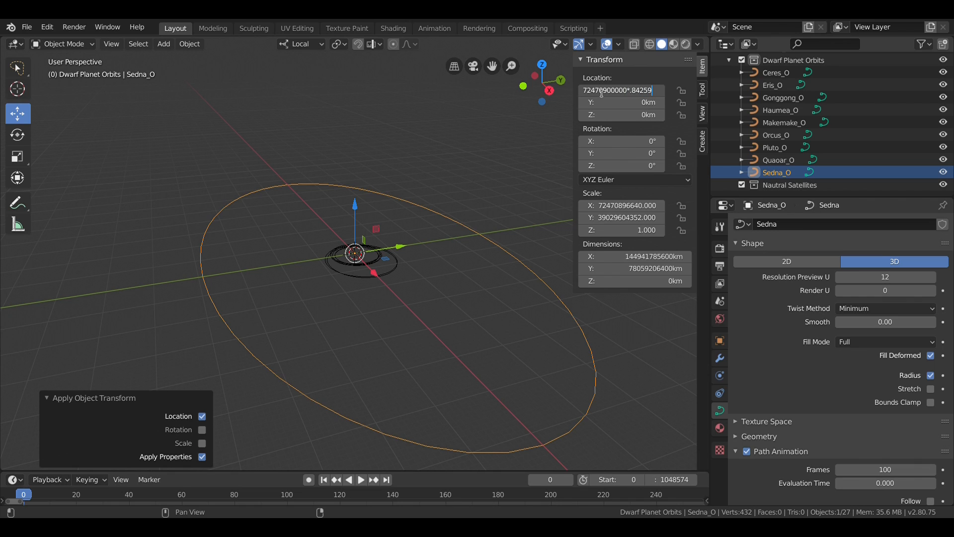
{"action": "type", "text": "*.84259"}
{"action": "key", "text": "Return"}
{"action": "key", "text": "ctrl+a"}
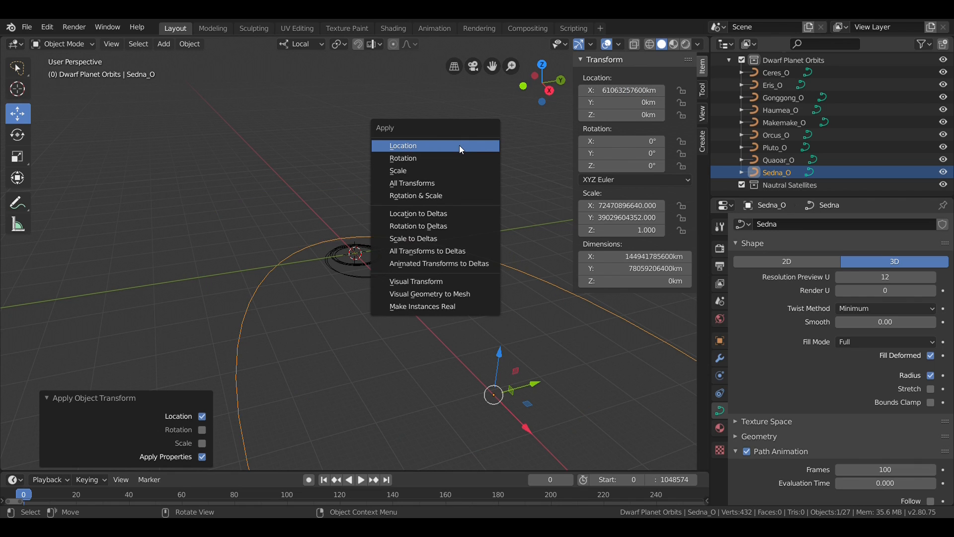
{"action": "left_click", "coordinate": [460, 145]}
- Try to apply the scale of the Sedna_O orbit and undo it
{"action": "mouse_move", "coordinate": [425, 160]}
{"action": "middle_mouse_down"}
{"action": "mouse_move", "coordinate": [442, 150]}
{"action": "mouse_move", "coordinate": [439, 169]}
{"action": "middle_mouse_up"}
{"action": "key", "text": "ctrl+a"}
{"action": "left_click", "coordinate": [425, 195]}
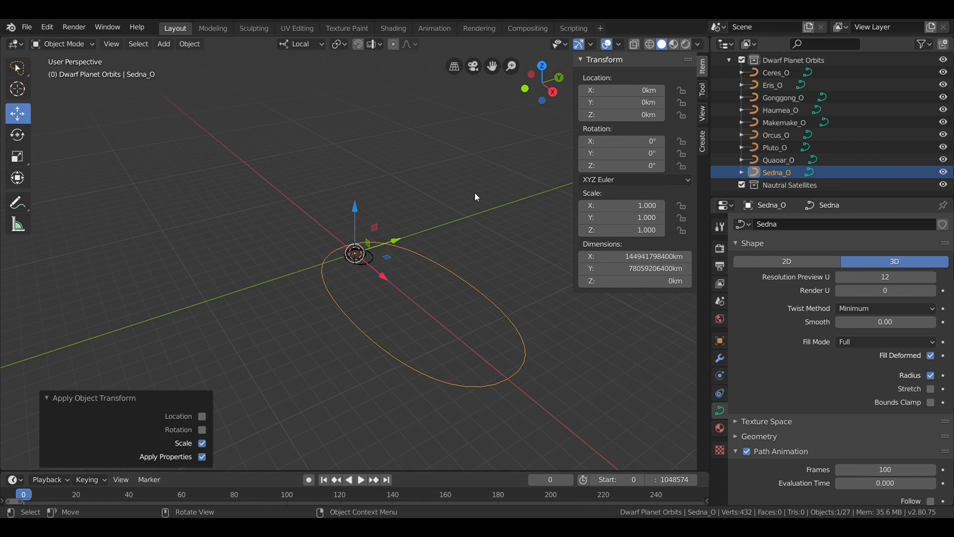
{"action": "key", "text": "ctrl+z"}
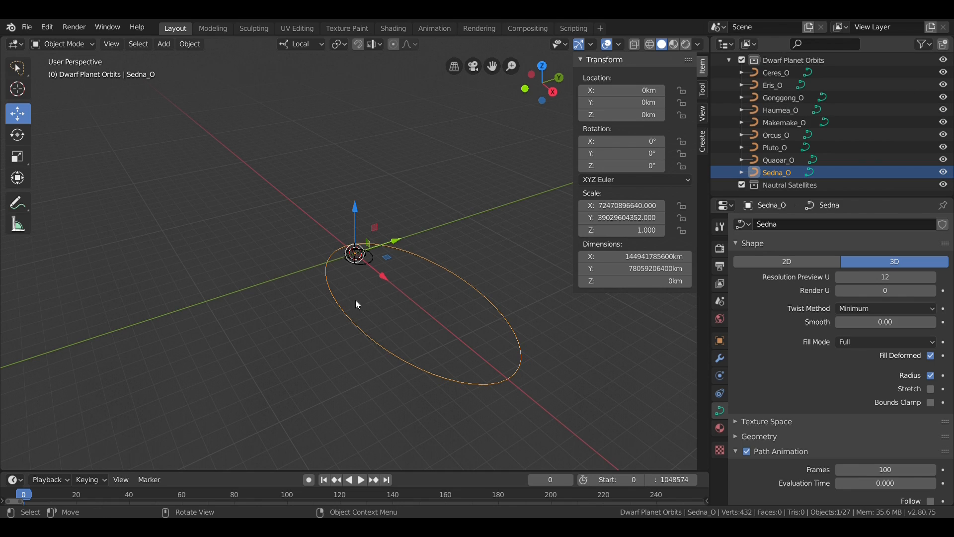
- Select the Ceres_O orbit and set its Z rotation to 80.30° and its X rotation to -10.6°
{"action": "scroll", "coordinate": [419, 217], "scroll_direction": "up", "scroll_amount": 8}
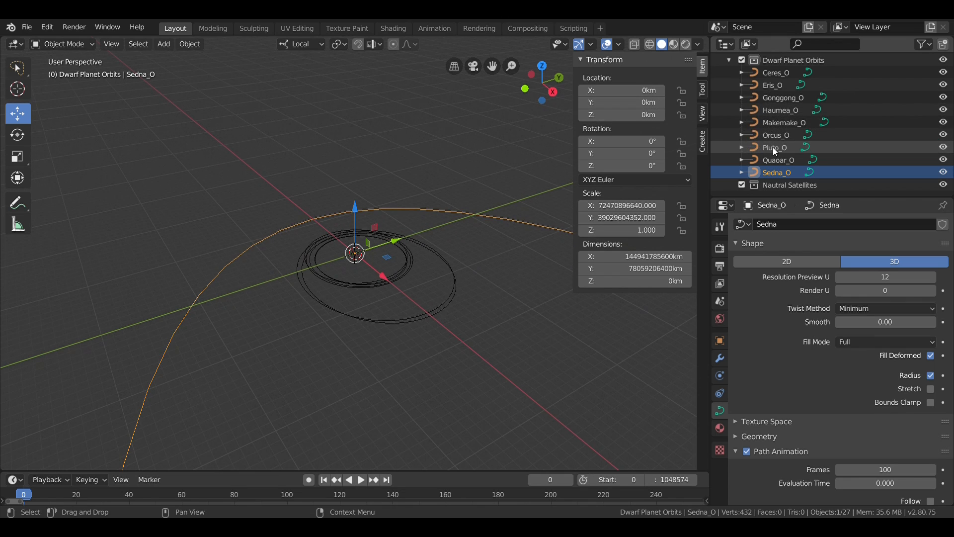
{"action": "left_click", "coordinate": [769, 72]}
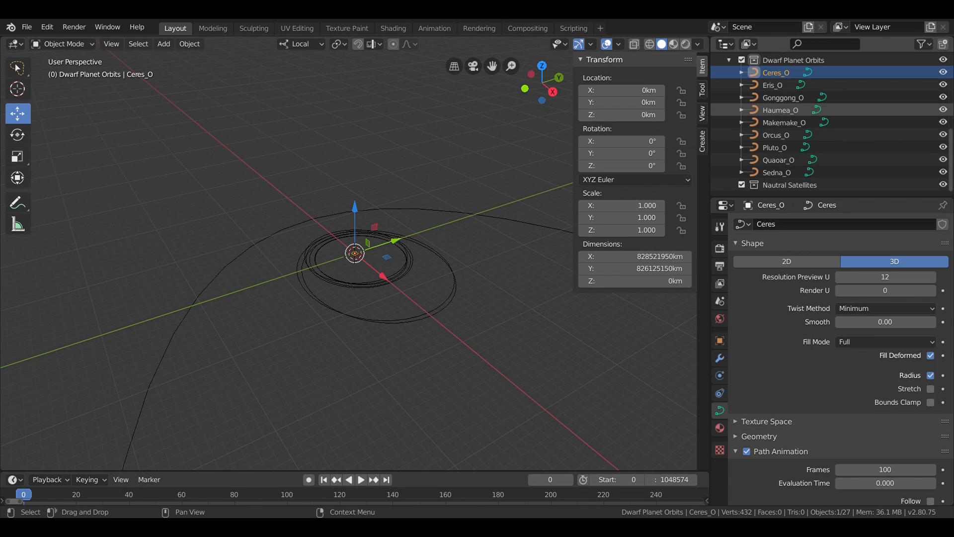
{"action": "left_click", "coordinate": [623, 166]}
{"action": "type", "text": "0d"}
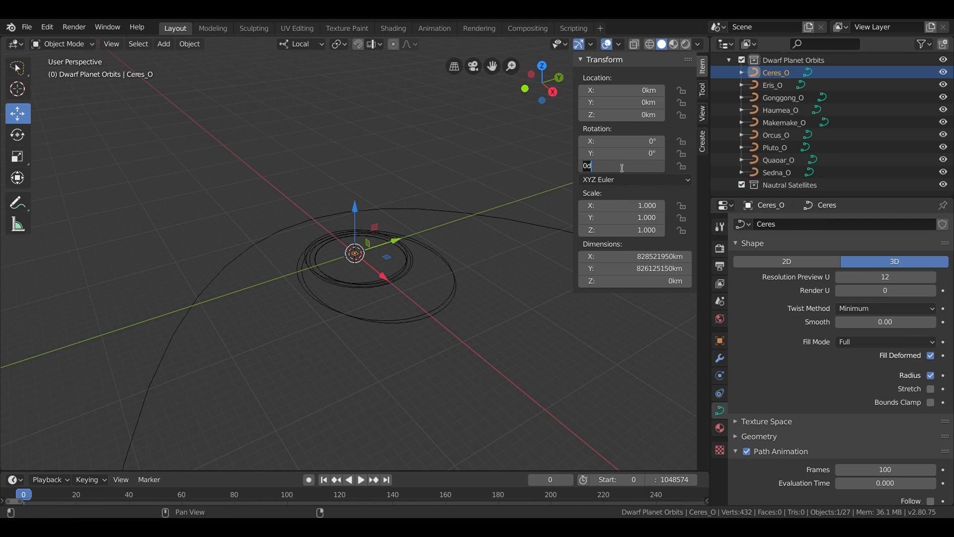
{"action": "type", "text": "80.30"}
{"action": "key", "text": "Return"}
{"action": "left_click", "coordinate": [624, 141]}
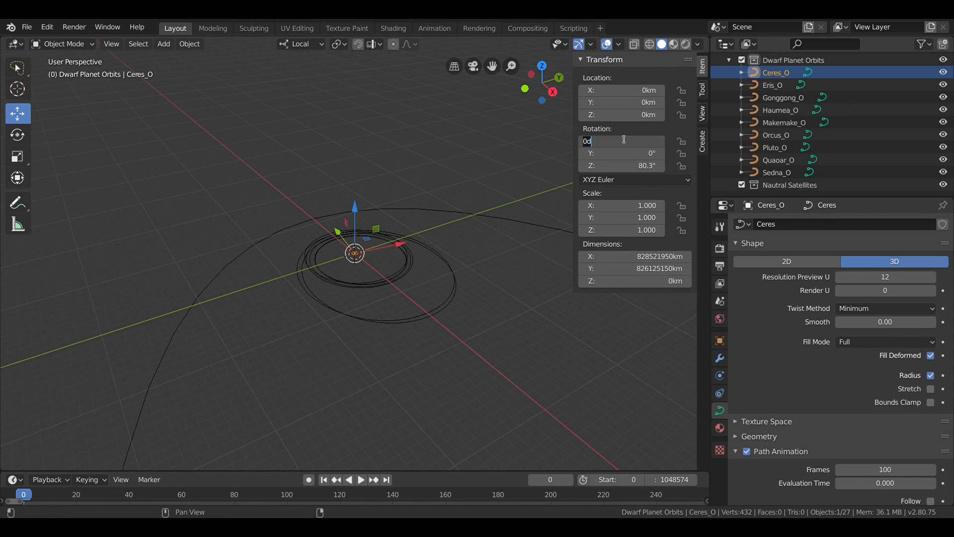
{"action": "key", "text": "Return"}
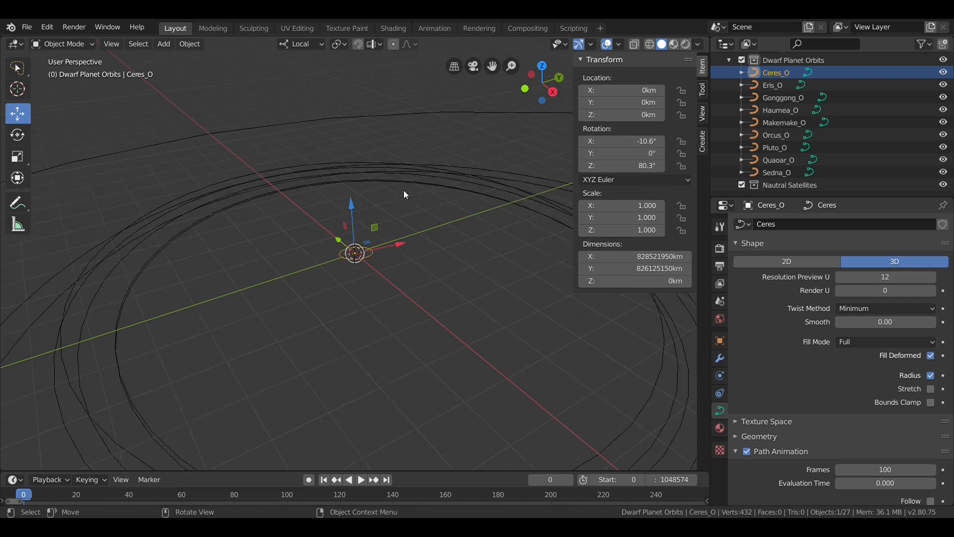
- Transfer the rotation of Ceres_O to deltas and set its Z rotation to 73.59°
{"action": "key", "text": "ctrl+a"}
{"action": "left_click", "coordinate": [429, 225]}
{"action": "left_click", "coordinate": [606, 167]}
{"action": "type", "text": "73.59"}
{"action": "key", "text": "Return"}
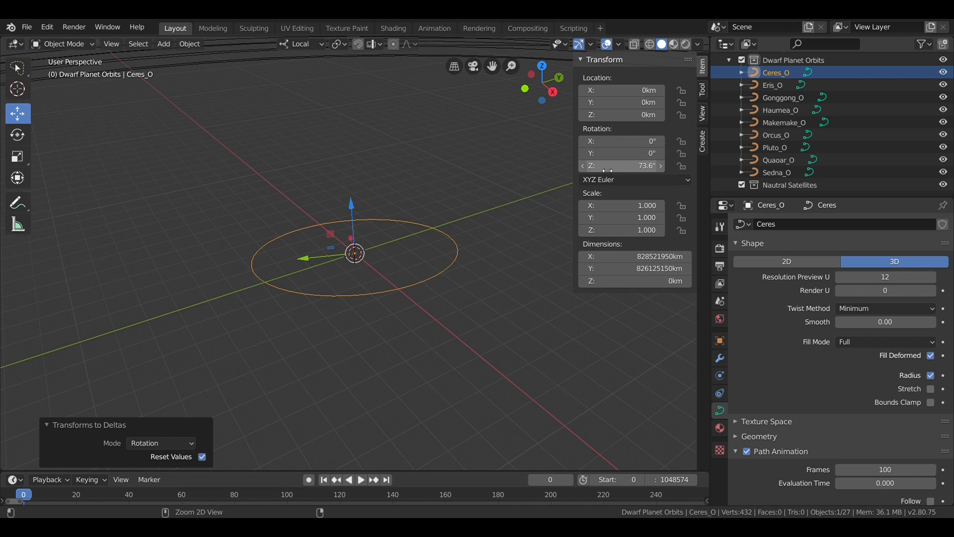
- Select the Orcus_O orbit and set its Z rotation to 269° and its X rotation to -20.592°
{"action": "left_click", "coordinate": [776, 136]}
{"action": "key", "text": "KP_Decimal"}
{"action": "left_click", "coordinate": [621, 165]}
{"action": "type", "text": "269"}
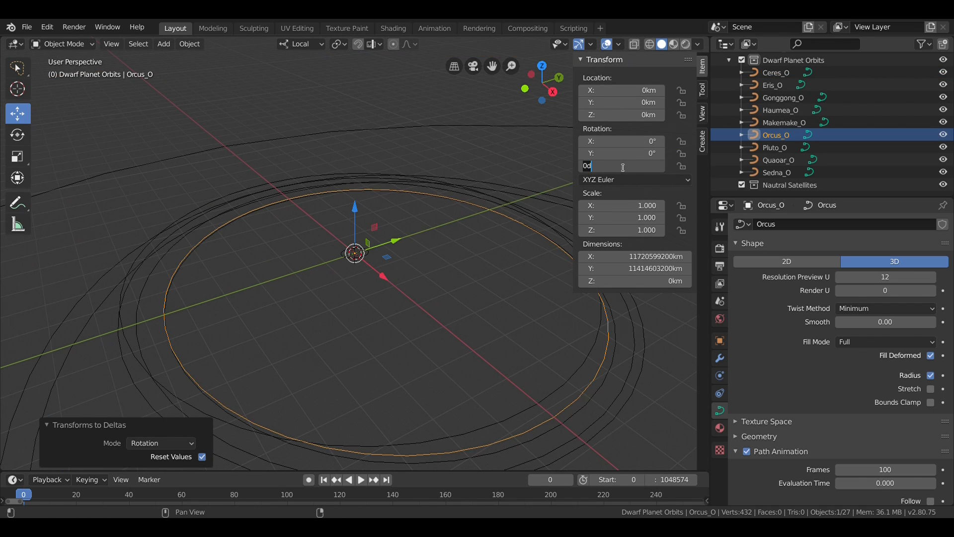
{"action": "key", "text": "Return"}
{"action": "left_click", "coordinate": [646, 140]}
{"action": "type", "text": "-20.592"}
{"action": "key", "text": "Return"}
- Transfer the rotation of Orcus_O to deltas and enter its second Z rotation
{"action": "key", "text": "ctrl+a"}
{"action": "left_click", "coordinate": [644, 142]}
{"action": "left_click", "coordinate": [636, 169]}
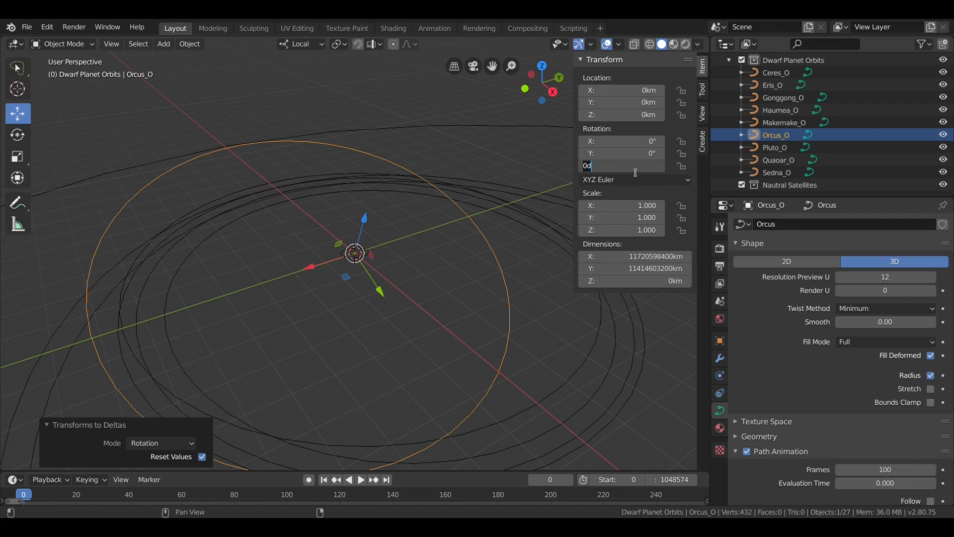
{"action": "key", "text": "Return"}
- Select the Pluto_O orbit and set its Z rotation to 110.299° and its X rotation to -17.16°
{"action": "left_click", "coordinate": [775, 147]}
{"action": "left_click", "coordinate": [639, 167]}
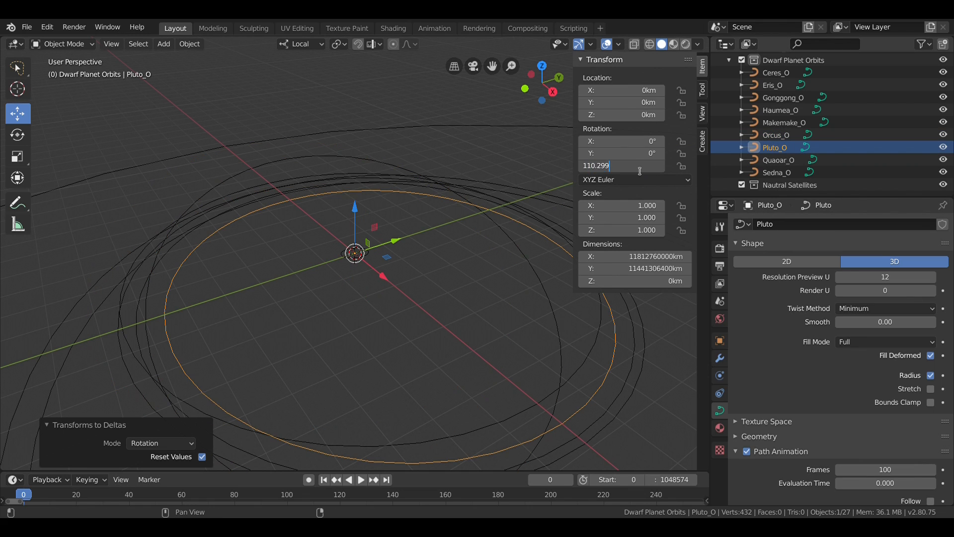
{"action": "key", "text": "Return"}
{"action": "left_click", "coordinate": [635, 142]}
{"action": "type", "text": "-17.16"}
{"action": "key", "text": "Return"}
- Transfer the rotation of Pluto_O to deltas both before and after entering its second Z rotation
{"action": "key", "text": "shift+r"}
{"action": "left_click", "coordinate": [630, 169]}
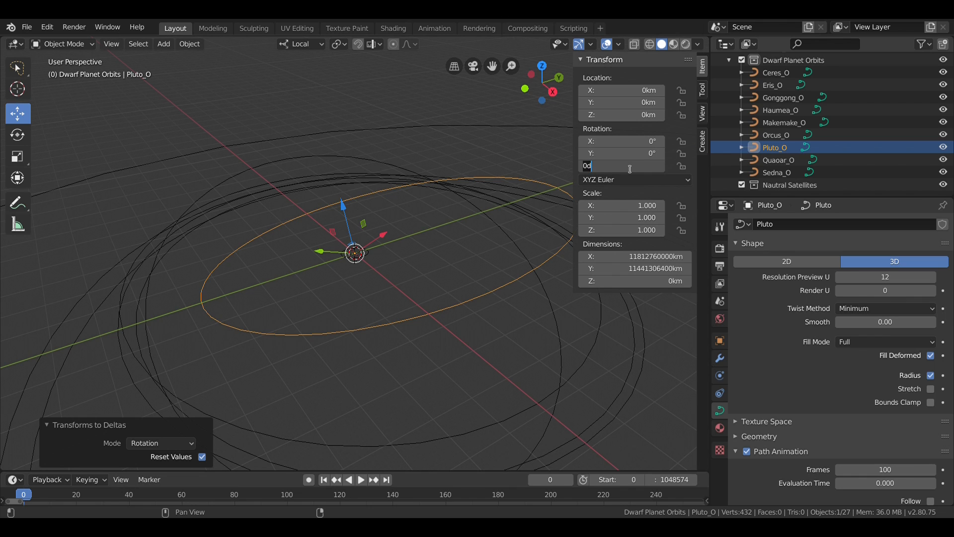
{"action": "key", "text": "Return"}
{"action": "key", "text": "shift+r"}
- Select the Haumea_O orbit and set its Z rotation to 122.163° and its X rotation to -28.2137°
{"action": "left_click", "coordinate": [780, 110]}
{"action": "left_click", "coordinate": [642, 169]}
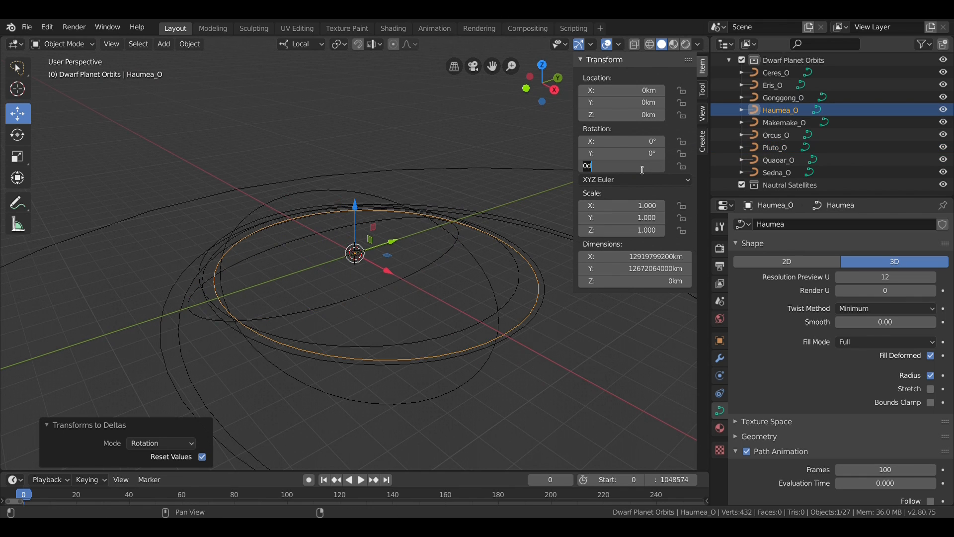
{"action": "type", "text": "122.163"}
{"action": "key", "text": "Return"}
{"action": "left_click", "coordinate": [641, 141]}
{"action": "type", "text": "-28.2137"}
{"action": "key", "text": "Return"}
- Transfer the rotation of Haumea_O to deltas both before and after setting its Z rotation to 238.779°
{"action": "key", "text": "ctrl+a"}
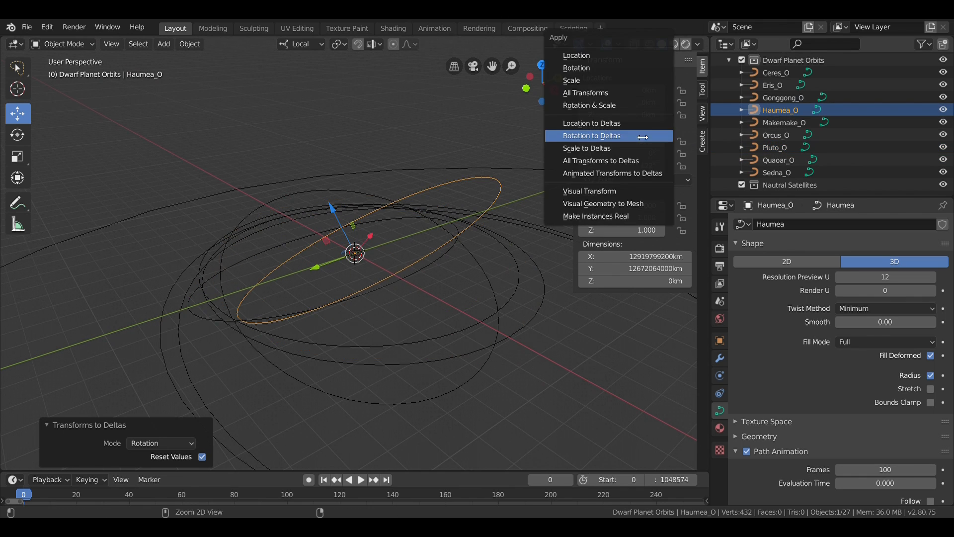
{"action": "left_click", "coordinate": [643, 136]}
{"action": "left_click", "coordinate": [630, 170]}
{"action": "type", "text": "238.779"}
{"action": "key", "text": "Return"}
{"action": "key", "text": "ctrl+a"}
{"action": "left_click", "coordinate": [630, 169]}
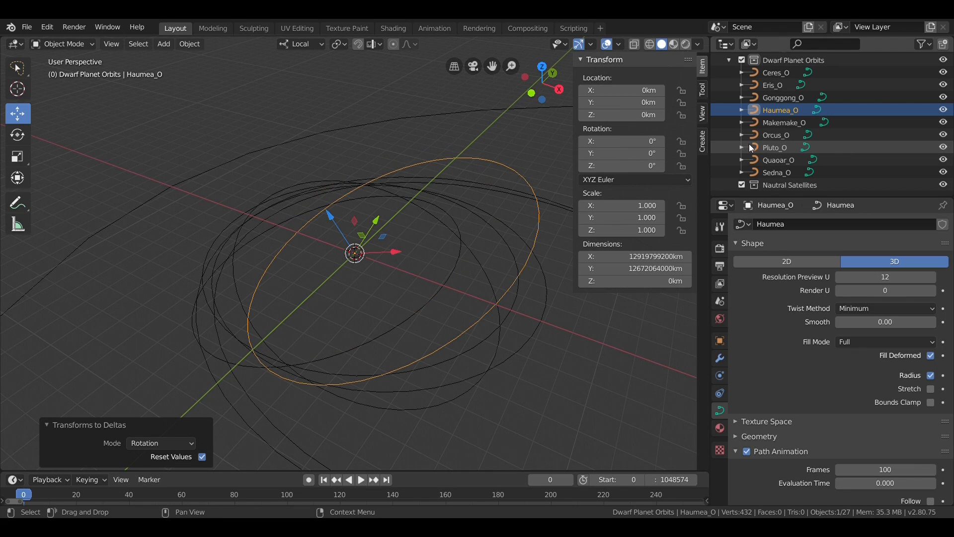
- Select the Quaoar_O orbit and set its Z rotation to 189° and its X rotation to -7.9895°
{"action": "left_click", "coordinate": [751, 158]}
{"action": "left_click", "coordinate": [641, 166]}
{"action": "type", "text": "18"}
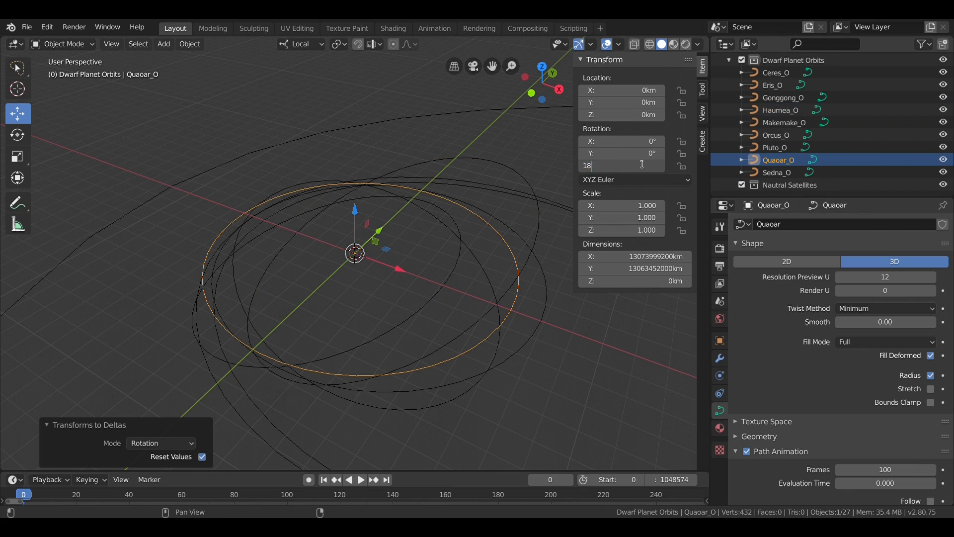
{"action": "type", "text": "9"}
{"action": "key", "text": "Return"}
{"action": "left_click", "coordinate": [626, 144]}
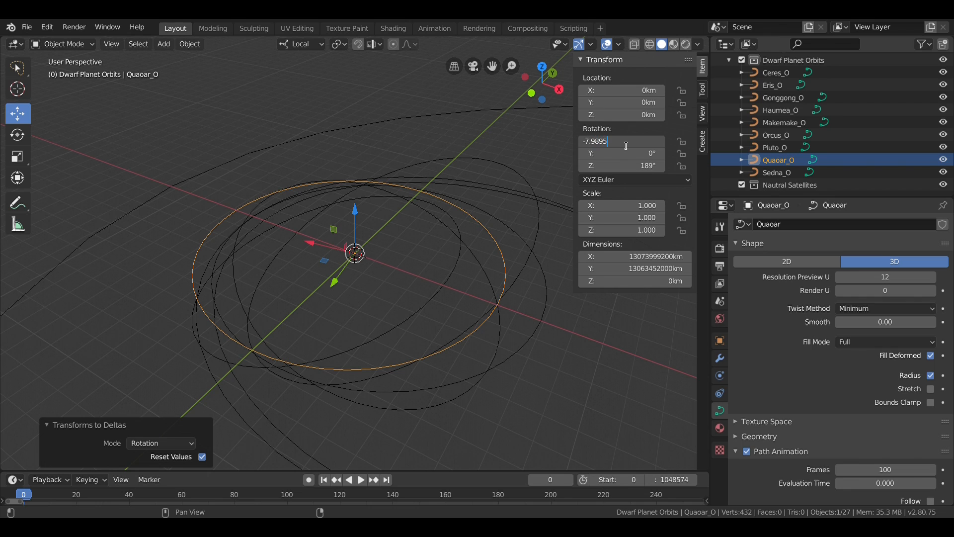
{"action": "key", "text": "Return"}
- Transfer the rotation of Quaoar_O to deltas and set its Z rotation to 147°
{"action": "key", "text": "ctrl+a"}
{"action": "left_click", "coordinate": [628, 144]}
{"action": "left_click", "coordinate": [638, 169]}
{"action": "type", "text": "147"}
{"action": "key", "text": "Return"}
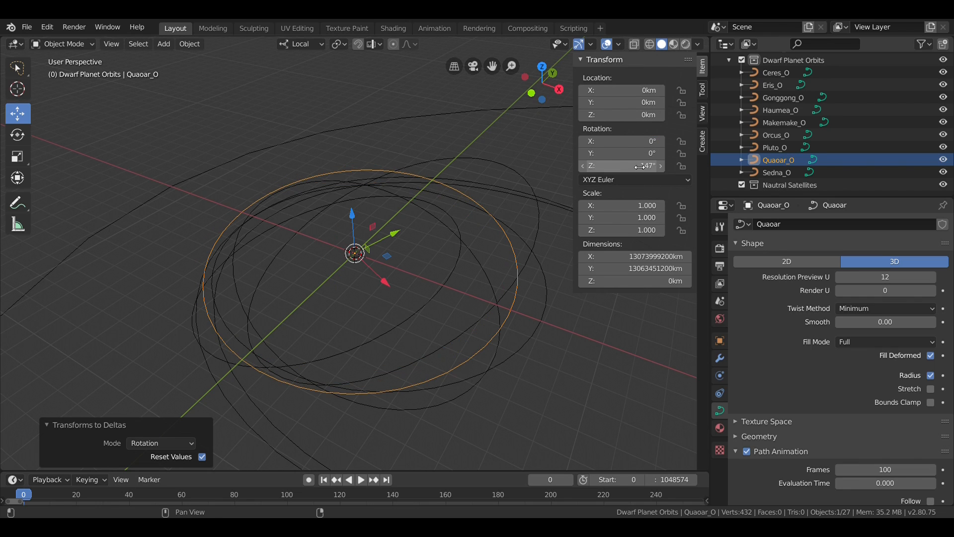
- Select the Makemake_O orbit and set its Z rotation to 79.62° and its X rotation to -28.9835°
{"action": "left_click", "coordinate": [779, 123]}
{"action": "left_click", "coordinate": [639, 168]}
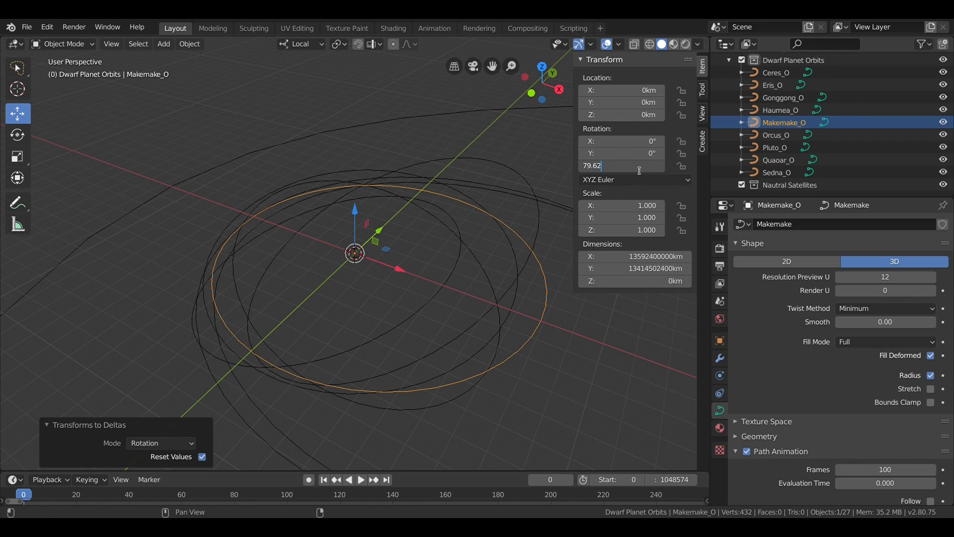
{"action": "type", "text": "79.62"}
{"action": "key", "text": "Return"}
{"action": "left_click", "coordinate": [636, 143]}
{"action": "type", "text": "-28.9835"}
{"action": "key", "text": "Return"}
- Transfer the rotation of Makemake_O to deltas both before and after setting its Z rotation to 294.834°
{"action": "key", "text": "ctrl+a"}
{"action": "left_click", "coordinate": [636, 144]}
{"action": "left_click", "coordinate": [611, 167]}
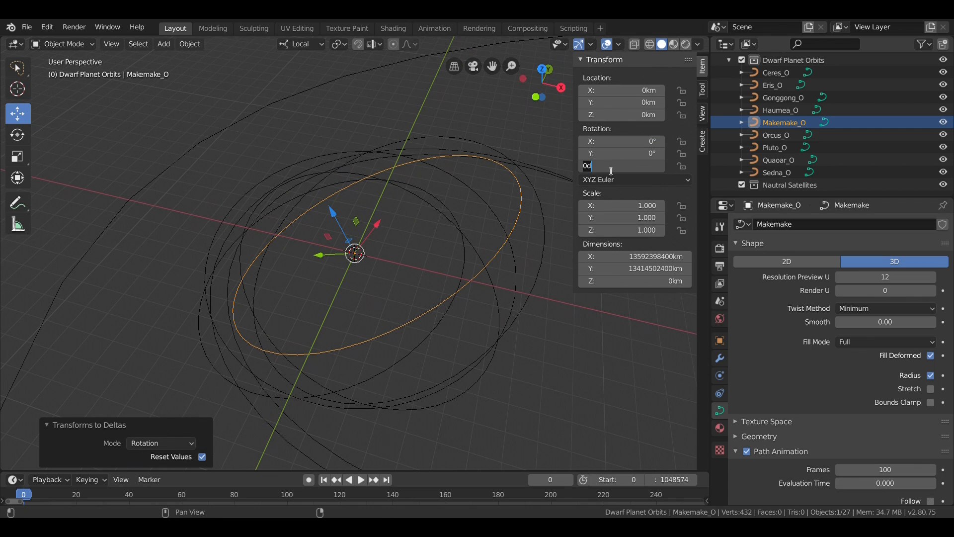
{"action": "type", "text": "294.834"}
{"action": "key", "text": "Return"}
{"action": "key", "text": "ctrl+a"}
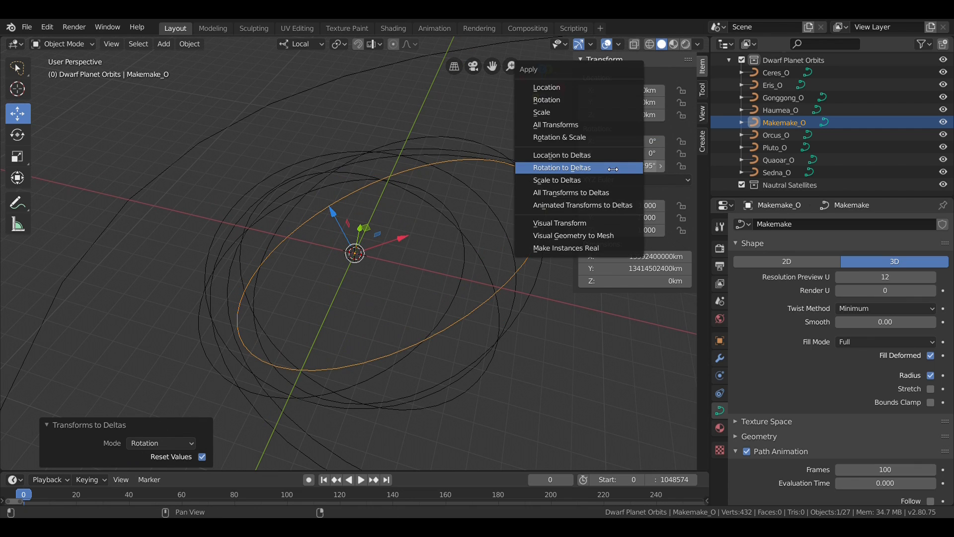
{"action": "left_click", "coordinate": [611, 167]}
- Select the Gonggong_O orbit and set its Z rotation to 337° and its X rotation to -30.6569°
{"action": "left_click", "coordinate": [783, 98]}
{"action": "left_click", "coordinate": [640, 168]}
{"action": "type", "text": "3"}
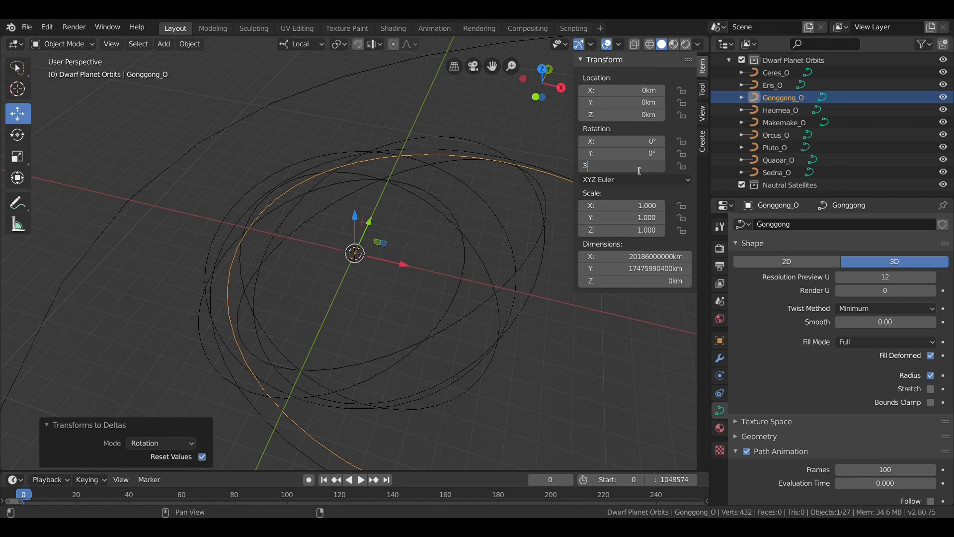
{"action": "type", "text": "37"}
{"action": "key", "text": "Return"}
{"action": "left_click", "coordinate": [625, 143]}
{"action": "type", "text": "-30.6569"}
{"action": "key", "text": "Return"}
- Transfer the rotation of Gonggong_O to deltas and set its Z rotation to 207.668°
{"action": "key", "text": "ctrl+a"}
{"action": "left_click", "coordinate": [625, 146]}
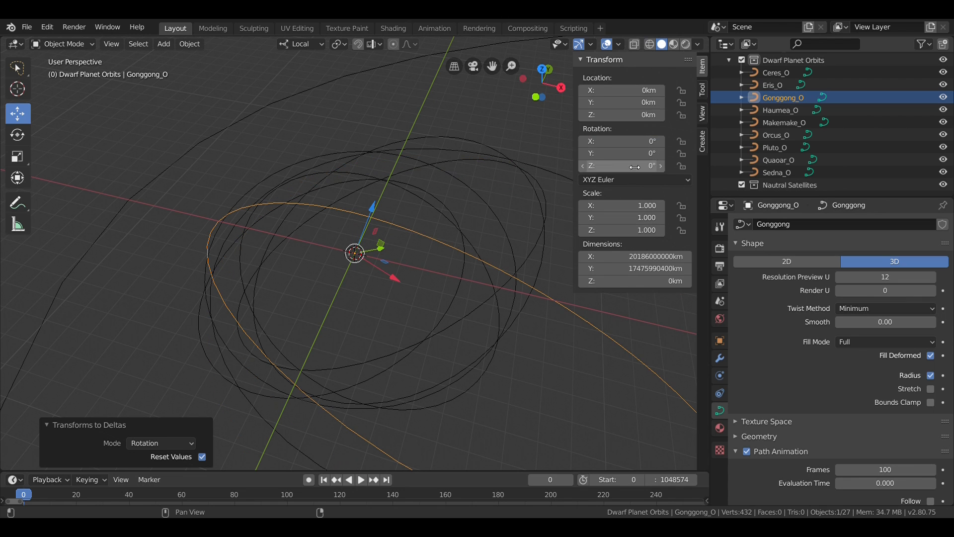
{"action": "left_click", "coordinate": [630, 167]}
{"action": "type", "text": "207.668"}
{"action": "key", "text": "Return"}
- Select the Eris_O orbit and set its Z rotation to 35.951° and its X rotation to -44°
{"action": "middle_click_drag", "start_coordinate": [476, 193], "coordinate": [439, 189]}
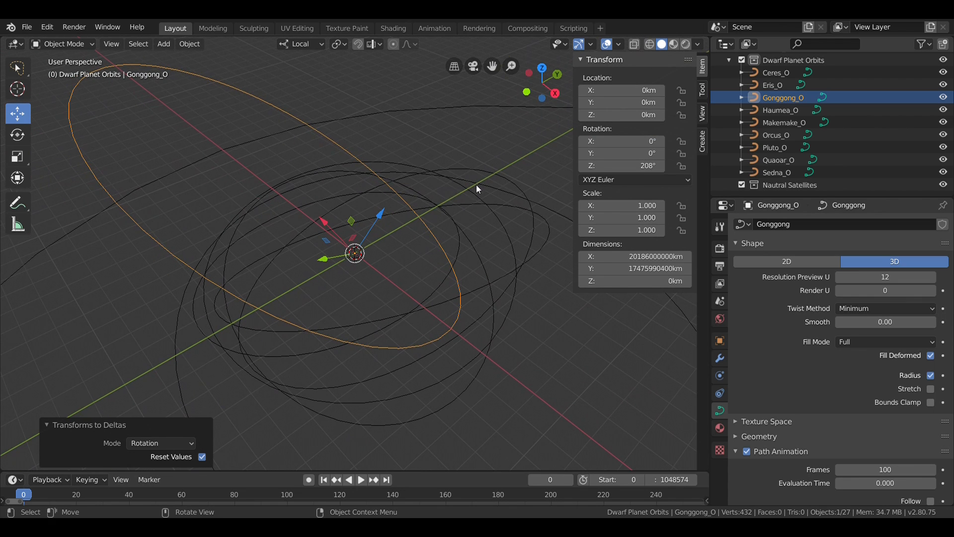
{"action": "left_click", "coordinate": [773, 85]}
{"action": "left_click", "coordinate": [634, 167]}
{"action": "type", "text": "36"}
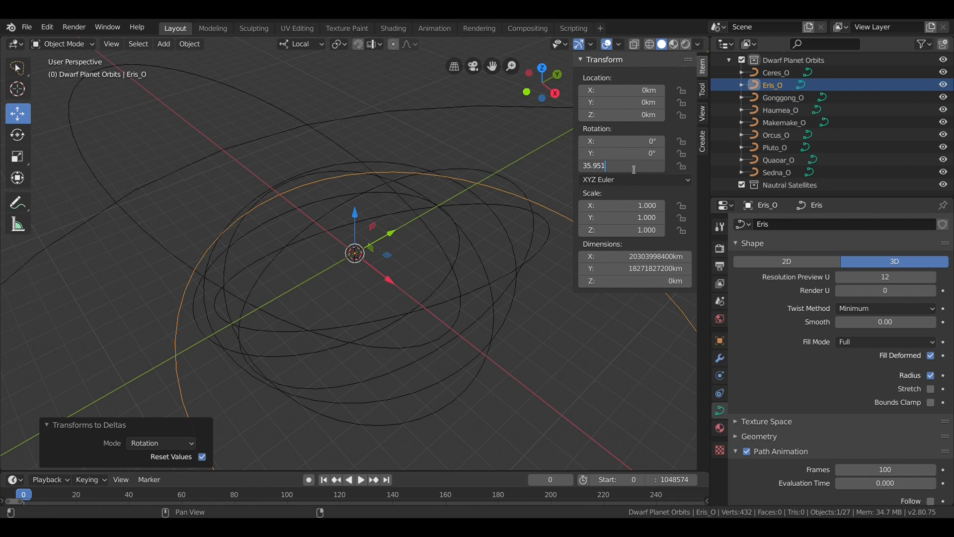
{"action": "key", "text": "Return"}
{"action": "left_click", "coordinate": [625, 141]}
{"action": "type", "text": "-44"}
{"action": "key", "text": "Return"}
- Transfer the rotation of Eris_O to deltas both before and after setting its Z rotation to 151.639°
{"action": "middle_click_drag", "start_coordinate": [518, 159], "coordinate": [470, 153]}
{"action": "key", "text": "ctrl+a"}
{"action": "left_click", "coordinate": [470, 153]}
{"action": "left_click", "coordinate": [612, 167]}
{"action": "type", "text": "151.639"}
{"action": "key", "text": "Return"}
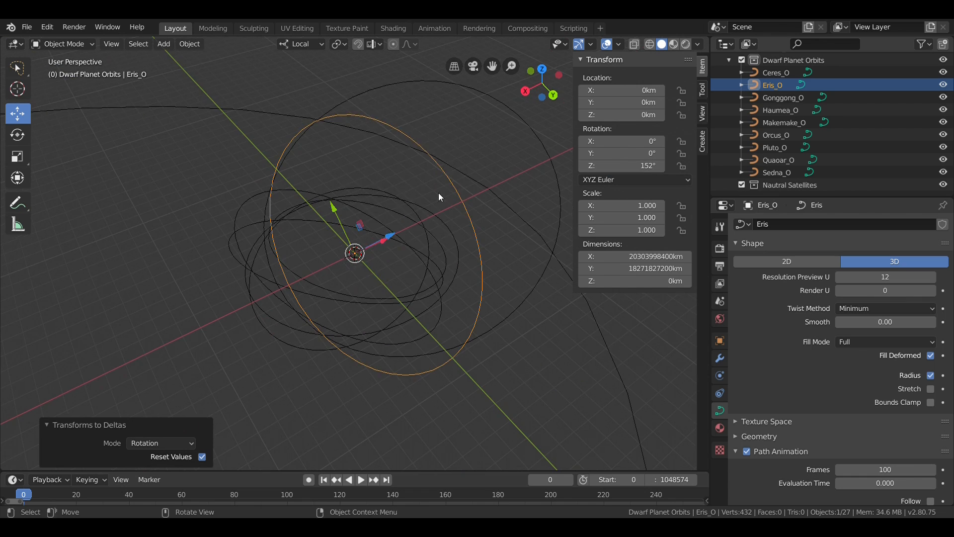
{"action": "key", "text": "ctrl+a"}
{"action": "left_click", "coordinate": [439, 193]}
- Set the Z rotation of Sedna_O to 144°, enter its negative X rotation, and transfer the rotation to deltas
{"action": "left_click", "coordinate": [767, 173]}
{"action": "left_click", "coordinate": [631, 167]}
{"action": "type", "text": "144."}
{"action": "key", "text": "Return"}
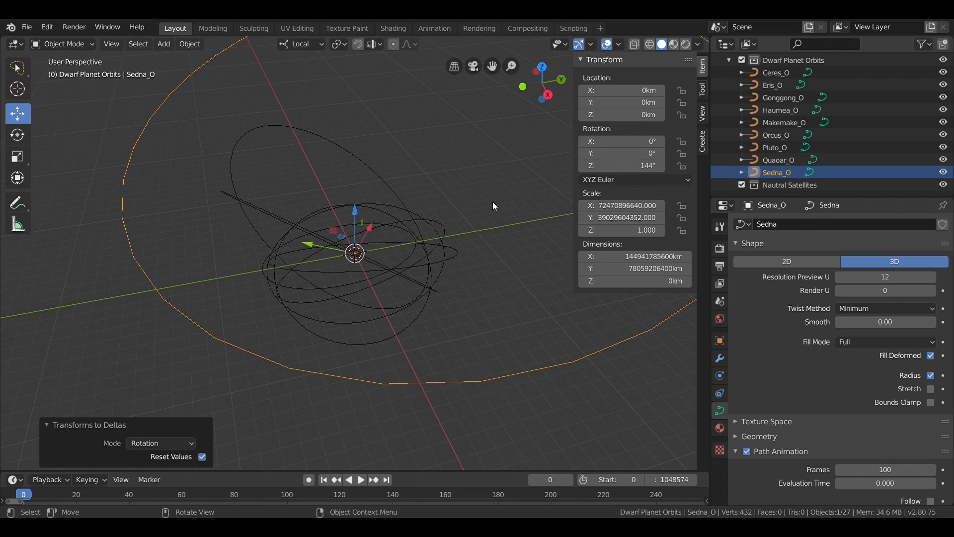
{"action": "left_click", "coordinate": [606, 141]}
{"action": "type", "text": "-"}
{"action": "key", "text": "Return"}
{"action": "key", "text": "ctrl+a"}
{"action": "left_click", "coordinate": [487, 169]}
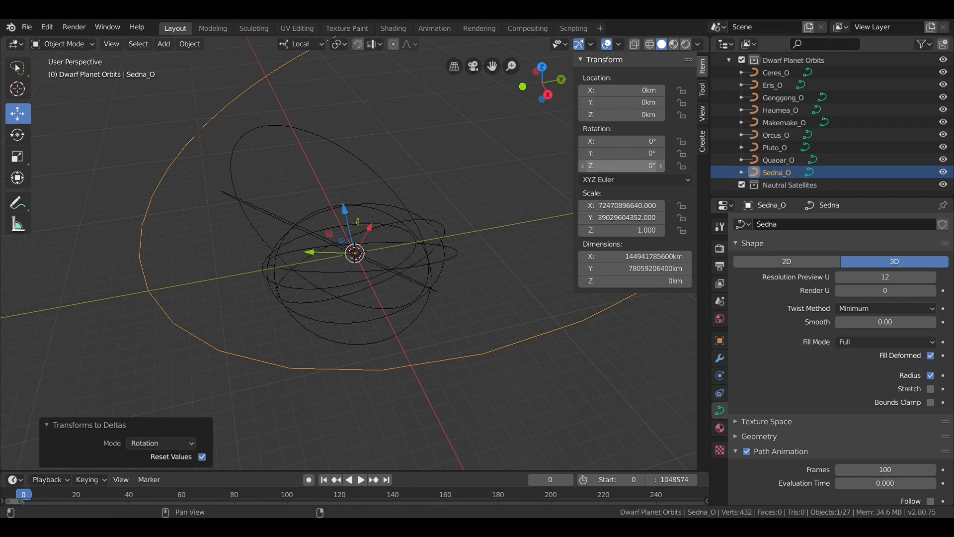
- Set the Z rotation of Sedna_O to 311.352° and transfer the rotation to deltas
{"action": "left_click", "coordinate": [627, 165]}
{"action": "type", "text": "311.352"}
{"action": "key", "text": "Return"}
{"action": "key", "text": "ctrl+a"}
{"action": "left_click", "coordinate": [467, 196]}
- Examine Sedna's orbit against the other dwarf planet orbits from several angles and distances
{"action": "scroll", "coordinate": [467, 203], "scroll_direction": "down", "scroll_amount": 7}
{"action": "scroll", "coordinate": [466, 203], "scroll_direction": "up", "scroll_amount": 8}
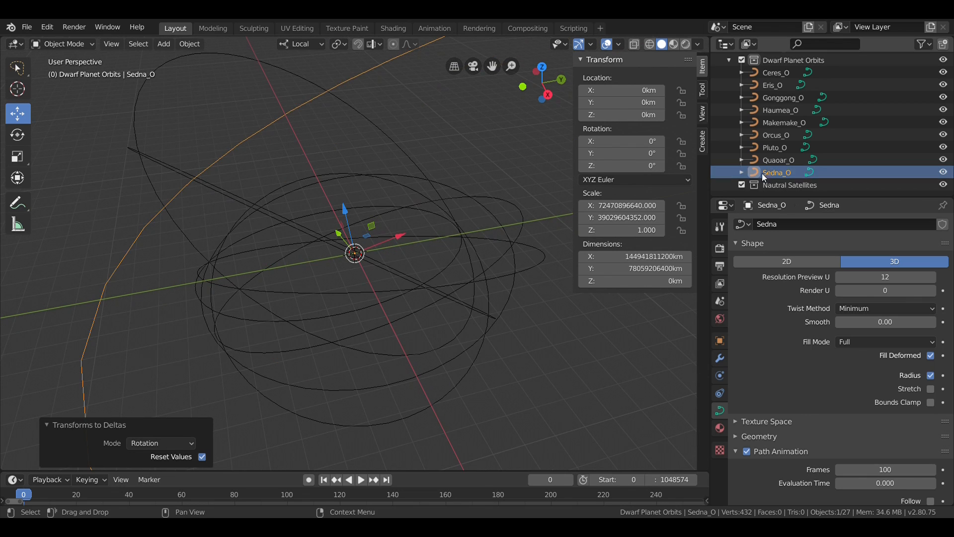
{"action": "scroll", "coordinate": [771, 144], "scroll_direction": "up", "scroll_amount": 6}
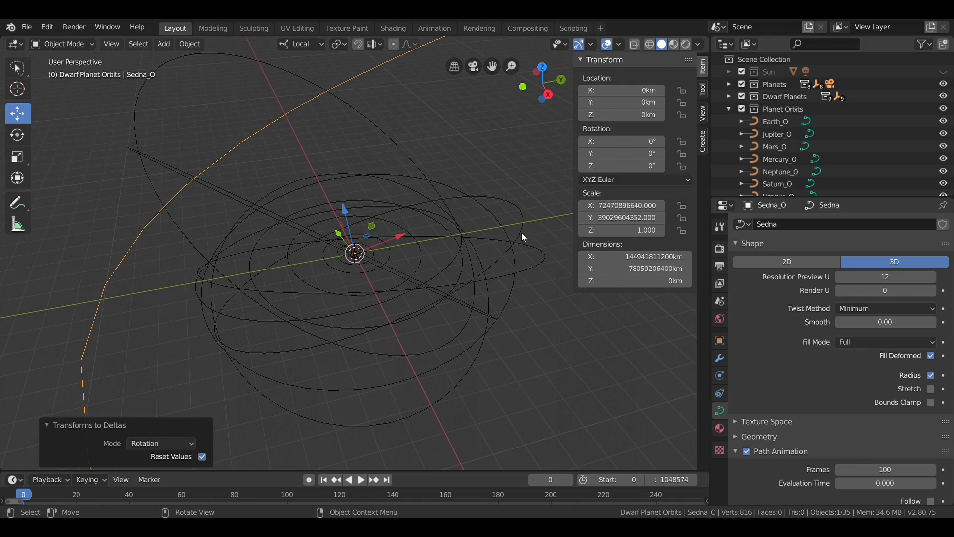
{"action": "middle_click_drag", "start_coordinate": [513, 238], "coordinate": [440, 218]}
{"action": "scroll", "coordinate": [495, 218], "scroll_direction": "up", "scroll_amount": 7}
{"action": "scroll", "coordinate": [439, 219], "scroll_direction": "down", "scroll_amount": 10}
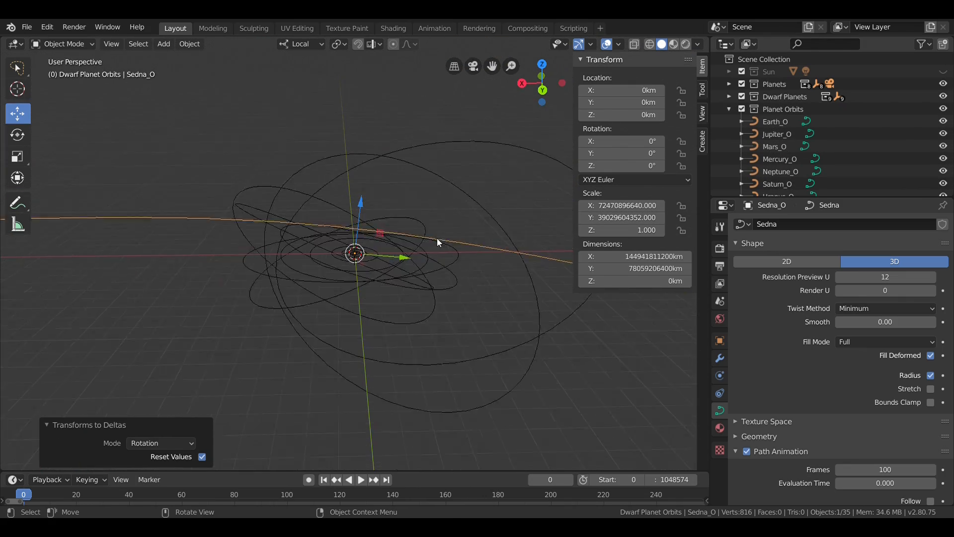
{"action": "middle_click_drag", "start_coordinate": [239, 305], "coordinate": [275, 309]}
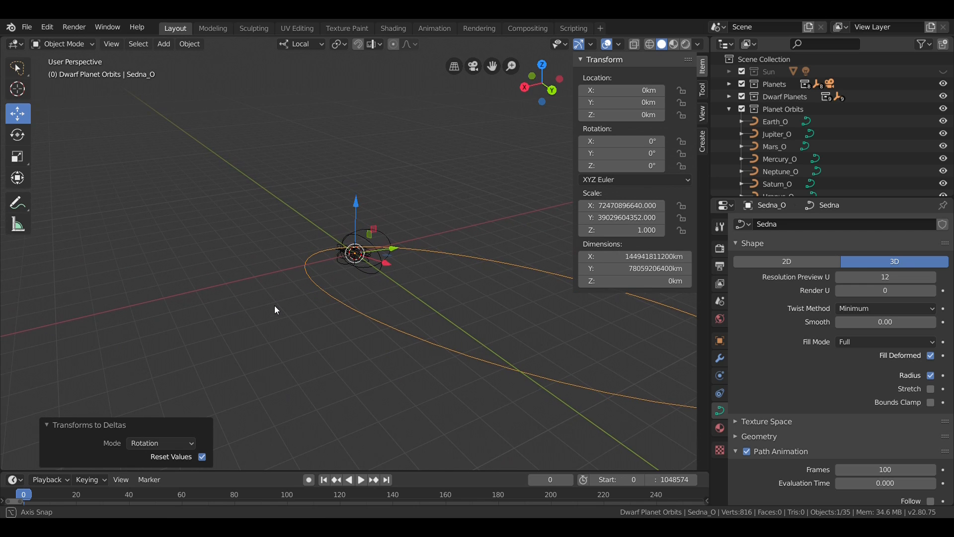
{"action": "scroll", "coordinate": [324, 267], "scroll_direction": "up", "scroll_amount": 3}
{"action": "middle_click_drag", "start_coordinate": [323, 266], "coordinate": [362, 280]}
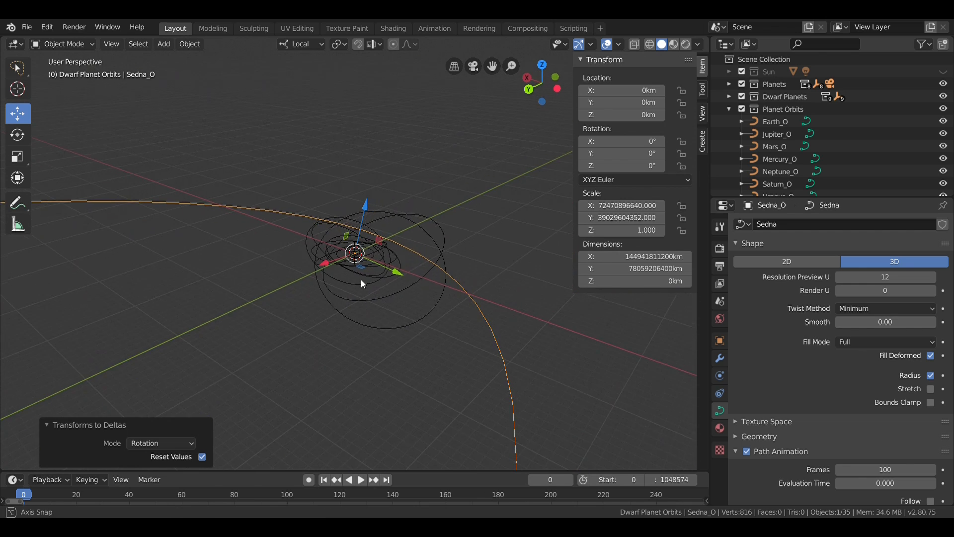
- Deselect the Sedna orbit and examine the inner planet orbits around the Sun up close
{"action": "left_click", "coordinate": [482, 229]}
{"action": "scroll", "coordinate": [488, 252], "scroll_direction": "up", "scroll_amount": 6}
{"action": "scroll", "coordinate": [487, 252], "scroll_direction": "up", "scroll_amount": 9}
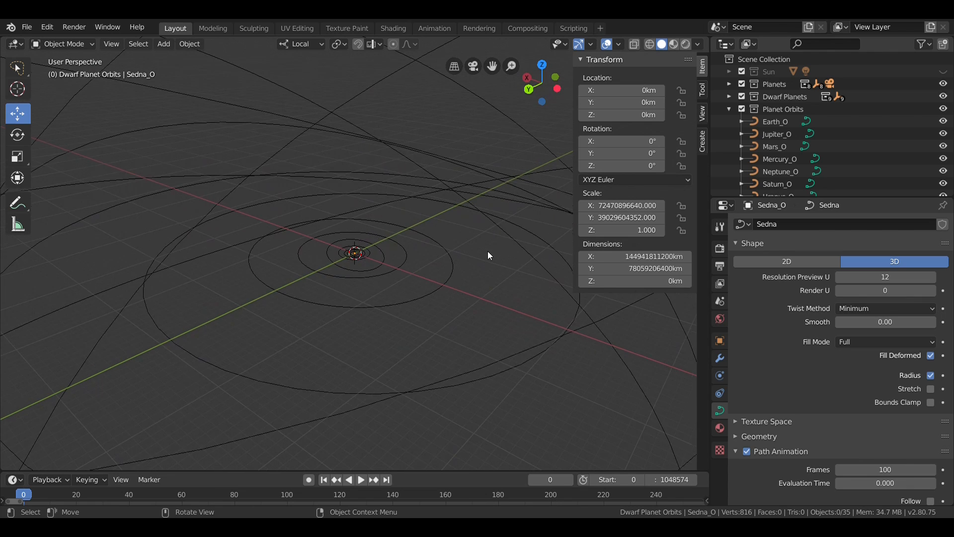
{"action": "scroll", "coordinate": [487, 251], "scroll_direction": "up", "scroll_amount": 5}
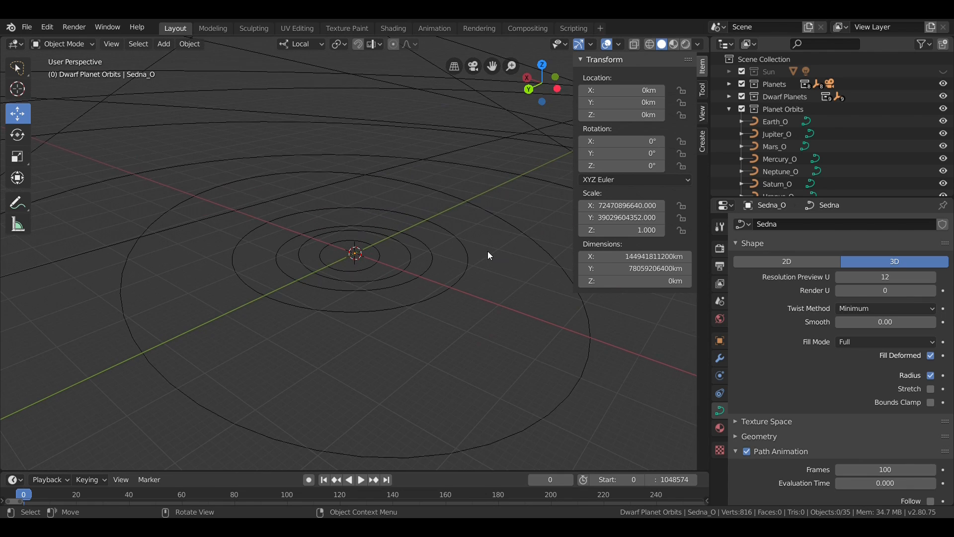
{"action": "middle_click_drag", "start_coordinate": [487, 251], "coordinate": [448, 238]}
{"action": "scroll", "coordinate": [477, 239], "scroll_direction": "up", "scroll_amount": 6}
{"action": "scroll", "coordinate": [476, 240], "scroll_direction": "up", "scroll_amount": 4}
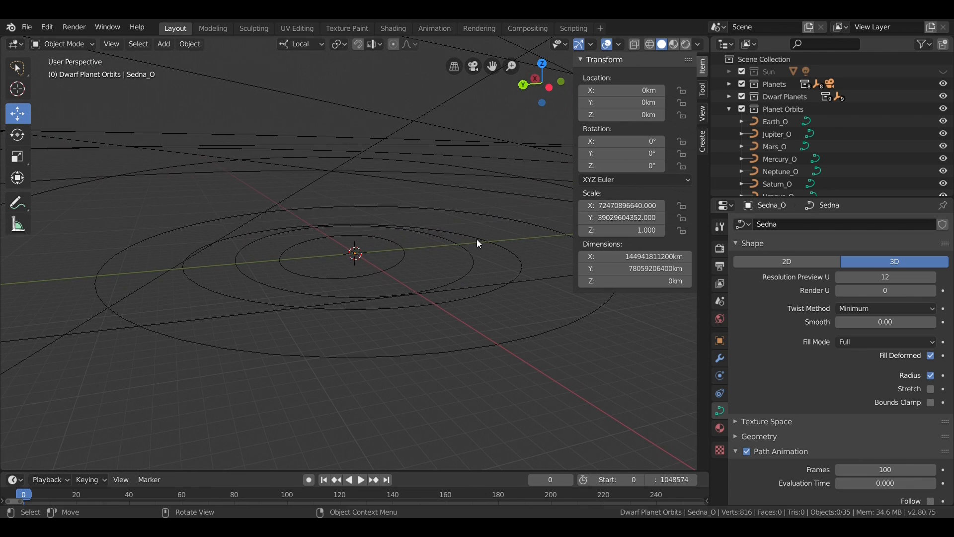
{"action": "middle_click_drag", "start_coordinate": [476, 240], "coordinate": [459, 240]}
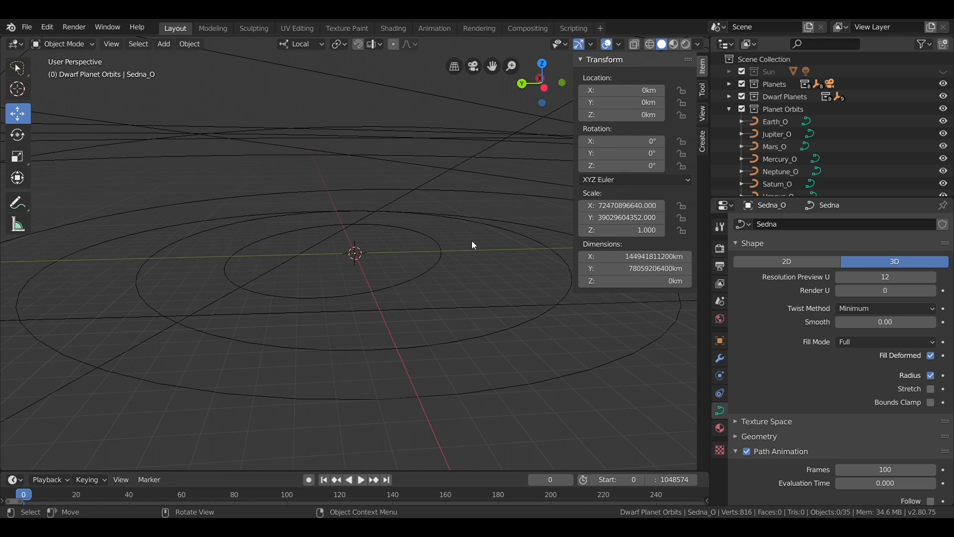
{"action": "scroll", "coordinate": [472, 241], "scroll_direction": "up", "scroll_amount": 2}
- Drive the evaluation time of the Mercury_O orbit with the expression #orbit(87.9691,.20563,174.796,0,0)
{"action": "left_click", "coordinate": [458, 253]}
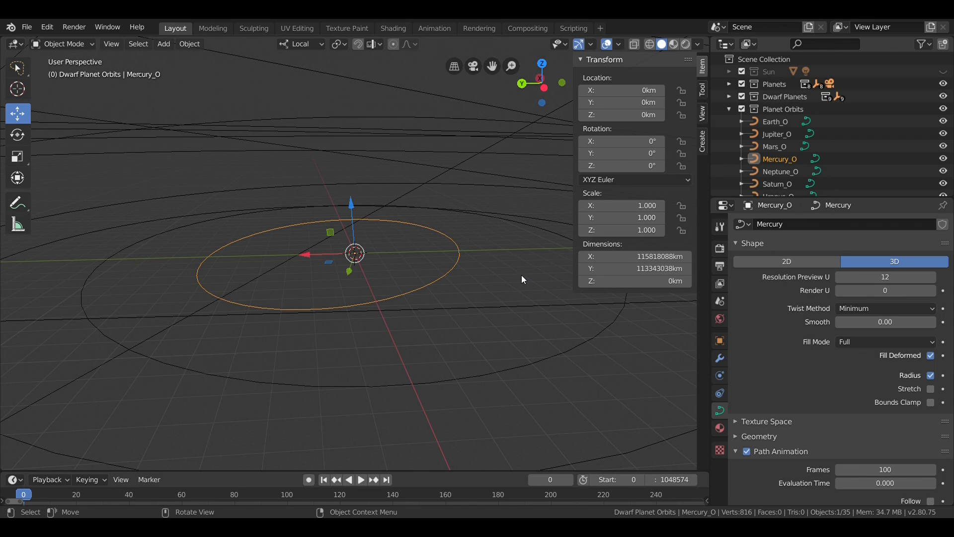
{"action": "left_click", "coordinate": [874, 483]}
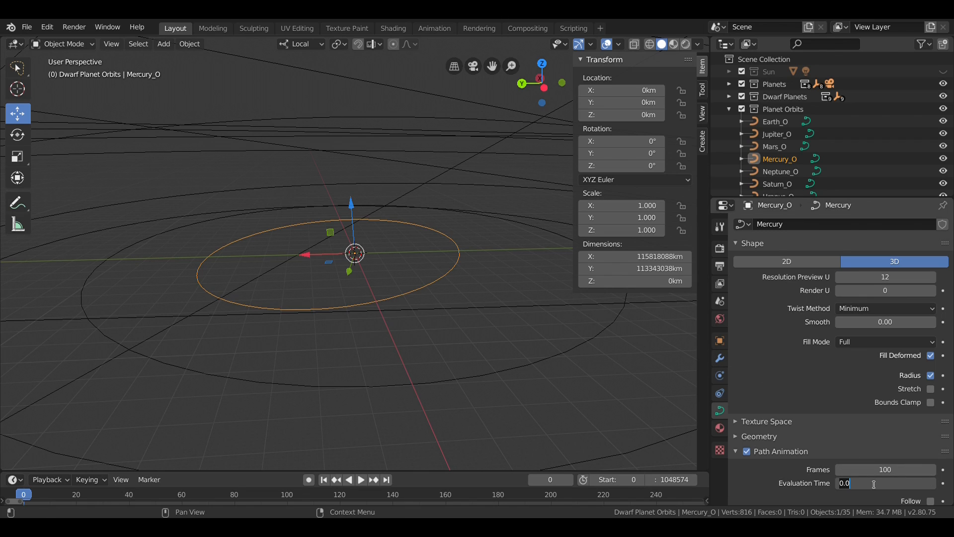
{"action": "type", "text": "#orbit"}
{"action": "type", "text": "("}
{"action": "type", "text": "87."}
{"action": "type", "text": "9691,"}
{"action": "type", "text": ".20"}
{"action": "type", "text": "563,"}
{"action": "type", "text": "174."}
{"action": "type", "text": "796"}
{"action": "type", "text": ","}
{"action": "type", "text": "0,0"}
{"action": "type", "text": ")"}
{"action": "key", "text": "Return"}
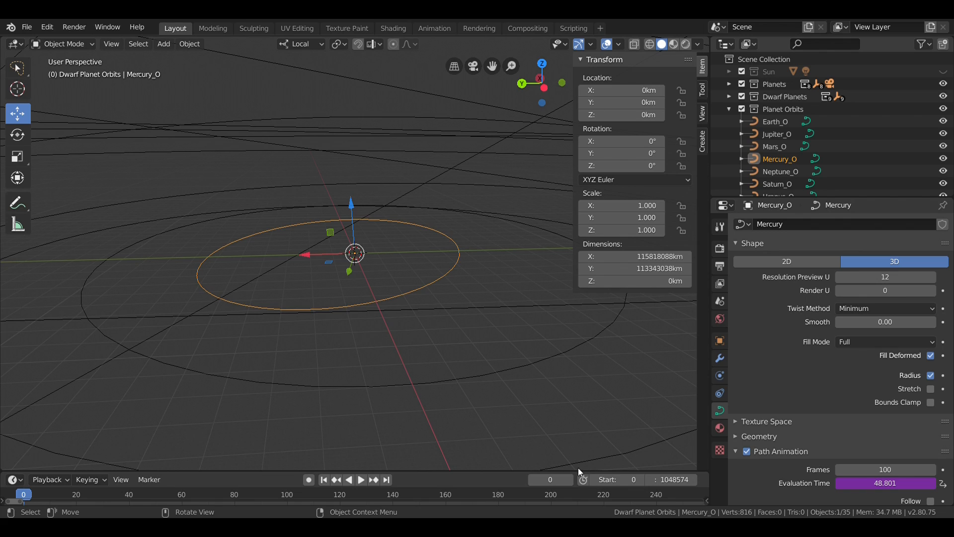
- Check Mercury's evaluation time at frame 88, return to frame 0, and examine the orbit from several angles
{"action": "mouse_move", "coordinate": [550, 479]}
{"action": "left_mouse_down"}
{"action": "mouse_move", "coordinate": [602, 479]}
{"action": "mouse_move", "coordinate": [563, 478]}
{"action": "left_mouse_up"}
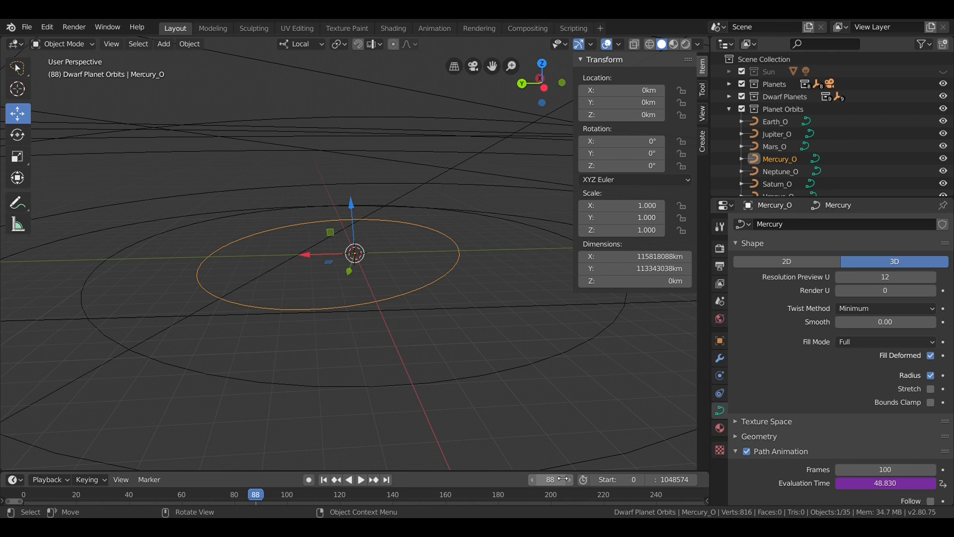
{"action": "left_click", "coordinate": [325, 478]}
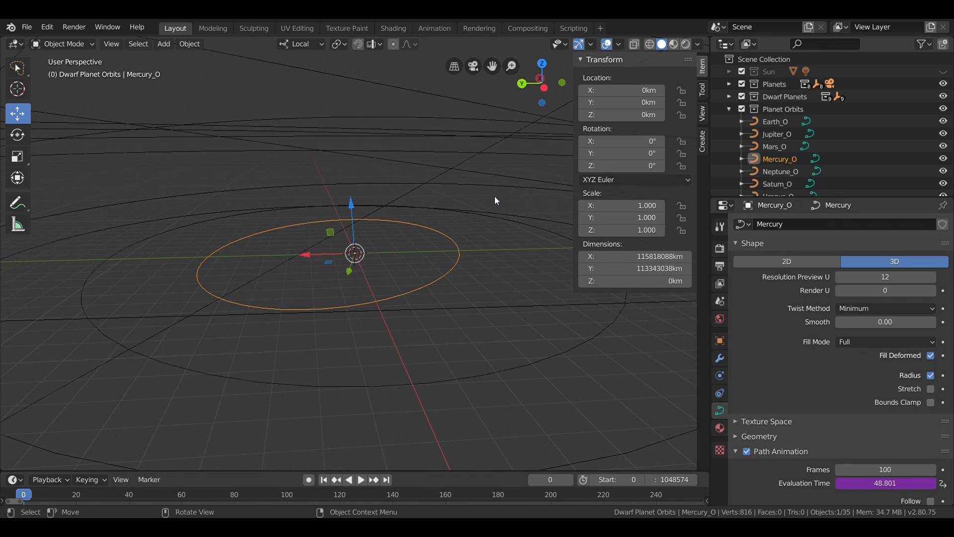
{"action": "mouse_move", "coordinate": [494, 196]}
{"action": "middle_mouse_down"}
{"action": "mouse_move", "coordinate": [517, 202]}
{"action": "mouse_move", "coordinate": [509, 198]}
{"action": "middle_mouse_up"}
{"action": "scroll", "coordinate": [500, 204], "scroll_direction": "up", "scroll_amount": 4}
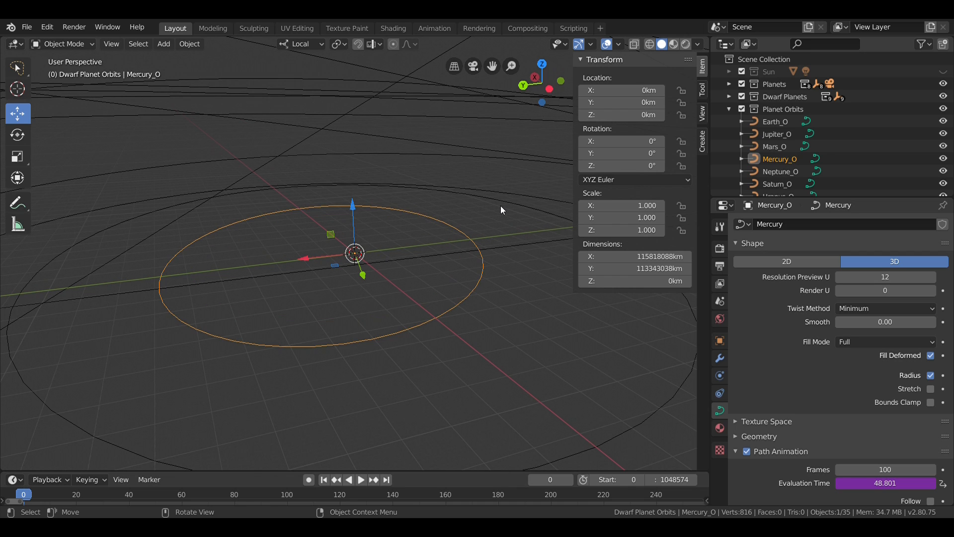
{"action": "middle_click_drag", "start_coordinate": [500, 204], "coordinate": [512, 212]}
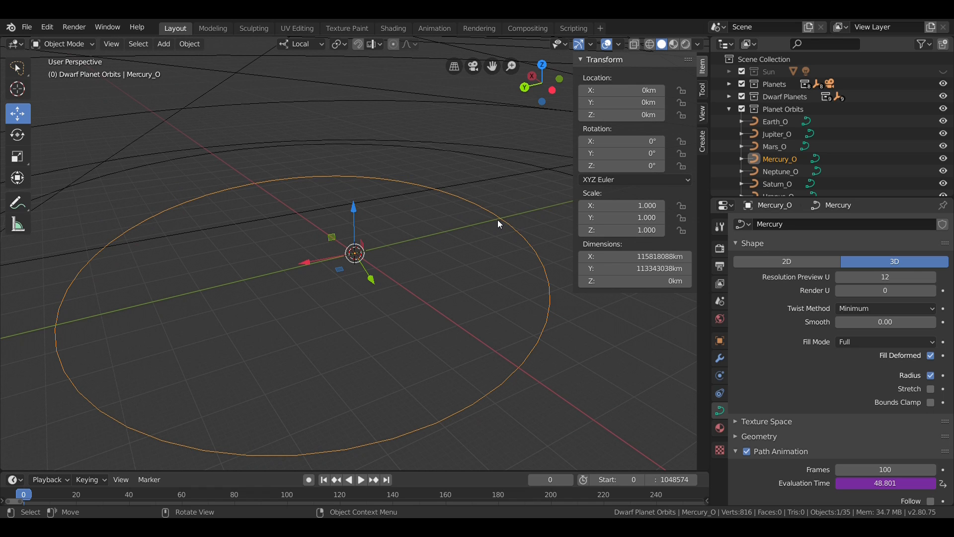
{"action": "middle_click_drag", "start_coordinate": [500, 224], "coordinate": [400, 207]}
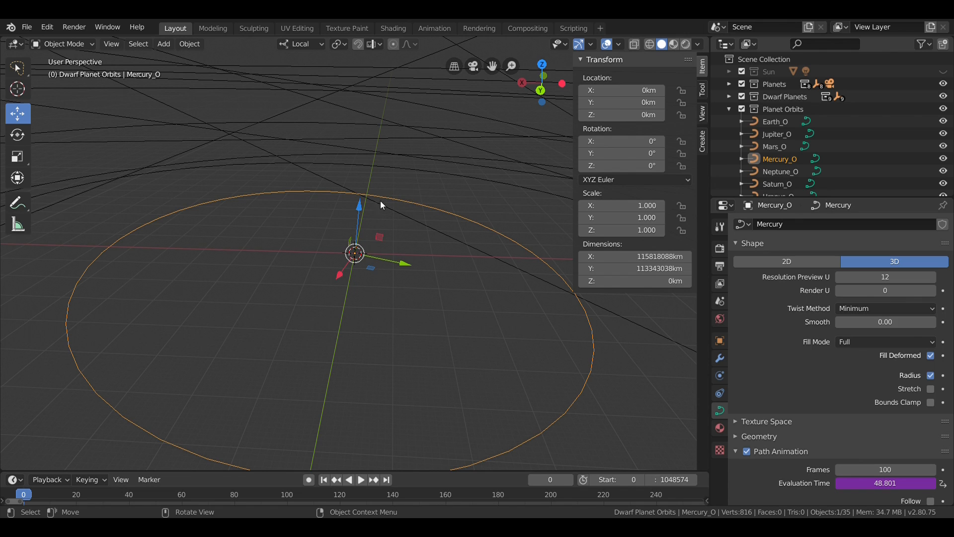
{"action": "middle_click_drag", "start_coordinate": [421, 205], "coordinate": [497, 184]}
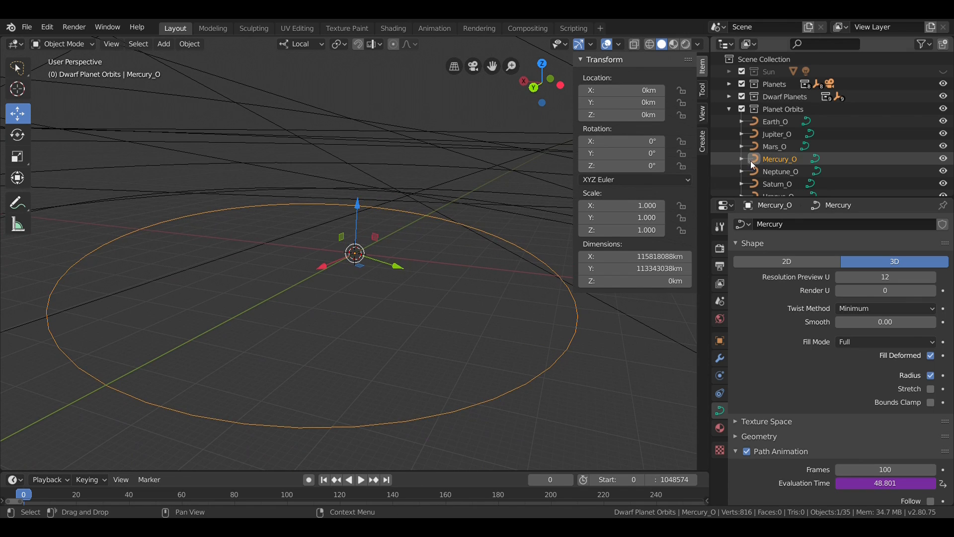
- Select Venus_O and drive its evaluation time with an #orbit expression using 224.701, .006772 and 50.115
{"action": "scroll", "coordinate": [783, 157], "scroll_direction": "down", "scroll_amount": 2}
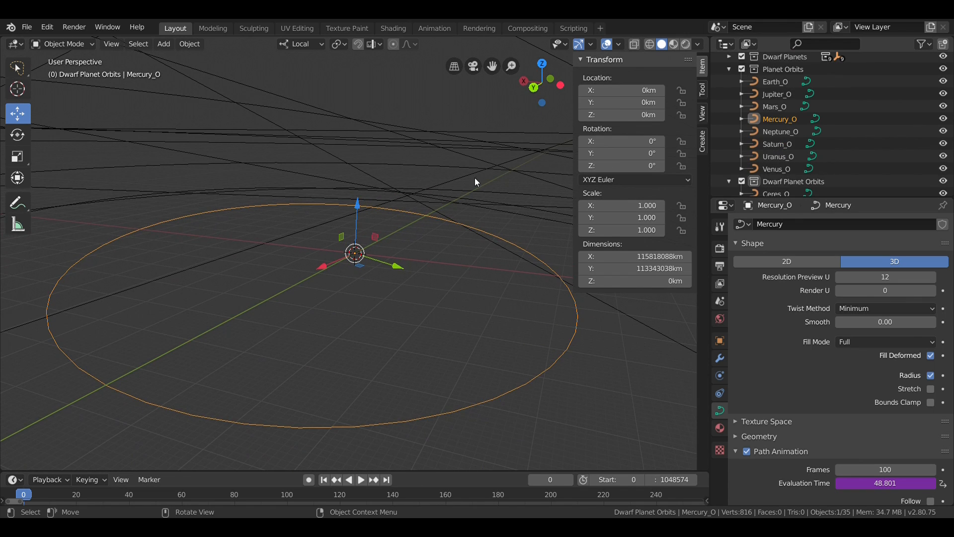
{"action": "scroll", "coordinate": [475, 177], "scroll_direction": "down", "scroll_amount": 5}
{"action": "left_click", "coordinate": [777, 168]}
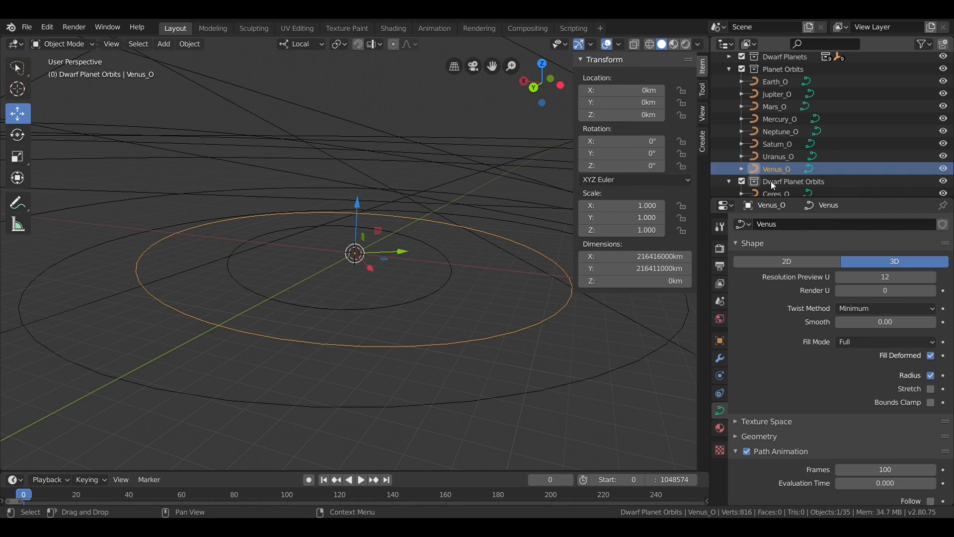
{"action": "left_click", "coordinate": [900, 483]}
{"action": "type", "text": "#orbit("}
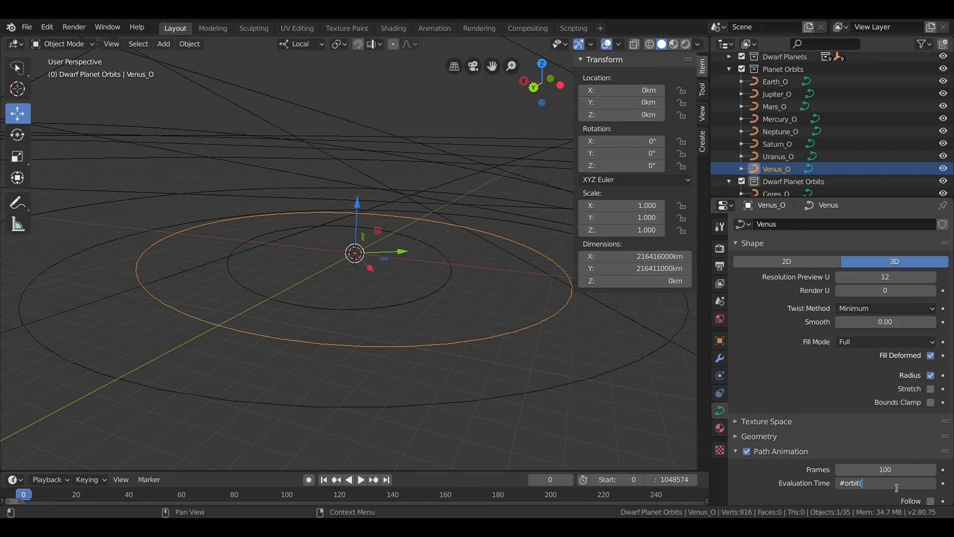
{"action": "type", "text": "224.701,.006772,50.115,frame)"}
{"action": "key", "text": "Return"}
- Select Earth_O and drive its evaluation time with the expression #orbit(365.356363004,.0167086,358.617,0,0)
{"action": "left_click", "coordinate": [770, 82]}
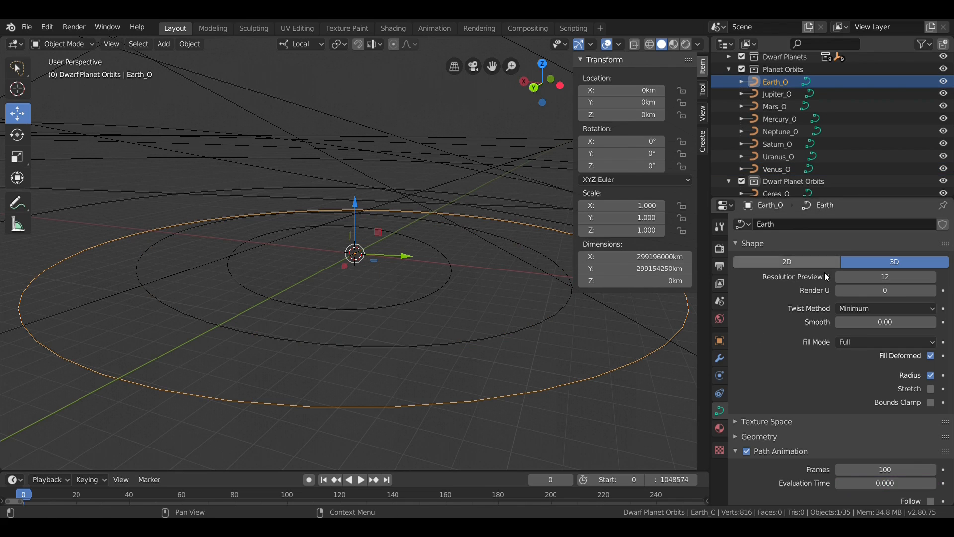
{"action": "left_click", "coordinate": [901, 483]}
{"action": "type", "text": "#orbit(365.356363"}
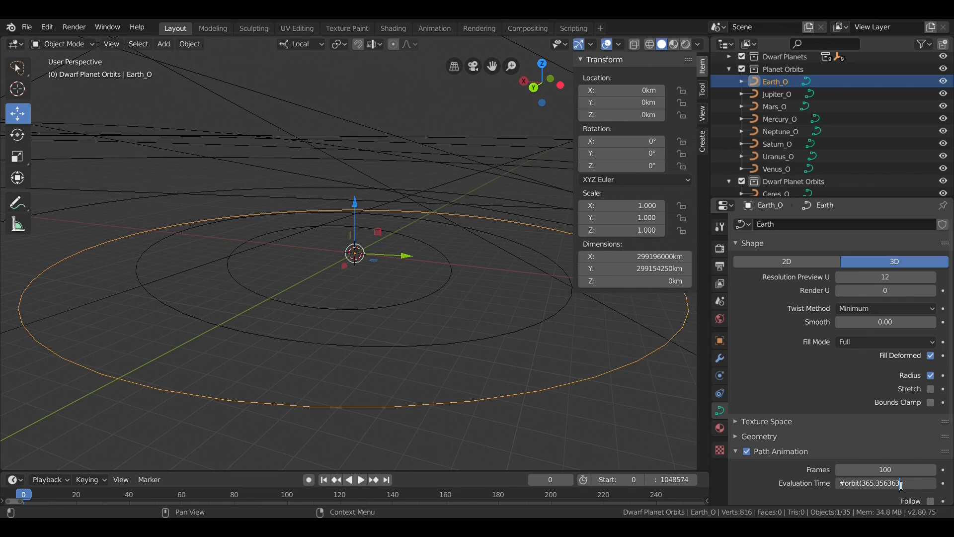
{"action": "type", "text": "004,.0167086,358.617,0,0)"}
{"action": "key", "text": "Return"}
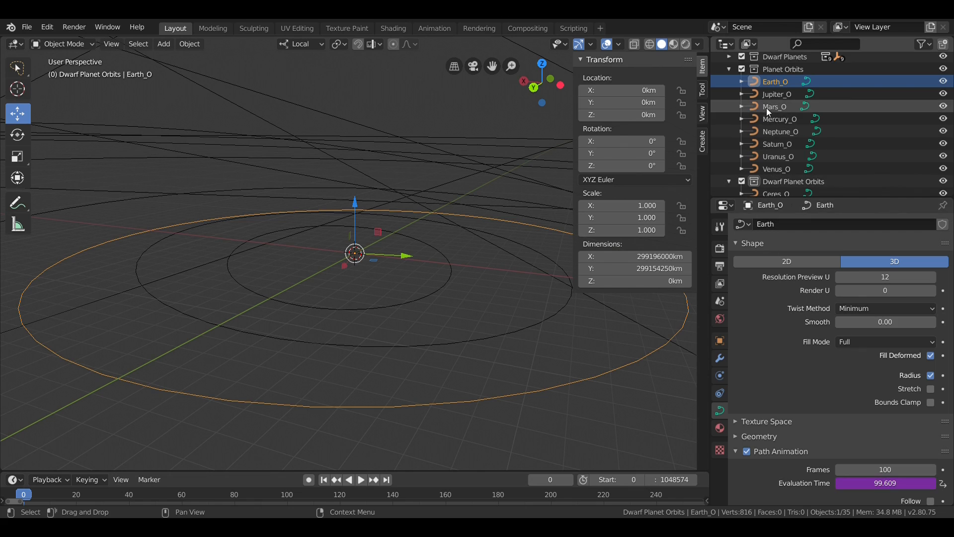
- Select Mars_O and drive its evaluation time with the expression #orbit(686.971,.0934,19.412,0,0)
{"action": "left_click", "coordinate": [775, 106]}
{"action": "left_click", "coordinate": [873, 484]}
{"action": "type", "text": "#orbit(686.9"}
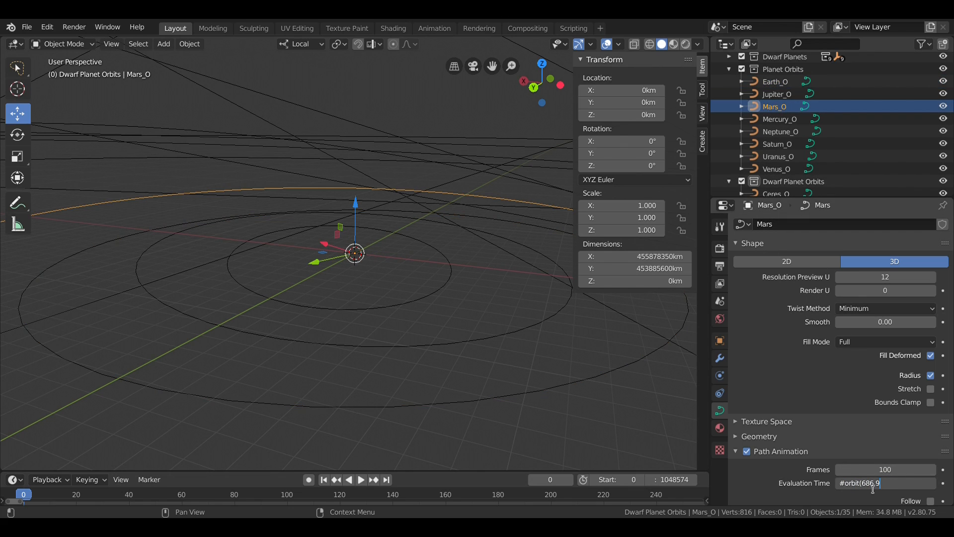
{"action": "type", "text": "71,.0934,19.412,0,0)"}
{"action": "key", "text": "Return"}
- Select Jupiter_O and drive its evaluation time with the expression #orbit(4332.59,.0489,20.020,0,0)
{"action": "left_click", "coordinate": [777, 94]}
{"action": "left_click", "coordinate": [889, 483]}
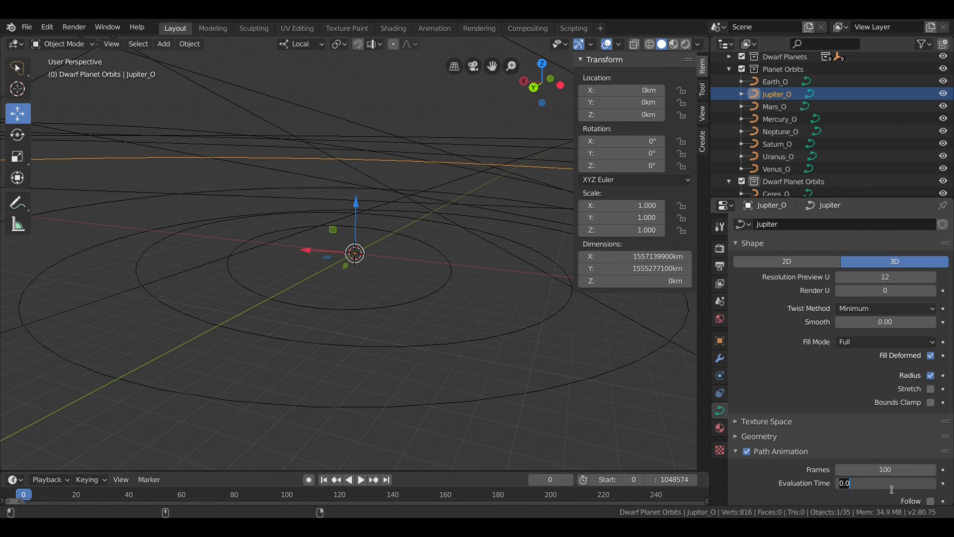
{"action": "type", "text": "#orbit(4332.59,.0489,"}
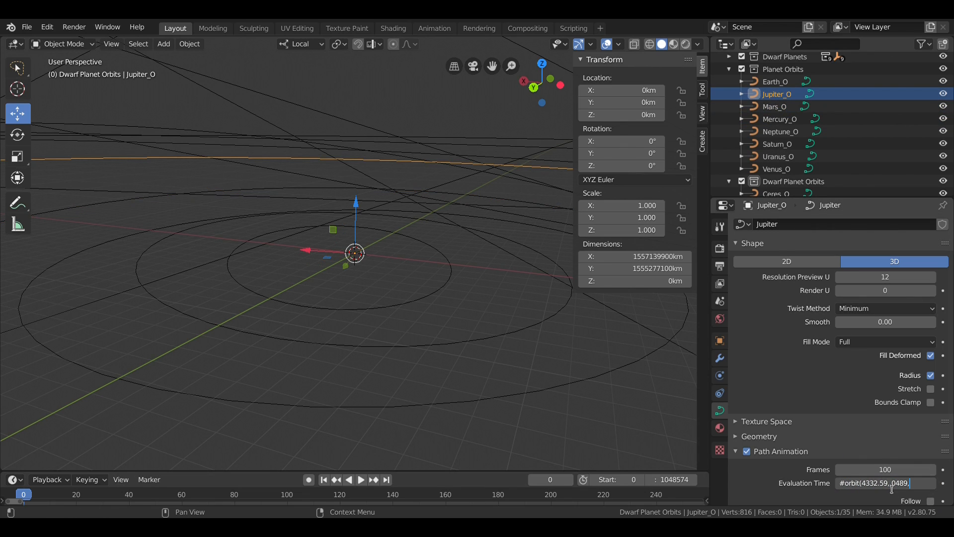
{"action": "type", "text": "20.020,0,0)"}
{"action": "key", "text": "Return"}
- Select Saturn_O and drive its evaluation time with the expression #orbit(10759.2,.0565,317.020,0,0)
{"action": "left_click", "coordinate": [777, 143]}
{"action": "left_click", "coordinate": [890, 483]}
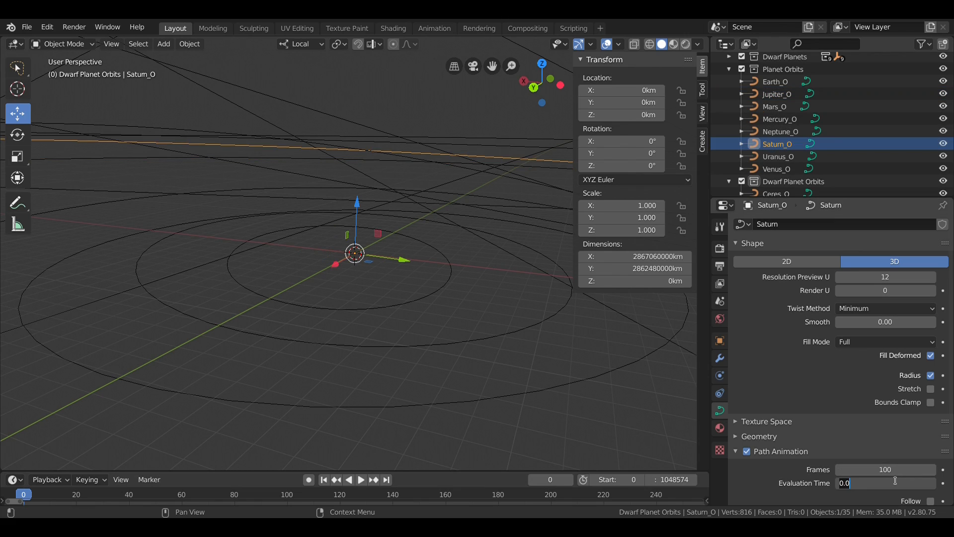
{"action": "type", "text": "#orbit(10759.2,"}
{"action": "type", "text": ".0565,"}
{"action": "type", "text": "317.020,0,0)"}
{"action": "key", "text": "Return"}
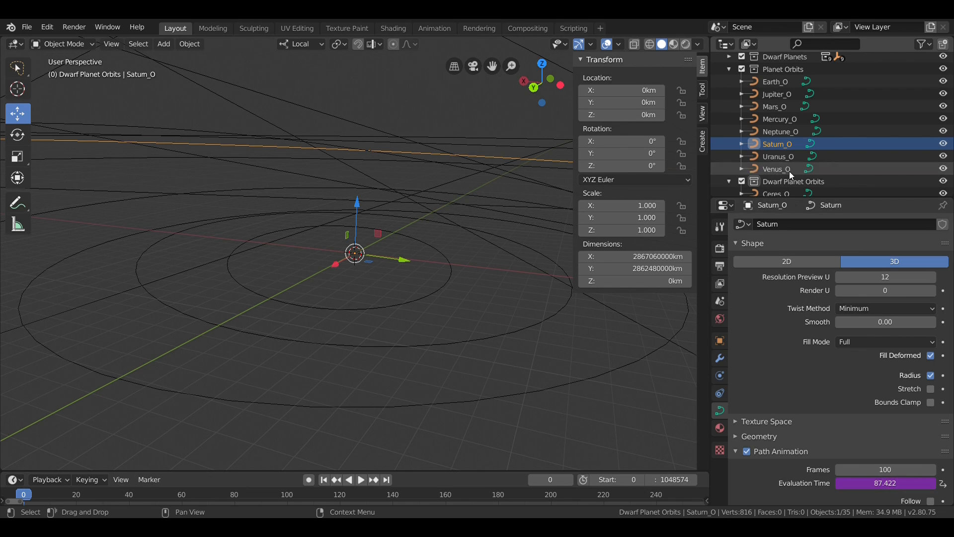
- Select Uranus_O and drive its evaluation time with the expression #orbit(30688.5,.046381,142.2386,0,0)
{"action": "left_click", "coordinate": [785, 157]}
{"action": "left_click", "coordinate": [891, 483]}
{"action": "type", "text": "#orbit(30688.5"}
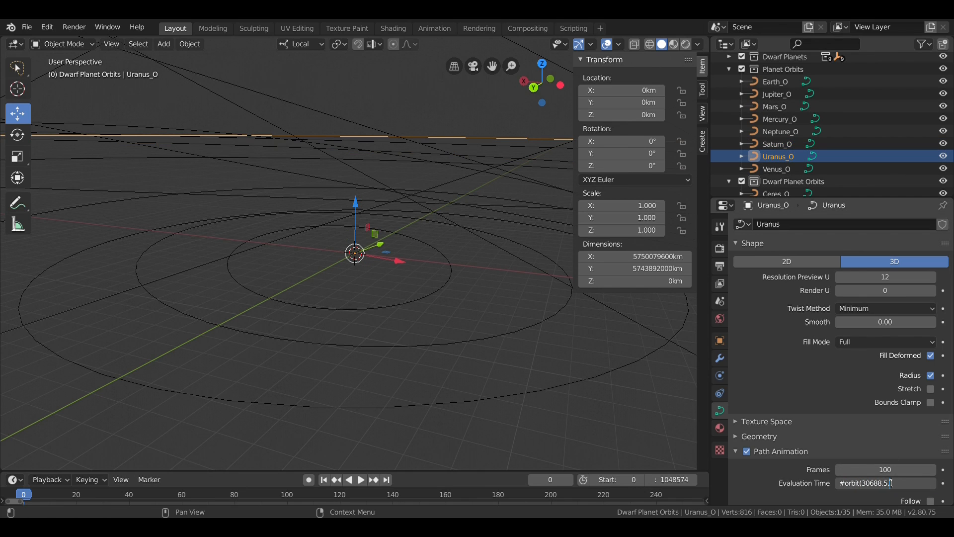
{"action": "type", "text": ",.046381,2"}
{"action": "key", "text": "BackSpace"}
{"action": "type", "text": "142.2386,0,0)"}
{"action": "key", "text": "Return"}
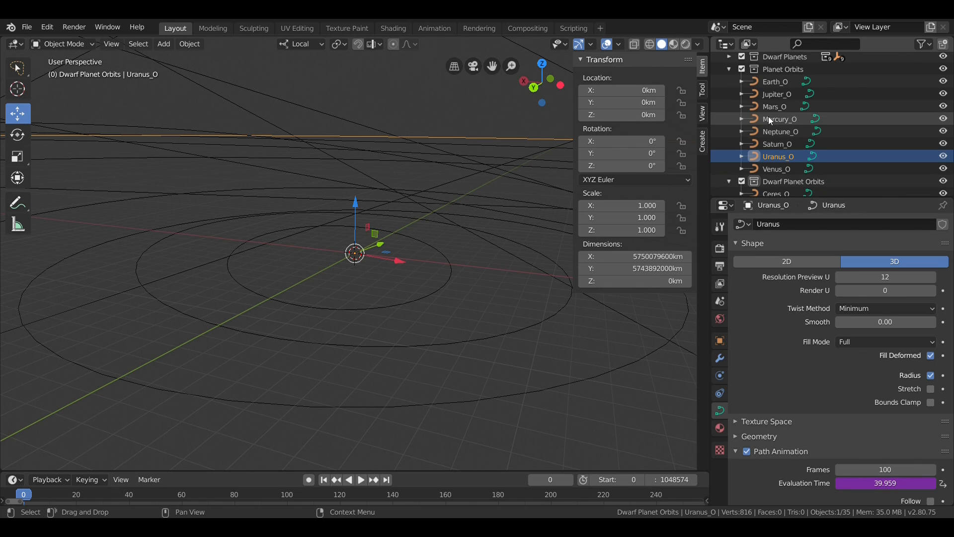
- Select Neptune_O and drive its evaluation time with the expression #orbit(60182,.008678,256.228,0,0)
{"action": "left_click", "coordinate": [780, 131]}
{"action": "left_click", "coordinate": [903, 482]}
{"action": "type", "text": "#orbit(60182,"}
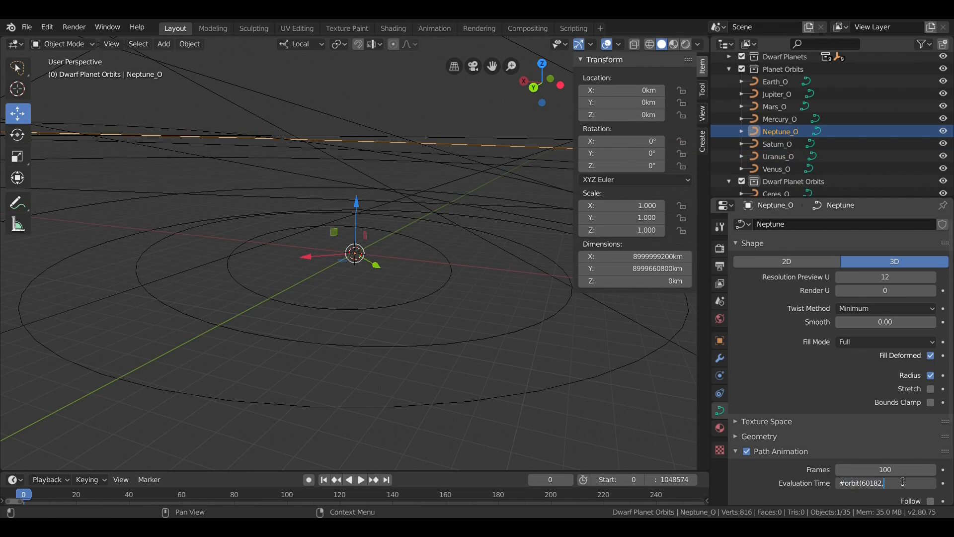
{"action": "type", "text": ".008678,256.228,0,0"}
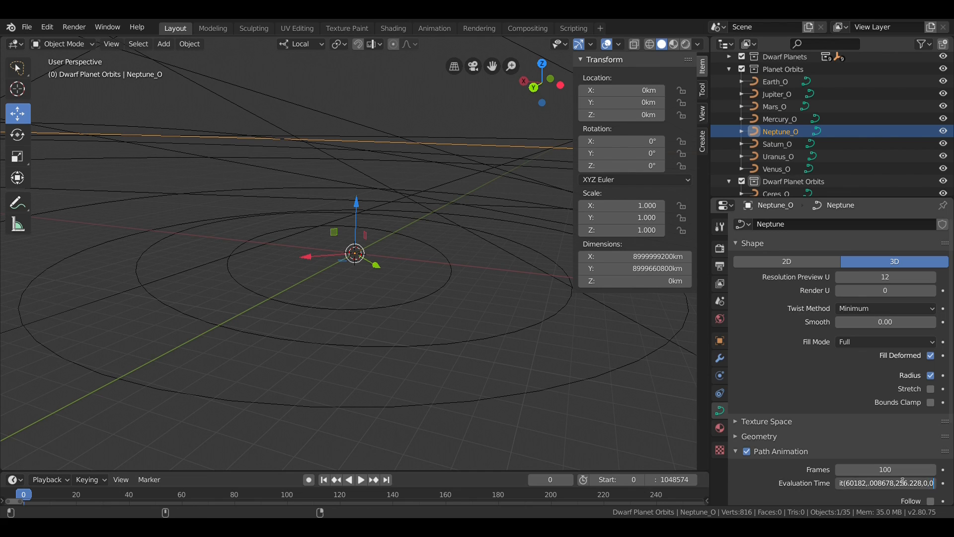
{"action": "type", "text": ")"}
{"action": "key", "text": "Return"}
- Select the dwarf planet orbit Ceres_O and drive its evaluation time with the expression #orbit(1683.14570801,.0760090291,0,0,0)
{"action": "scroll", "coordinate": [746, 89], "scroll_direction": "down", "scroll_amount": 3}
{"action": "left_click", "coordinate": [777, 134]}
{"action": "left_click", "coordinate": [886, 483]}
{"action": "type", "text": "#orbit(1683."}
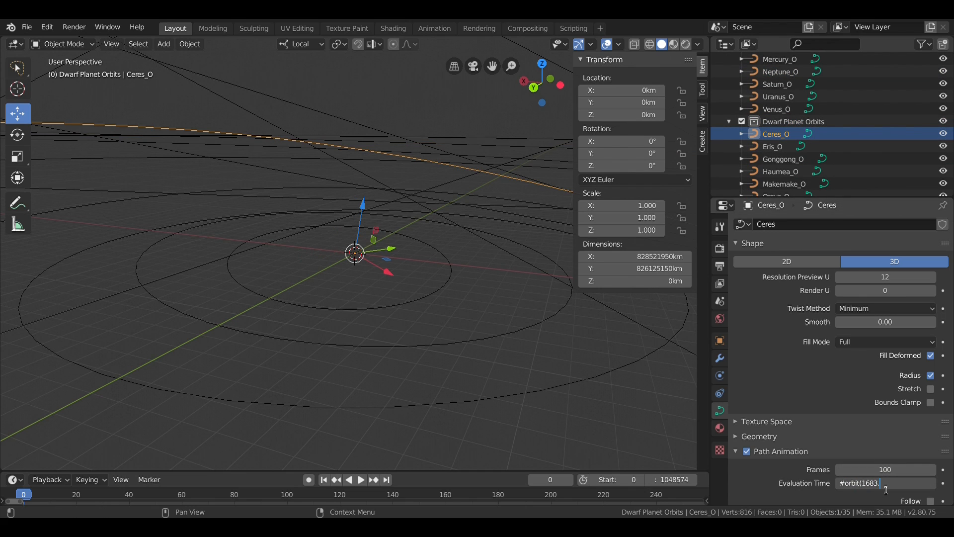
{"action": "type", "text": "14570801,.0760090291,"}
{"action": "type", "text": "0,0,0)"}
{"action": "key", "text": "Return"}
- Select Orcus_O and drive its evaluation time with an #orbit expression that uses 89557 as the orbital period
{"action": "scroll", "coordinate": [771, 152], "scroll_direction": "down", "scroll_amount": 3}
{"action": "left_click", "coordinate": [776, 161]}
{"action": "left_click", "coordinate": [776, 136]}
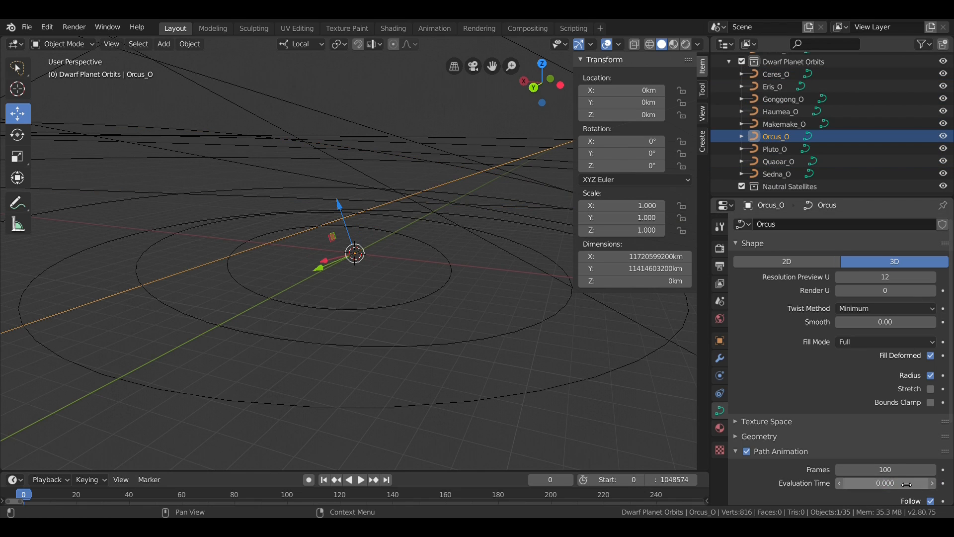
{"action": "left_click", "coordinate": [907, 485]}
{"action": "type", "text": "#orbit(89557,"}
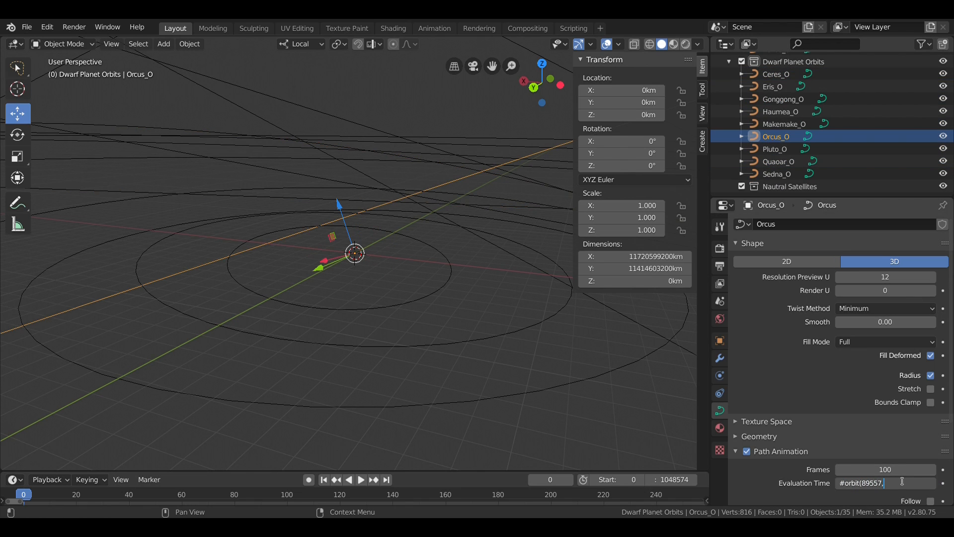
{"action": "type", "text": "5,"}
{"action": "type", "text": "frame)"}
{"action": "key", "text": "Return"}
- Select Pluto_O and drive its evaluation time with the expression #orbit(90560,.2488,151.765,0,0)
{"action": "left_click", "coordinate": [777, 149]}
{"action": "double_click", "coordinate": [891, 485]}
{"action": "type", "text": "#orbit(90560,"}
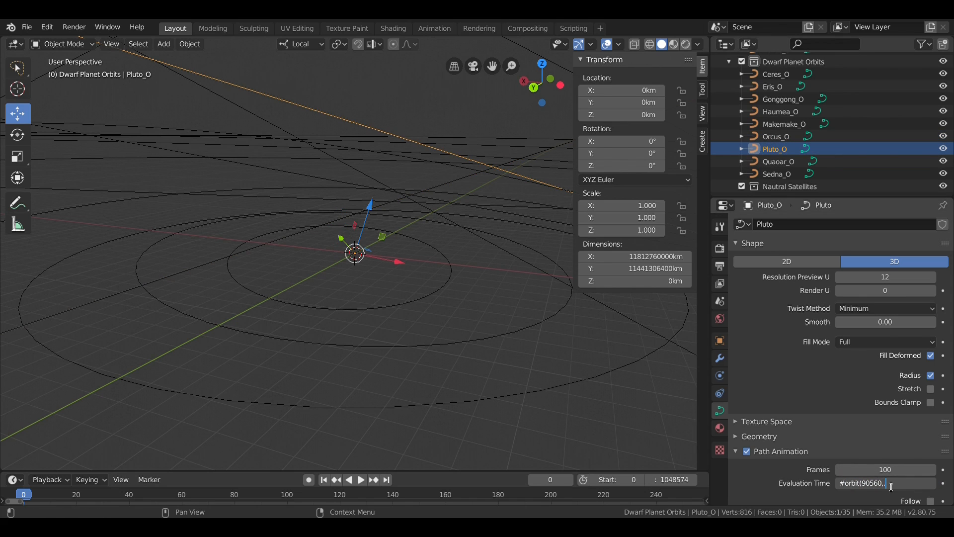
{"action": "type", "text": "151.765,0,0)"}
{"action": "key", "text": "Return"}
{"action": "left_click", "coordinate": [904, 486]}
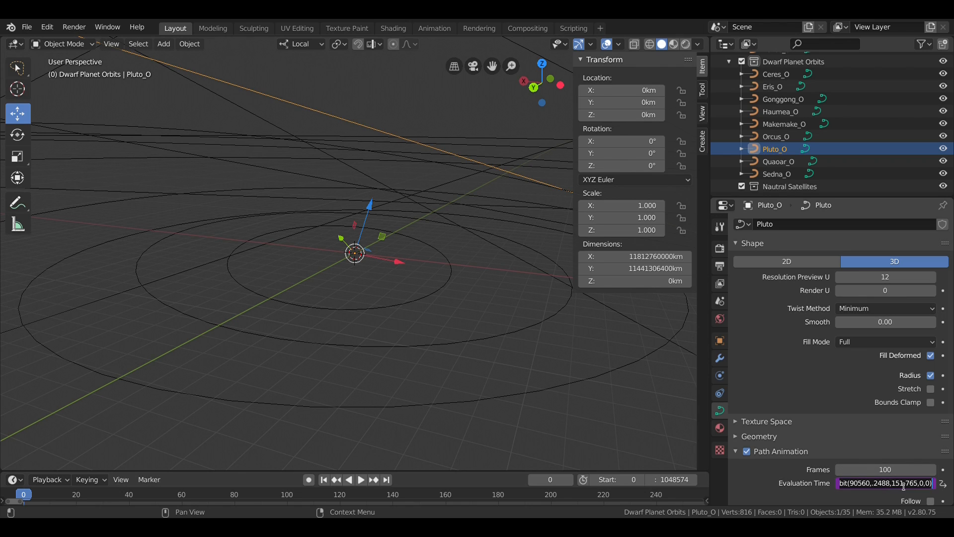
{"action": "left_click_drag", "start_coordinate": [919, 490], "coordinate": [897, 494]}
{"action": "key", "text": "Return"}
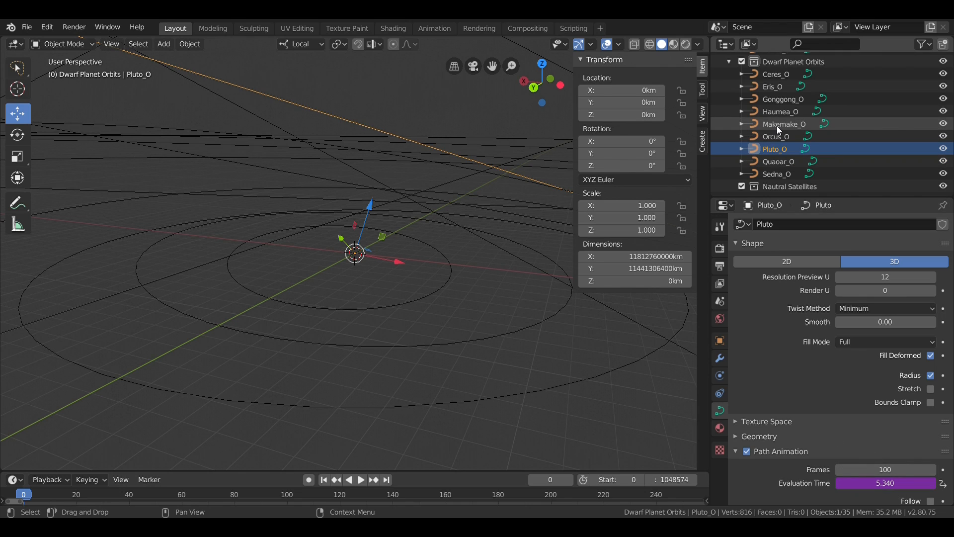
- Select Haumea_O and drive its evaluation time with the expression #orbit(103647,.19489,217.772,0,0)
{"action": "left_click", "coordinate": [777, 111]}
{"action": "double_click", "coordinate": [894, 484]}
{"action": "type", "text": "#orbit(103647,"}
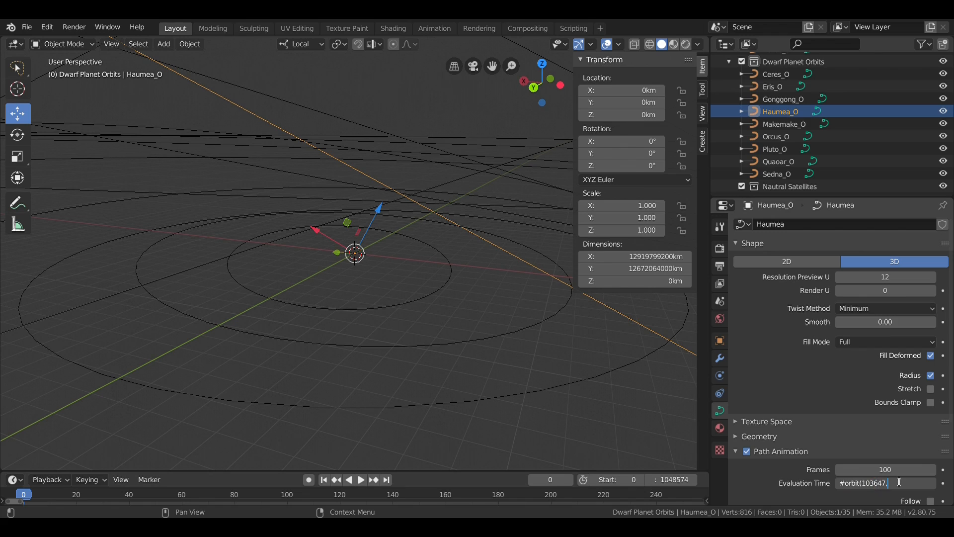
{"action": "type", "text": ".19489,217.772,0,0)"}
{"action": "key", "text": "Return"}
- Select Makemake_O and drive its evaluation time with the expression #orbit(111845,.16126,141.517,0,0)
{"action": "left_click", "coordinate": [779, 125]}
{"action": "double_click", "coordinate": [878, 485]}
{"action": "type", "text": "#orb"}
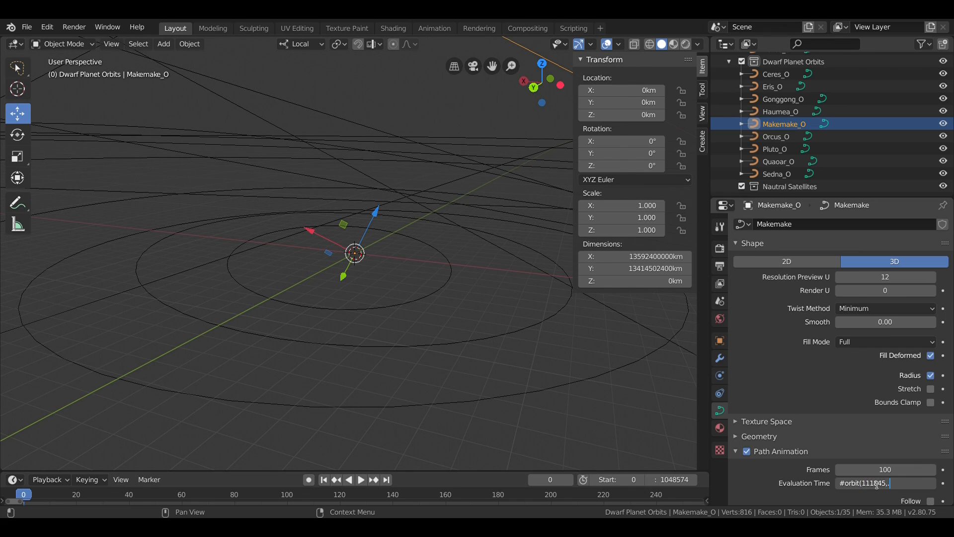
{"action": "type", "text": "593,0,0)"}
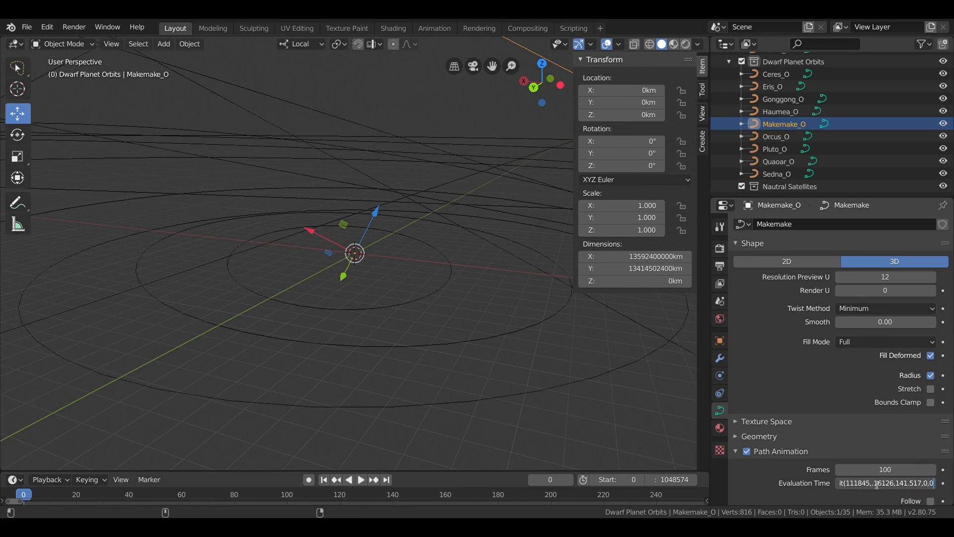
{"action": "key", "text": "Return"}
- Select Quaoar_O and drive its evaluation time with an #orbit expression using period 105495, mean anomaly 275.662 and two closing zeros
{"action": "left_click", "coordinate": [775, 163]}
{"action": "double_click", "coordinate": [895, 486]}
{"action": "type", "text": "#orbit(105."}
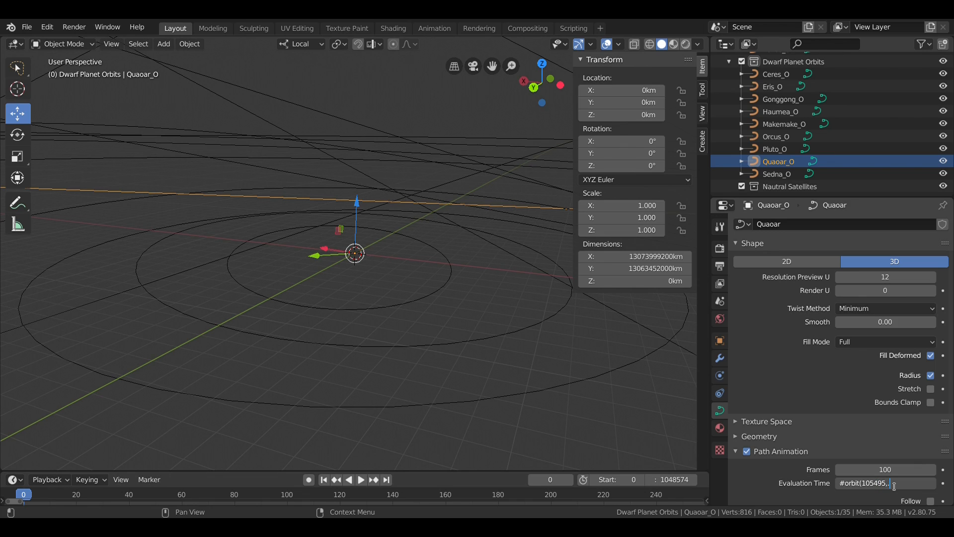
{"action": "type", "text": "275.662,0,0)"}
{"action": "key", "text": "Return"}
- Select Gonggong_O and drive its evaluation time with an #orbit expression using period 202003, mean anomaly 92.731 and two closing zeros
{"action": "left_click", "coordinate": [771, 100]}
{"action": "double_click", "coordinate": [903, 487]}
{"action": "type", "text": "#orb"}
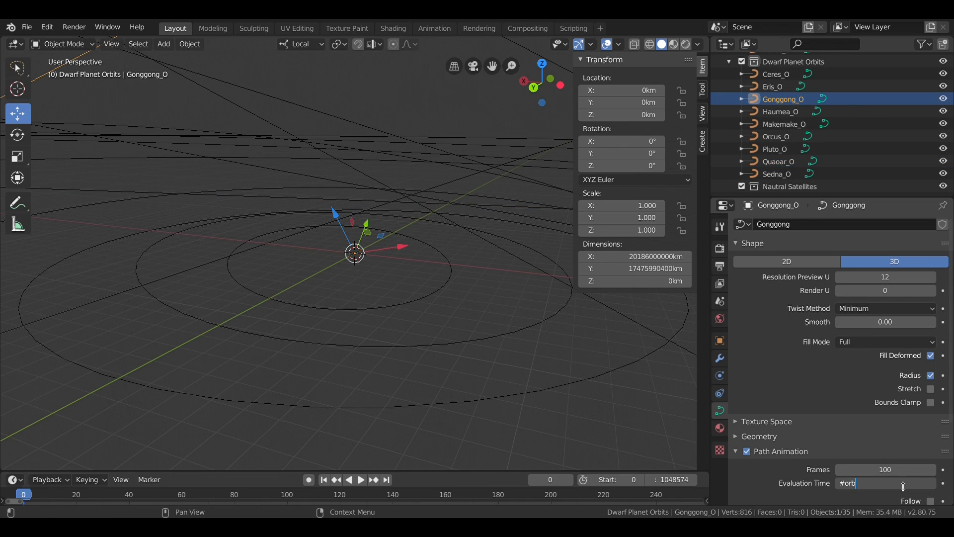
{"action": "type", "text": "it(202003,"}
{"action": "type", "text": "92.731,0,0)"}
{"action": "key", "text": "Return"}
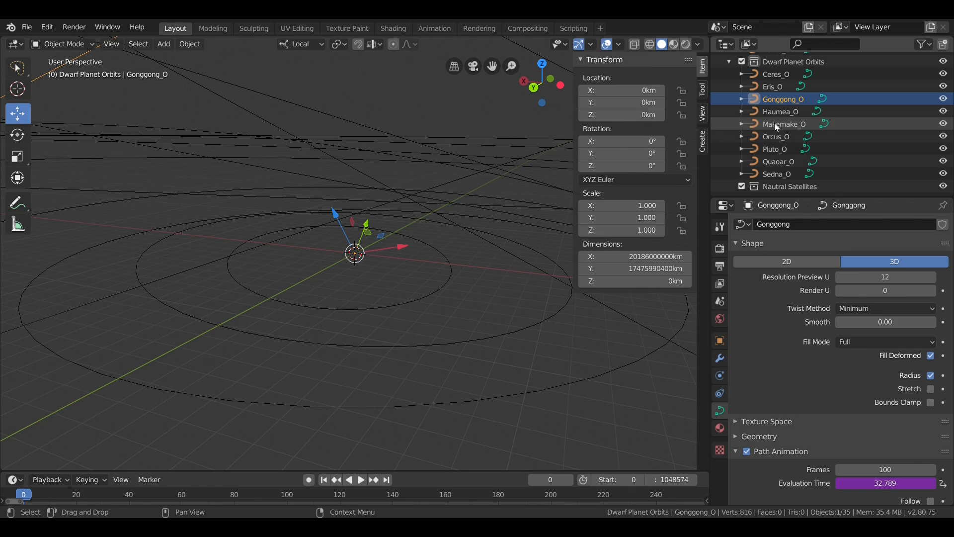
- Select Eris_O and drive its evaluation time with the expression #orbit(204199,.43607,192.845,0,0)
{"action": "left_click", "coordinate": [773, 86]}
{"action": "double_click", "coordinate": [884, 483]}
{"action": "type", "text": "#orbit(204199,."}
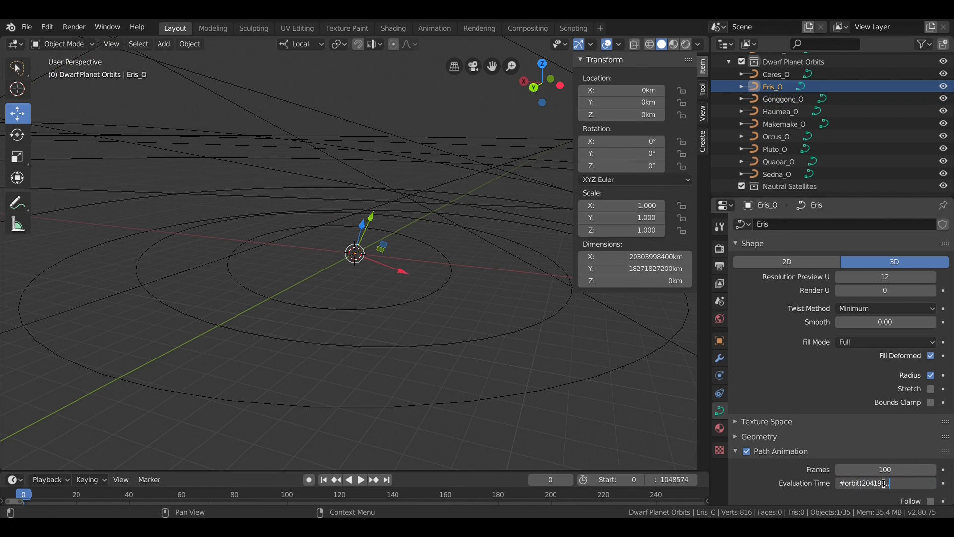
{"action": "type", "text": "43607,192.845,0,0)"}
{"action": "key", "text": "Return"}
- Select Sedna_O and drive its evaluation time with the expression #orbit(4163850,.84259,357.487,0,0)
{"action": "left_click", "coordinate": [785, 173]}
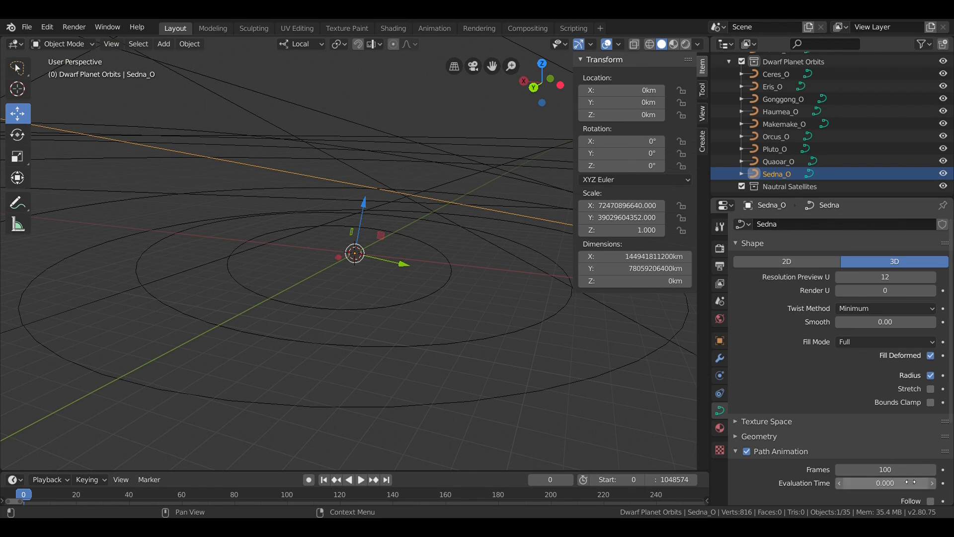
{"action": "double_click", "coordinate": [911, 482]}
{"action": "type", "text": "#orbit(4163850,.84259"}
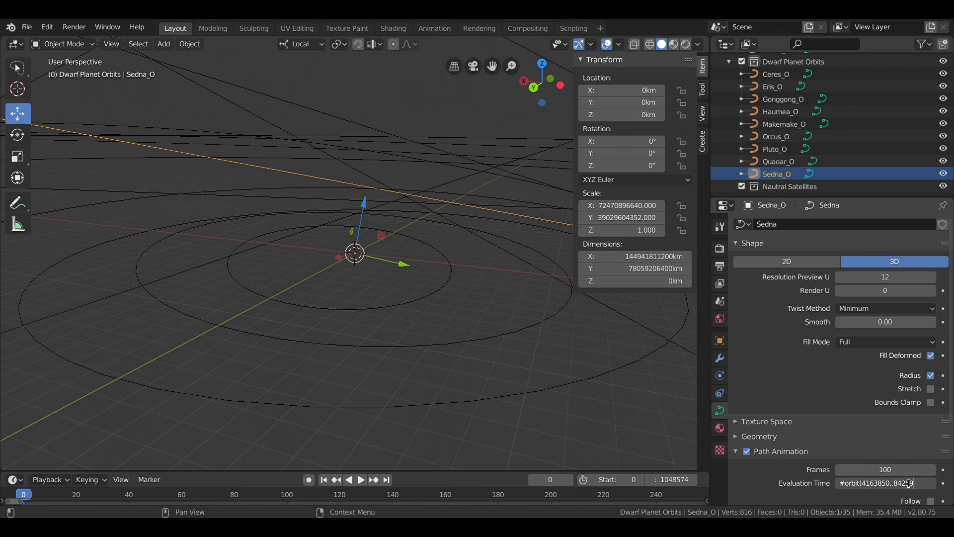
{"action": "type", "text": ",357.487,0,0)"}
{"action": "key", "text": "Return"}
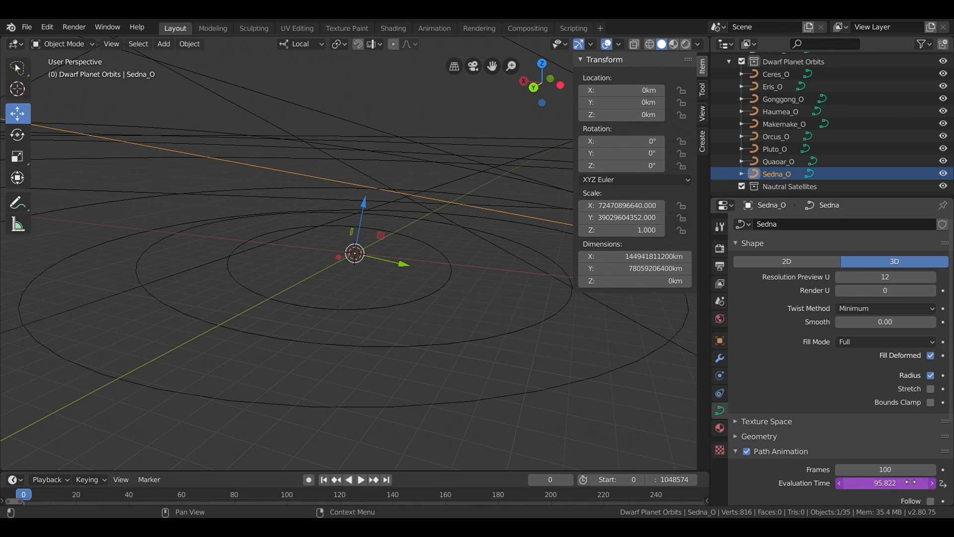
- Deselect the Sedna orbit and collapse the Planet Orbits and Dwarf Planet Orbits collections in the outliner
{"action": "scroll", "coordinate": [457, 282], "scroll_direction": "down", "scroll_amount": 3}
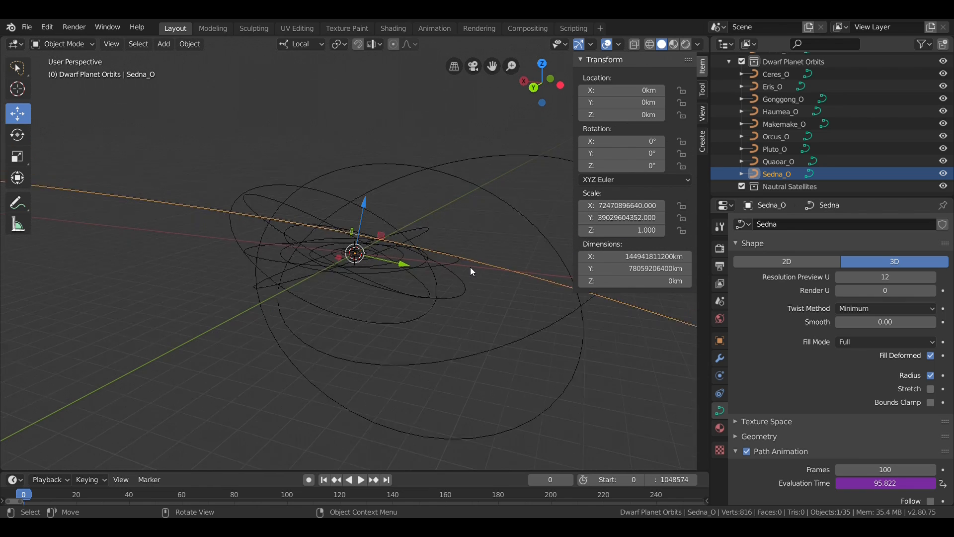
{"action": "middle_click_drag", "start_coordinate": [473, 264], "coordinate": [427, 242]}
{"action": "left_click", "coordinate": [437, 217]}
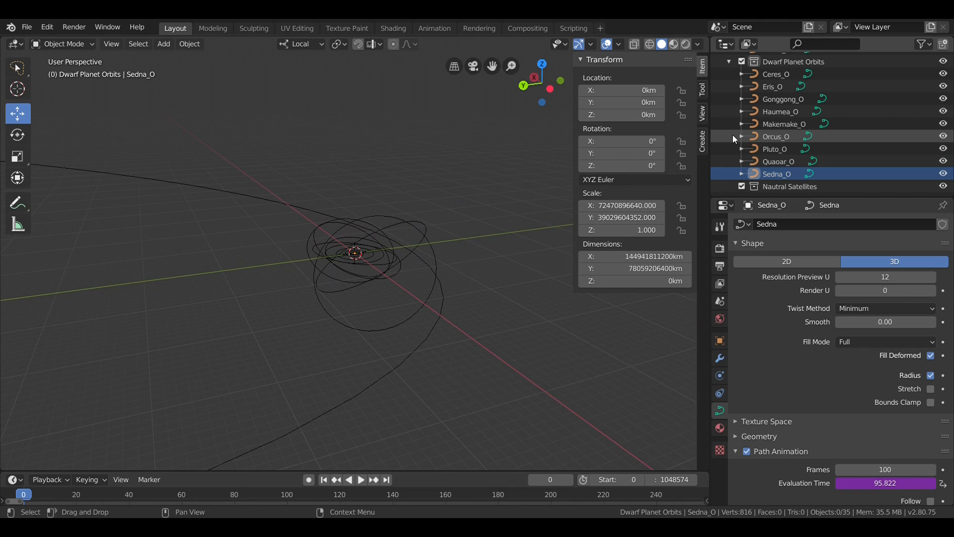
{"action": "scroll", "coordinate": [733, 135], "scroll_direction": "up", "scroll_amount": 8}
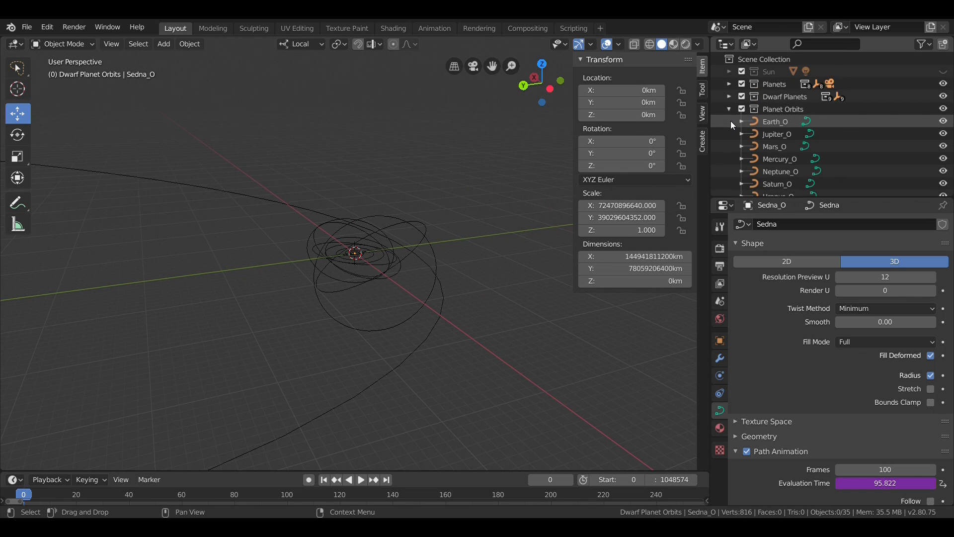
{"action": "left_click", "coordinate": [728, 109]}
- Look over the complete set of planet and dwarf planet orbits and save the file
{"action": "middle_click_drag", "start_coordinate": [482, 201], "coordinate": [419, 211]}
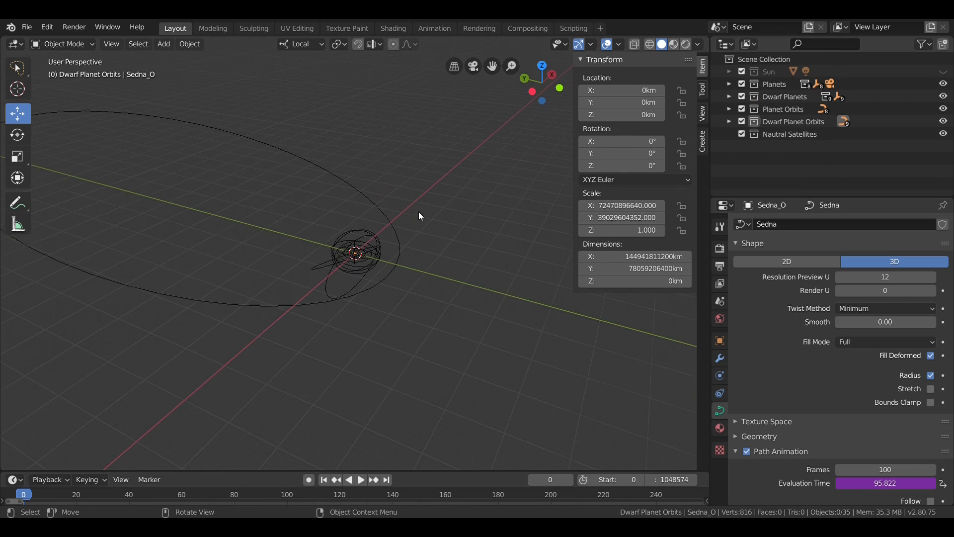
{"action": "scroll", "coordinate": [419, 214], "scroll_direction": "up", "scroll_amount": 8}
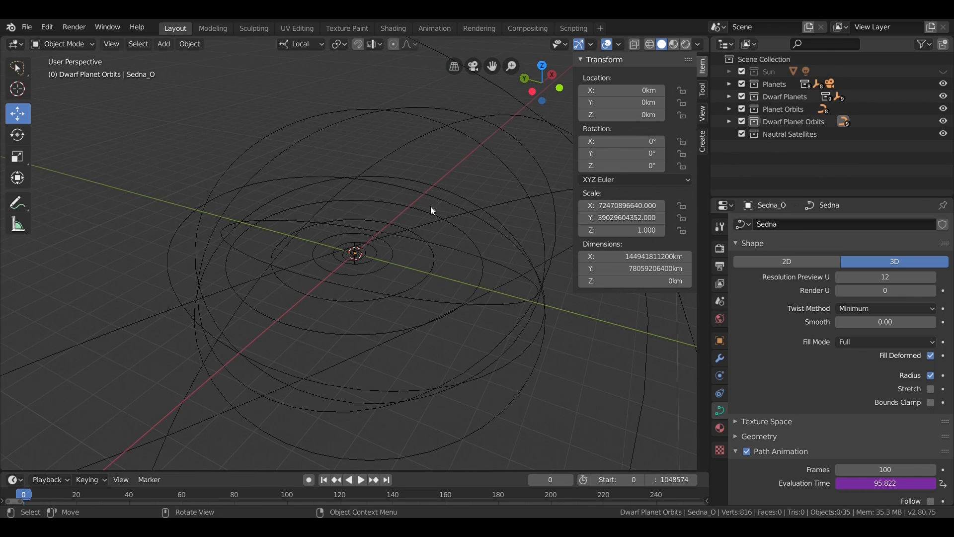
{"action": "scroll", "coordinate": [420, 207], "scroll_direction": "down", "scroll_amount": 5}
{"action": "middle_click_drag", "start_coordinate": [420, 208], "coordinate": [386, 211]}
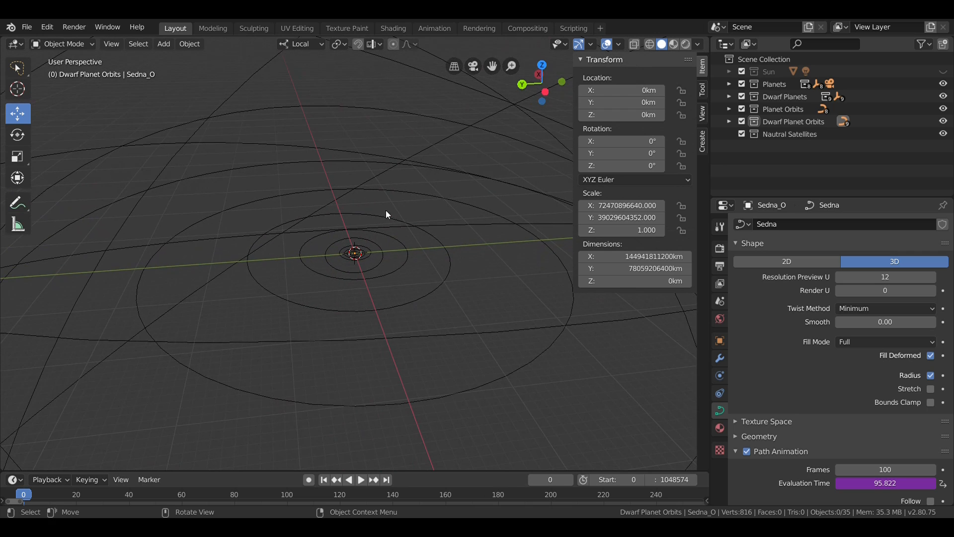
{"action": "scroll", "coordinate": [463, 231], "scroll_direction": "up", "scroll_amount": 2}
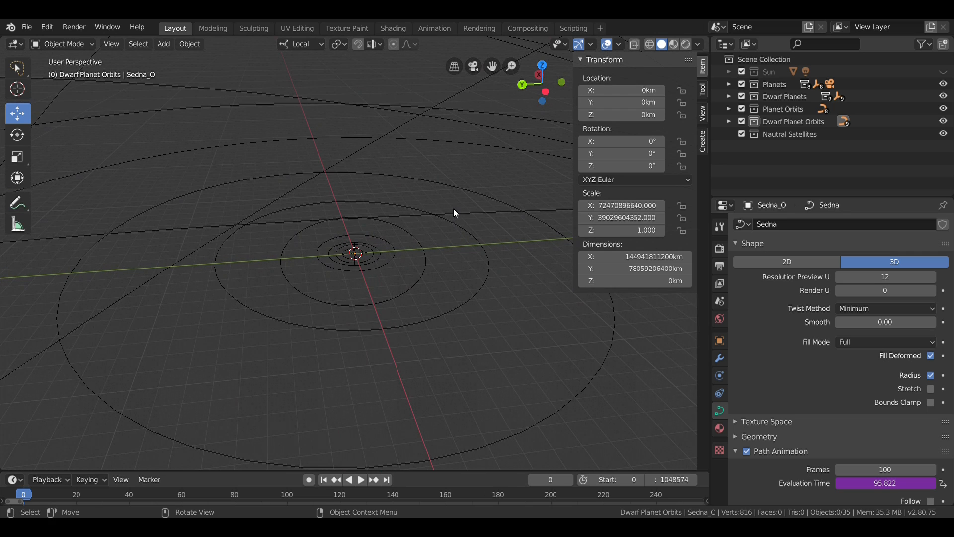
{"action": "key", "text": "ctrl+s"}
{"action": "mouse_move", "coordinate": [394, 206]}
{"action": "middle_mouse_down"}
{"action": "mouse_move", "coordinate": [403, 205]}
{"action": "mouse_move", "coordinate": [379, 205]}
{"action": "mouse_move", "coordinate": [389, 204]}
{"action": "middle_mouse_up"}
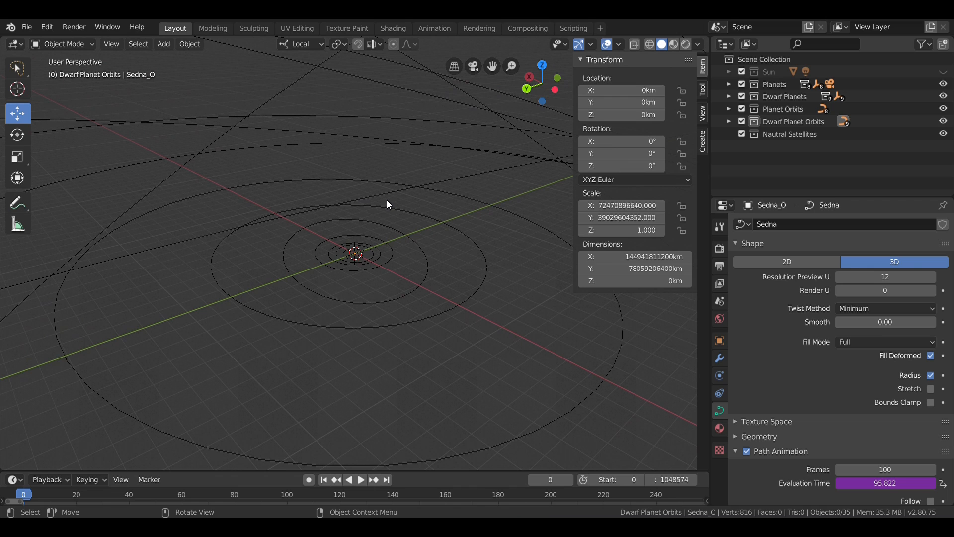
- Make the Sun collection visible again and get a close view of the sun at the scene's centre
{"action": "scroll", "coordinate": [387, 200], "scroll_direction": "up", "scroll_amount": 6}
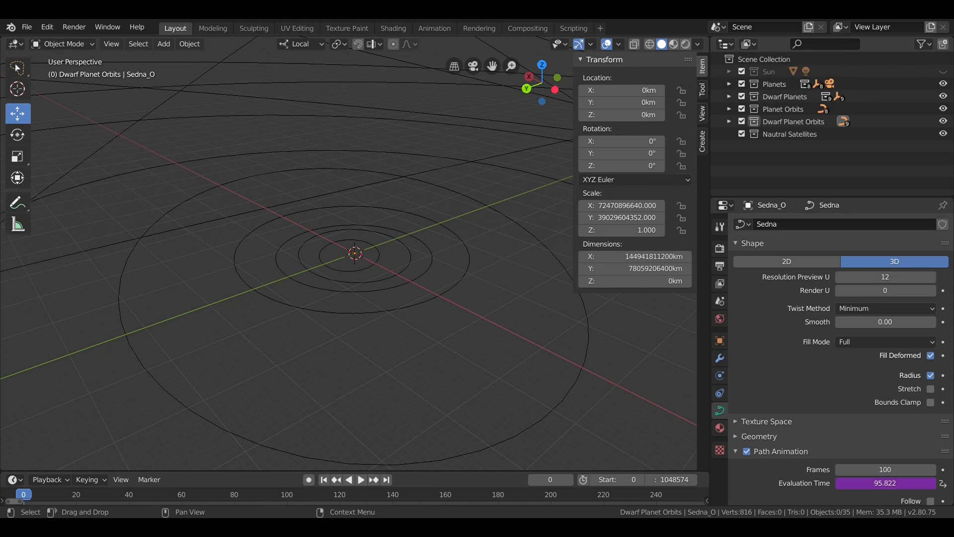
{"action": "left_click", "coordinate": [943, 72]}
{"action": "scroll", "coordinate": [525, 188], "scroll_direction": "up", "scroll_amount": 8}
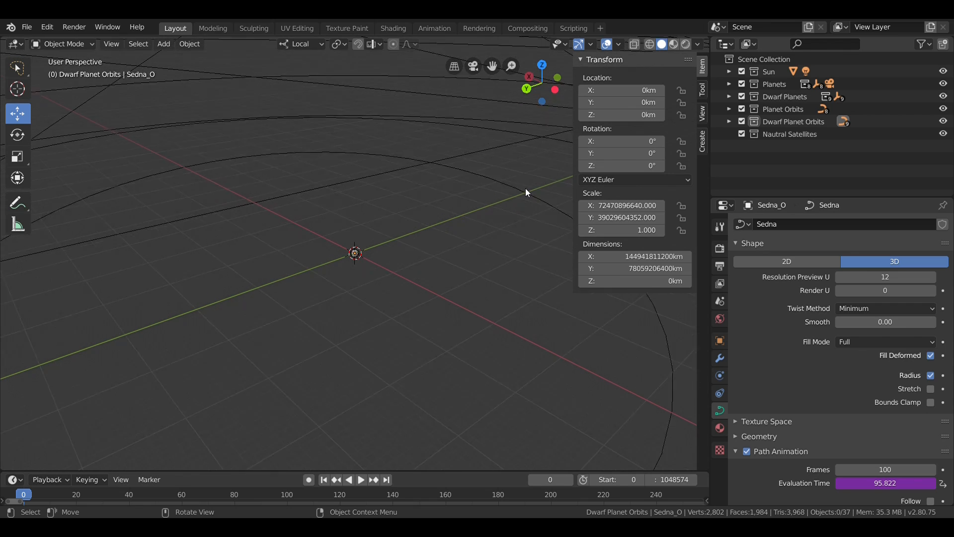
- Filter the outliner to leave out collections, meshes, lights and cameras, so the planet empties are listed directly
{"action": "left_click", "coordinate": [728, 85]}
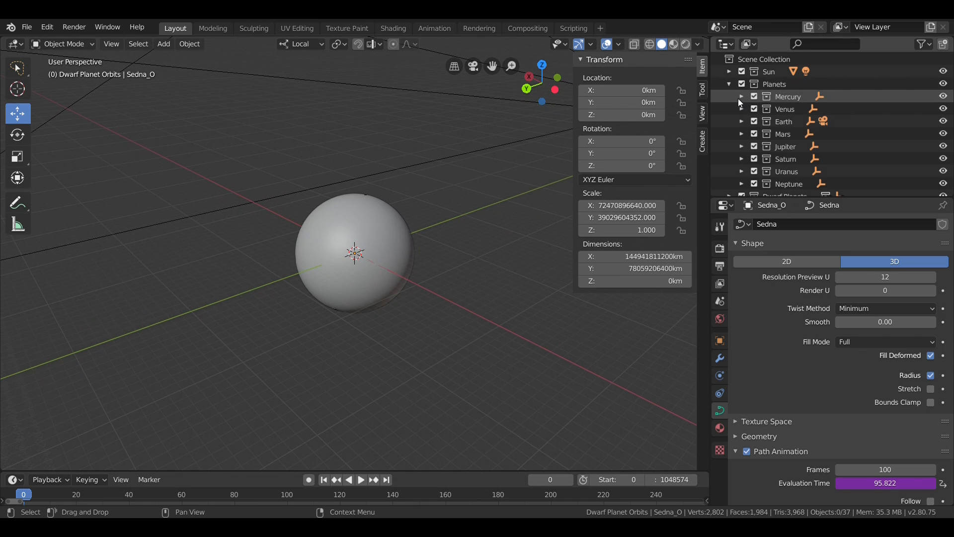
{"action": "left_click", "coordinate": [729, 84]}
{"action": "left_click", "coordinate": [926, 45]}
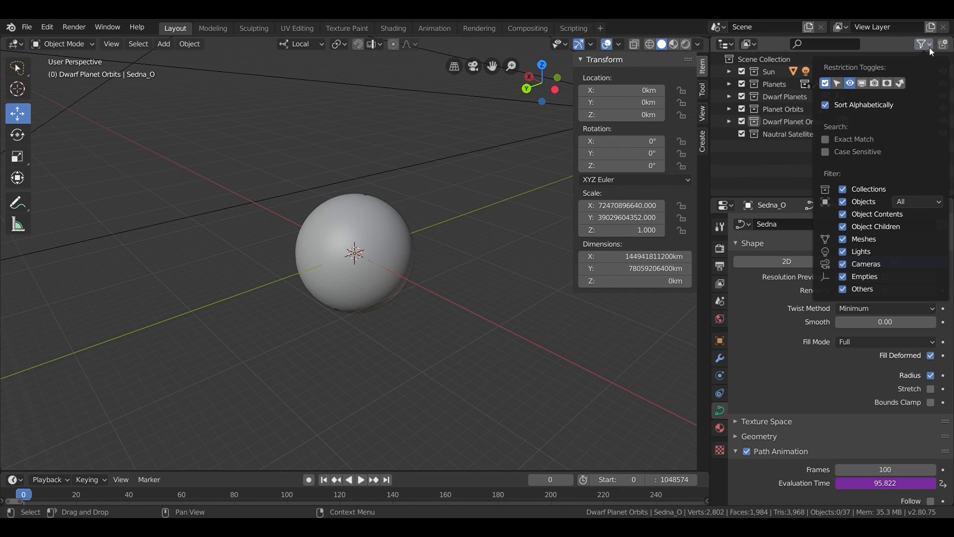
{"action": "left_click", "coordinate": [871, 190]}
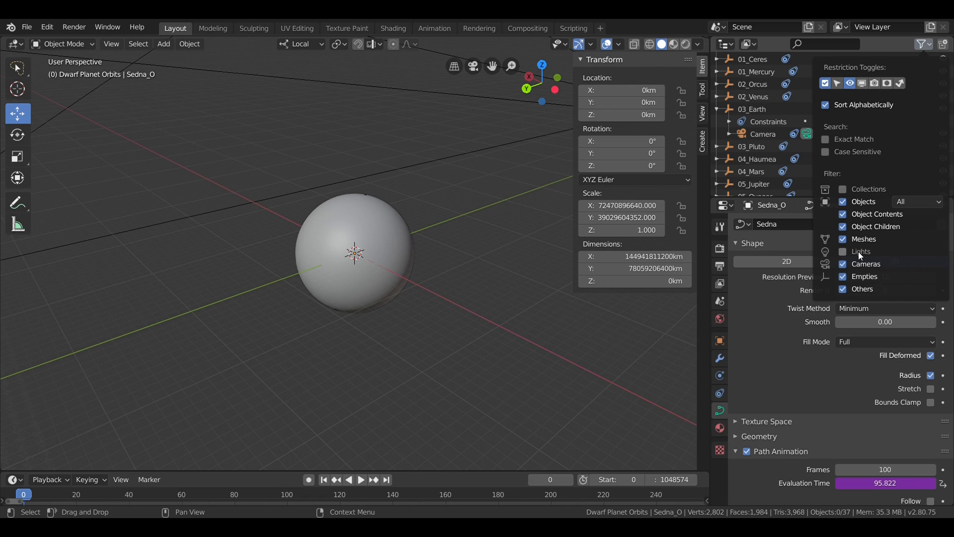
{"action": "left_click_drag", "start_coordinate": [858, 251], "coordinate": [861, 266]}
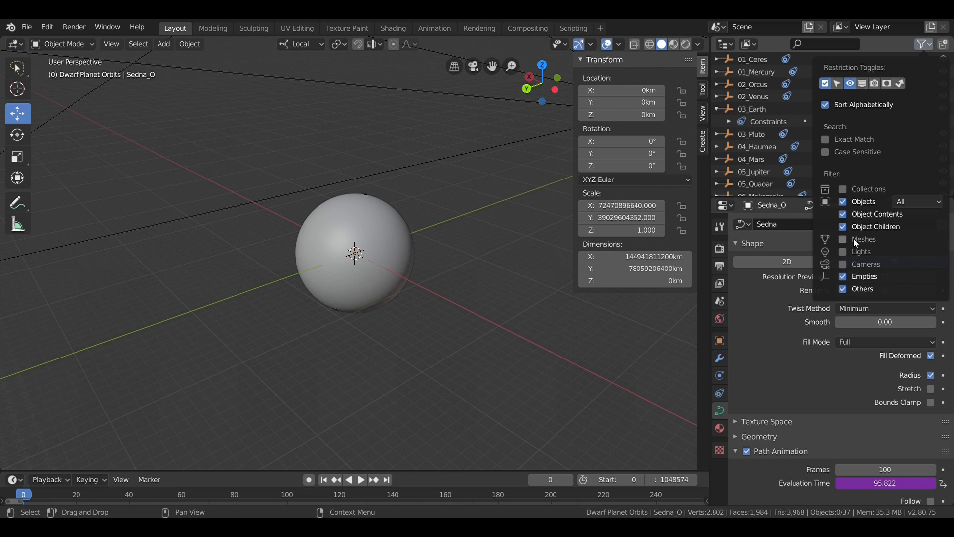
- Select the 01_Ceres empty and set Ceres_O as the target of its Follow Path constraint
{"action": "left_click", "coordinate": [752, 59]}
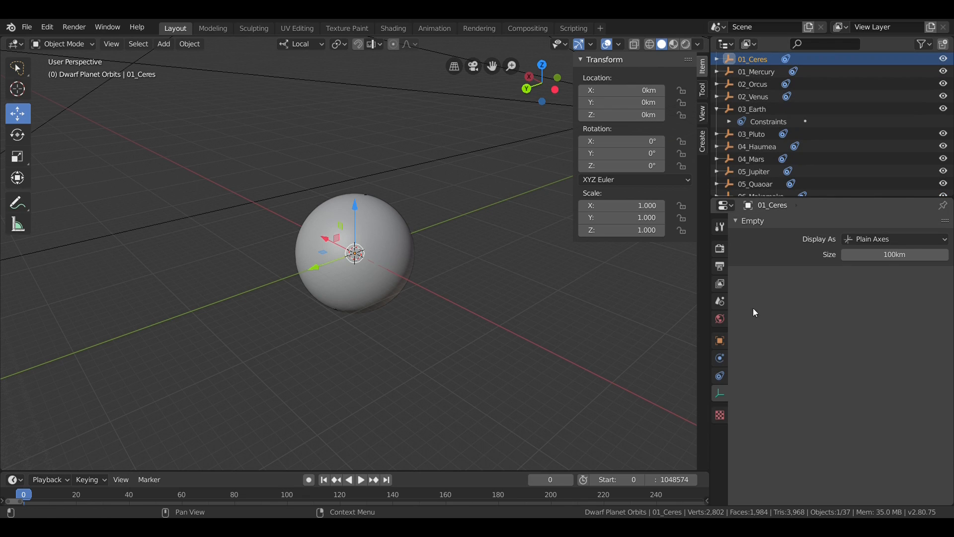
{"action": "left_click", "coordinate": [719, 373]}
{"action": "left_click", "coordinate": [837, 267]}
{"action": "type", "text": "cers"}
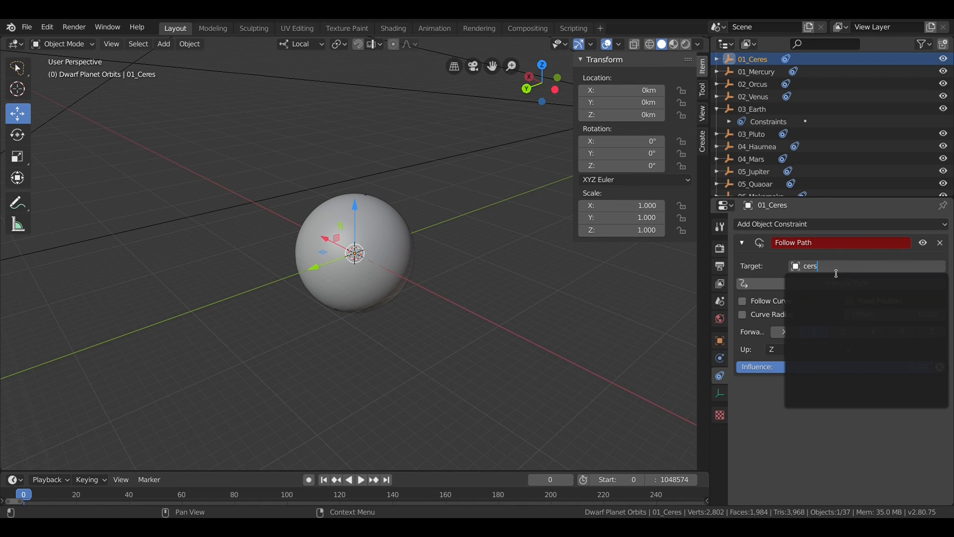
{"action": "key", "text": "BackSpace"}
{"action": "left_click", "coordinate": [833, 283]}
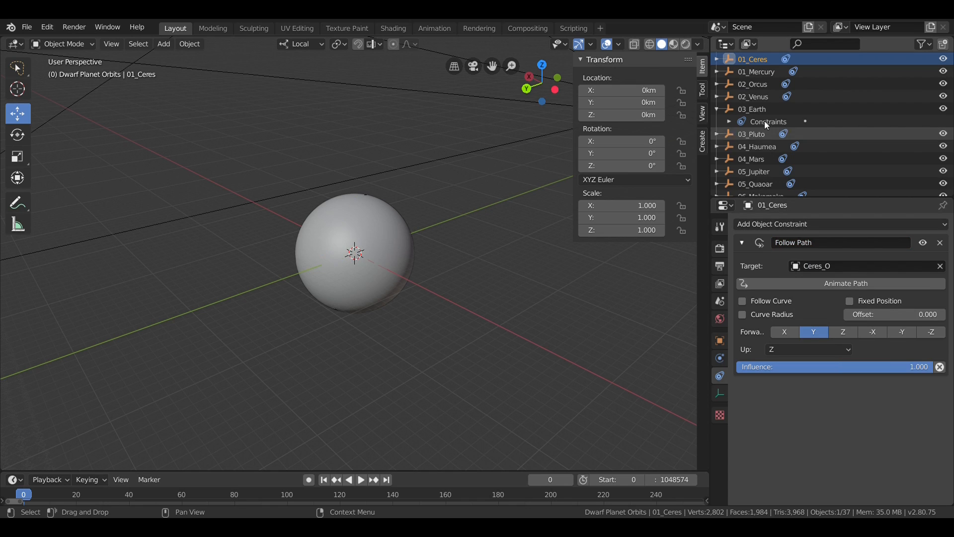
- Select the 01_Mercury empty and set Mercury_O as the target of its Follow Path constraint
{"action": "left_click", "coordinate": [757, 71]}
{"action": "left_click", "coordinate": [823, 266]}
{"action": "type", "text": "erc"}
{"action": "left_click", "coordinate": [830, 286]}
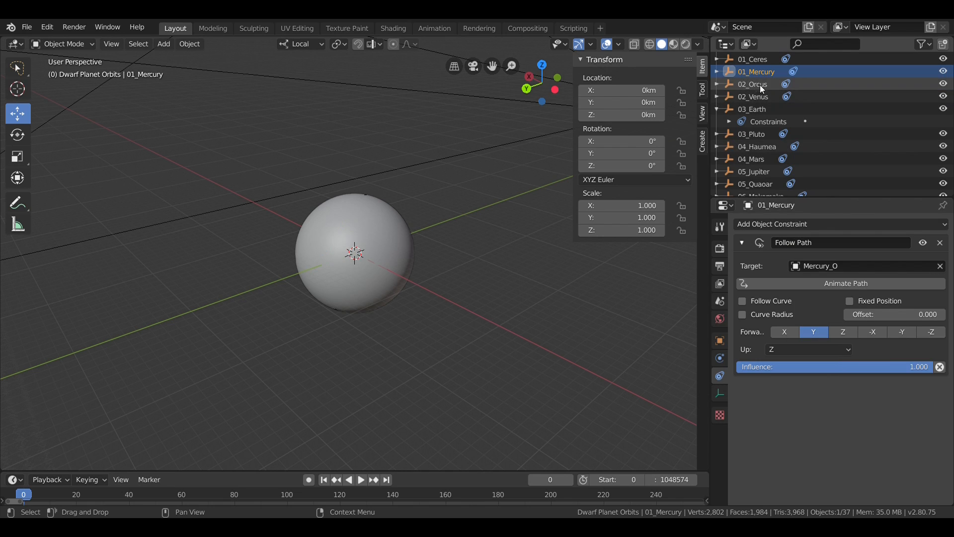
- Select the 02_Orcus empty and set Orcus_O as the target of its Follow Path constraint
{"action": "left_click", "coordinate": [759, 85]}
{"action": "left_click", "coordinate": [818, 266]}
{"action": "type", "text": "rc"}
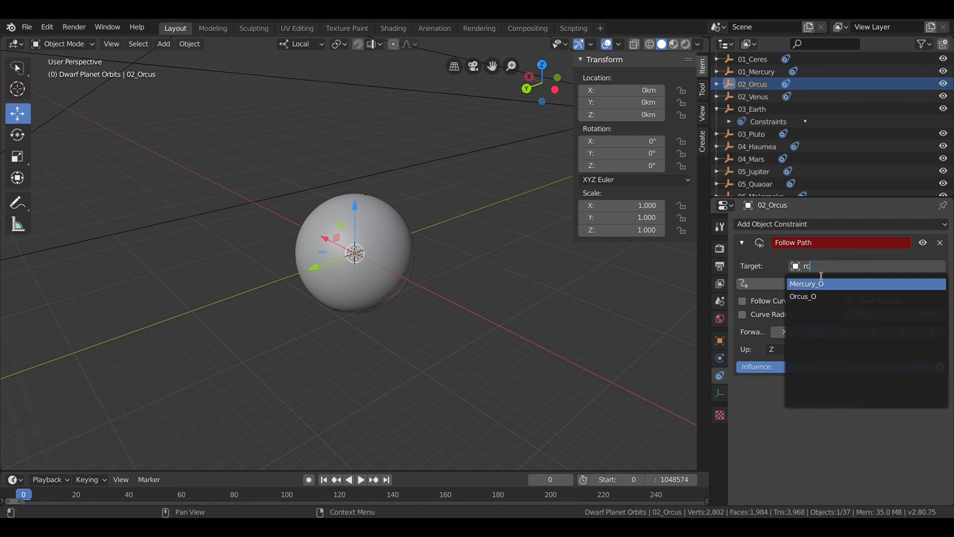
{"action": "left_click", "coordinate": [827, 296]}
- Select the 02_Venus empty and set Venus_O as the target of its Follow Path constraint
{"action": "left_click", "coordinate": [759, 96]}
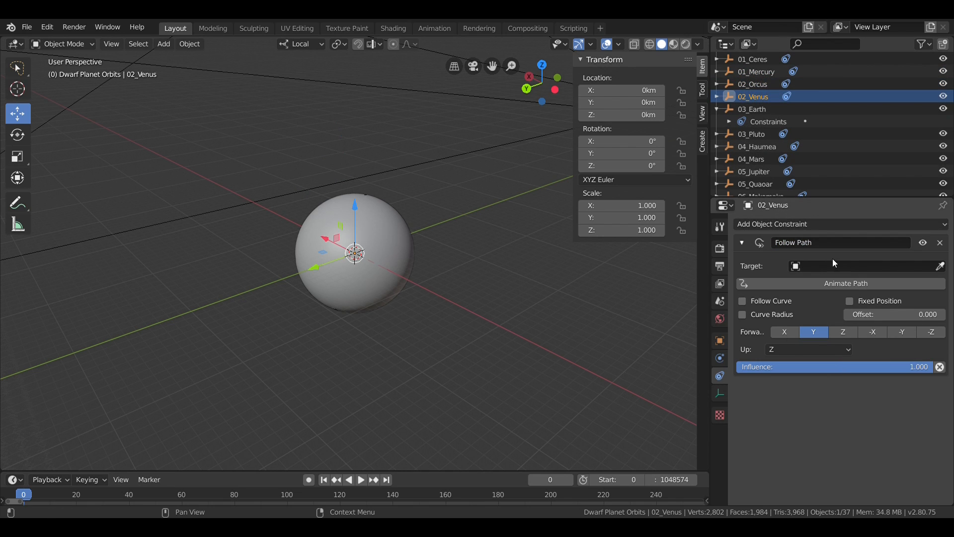
{"action": "left_click", "coordinate": [834, 266]}
{"action": "type", "text": "ve"}
{"action": "left_click", "coordinate": [836, 283]}
- Select the 03_Earth empty and set Earth_O as the target of its Follow Path constraint
{"action": "left_click", "coordinate": [753, 109]}
{"action": "left_click", "coordinate": [820, 266]}
{"action": "type", "text": "ear"}
{"action": "left_click", "coordinate": [820, 284]}
- Select the 03_Pluto empty and set Pluto_O as the target of its Follow Path constraint
{"action": "left_click", "coordinate": [741, 133]}
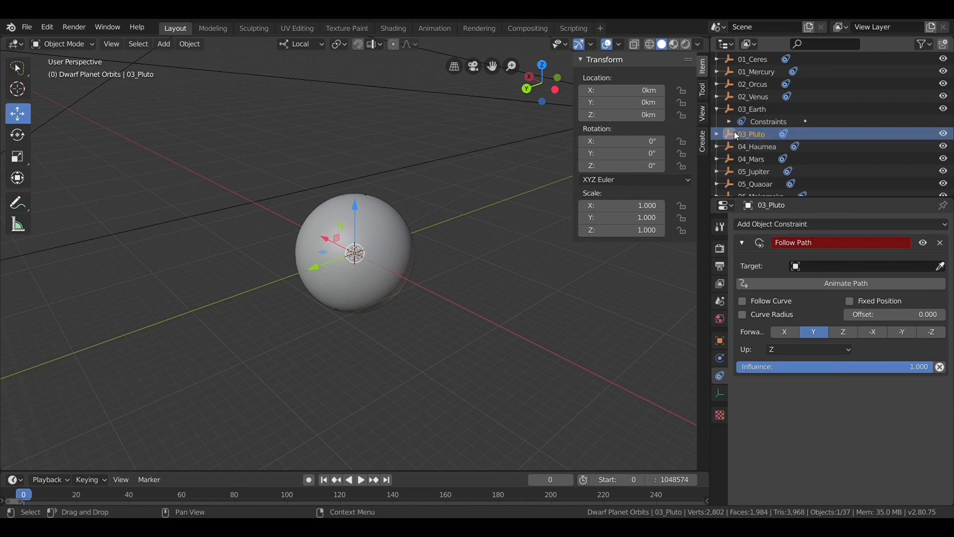
{"action": "left_click", "coordinate": [820, 267]}
{"action": "type", "text": "plu"}
{"action": "left_click", "coordinate": [821, 284]}
- Select the 04_Haumea empty and set Haumea_O as the target of its Follow Path constraint
{"action": "left_click", "coordinate": [769, 147]}
{"action": "left_click", "coordinate": [837, 267]}
{"action": "type", "text": "hau"}
{"action": "left_click", "coordinate": [836, 284]}
- Set Mars_O as the Follow Path target of the 04_Mars empty and Jupiter_O as that of 05_Jupiter
{"action": "left_click", "coordinate": [760, 159]}
{"action": "left_click", "coordinate": [827, 270]}
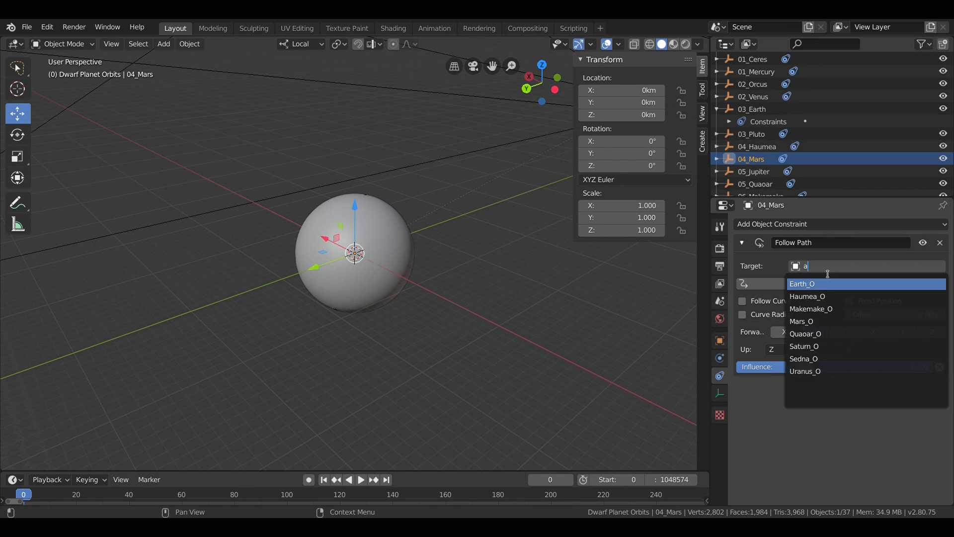
{"action": "type", "text": "jup"}
{"action": "left_click", "coordinate": [829, 283]}
- Select the 05_Quaoar empty and set Quaoar_O as the target of its Follow Path constraint
{"action": "left_click", "coordinate": [761, 184]}
{"action": "left_click", "coordinate": [831, 267]}
{"action": "type", "text": "q"}
{"action": "left_click", "coordinate": [831, 283]}
- Select the 06_Makemake empty and set Makemake_O as the target of its Follow Path constraint
{"action": "scroll", "coordinate": [765, 171], "scroll_direction": "down", "scroll_amount": 2}
{"action": "left_click", "coordinate": [763, 156]}
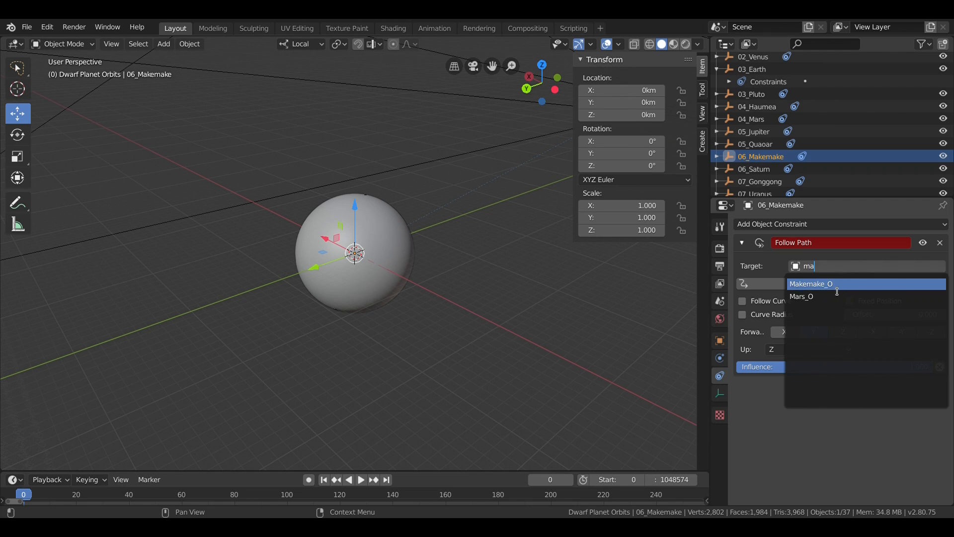
{"action": "left_click", "coordinate": [839, 283]}
- Select the 07_Gonggong empty and set Gonggong_O as the target of its Follow Path constraint
{"action": "left_click", "coordinate": [760, 182]}
{"action": "left_click", "coordinate": [830, 267]}
{"action": "type", "text": "gon"}
{"action": "left_click", "coordinate": [830, 284]}
- Set Uranus_O as the Follow Path target of the 07_Uranus empty and Eris_O as that of 08_Eris
{"action": "scroll", "coordinate": [765, 171], "scroll_direction": "down", "scroll_amount": 2}
{"action": "left_click", "coordinate": [758, 154]}
{"action": "left_click", "coordinate": [833, 267]}
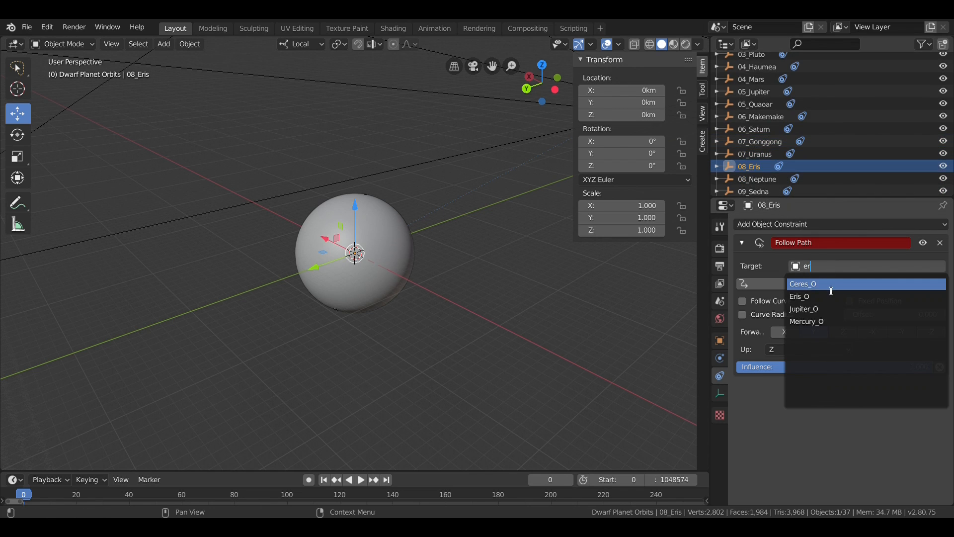
- Set Neptune_O as the Follow Path target of the 08_Neptune empty and Sedna_O as that of 09_Sedna
{"action": "type", "text": "ep"}
{"action": "left_click", "coordinate": [831, 284]}
{"action": "left_click", "coordinate": [761, 192]}
{"action": "left_click", "coordinate": [831, 267]}
{"action": "type", "text": "sed"}
{"action": "left_click", "coordinate": [829, 284]}
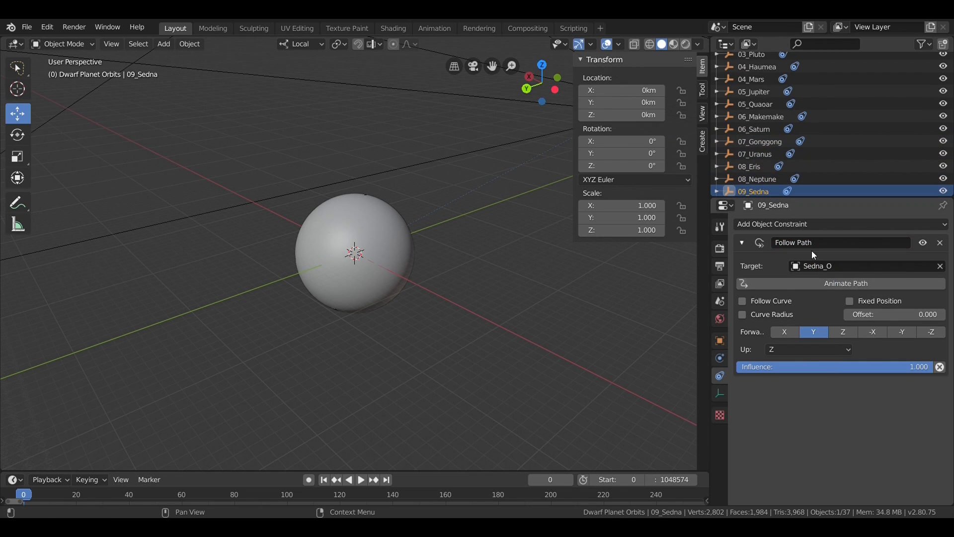
- Restore the collections and the hidden object types in the outliner filter
{"action": "scroll", "coordinate": [774, 160], "scroll_direction": "down", "scroll_amount": 4}
{"action": "scroll", "coordinate": [774, 144], "scroll_direction": "up", "scroll_amount": 2}
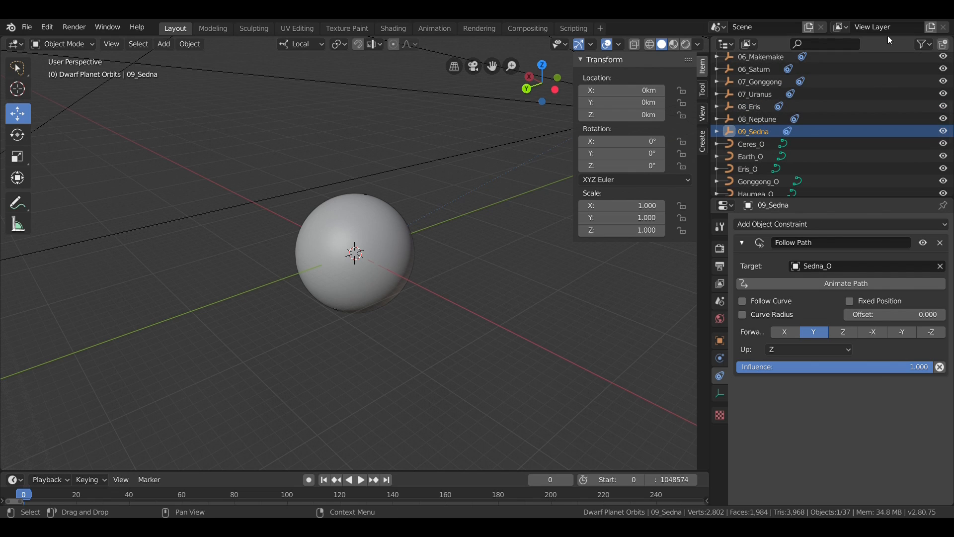
{"action": "left_click", "coordinate": [924, 44]}
{"action": "left_click", "coordinate": [864, 189]}
{"action": "left_click", "coordinate": [856, 239]}
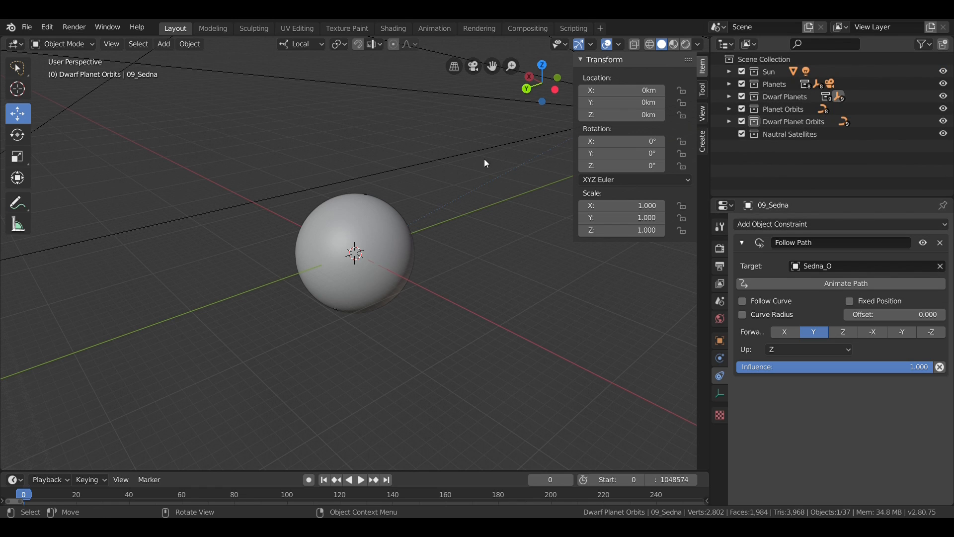
- Select all objects of the Planets collection with the whole orbit system in view
{"action": "scroll", "coordinate": [488, 174], "scroll_direction": "down", "scroll_amount": 8}
{"action": "scroll", "coordinate": [488, 172], "scroll_direction": "down", "scroll_amount": 6}
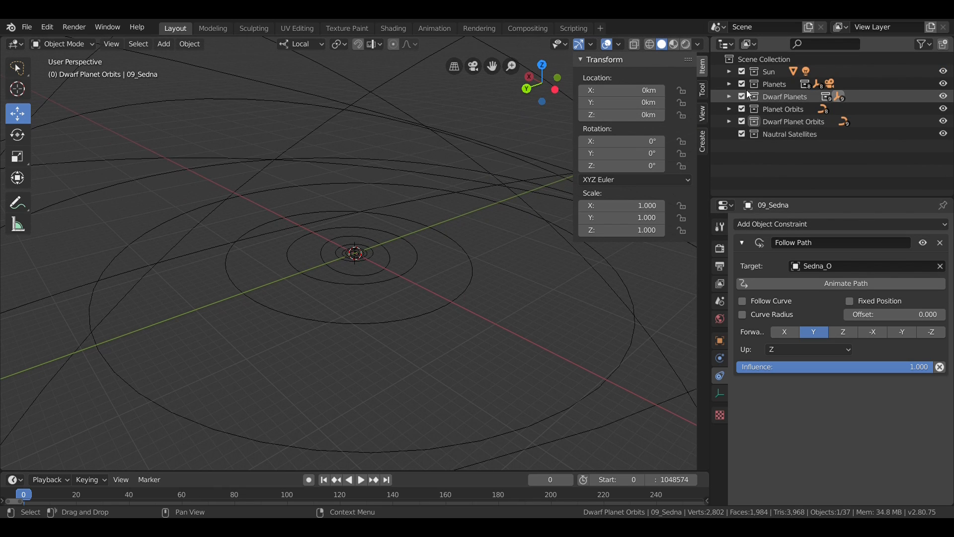
{"action": "right_click", "coordinate": [769, 84]}
{"action": "left_click", "coordinate": [739, 183]}
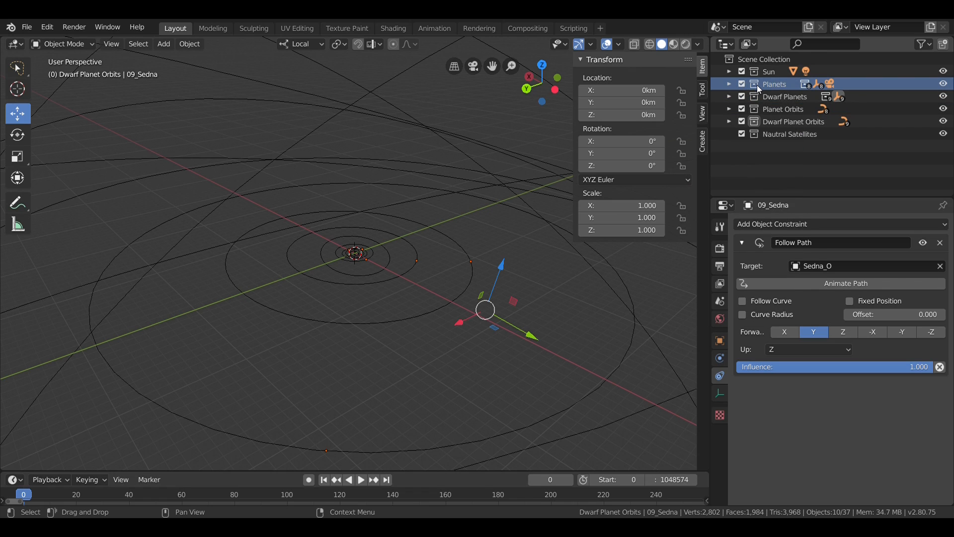
- Switch to the Select tool and add the objects of the Dwarf Planets collection to the selection
{"action": "left_click", "coordinate": [25, 72]}
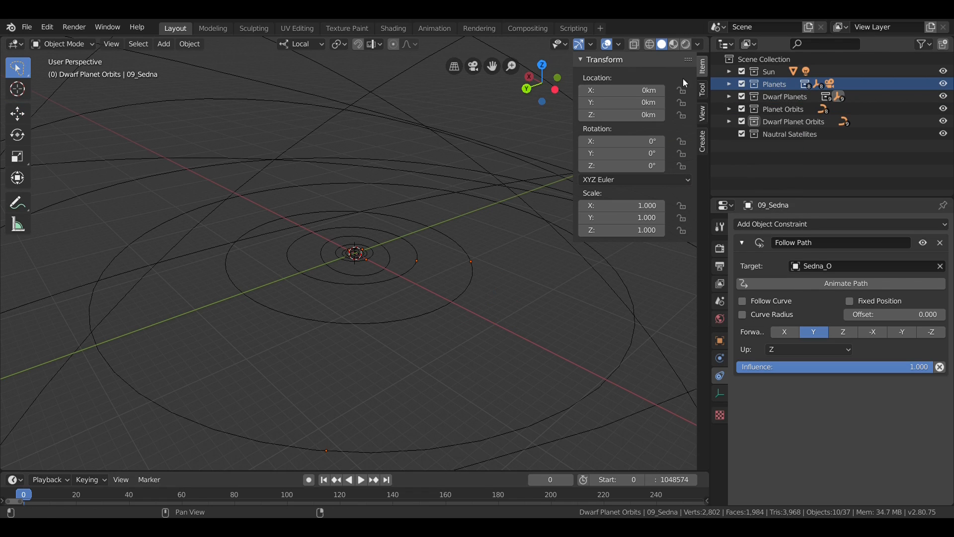
{"action": "right_click", "coordinate": [783, 96]}
{"action": "left_click", "coordinate": [753, 148]}
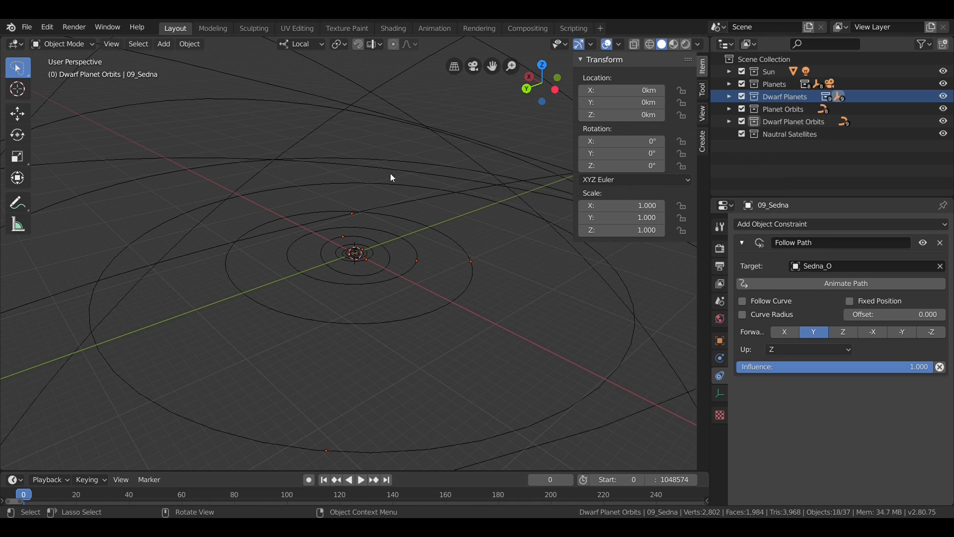
- Play the orbit animation and set the scene's Time Remapping New value to 1, watching the empties' motion from several angles
{"action": "key", "text": "space"}
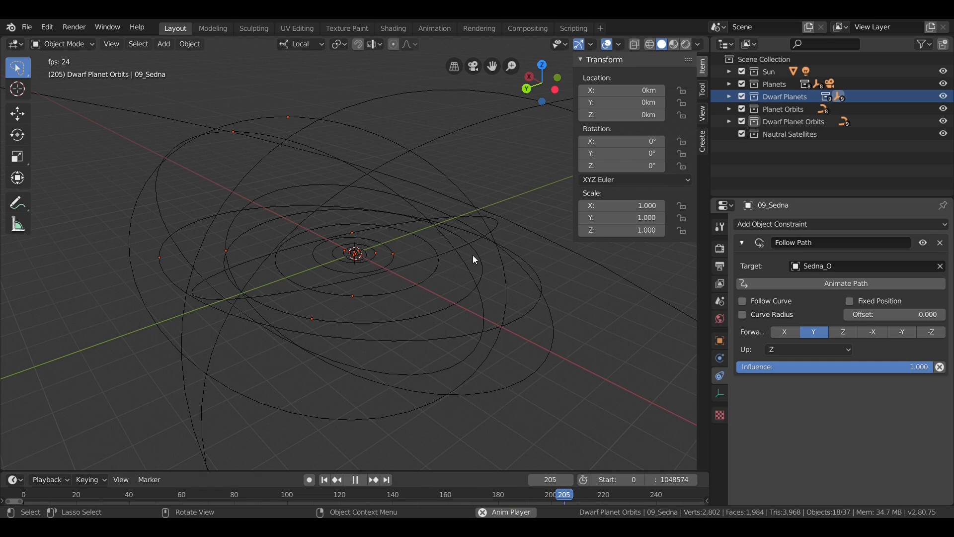
{"action": "left_click", "coordinate": [719, 268]}
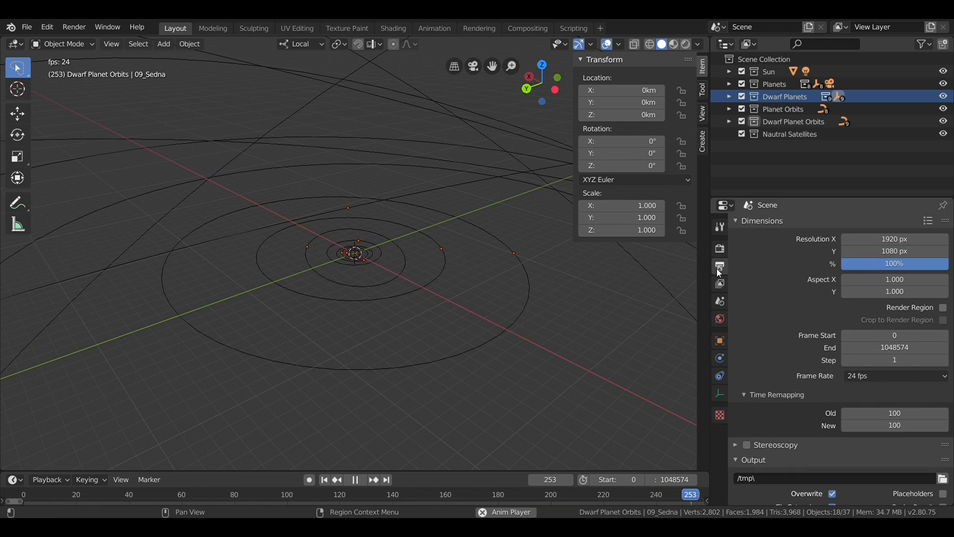
{"action": "left_click", "coordinate": [904, 425]}
{"action": "type", "text": "1"}
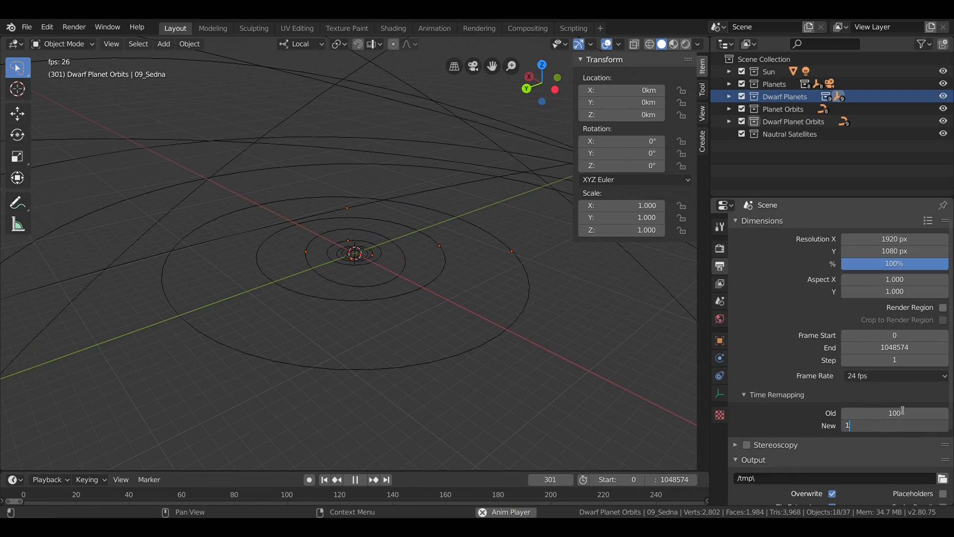
{"action": "key", "text": "Return"}
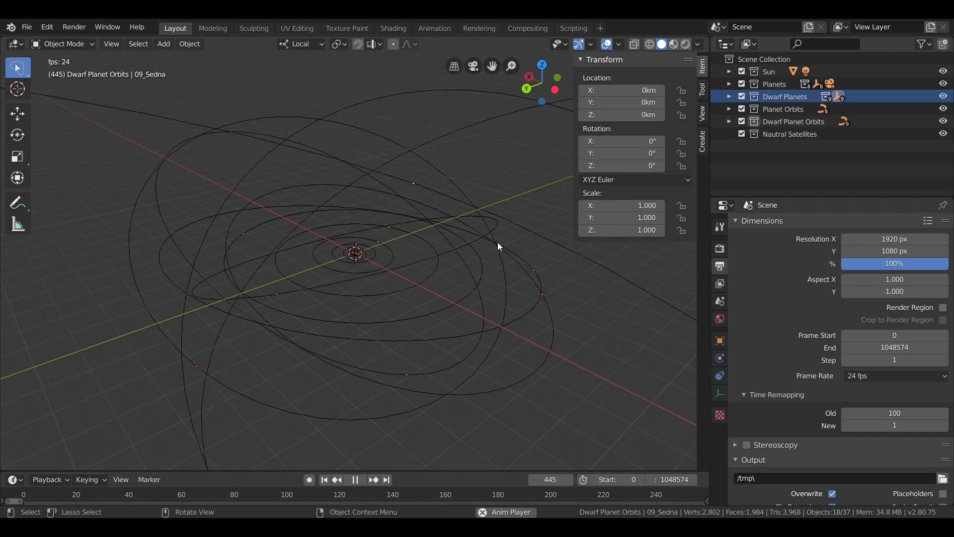
{"action": "middle_click_drag", "start_coordinate": [497, 242], "coordinate": [487, 243]}
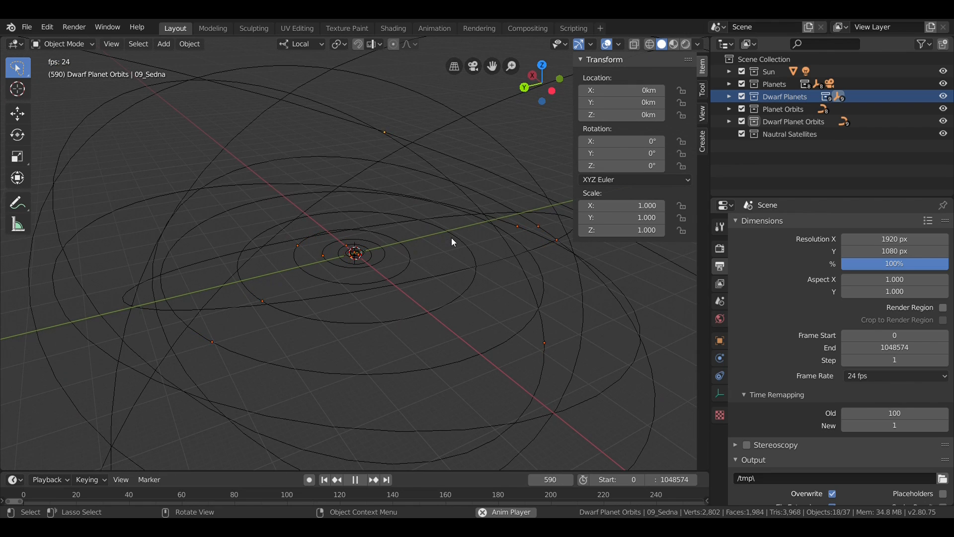
{"action": "middle_click_drag", "start_coordinate": [508, 241], "coordinate": [480, 242]}
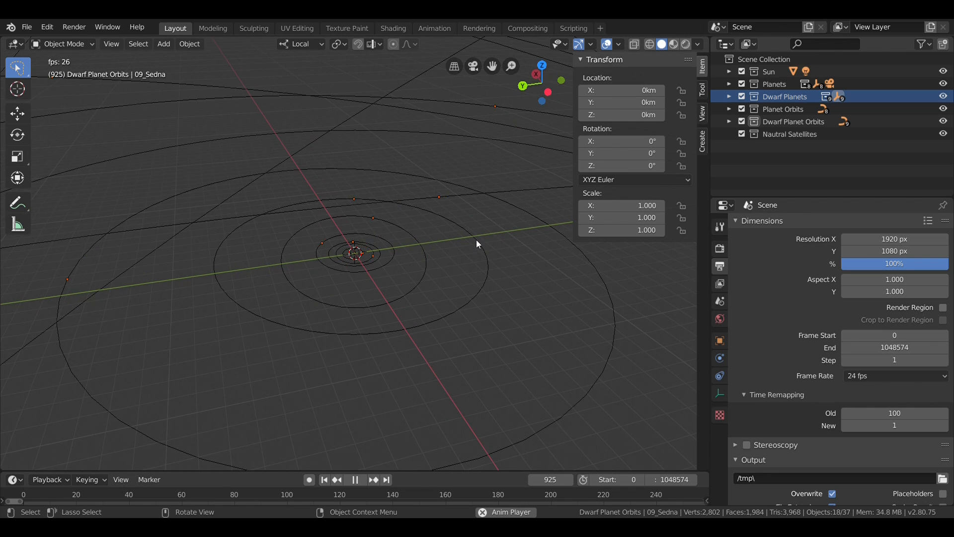
{"action": "middle_click_drag", "start_coordinate": [477, 239], "coordinate": [473, 224]}
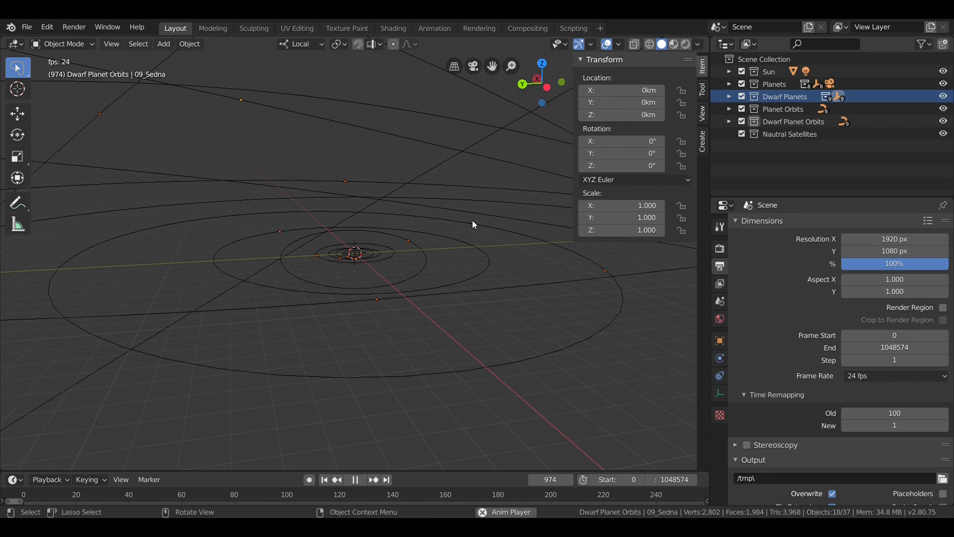